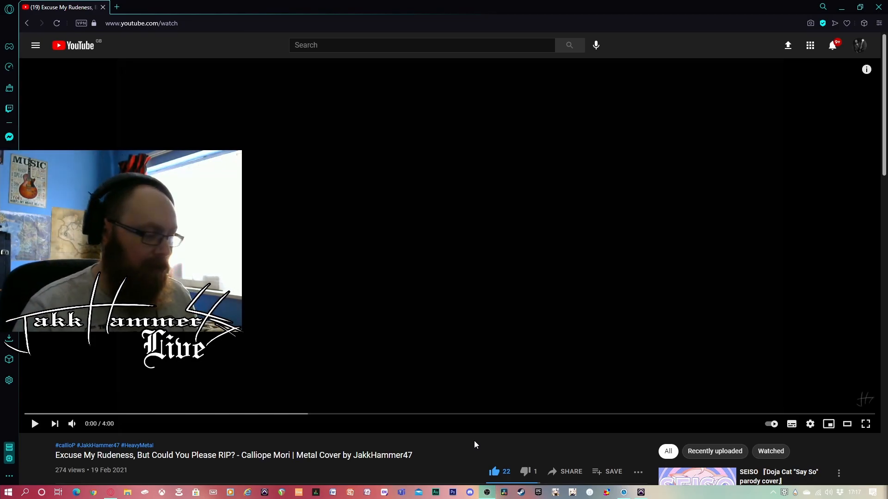
Test playback of the opening seconds of the metal cover video and rewind it to the start
left_click(34, 424)
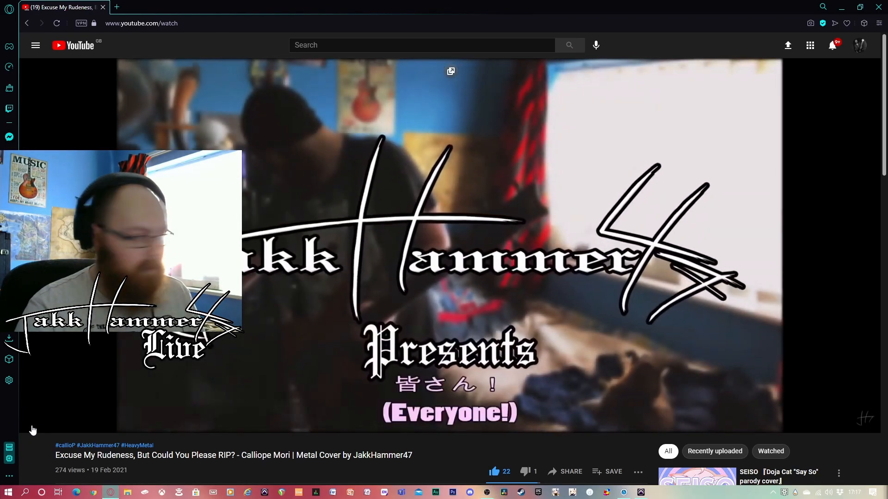
left_click(33, 430)
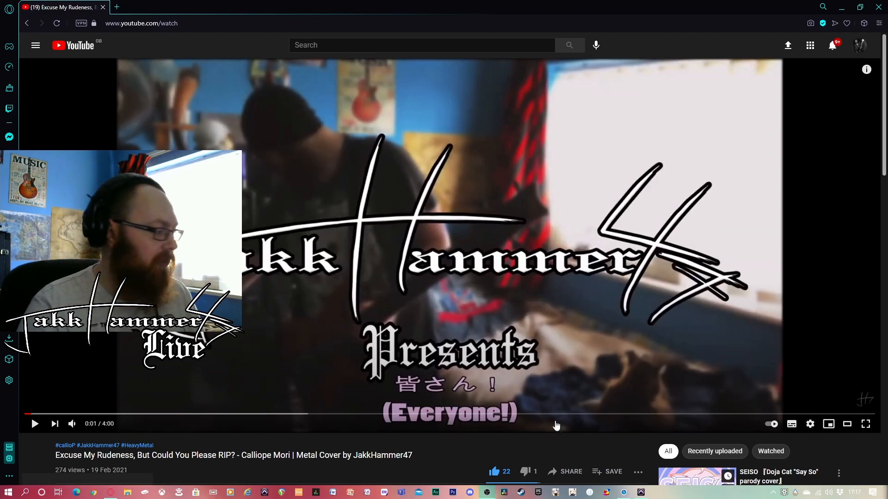
left_click(24, 413)
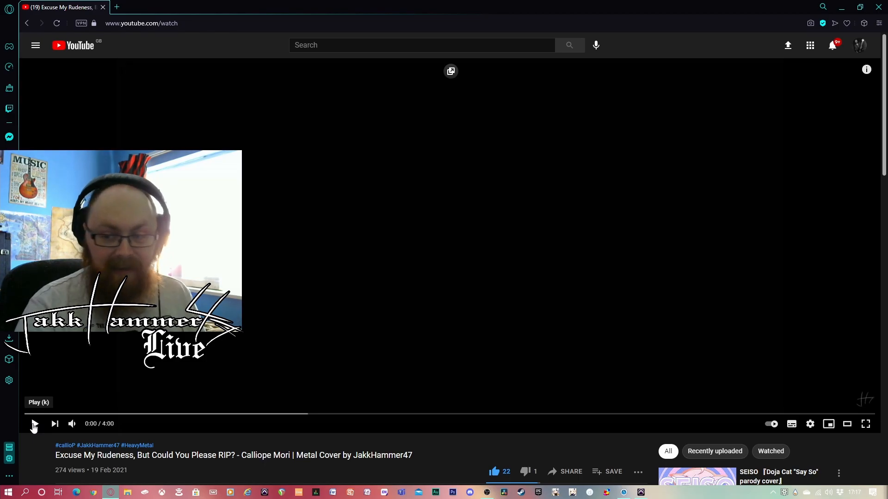
left_click(34, 425)
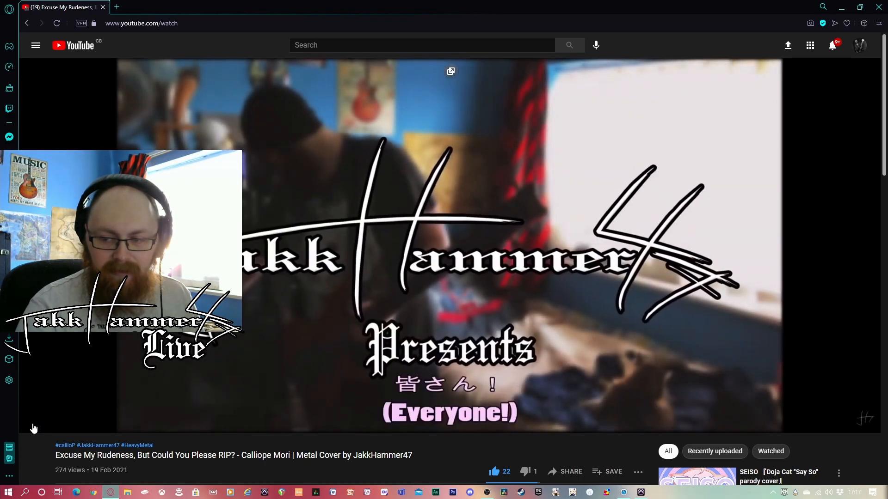
left_click(34, 424)
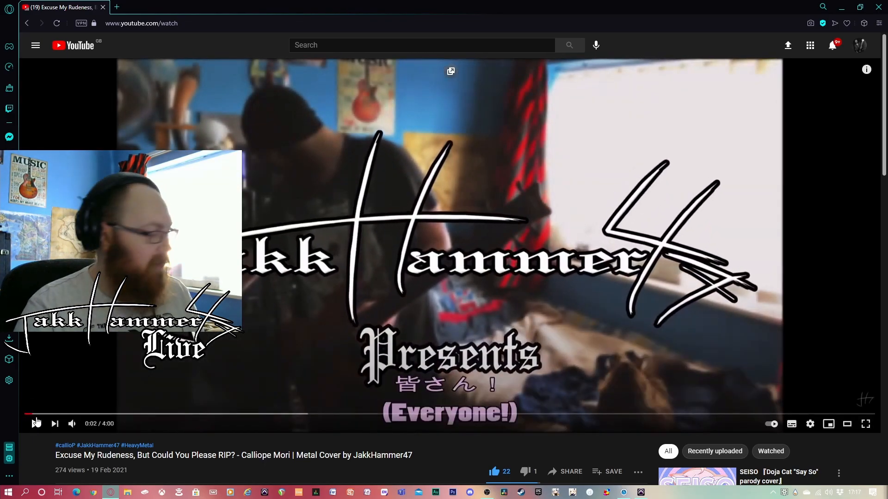
left_click_drag(33, 415, 14, 414)
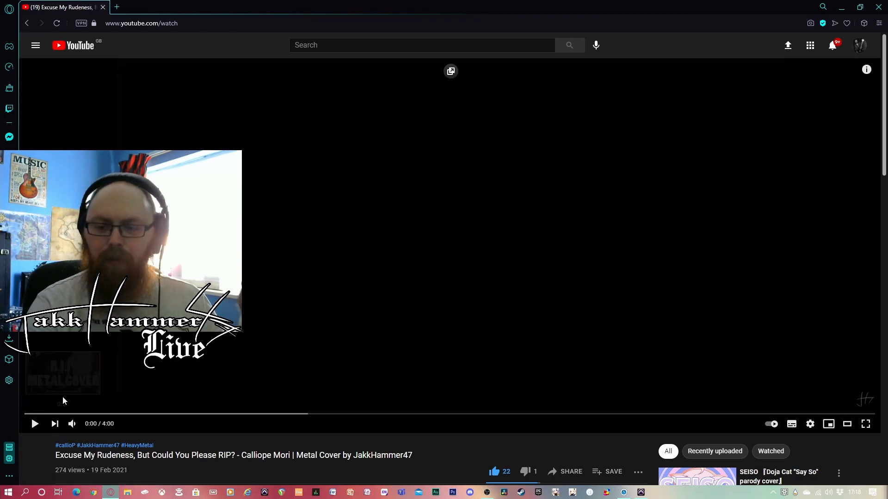
Play the cover video from the start to about 3:42, pause it, and switch to the Pro Tools session
left_click(35, 425)
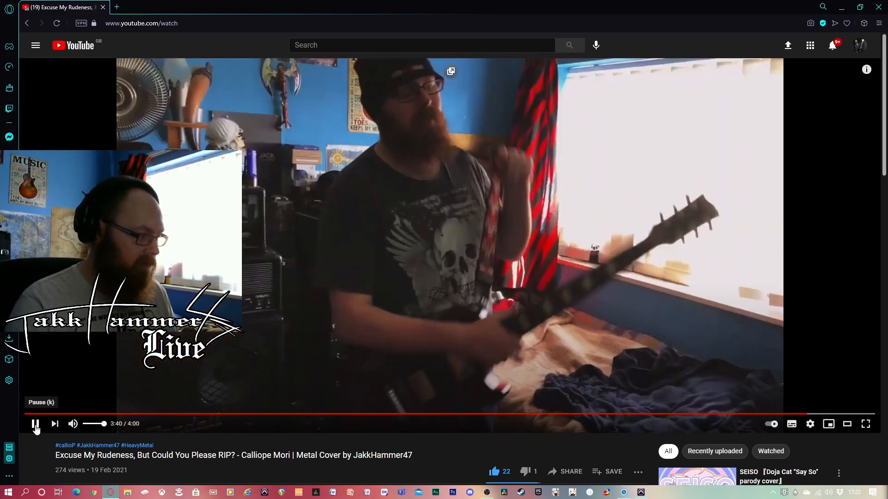
left_click(36, 425)
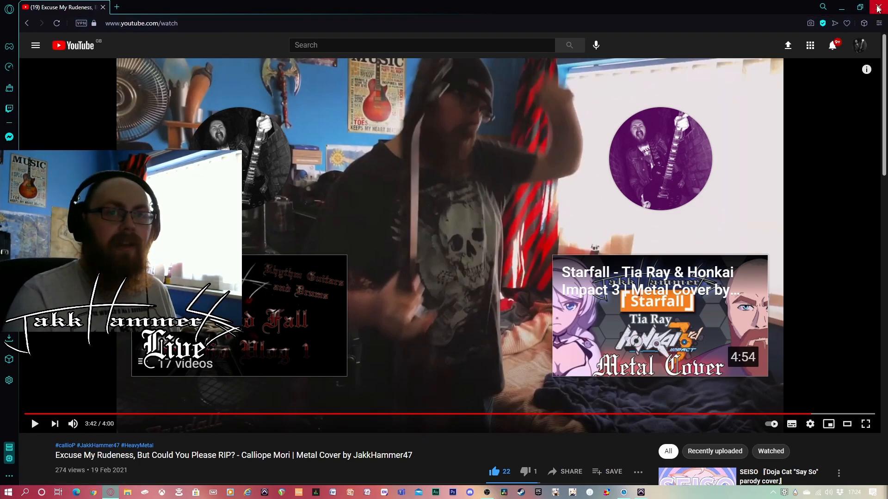
left_click(843, 8)
left_click(492, 16)
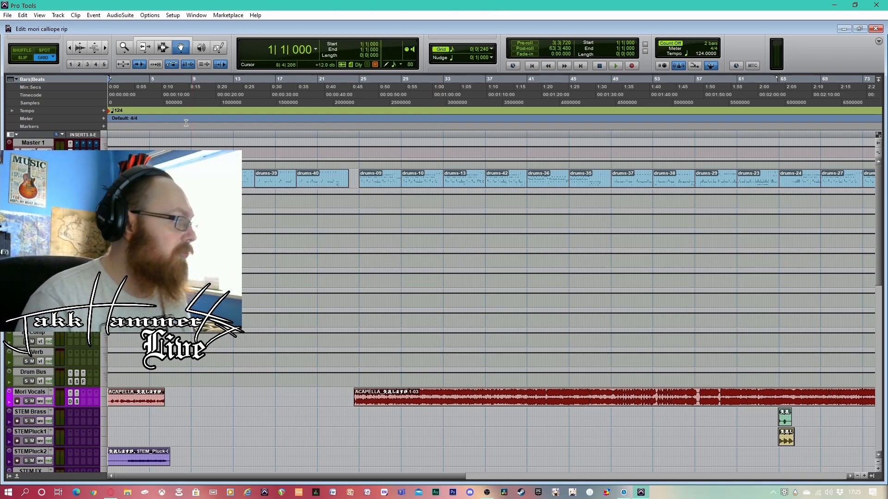
Show the Inserts F-J, Sends A-E and I/O columns beside the tracks in the Edit window
scroll(170, 147, "down", 10)
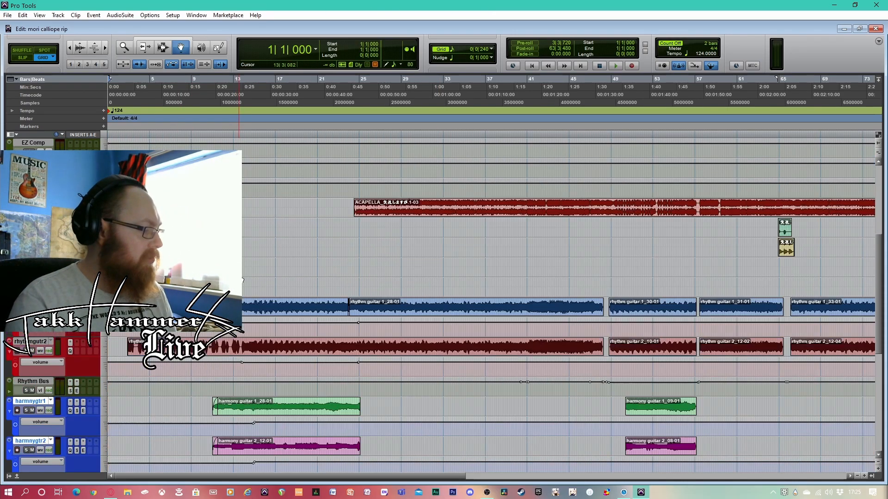
scroll(247, 282, "up", 10)
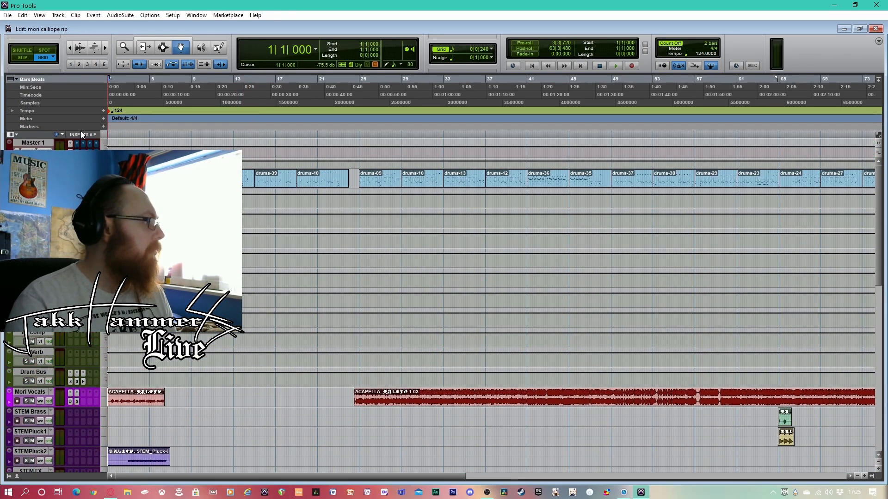
right_click(80, 131)
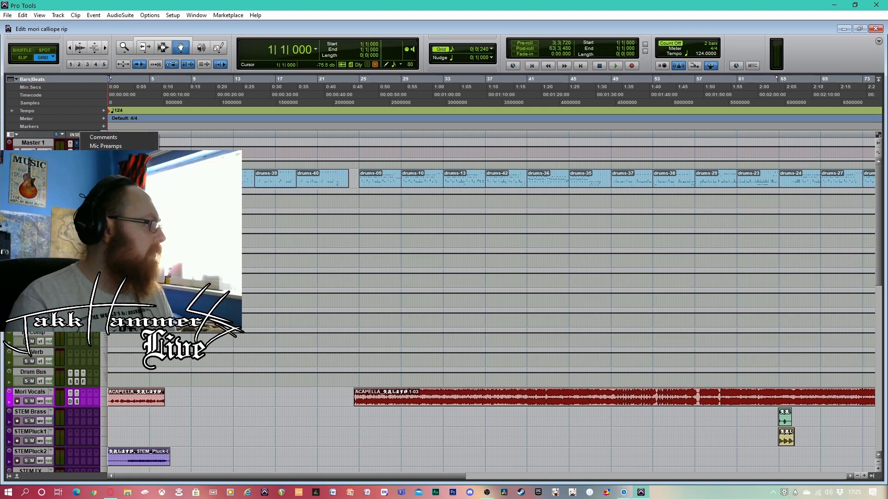
left_click(79, 137)
right_click(80, 137)
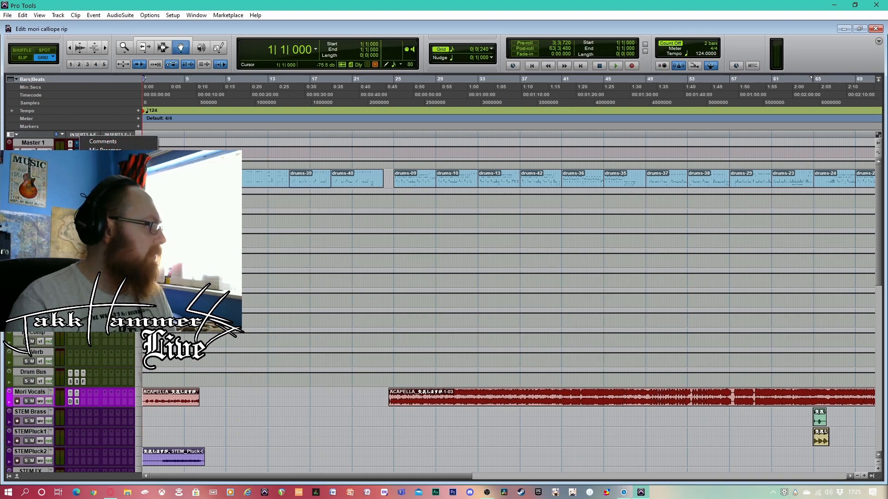
left_click(103, 185)
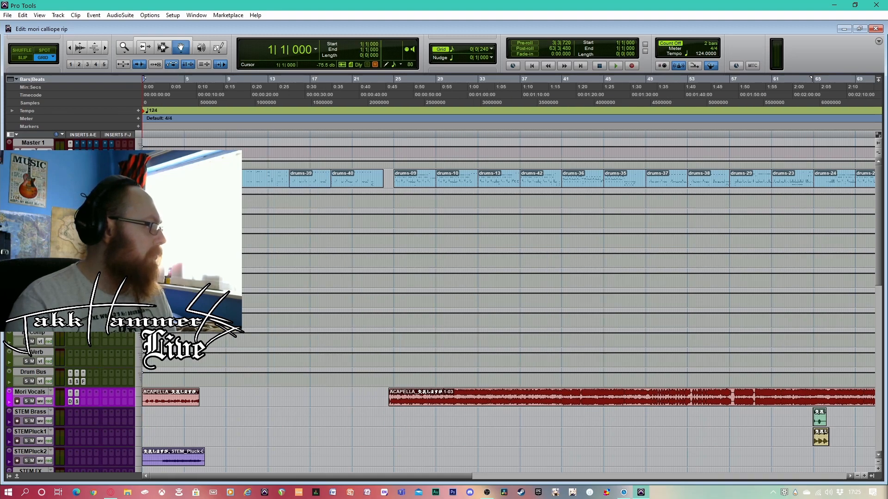
right_click(104, 131)
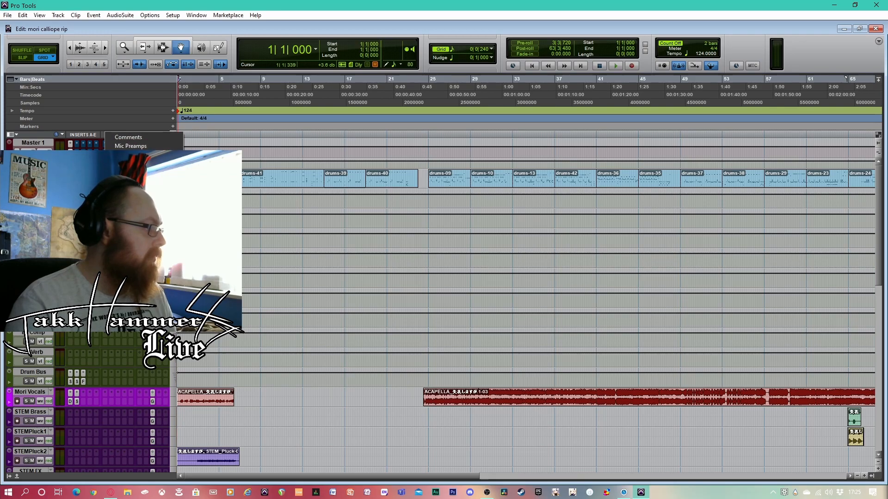
left_click(121, 199)
Examine all session tracks from Master 1 to Global Verb, with the timeline zoomed out to fit the whole song
scroll(522, 300, "down", 8)
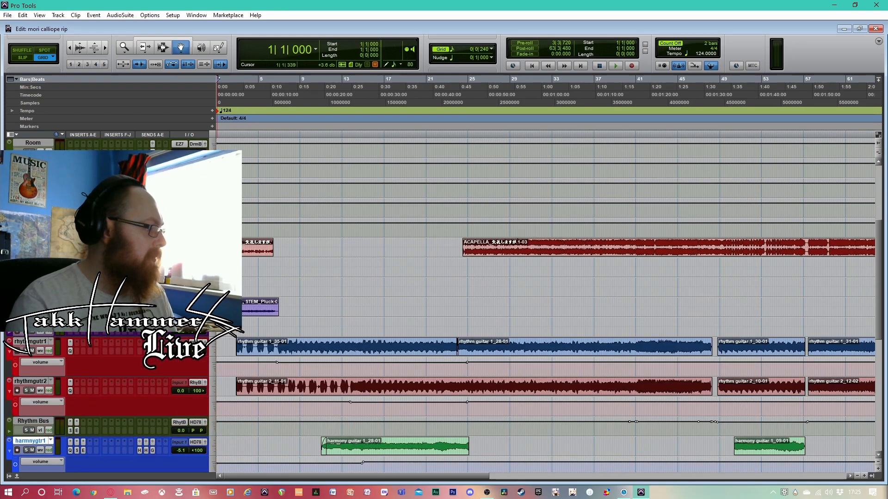
scroll(522, 301, "down", 10)
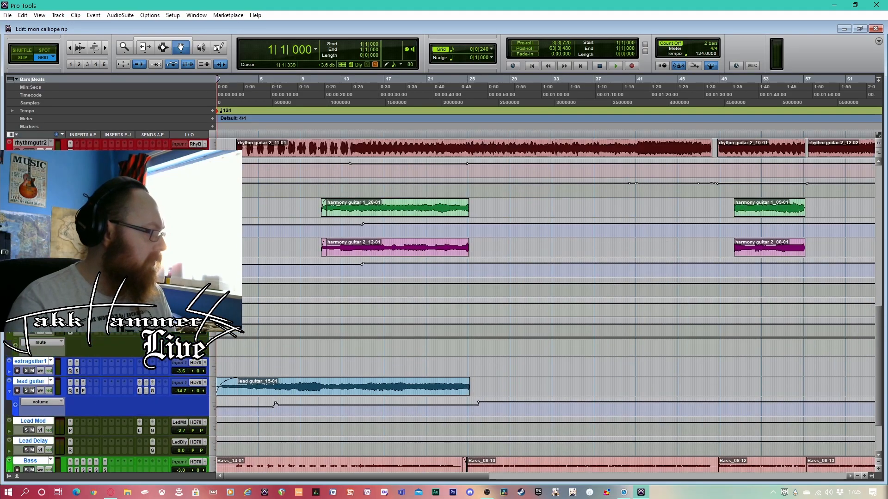
scroll(522, 300, "up", 5)
scroll(376, 272, "up", 3)
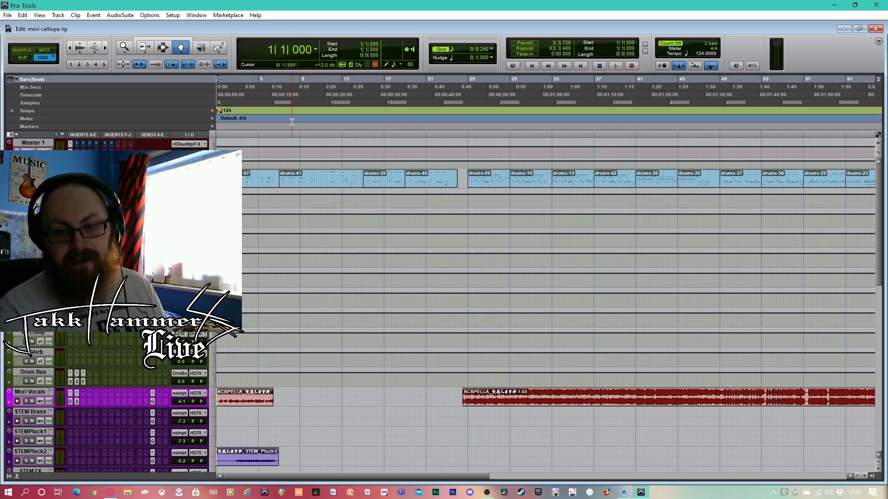
scroll(352, 297, "down", 2)
scroll(352, 297, "down", 10)
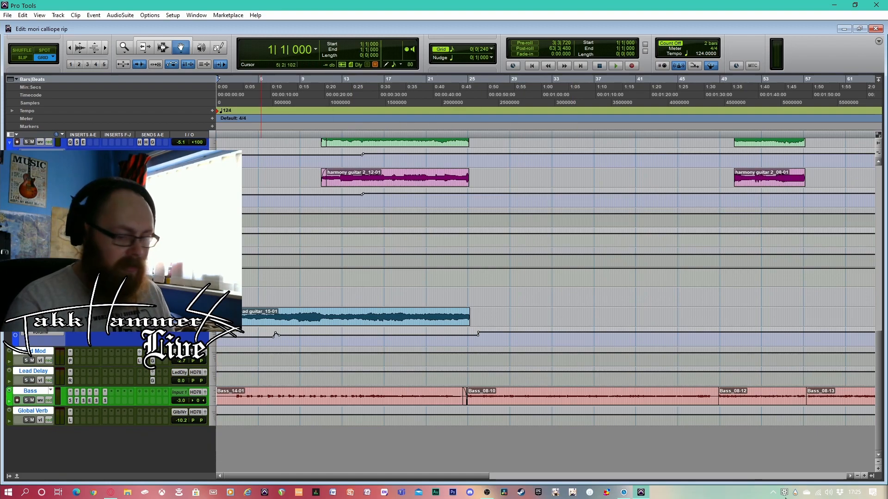
left_click(857, 476)
scroll(843, 468, "up", 10)
scroll(847, 471, "up", 1)
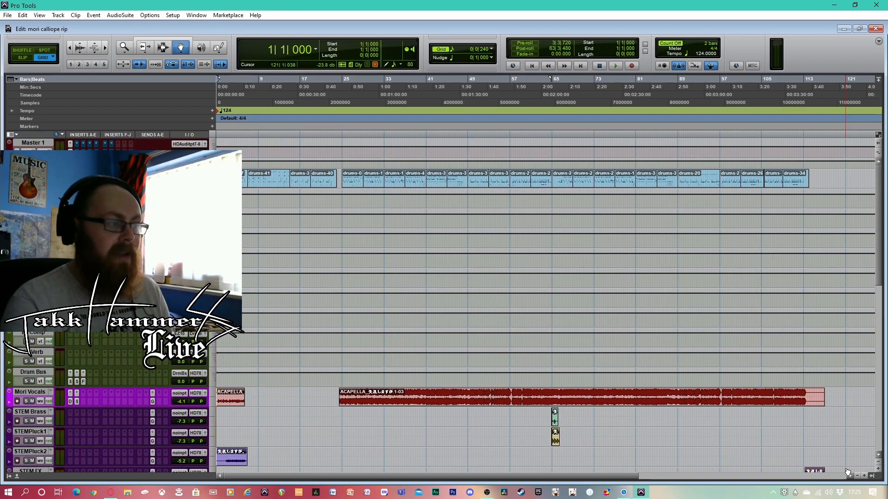
scroll(853, 469, "down", 9)
scroll(856, 467, "down", 8)
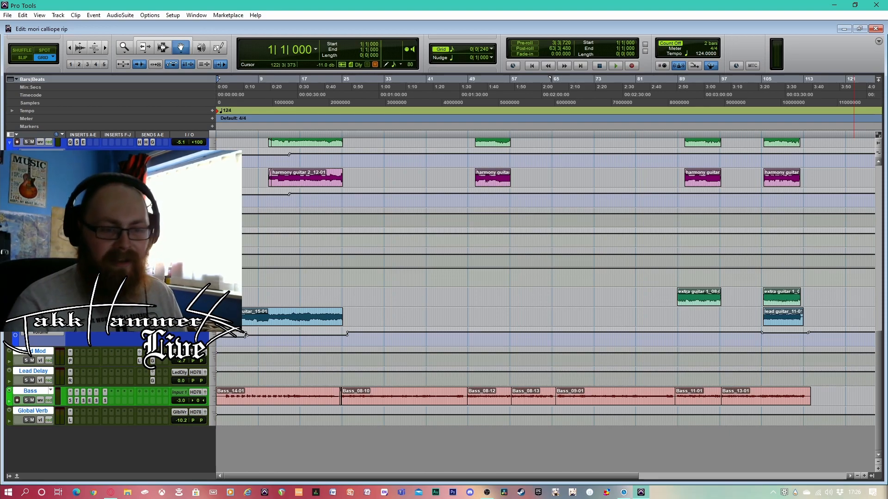
left_click(457, 335)
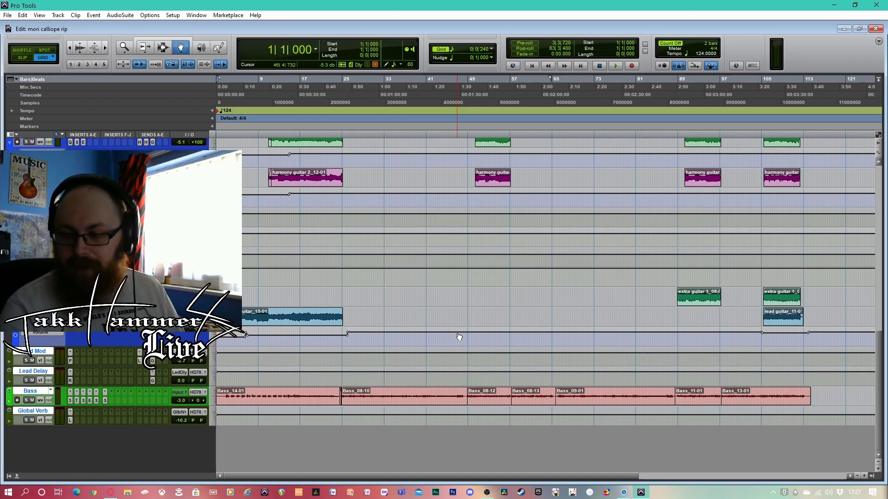
left_click(451, 339)
left_click(485, 324)
left_click(528, 324)
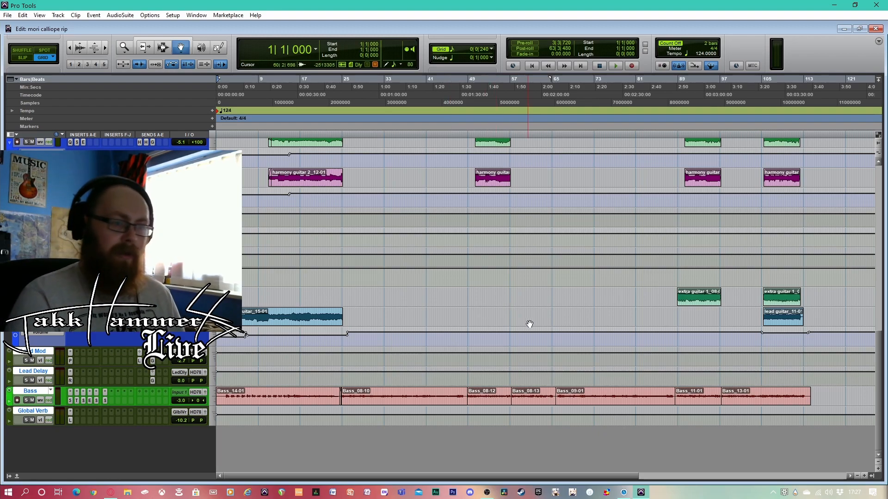
left_click(521, 327)
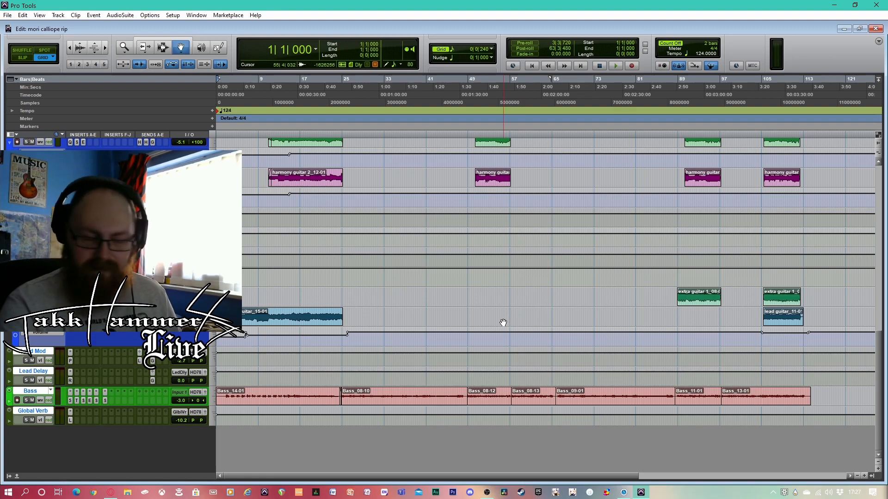
left_click(504, 321)
scroll(506, 321, "up", 10)
scroll(506, 321, "up", 5)
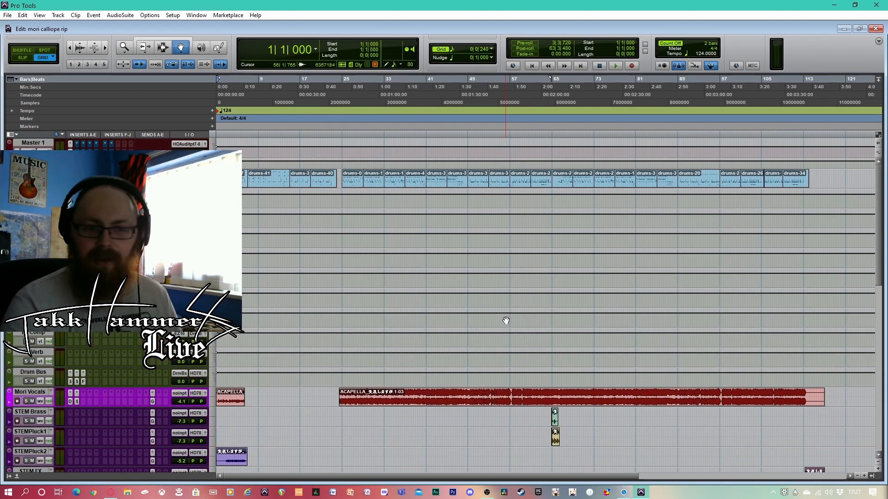
left_click(493, 332)
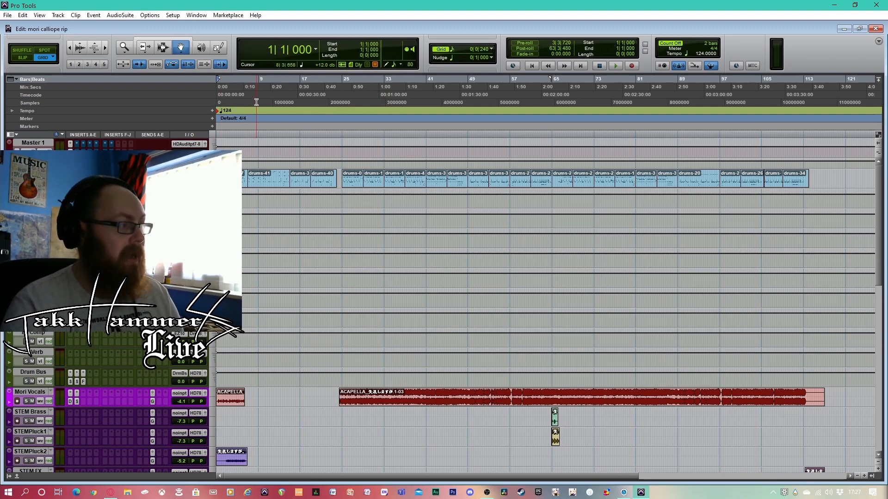
Play the opening bars of the song twice, returning to the session start between the two playbacks
key("space")
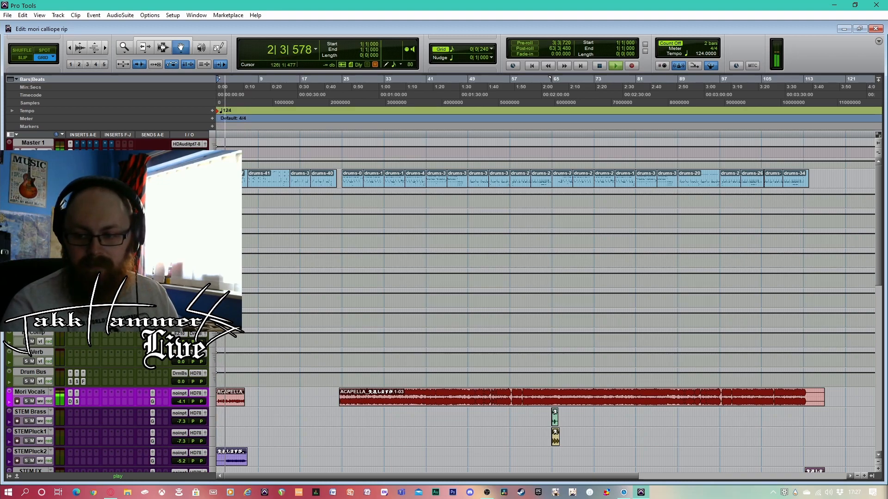
key("space")
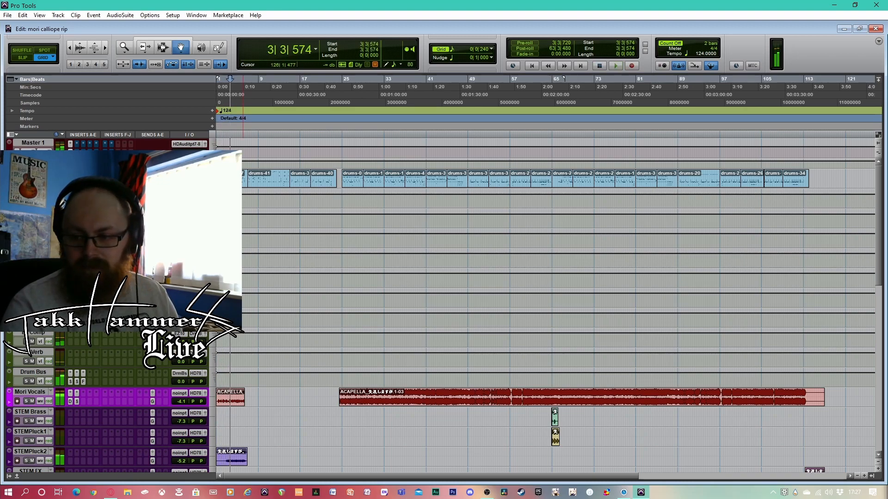
key("alt+Tab")
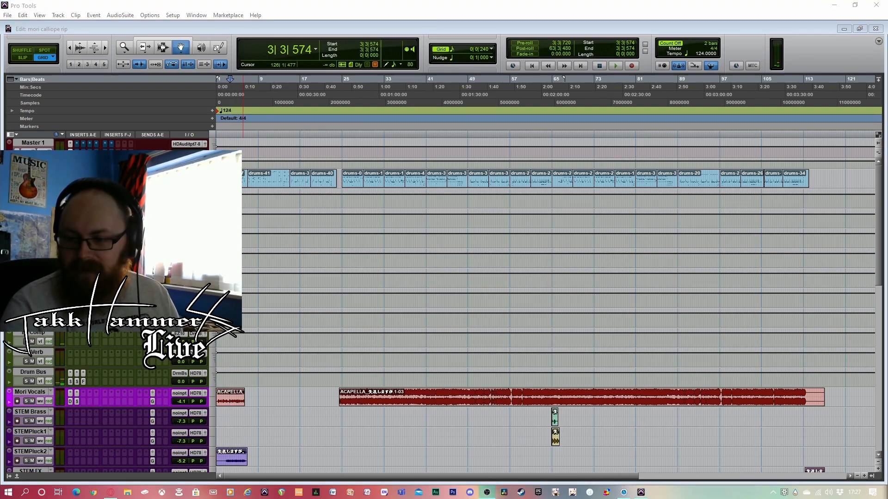
left_click(532, 65)
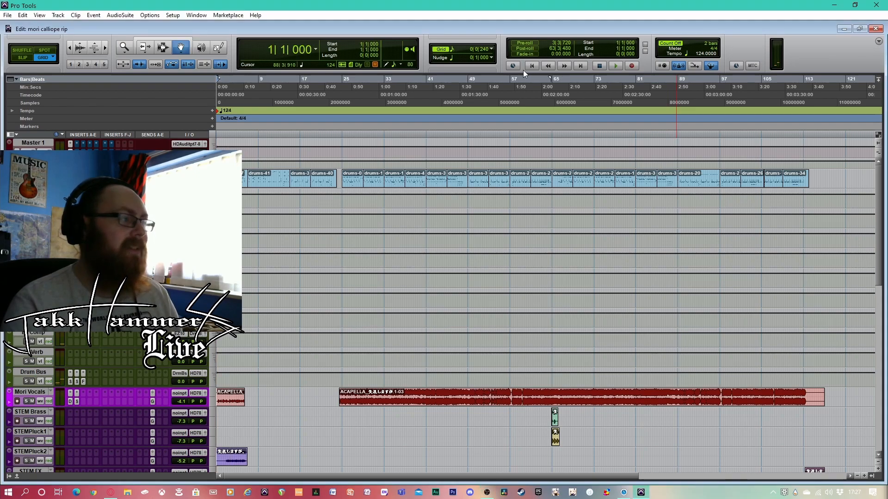
key("space")
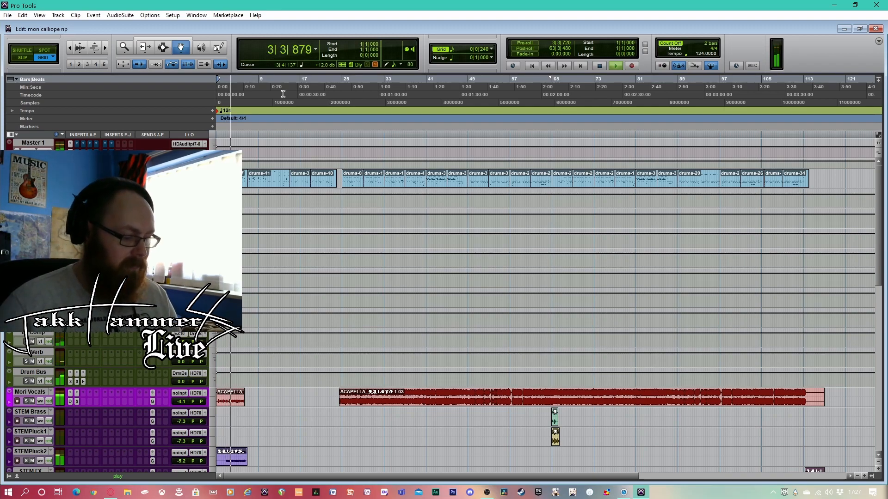
key("space")
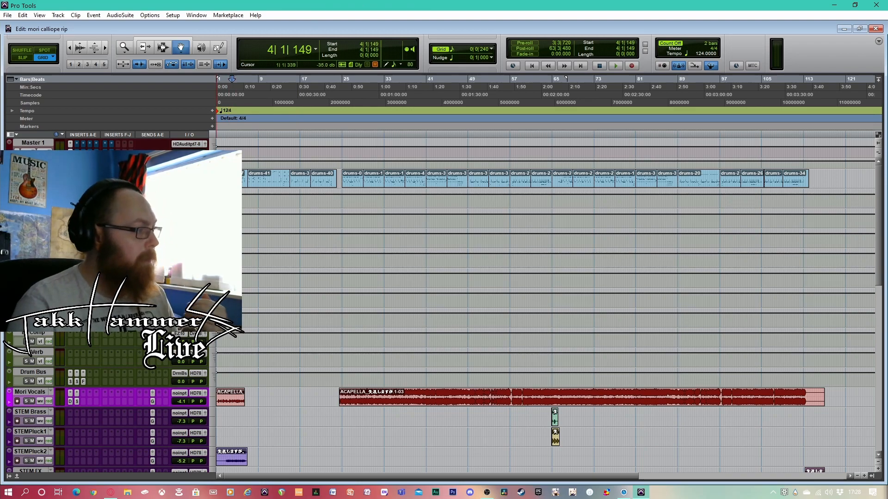
scroll(333, 301, "down", 5)
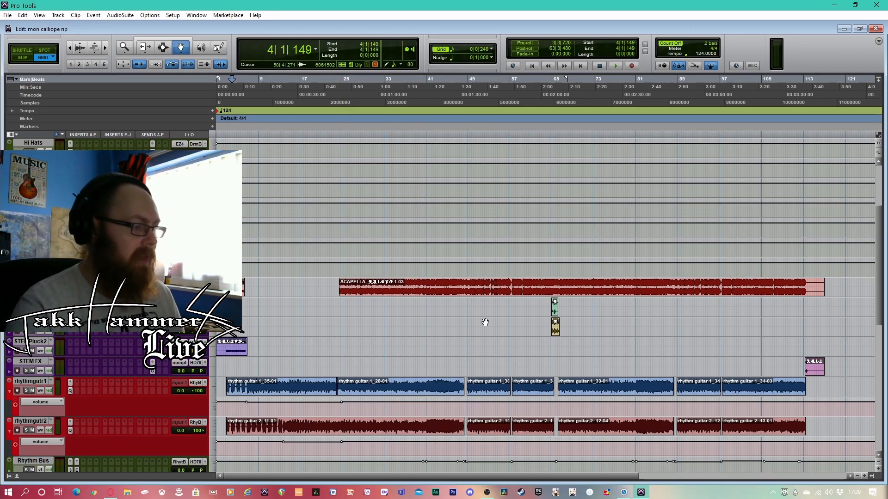
scroll(483, 349, "up", 3)
scroll(458, 397, "up", 2)
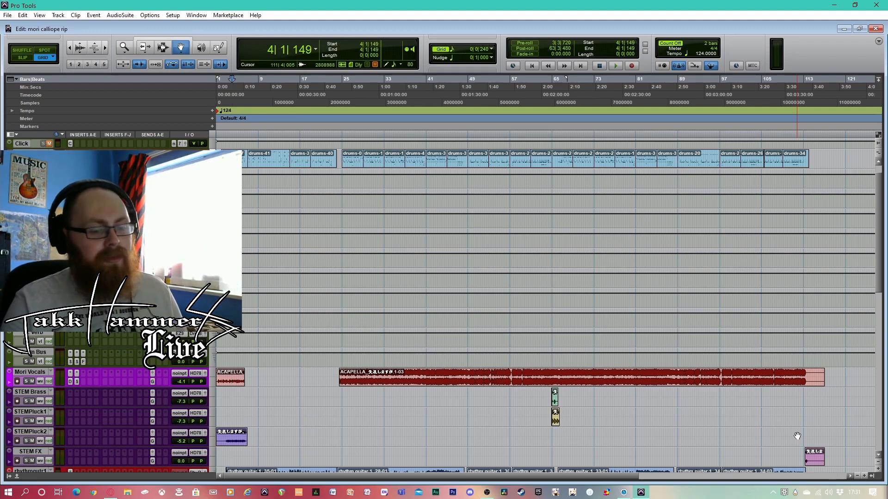
scroll(376, 409, "down", 2)
scroll(377, 409, "down", 3)
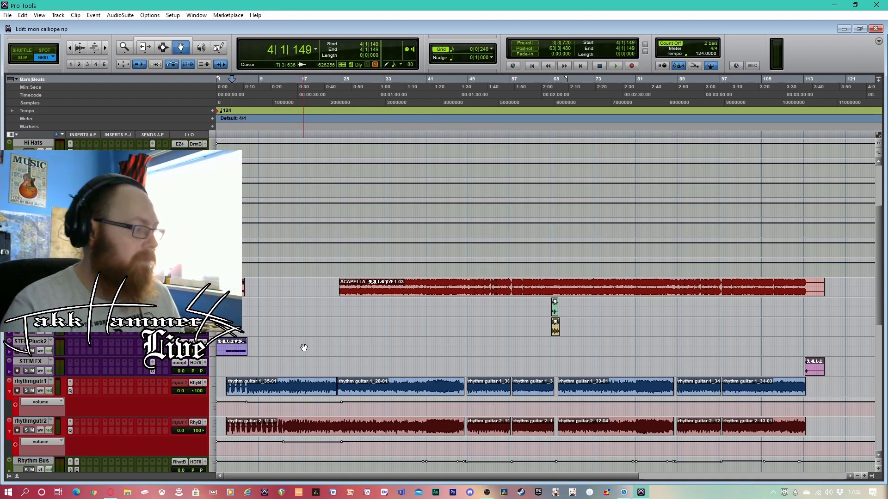
Look over the drum, vocal, guitar and bass tracks and solo the Global Verb track at the end of the session
scroll(304, 347, "up", 3)
scroll(303, 347, "up", 3)
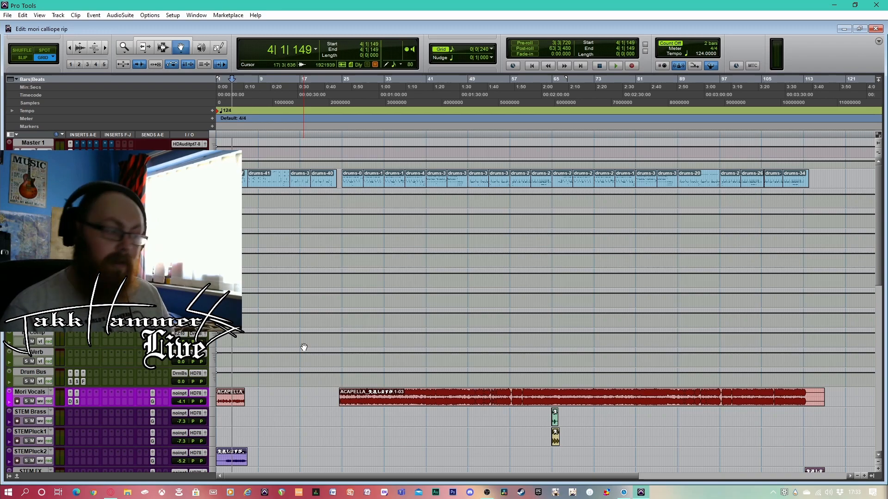
scroll(357, 293, "down", 3)
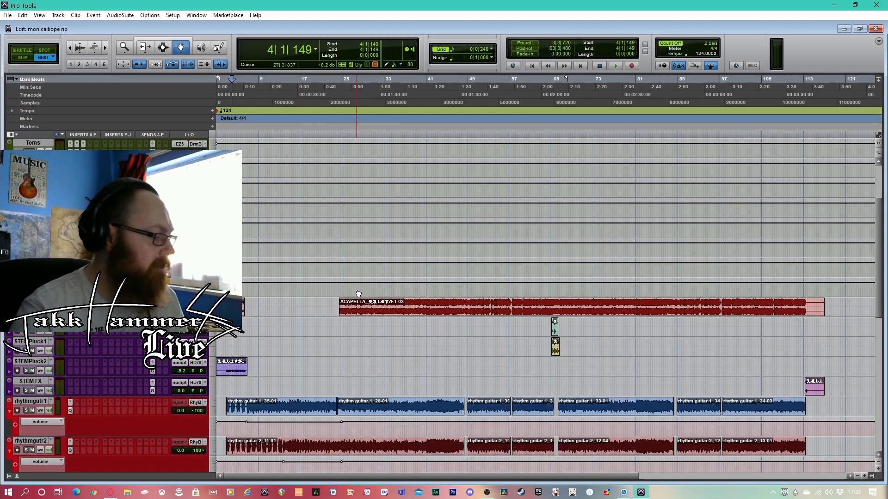
scroll(358, 293, "down", 2)
scroll(367, 326, "up", 1)
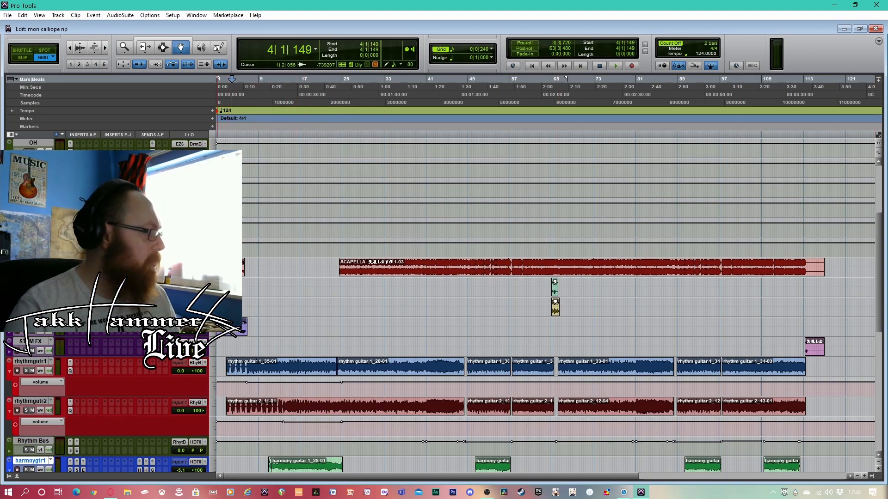
scroll(545, 305, "down", 6)
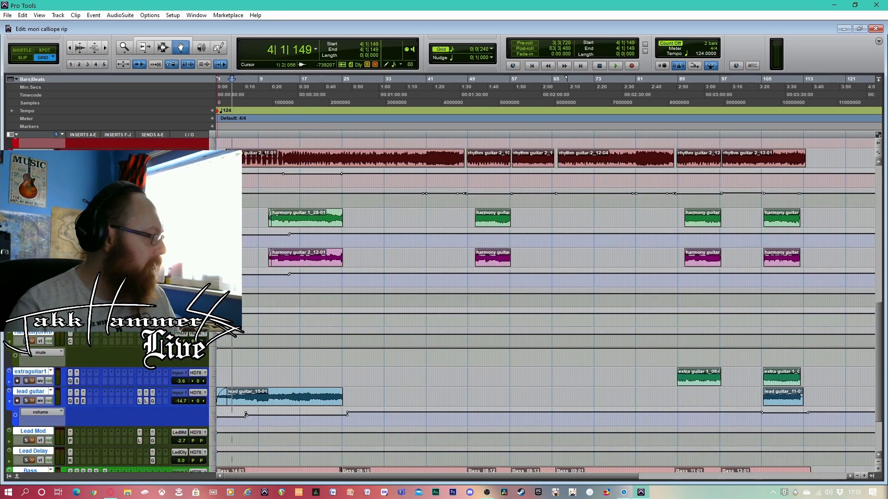
scroll(27, 423, "down", 2)
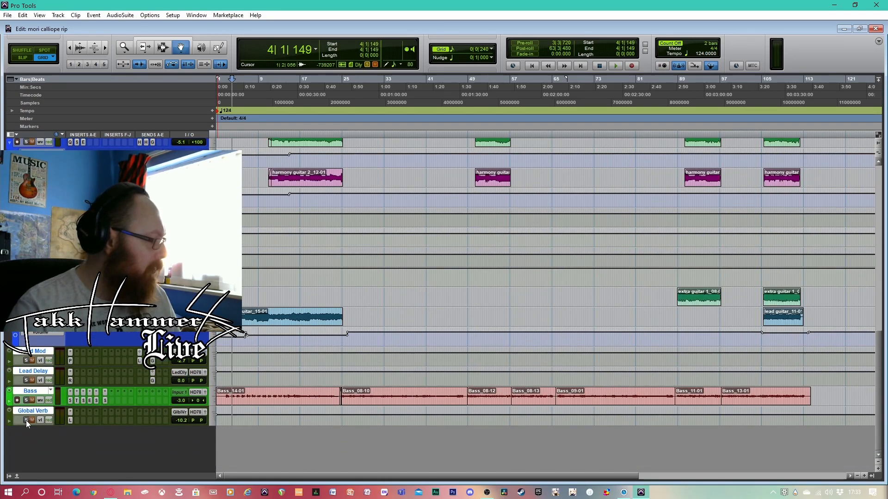
left_click(27, 421)
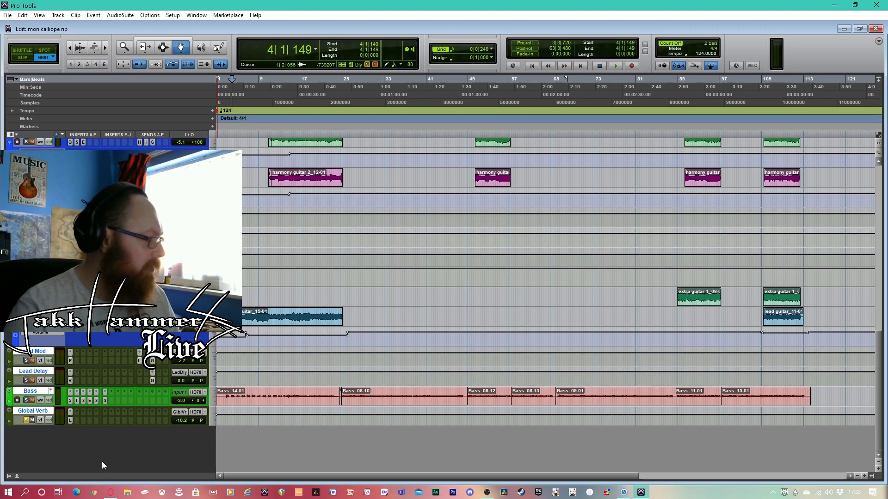
Open the Little Plate reverb inserted on the Global Verb track, examine its settings, and close it
scroll(68, 421, "up", 2)
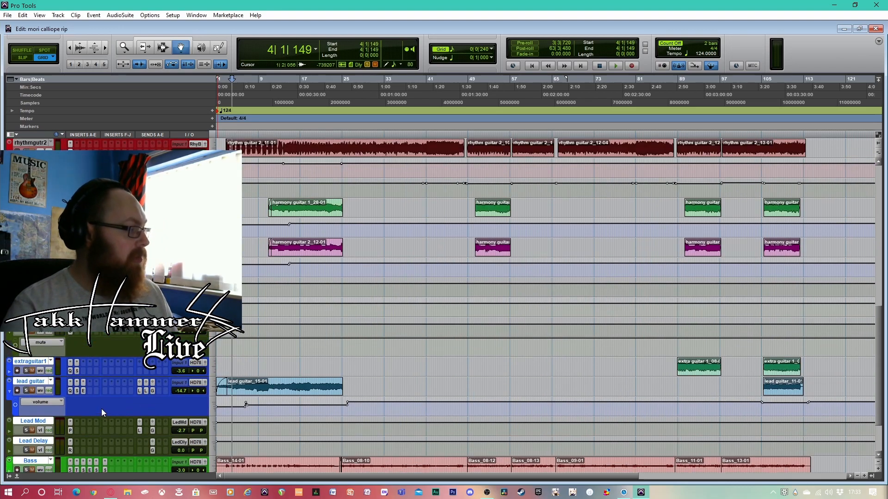
scroll(102, 409, "up", 4)
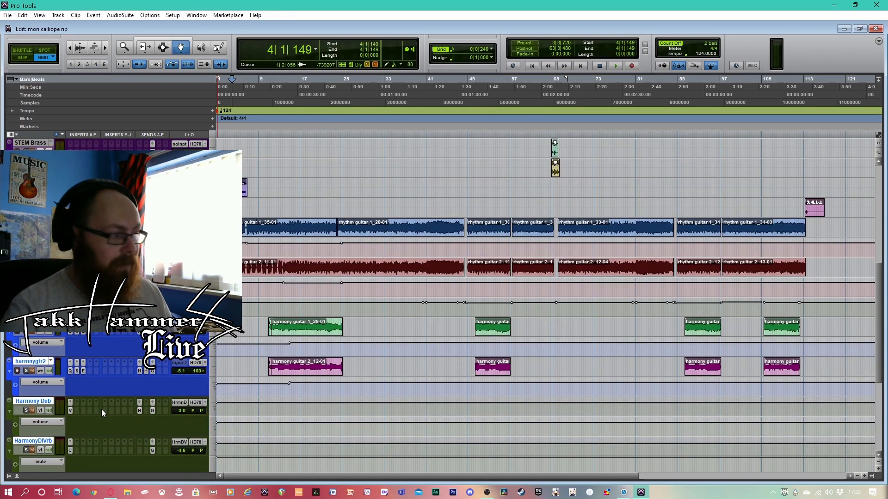
scroll(101, 409, "down", 6)
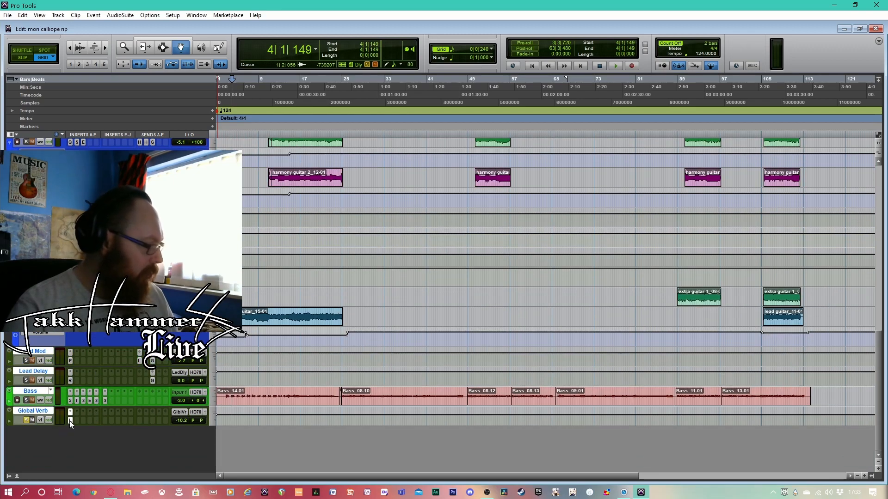
left_click(70, 420)
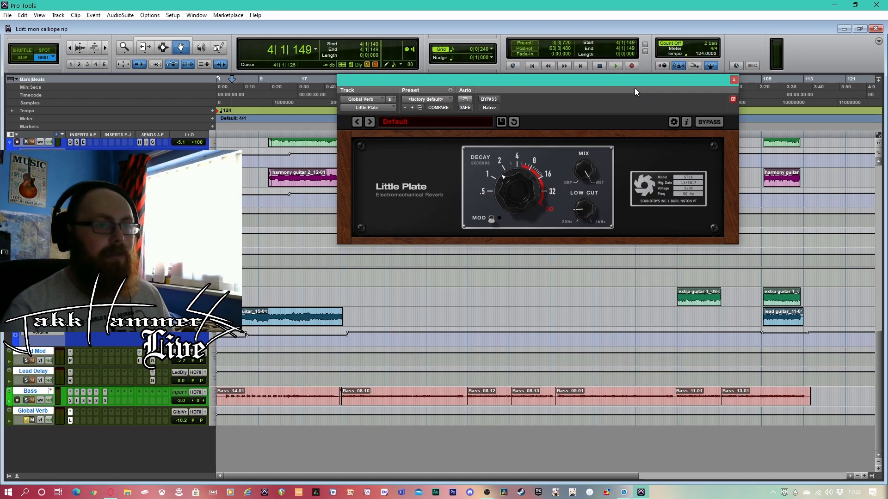
left_click_drag(644, 82, 677, 162)
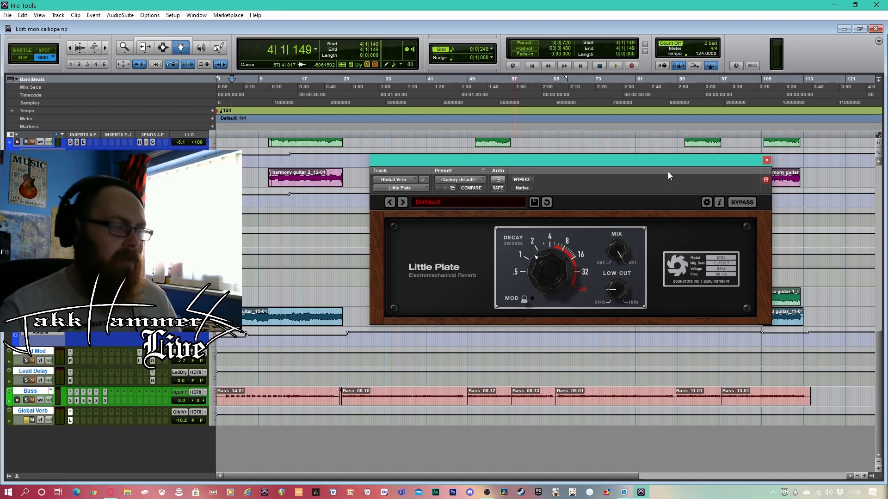
left_click(766, 160)
Play the opening bars from the session start, and play the vocal entry from bar 24
scroll(300, 360, "up", 10)
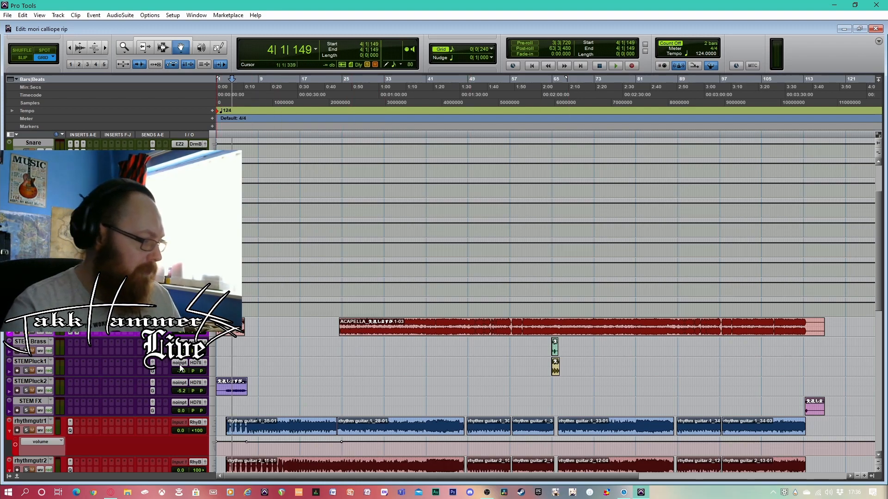
left_click(531, 66)
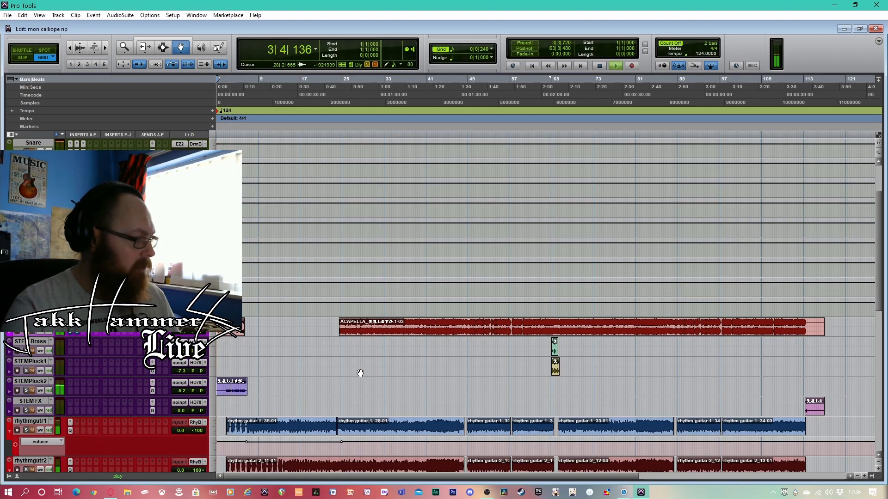
key("space")
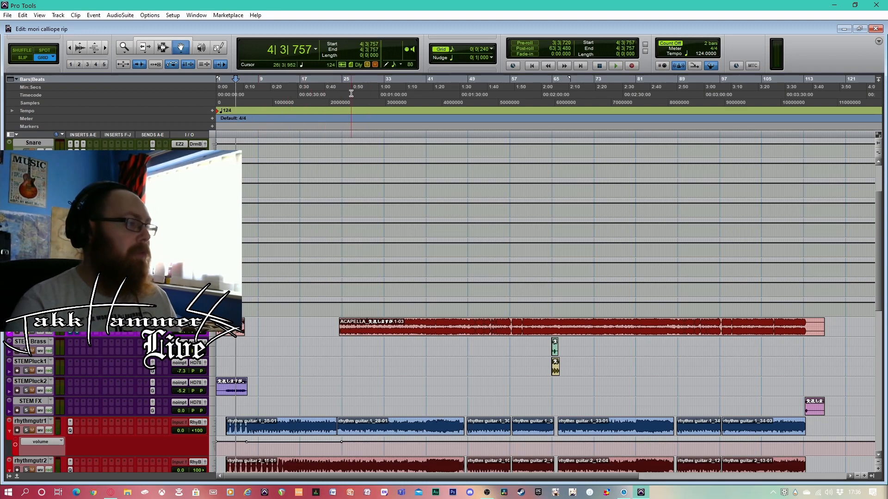
left_click(337, 92)
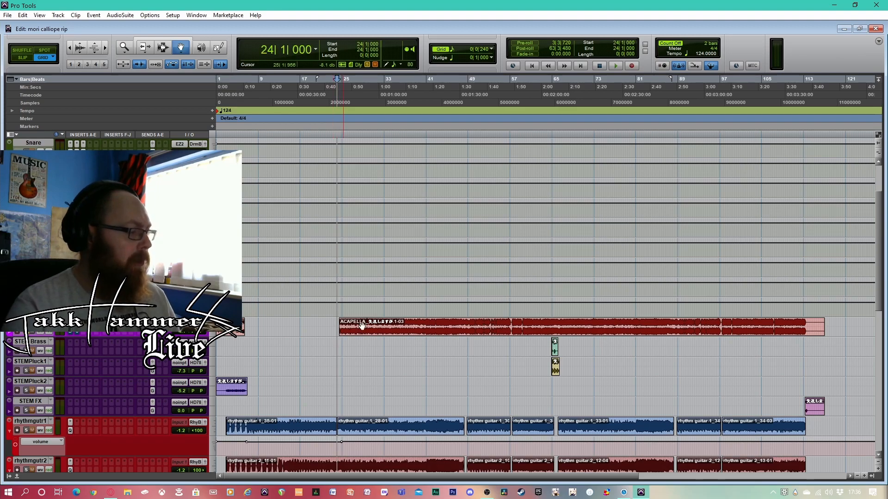
key("space")
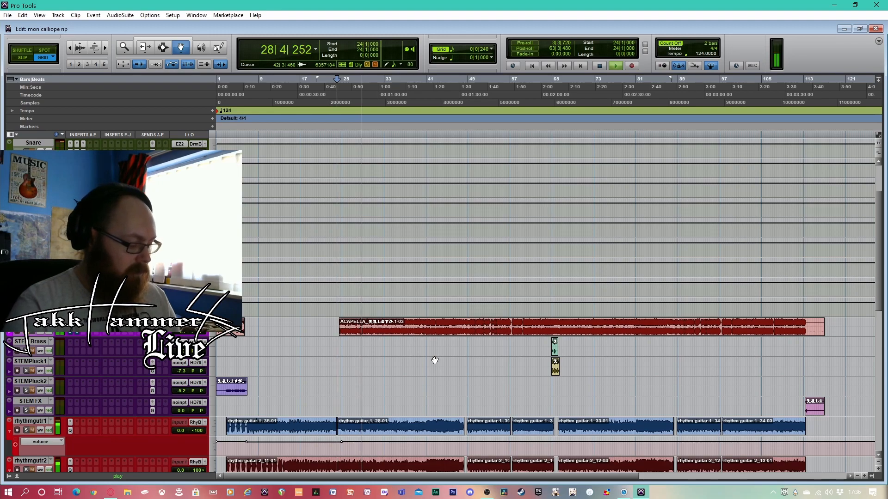
key("space")
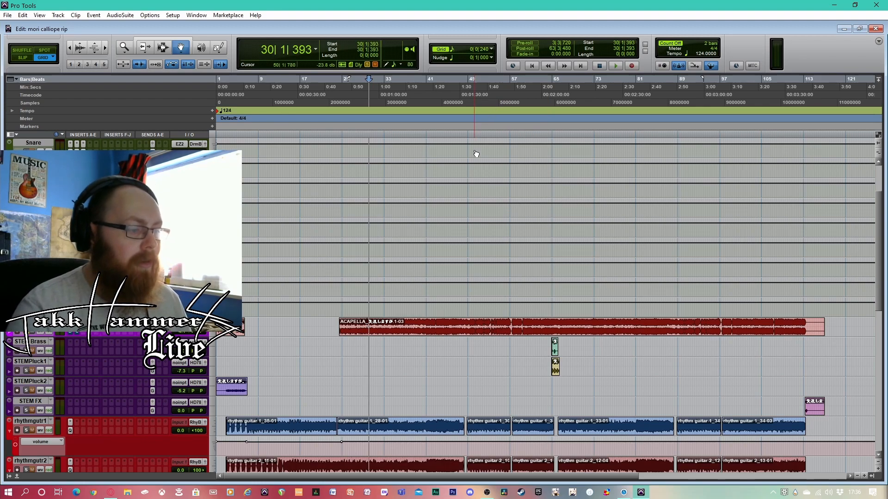
Play a few bars of the song from bar 48 and again from bar 50
left_click(463, 98)
key("space")
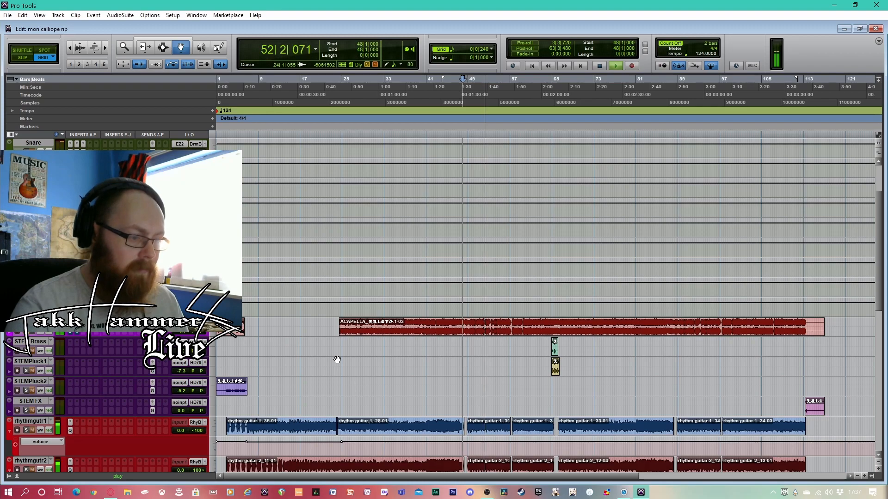
key("space")
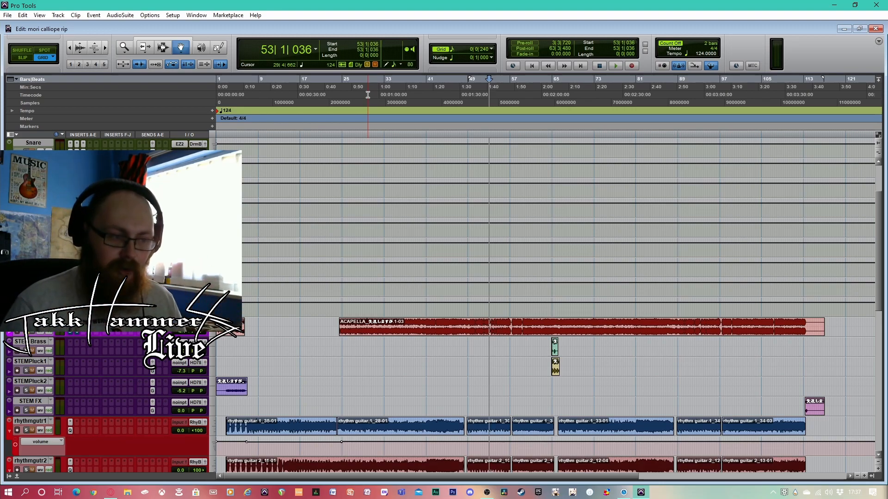
left_click(476, 92)
key("space")
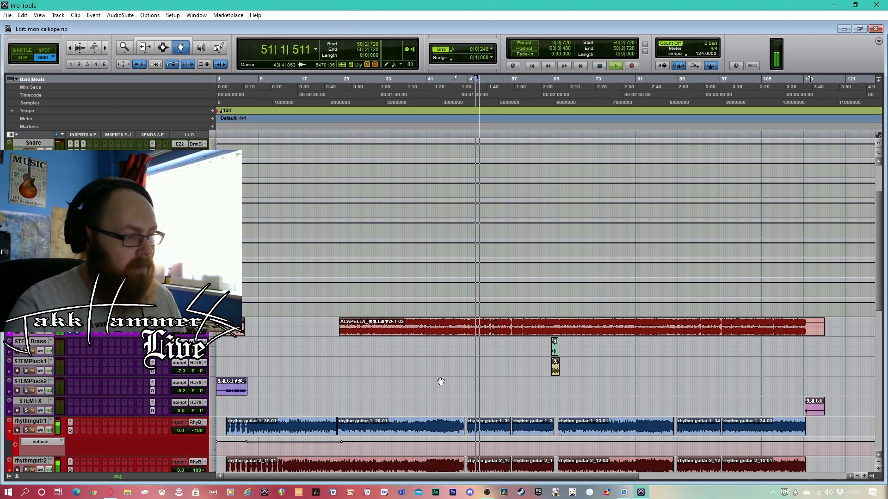
key("space")
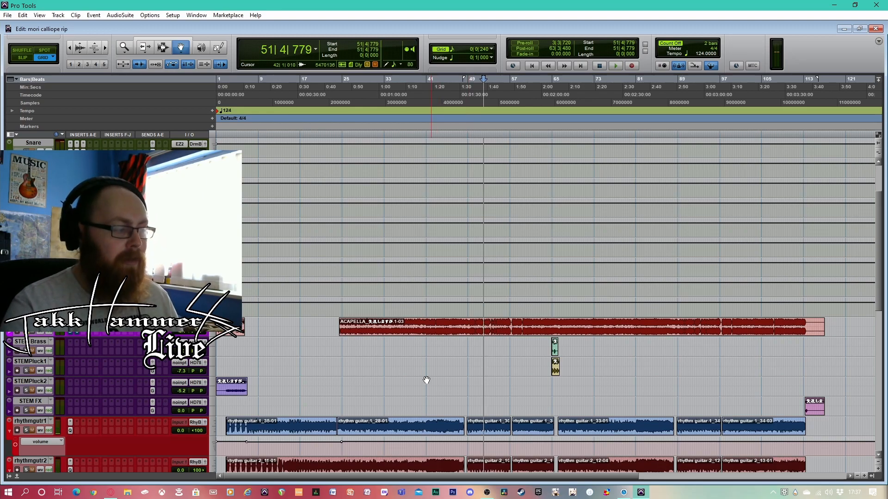
Examine the Mori Vocals track's send to Global Verb and close its send window
left_click(152, 330)
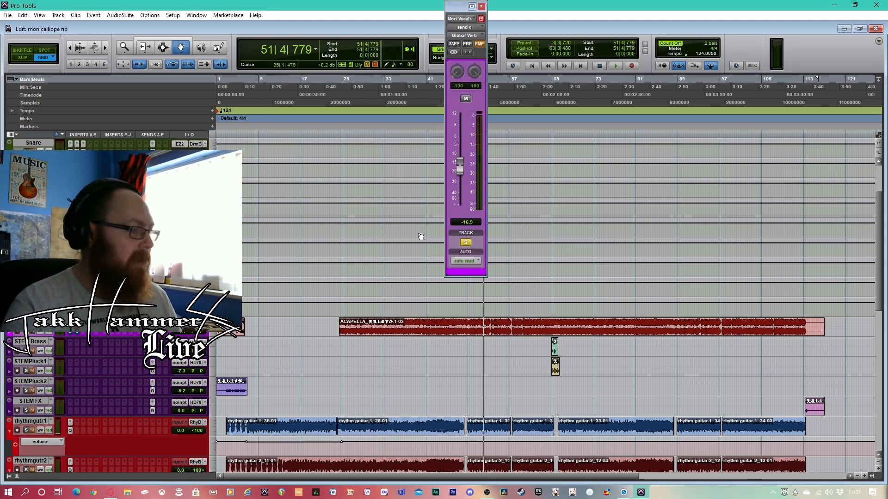
left_click(481, 7)
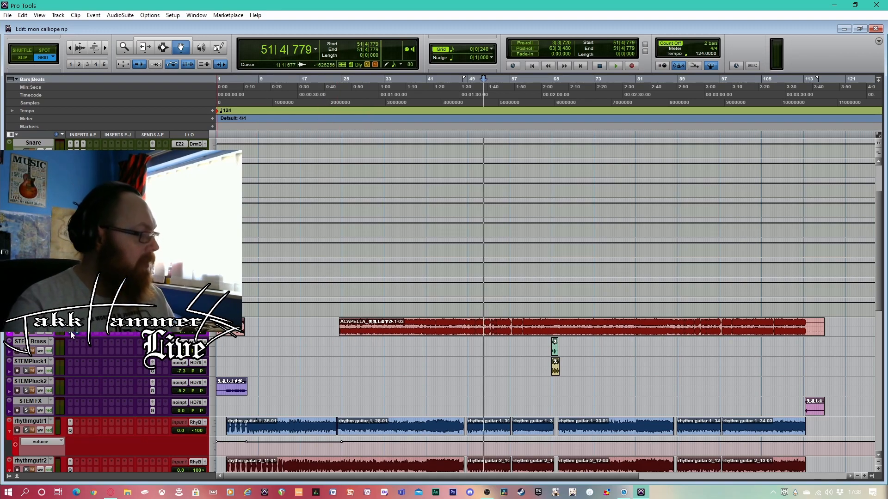
left_click(356, 208)
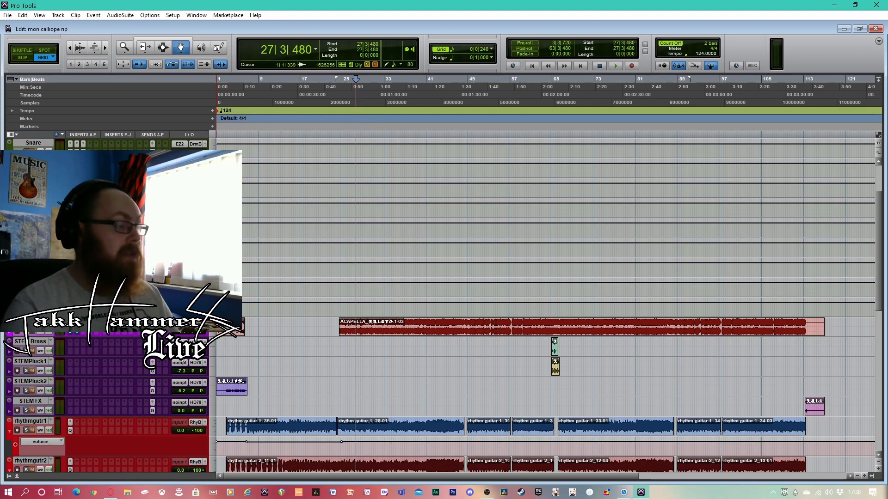
Open the Dyn3 De-Esser on Mori Vocals and take it off bypass while playing from bar 24
left_click(70, 334)
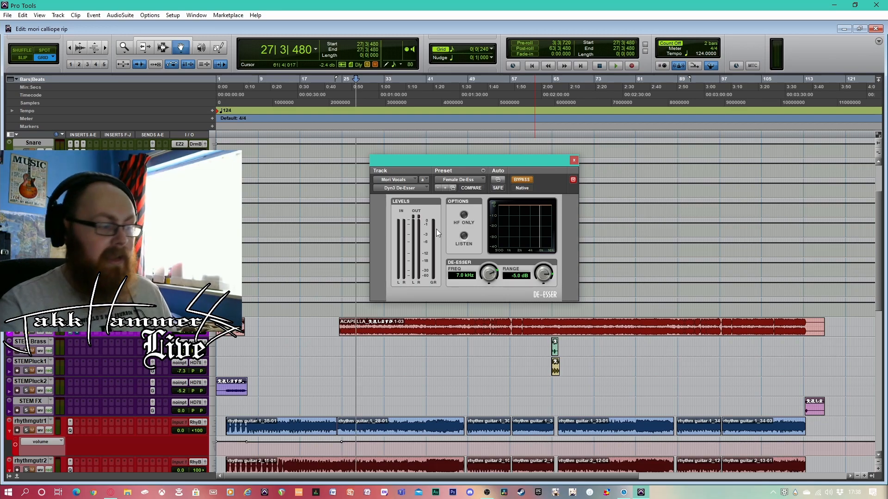
left_click(338, 94)
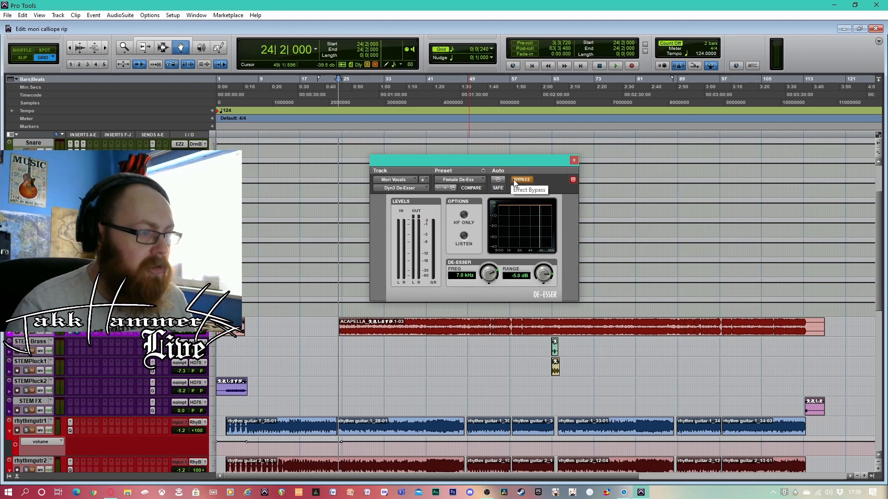
key("space")
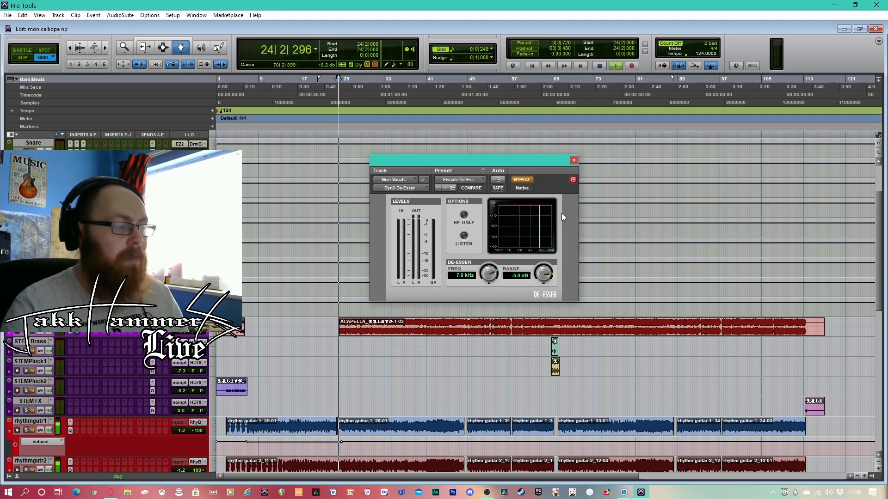
left_click(519, 180)
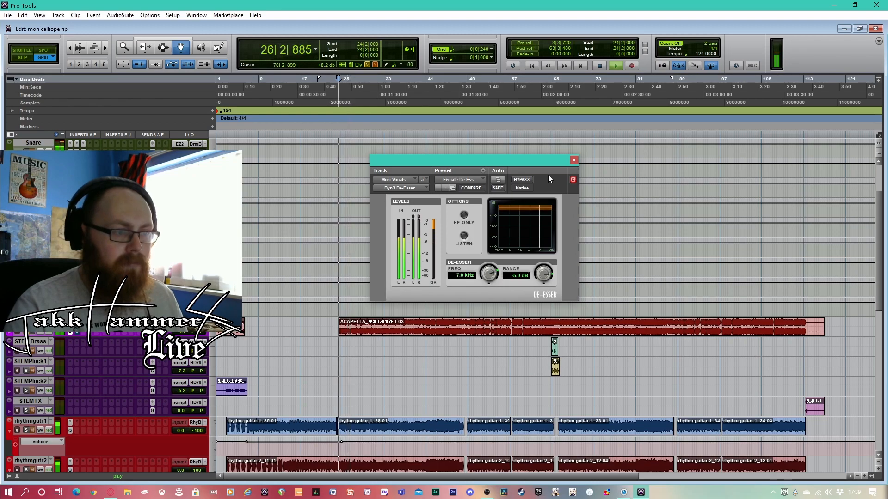
key("space")
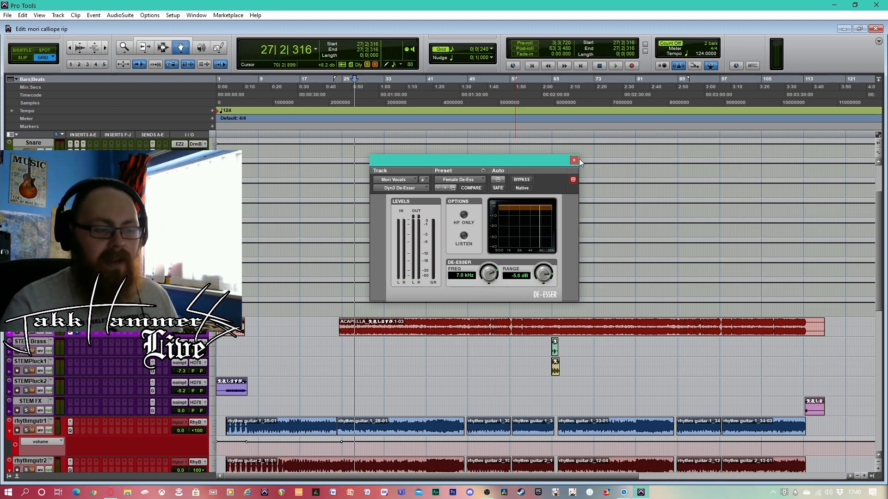
Open the Scheps Omni Channel on Mori Vocals and take it off bypass while playing from bar 25
left_click(78, 334)
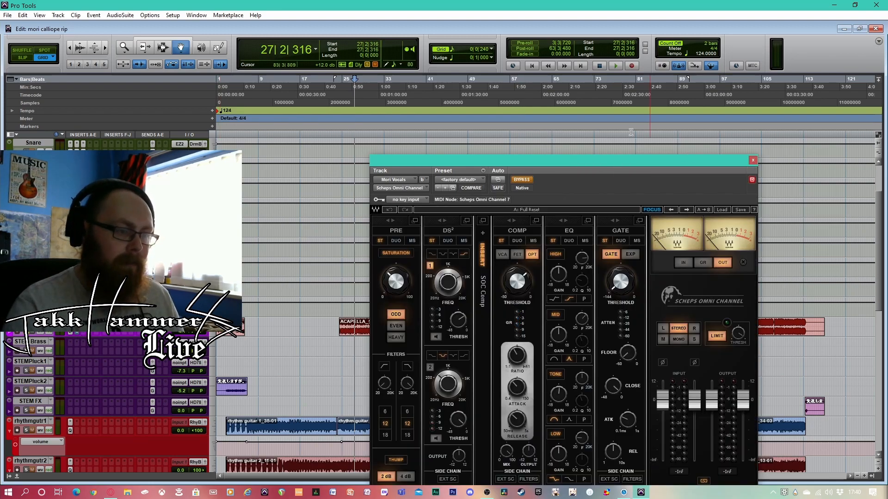
left_click_drag(617, 163, 608, 98)
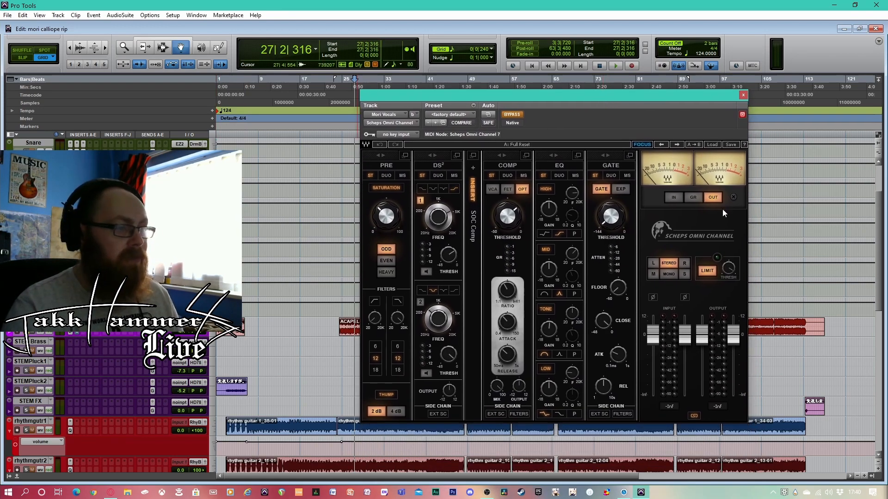
left_click_drag(517, 93, 572, 100)
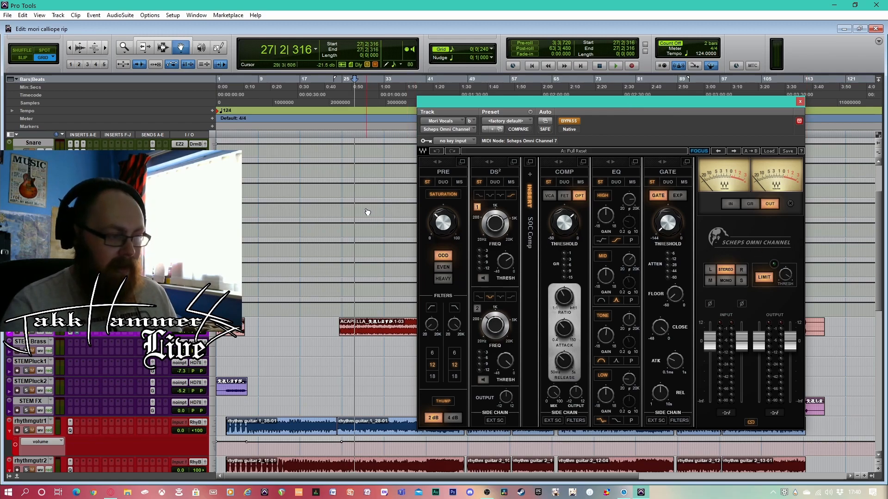
left_click(347, 95)
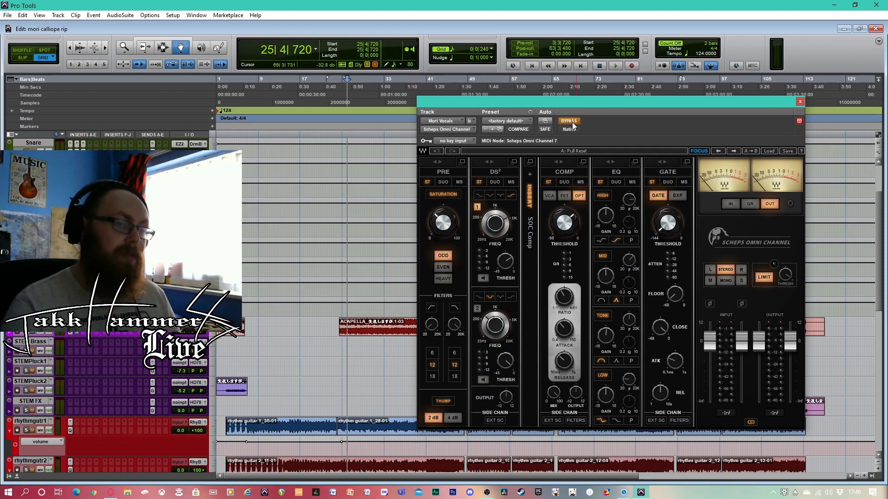
key("space")
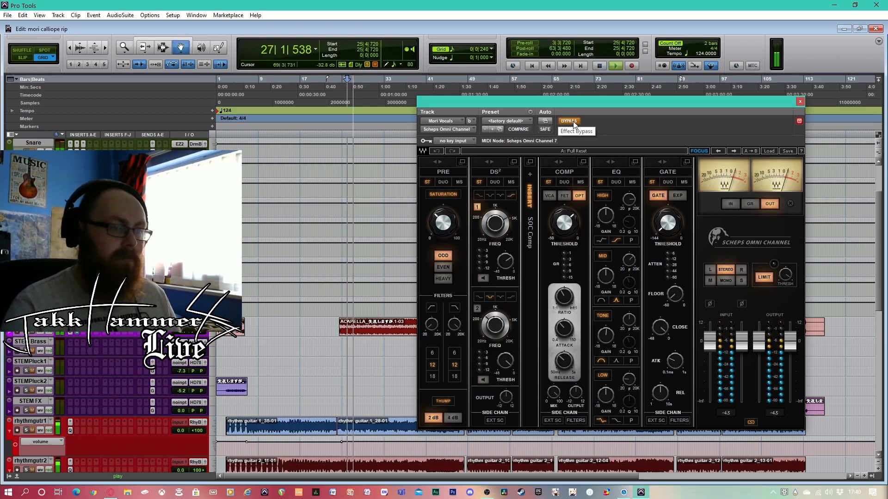
left_click(569, 122)
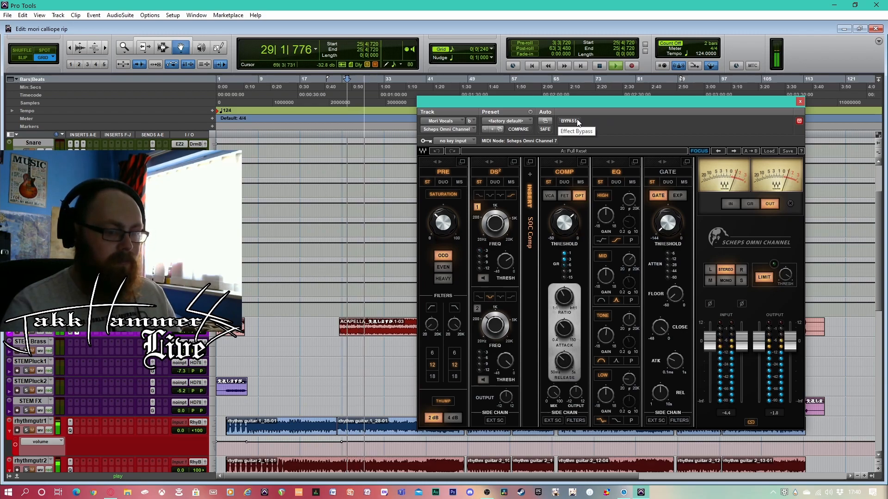
Stop playback and examine the frequency setting of the first DS² de-esser band in Scheps Omni Channel
key("space")
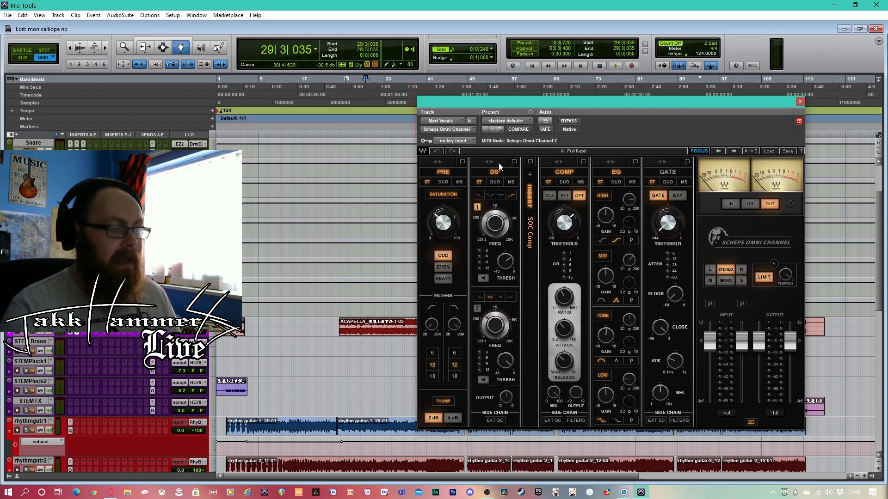
left_click_drag(495, 224, 495, 218)
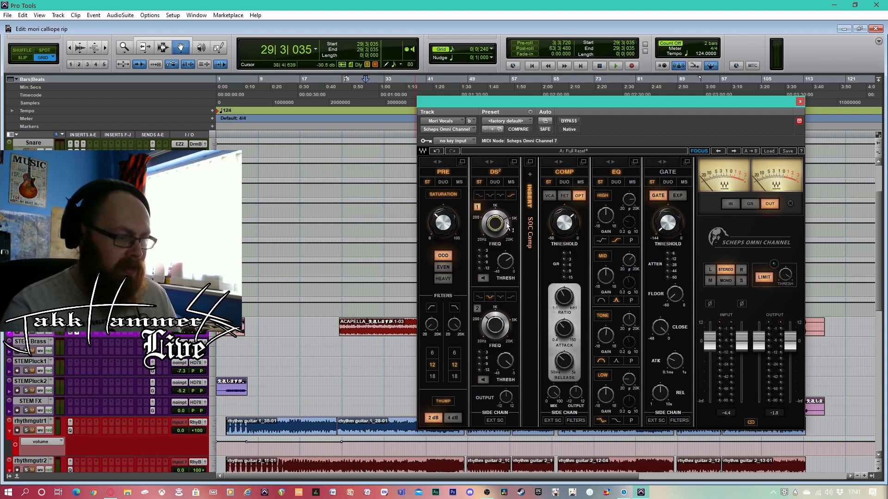
mouse_move(498, 223)
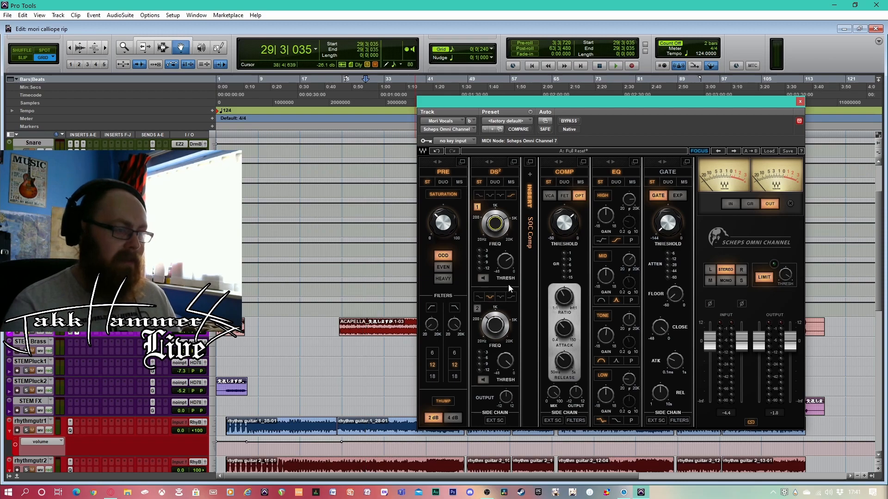
Examine the SOC Comp insert's ratio in its expanded view, return to the full channel strip, and inspect the compressor threshold and EQ
left_click(530, 161)
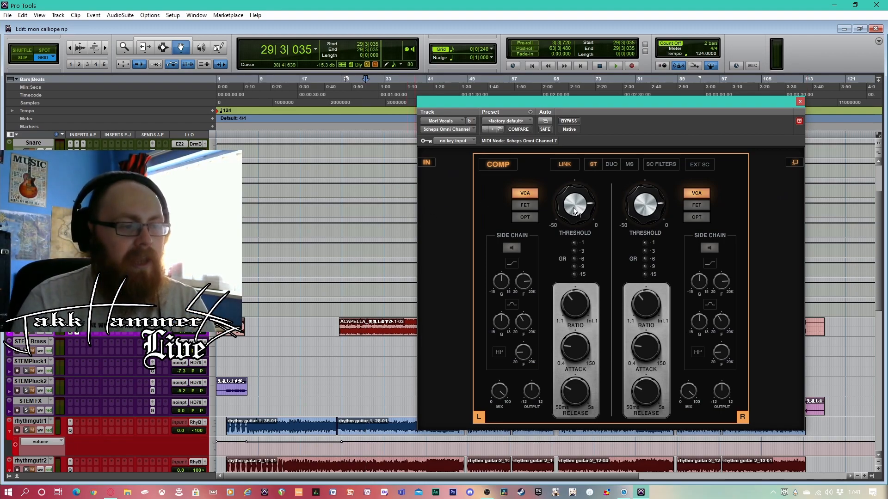
left_click(575, 309)
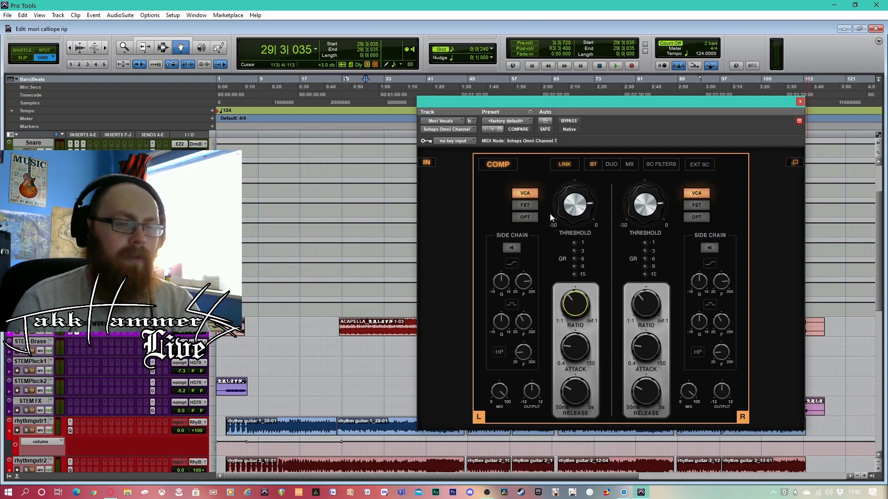
left_click(794, 163)
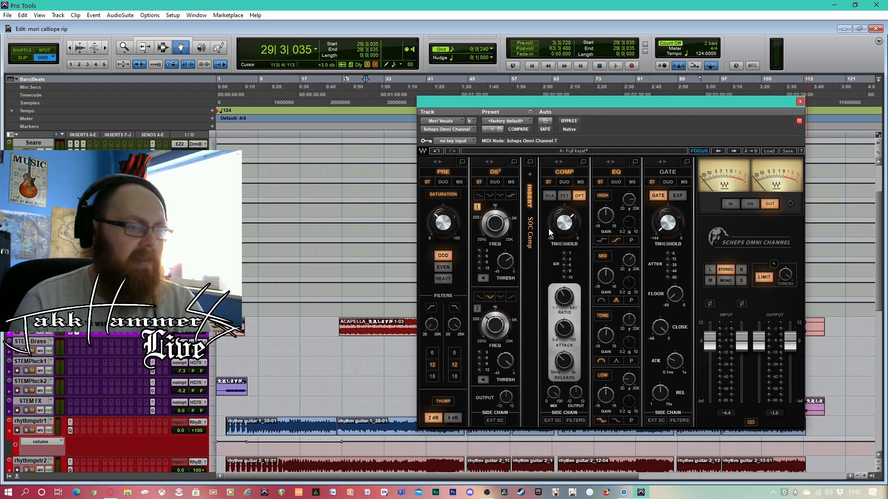
left_click_drag(563, 227, 564, 227)
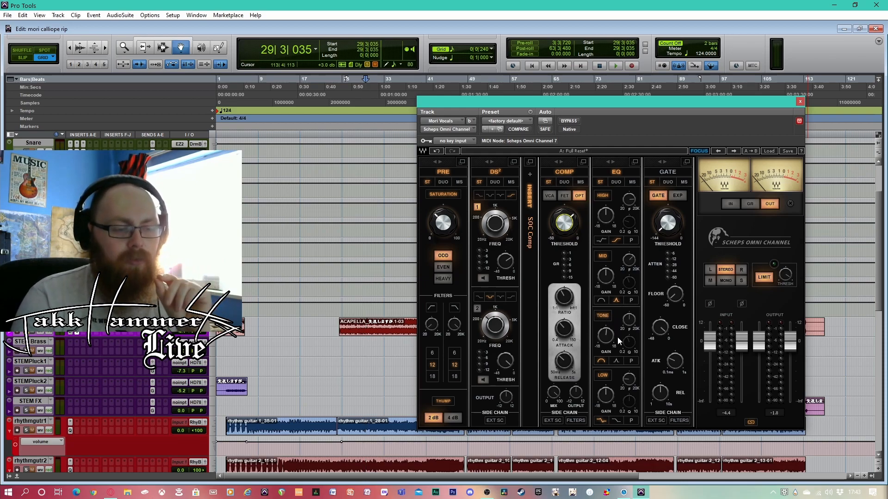
mouse_move(631, 325)
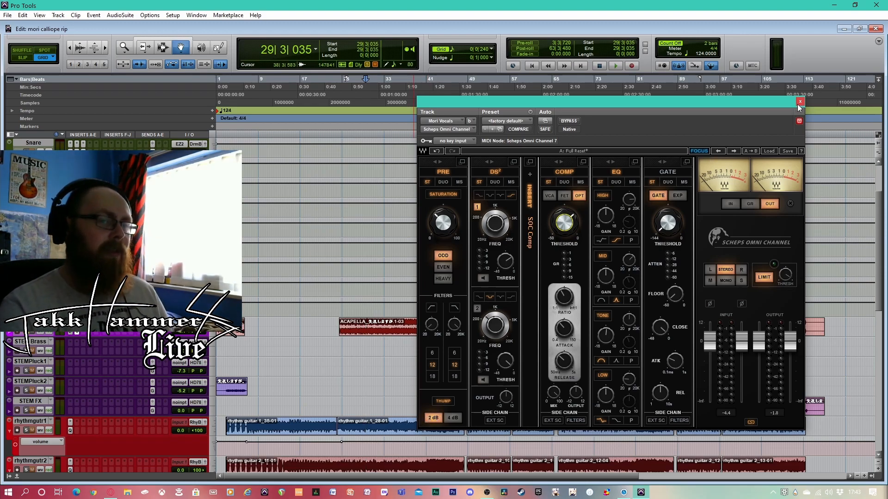
Play the song from bar 26 to compare Scheps Omni Channel bypassed and active, and close the plug-in window
left_click(349, 122)
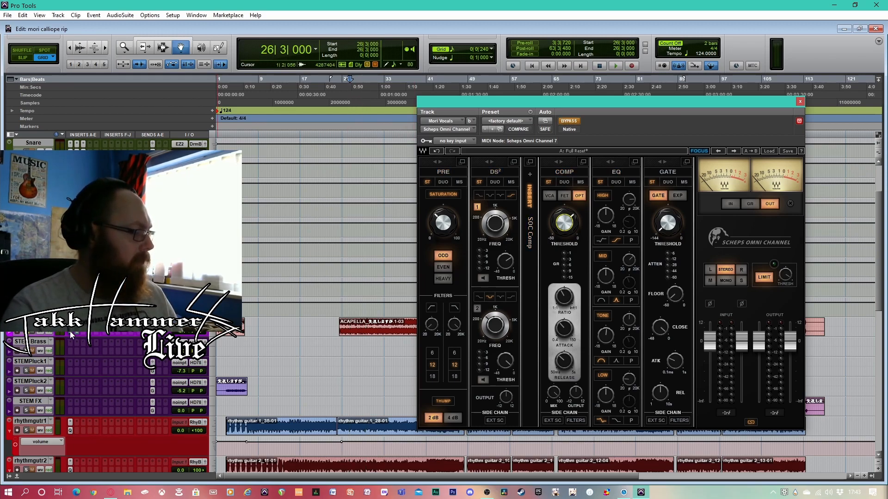
key("space")
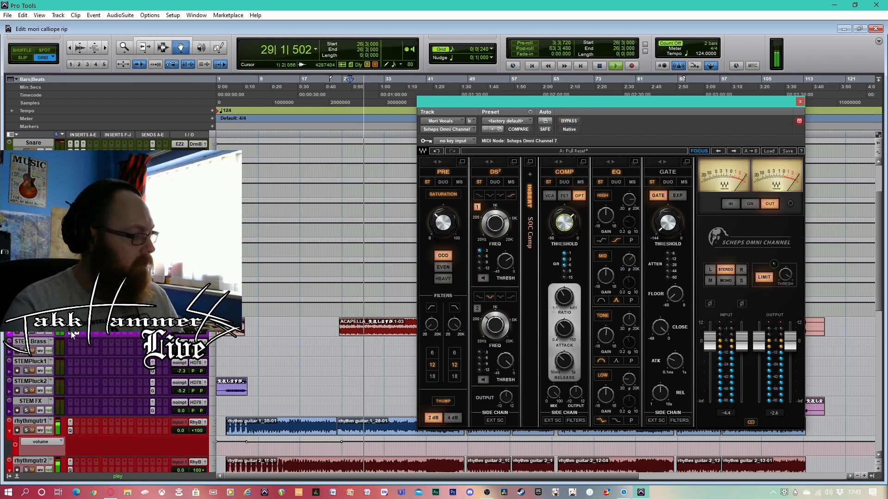
key("space")
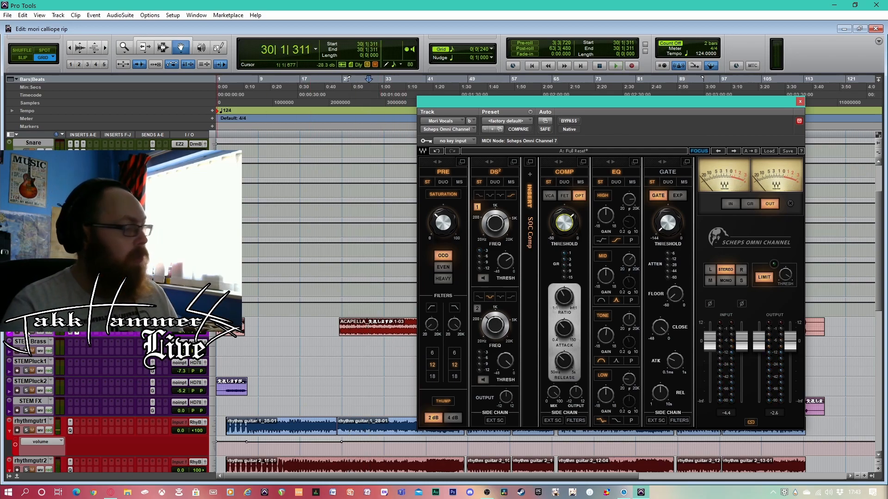
left_click(800, 101)
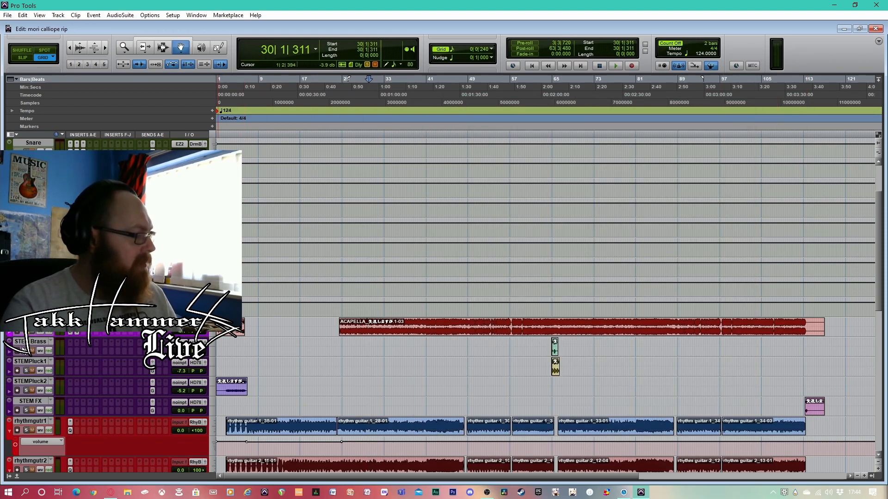
Solo the STEMPluck1, STEMPluck2 and STEM FX tracks
left_click(27, 371)
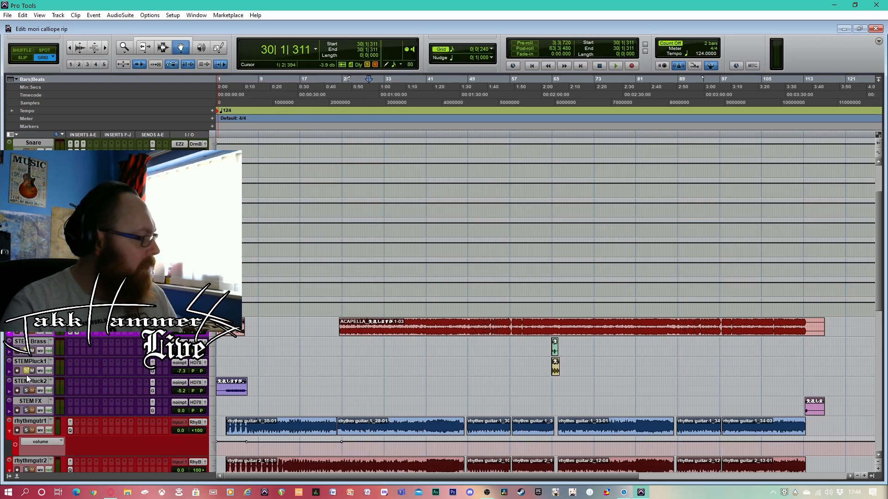
left_click(25, 390)
left_click(26, 410)
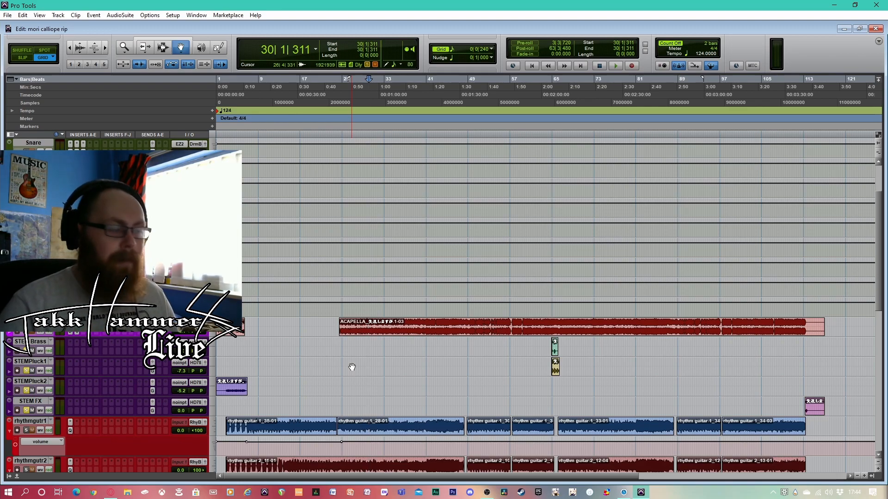
Return to the start of the session and play the soloed stems through the opening STEMPluck2 clip
left_click(530, 66)
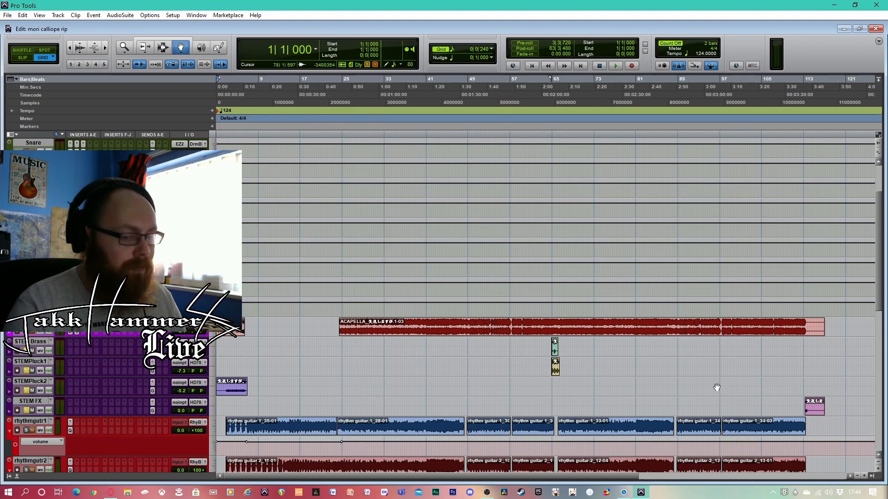
key("space")
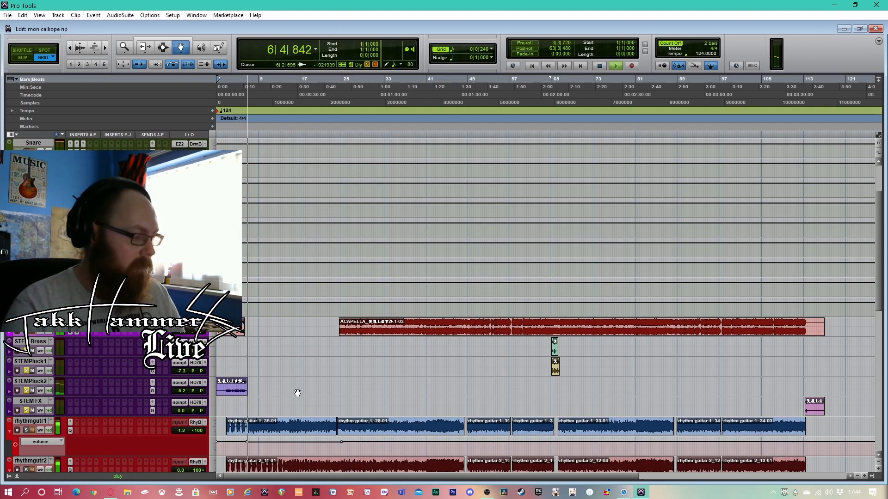
key("space")
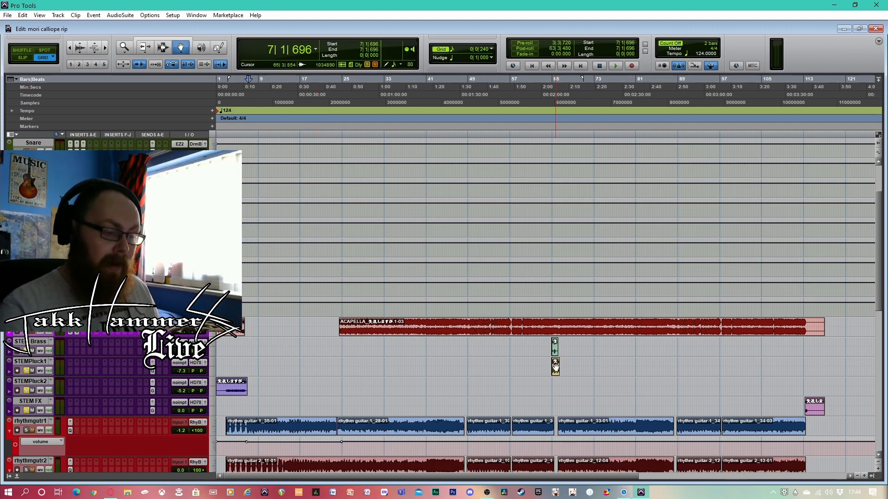
Play the soloed stems from bar 63 through the short brass and pluck clips
left_click(546, 89)
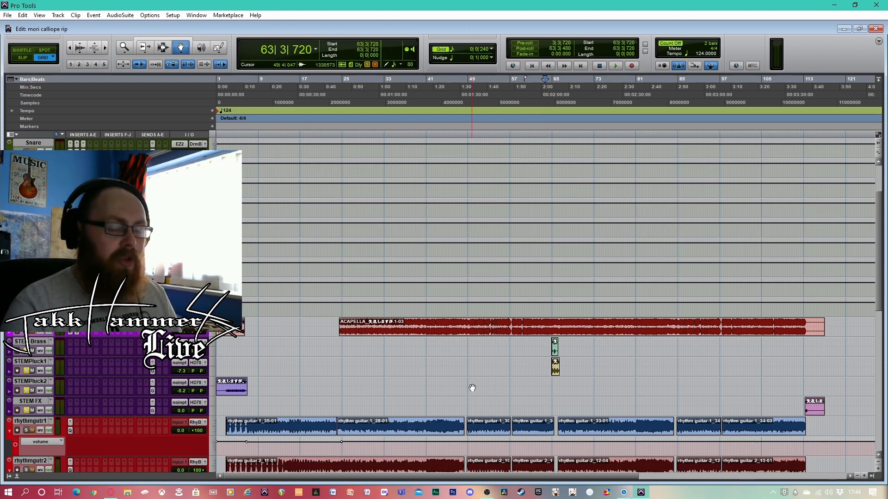
key("space")
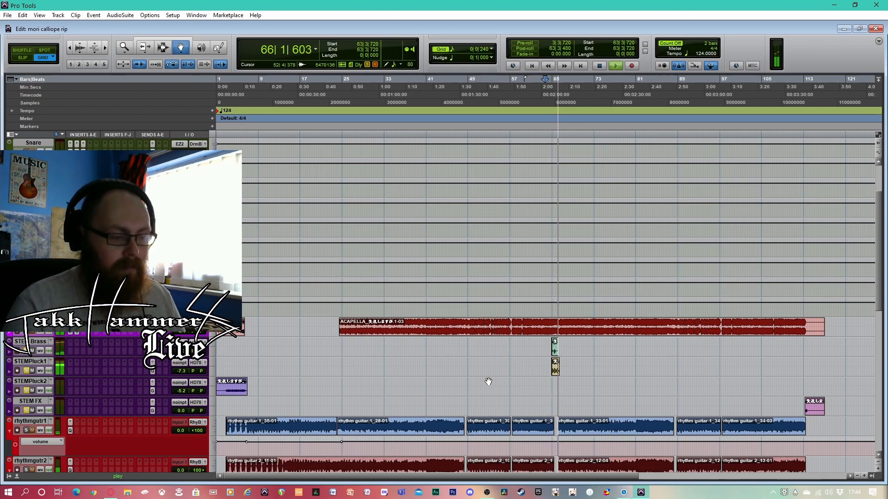
key("space")
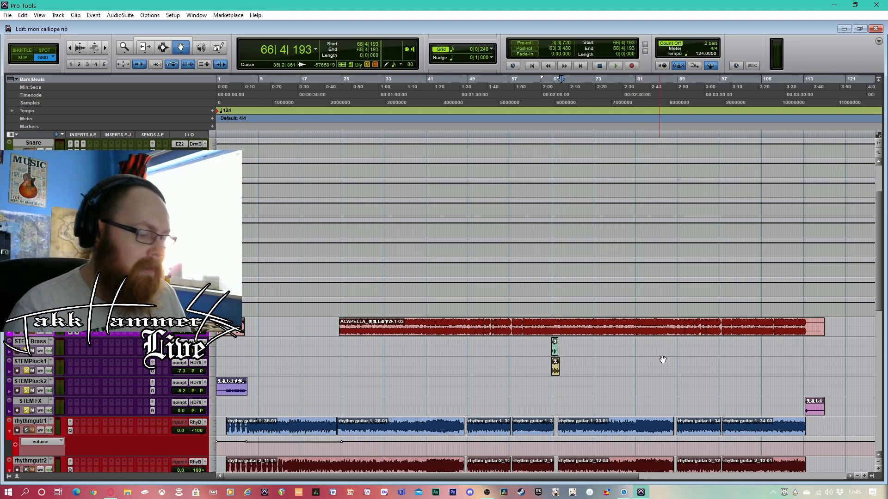
Play the closing STEM FX clip from bar 112 and again from bar 111
left_click(800, 93)
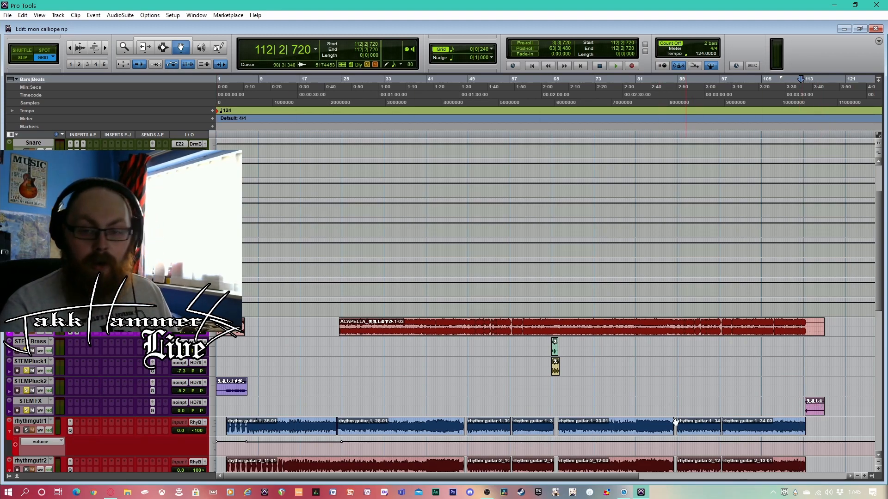
key("space")
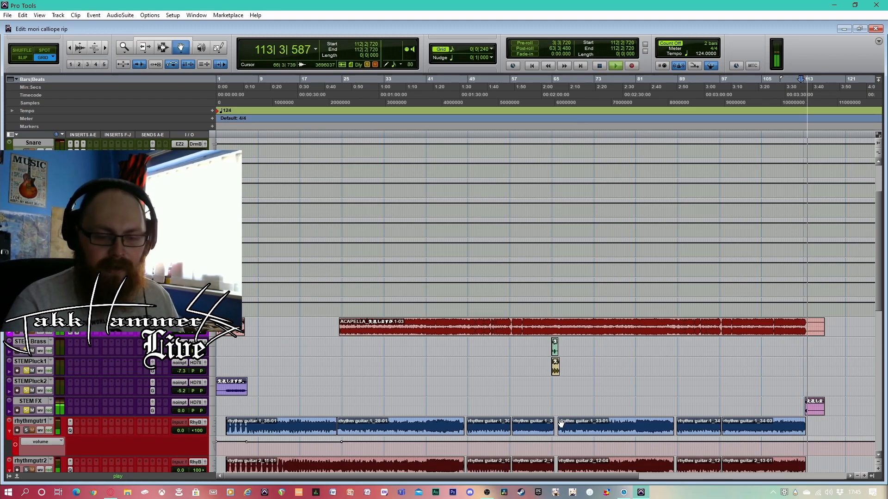
key("space")
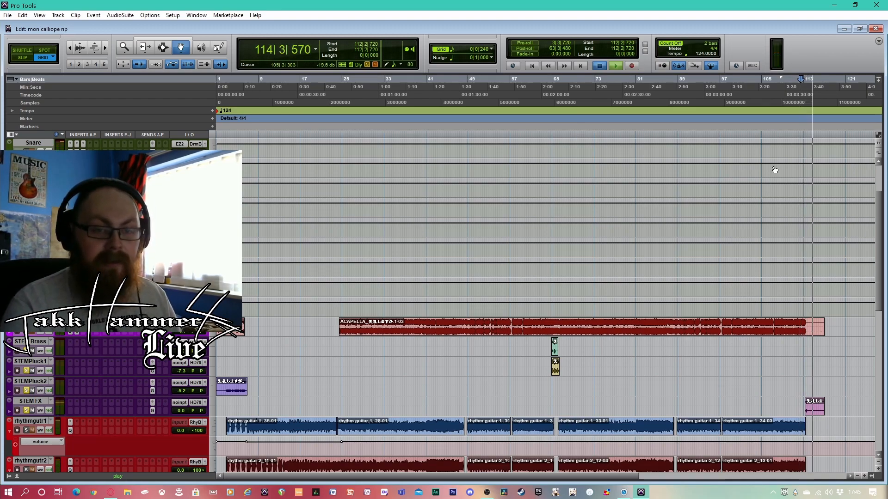
left_click(795, 100)
key("space")
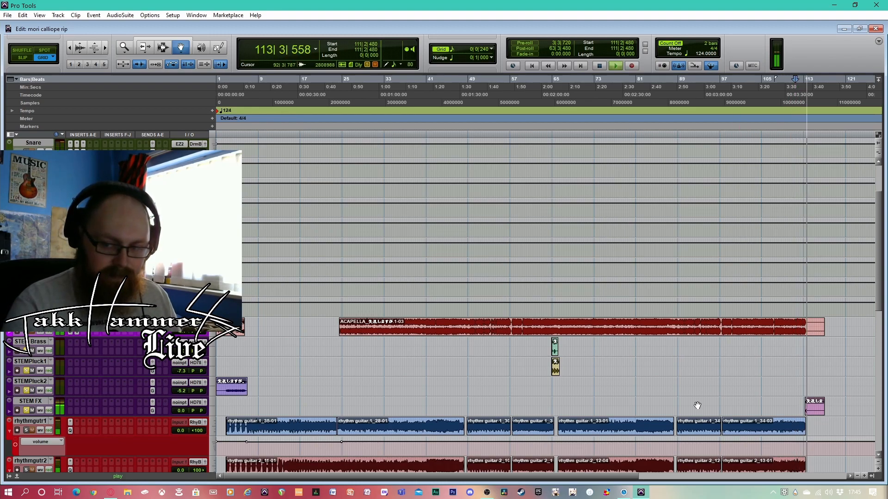
key("space")
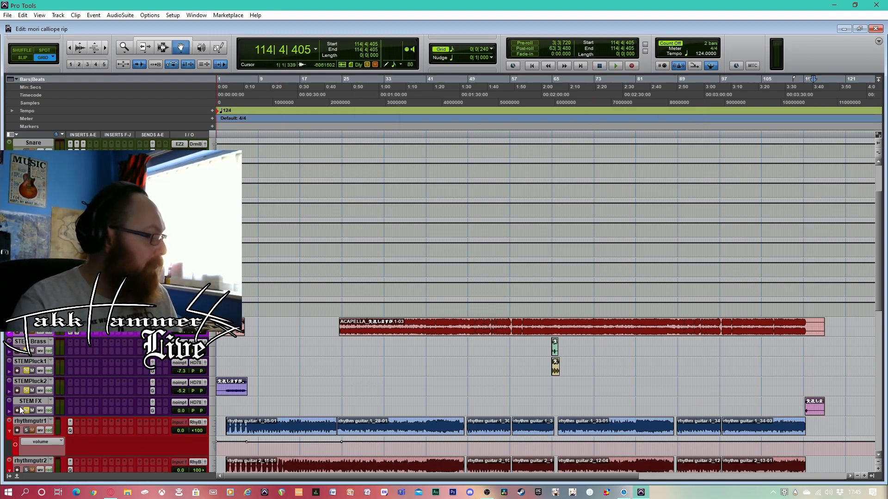
Clear the solos on the STEMPluck1, STEMPluck2 and STEM FX tracks
left_click(26, 370)
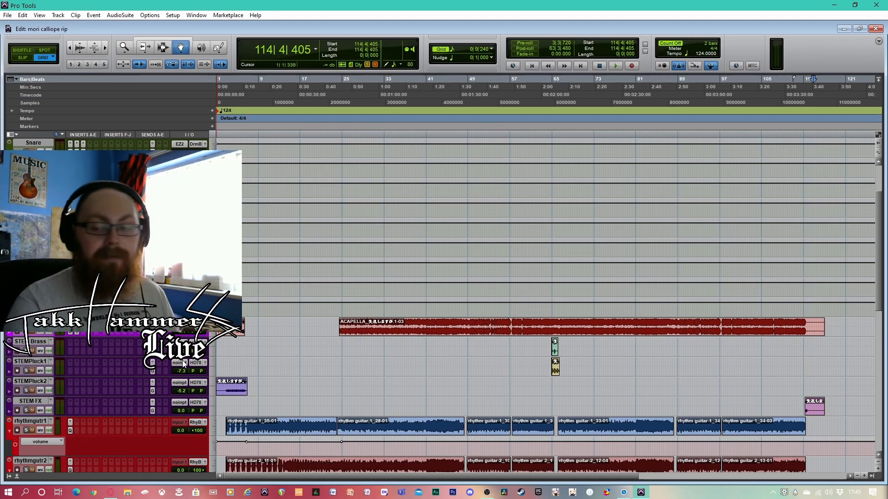
scroll(191, 363, "up", 1)
scroll(191, 363, "down", 2)
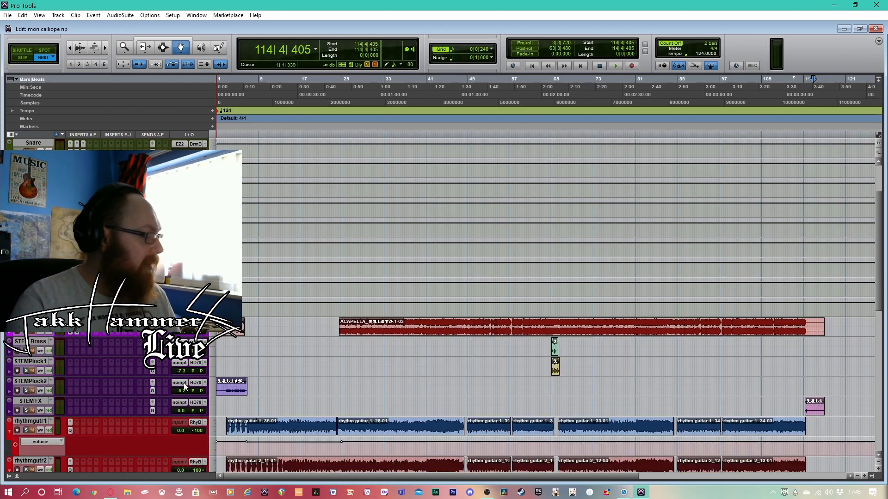
Solo the Drum Bus and the reverb track directly above it
scroll(180, 377, "up", 4)
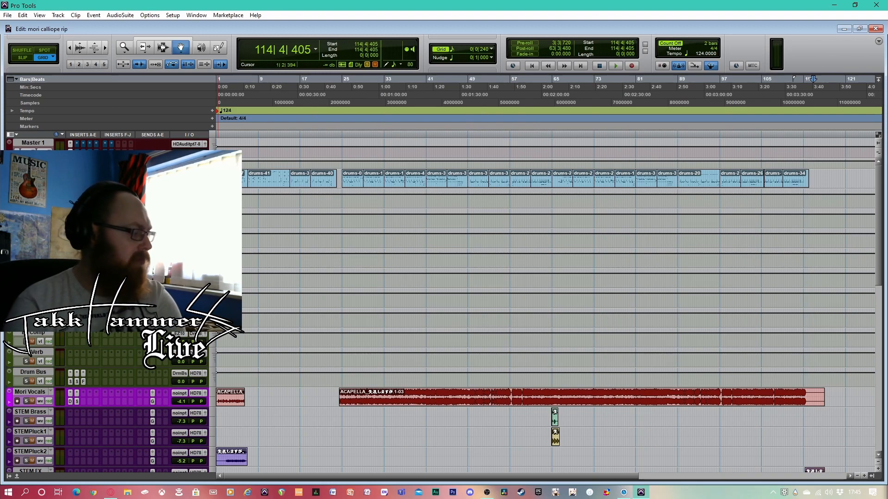
left_click(27, 381)
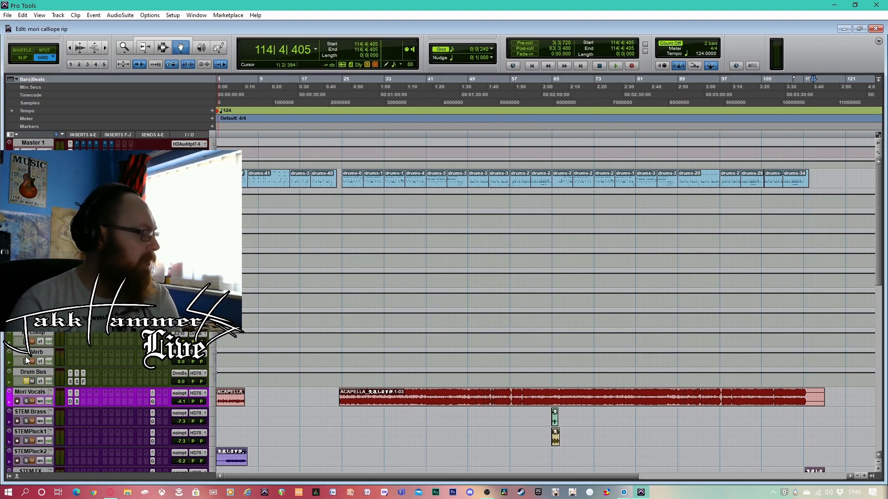
left_click(25, 361)
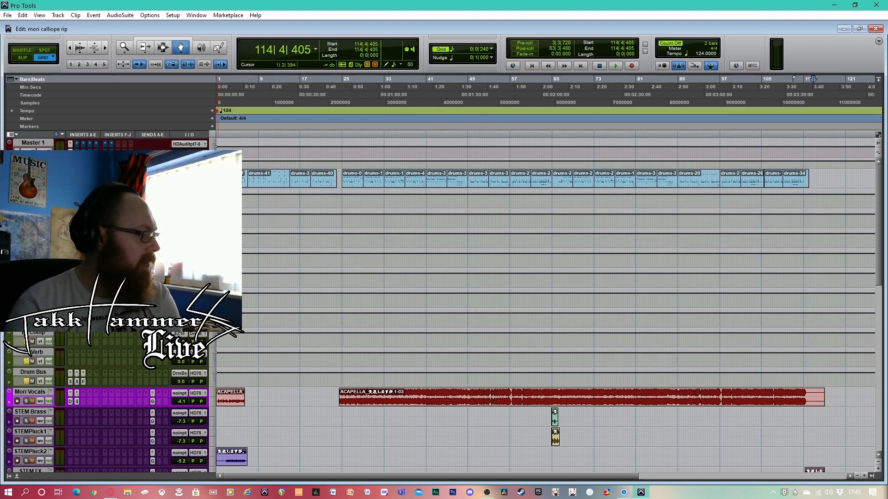
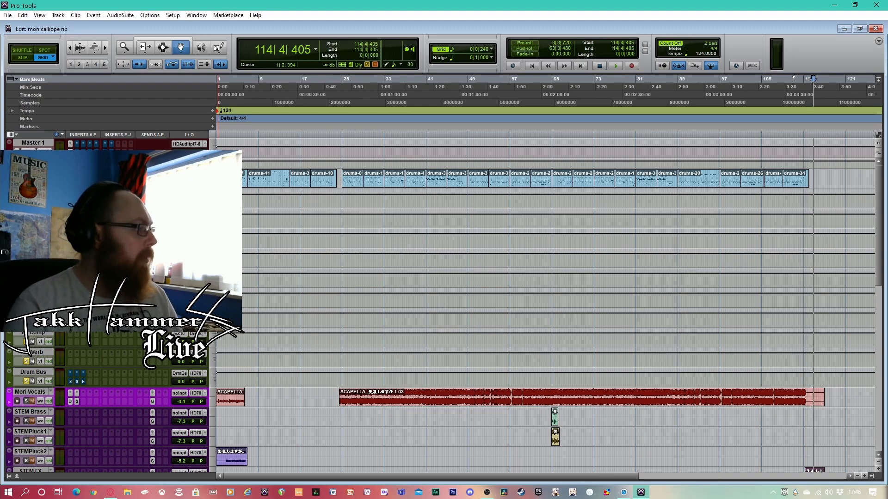
Open the EZdrummer instrument on the drums track and take it out of bypass
left_click(71, 144)
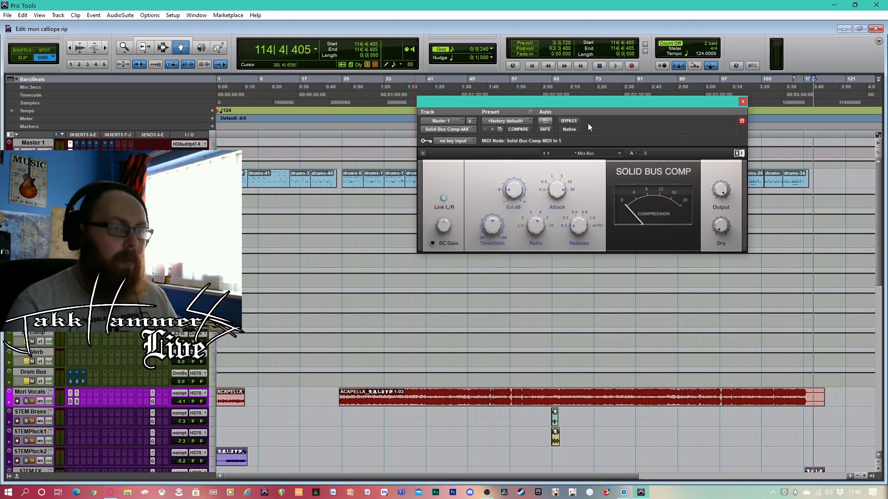
left_click(743, 101)
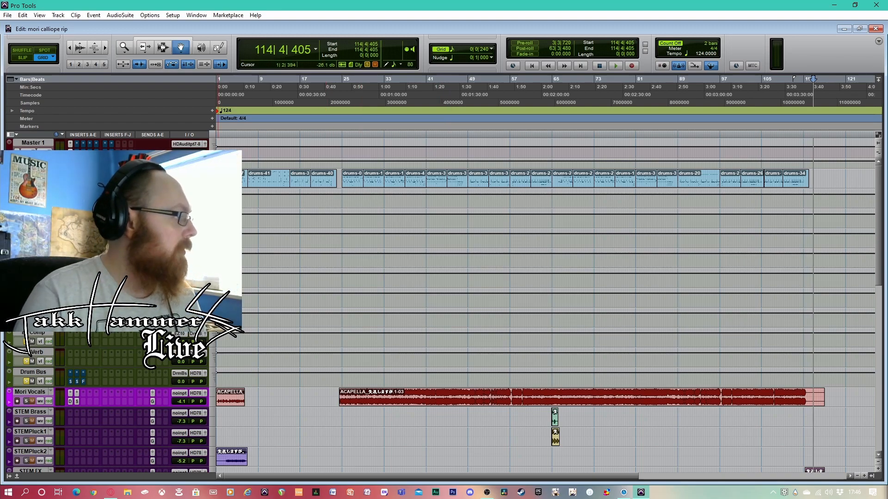
left_click(71, 175)
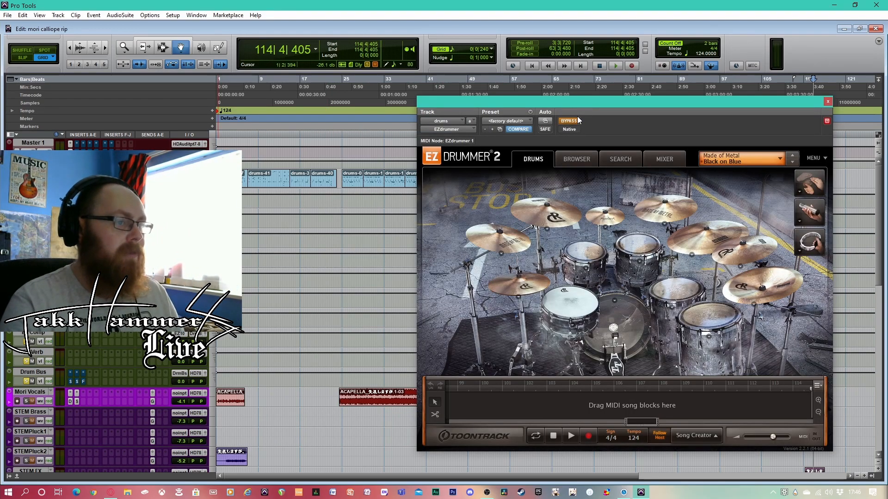
left_click_drag(692, 106, 627, 105)
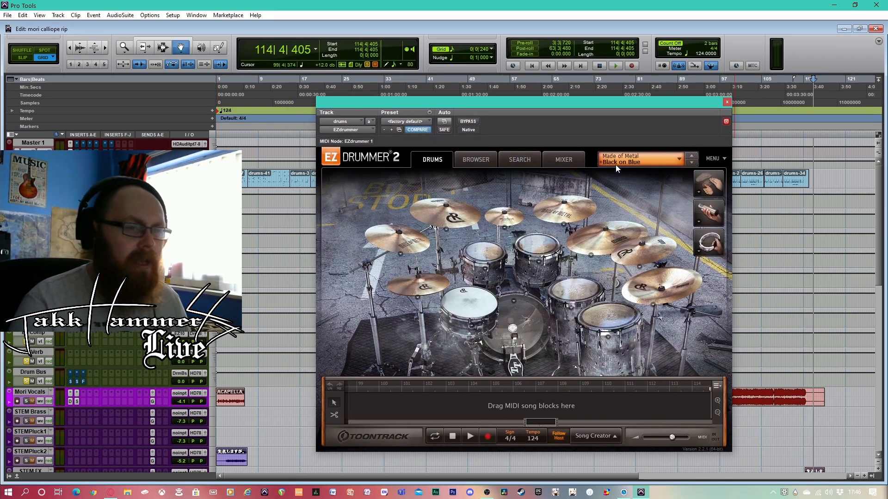
Audition the Made of Metal kick options from DW Deep Blue Oyster through Truth Custom Dark Walnut, ending on 20x24" DW Deep Blue Selfie
left_click(514, 302)
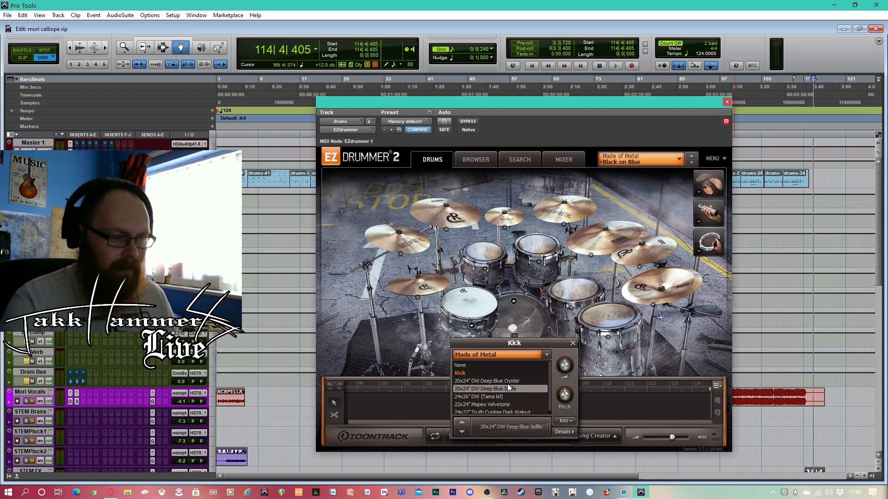
scroll(494, 381, "down", 1)
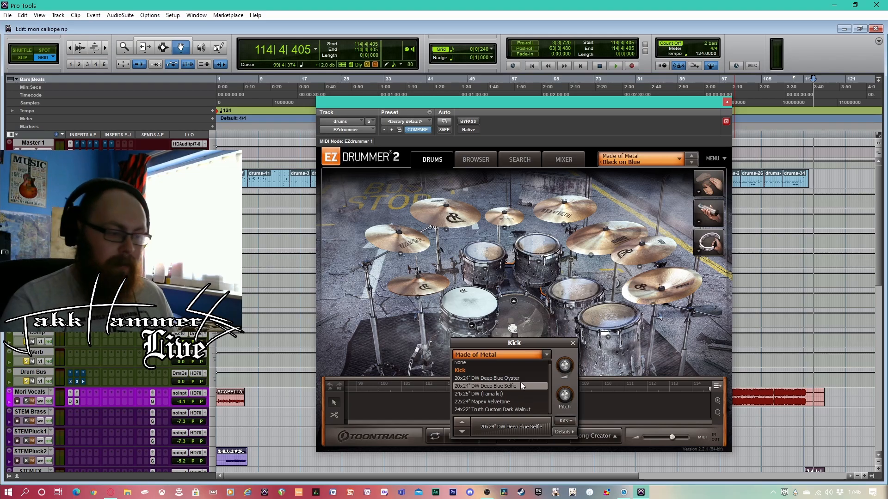
left_click(490, 378)
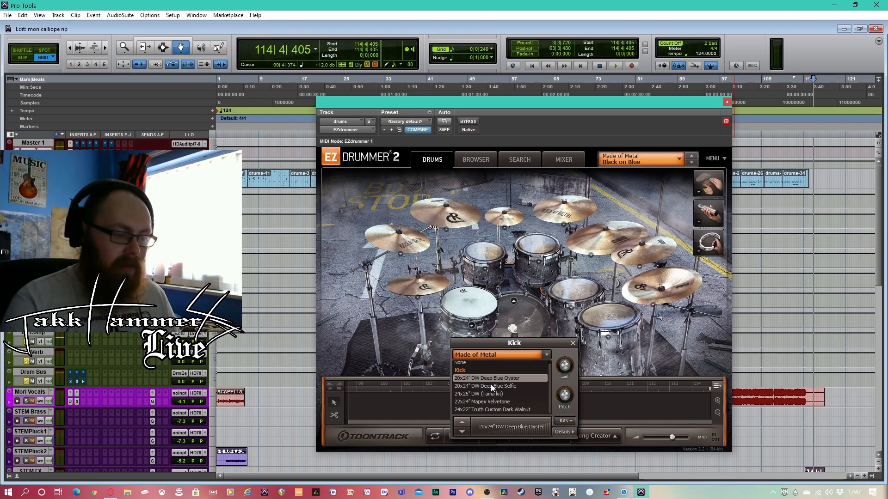
left_click(490, 384)
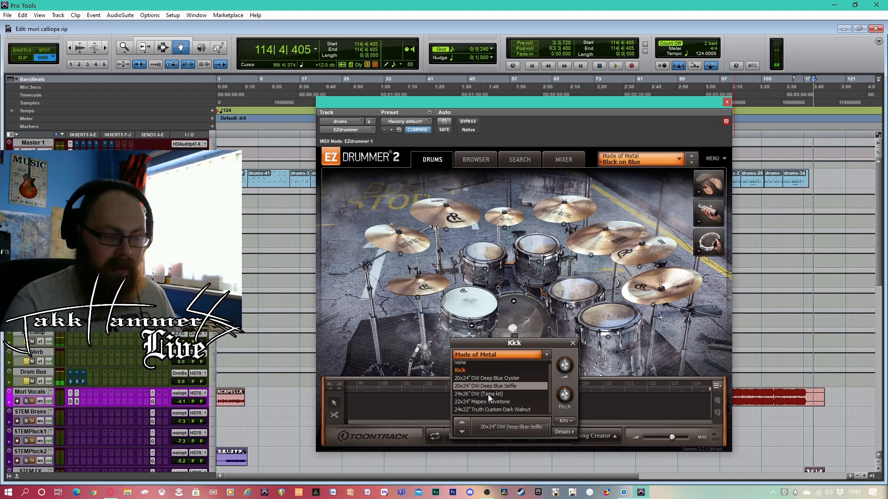
left_click(487, 395)
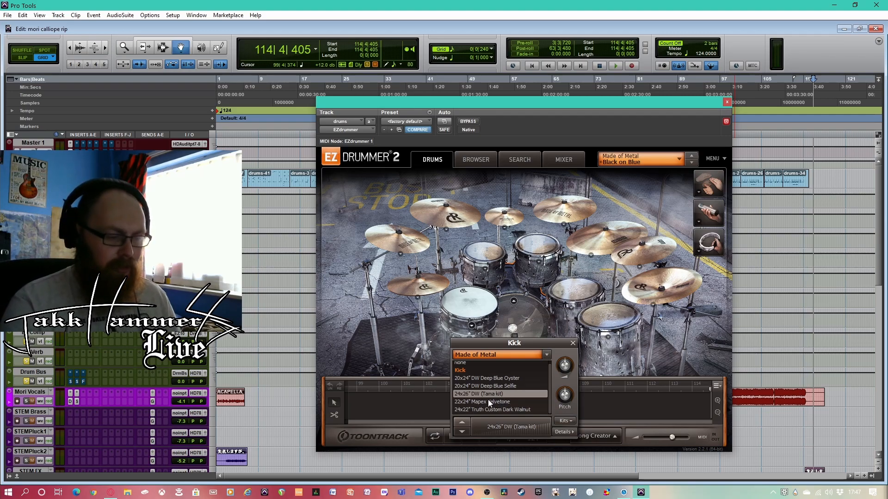
left_click(496, 401)
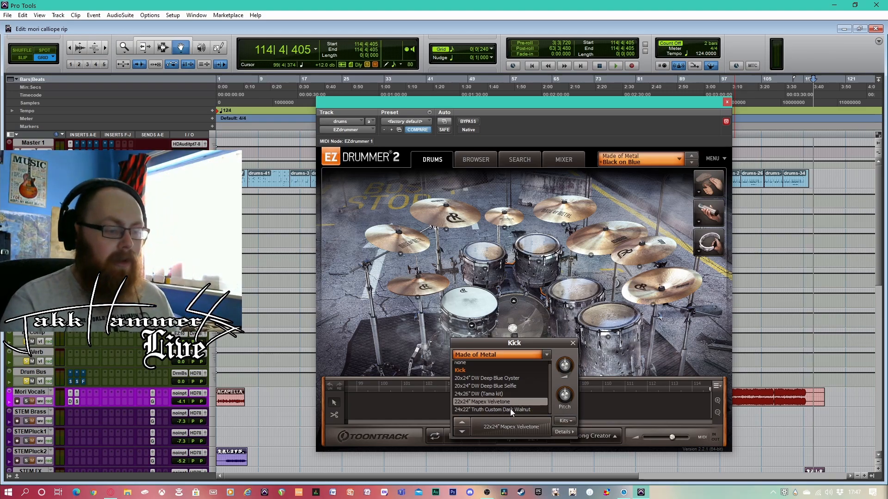
left_click(498, 408)
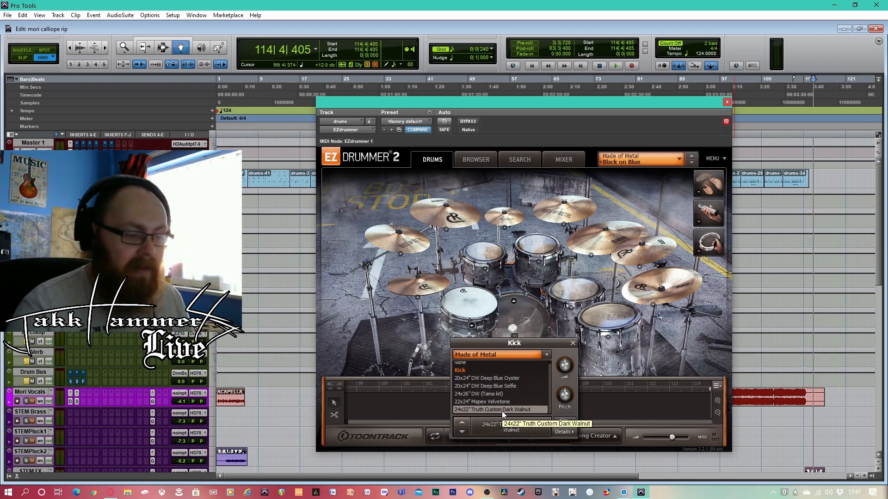
left_click(500, 386)
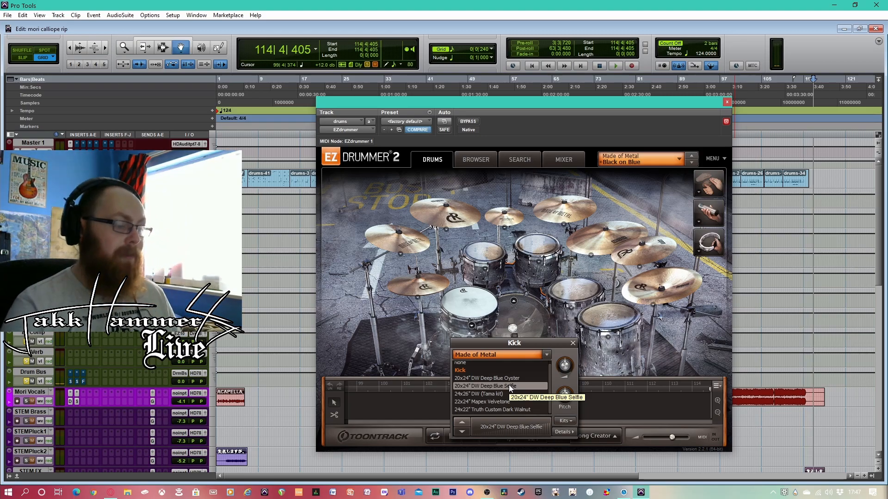
left_click(573, 344)
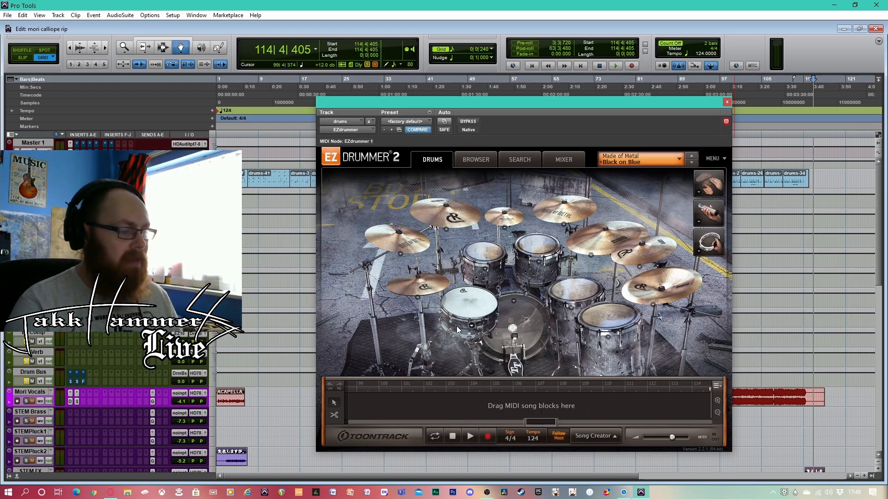
Audition the Ludwig 402 Supraphonic snare and return to the 6.5x14" Ludwig Black Beauty 1979
left_click(471, 327)
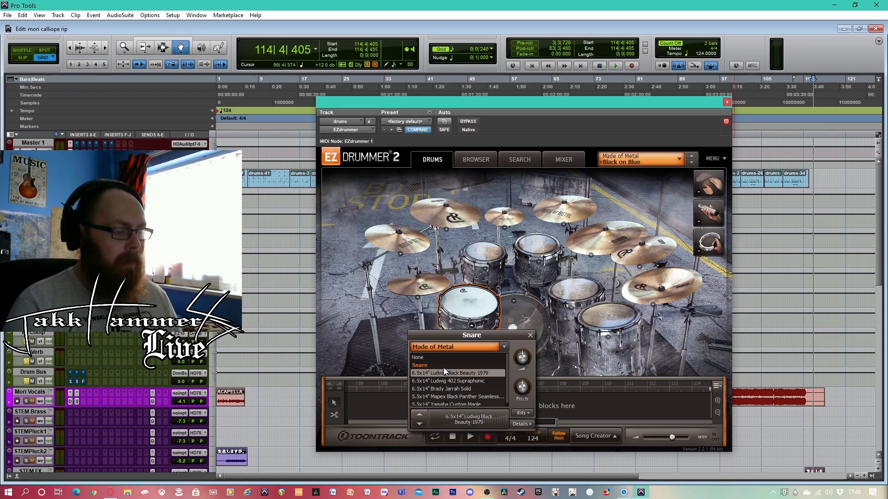
left_click(465, 381)
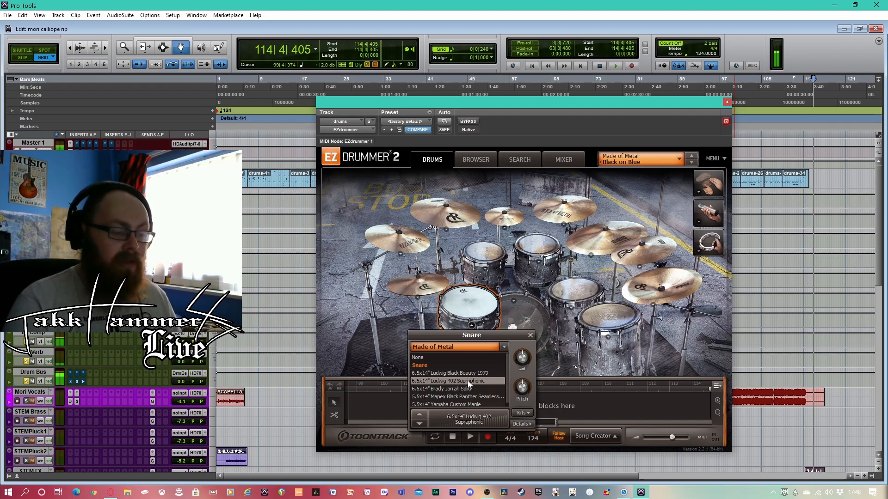
left_click(470, 373)
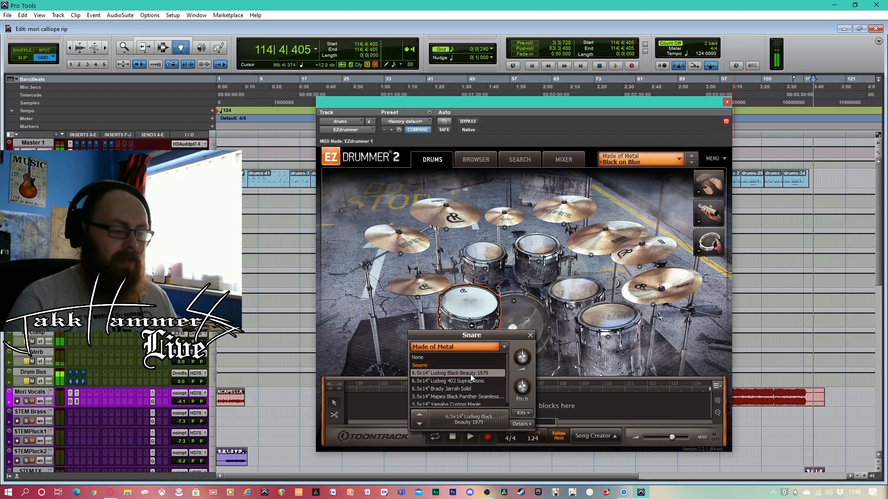
left_click(529, 335)
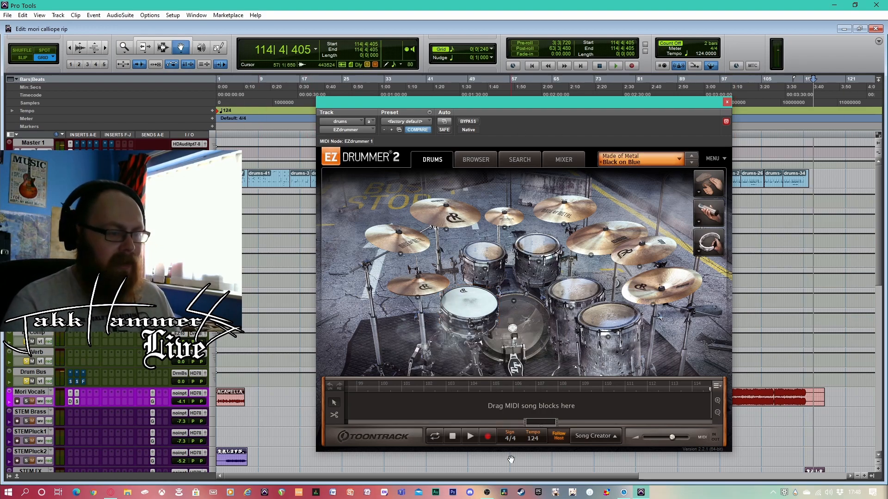
Examine which models are loaded for the rack toms and floor toms, and check the cymbals
left_click(486, 270)
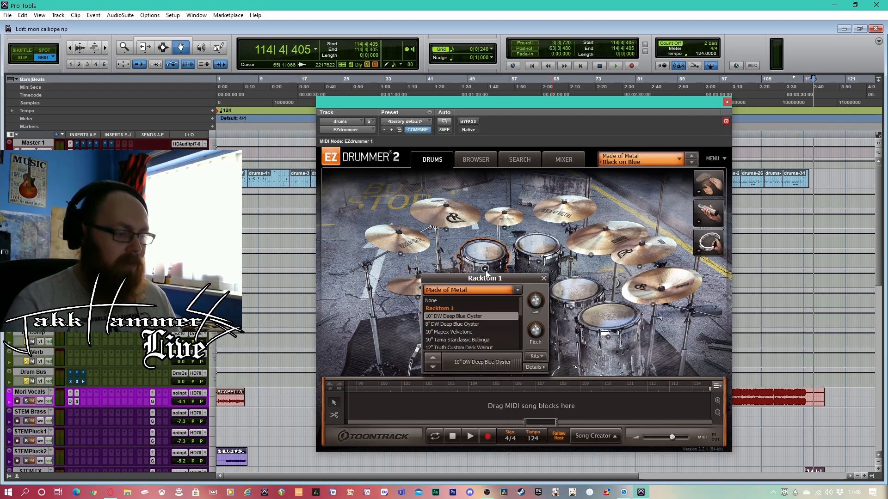
left_click(536, 262)
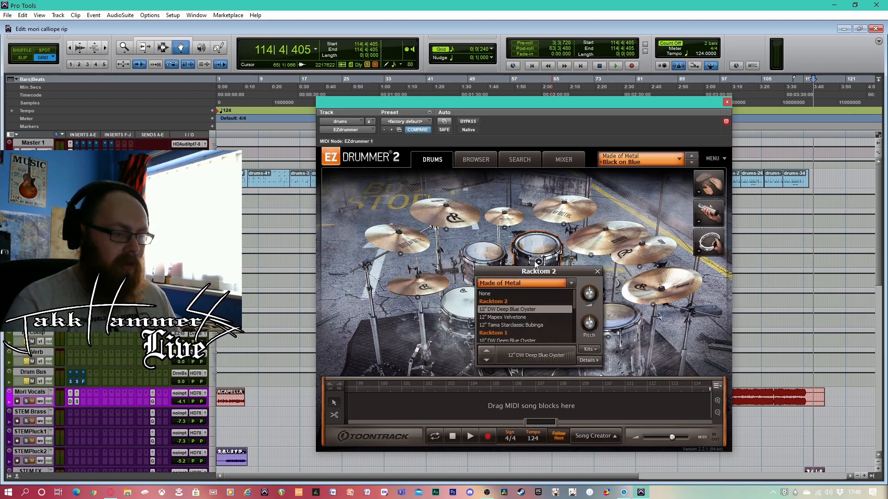
left_click(597, 272)
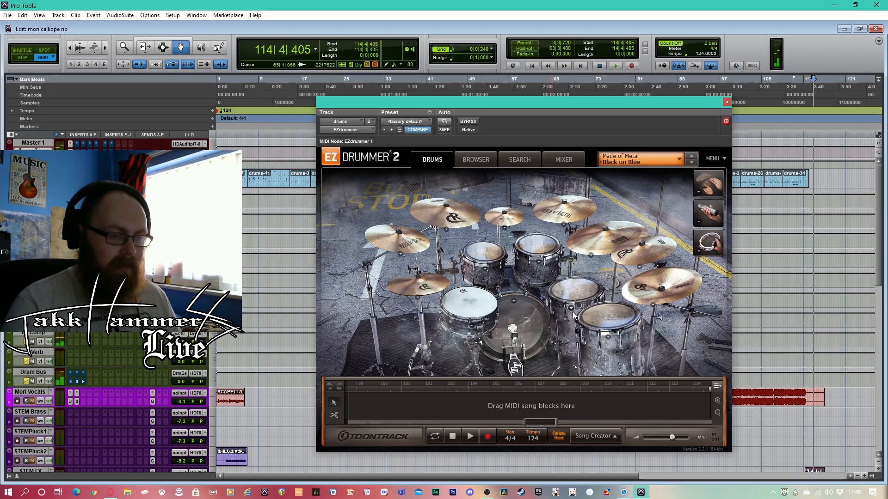
left_click(573, 315)
left_click(630, 325)
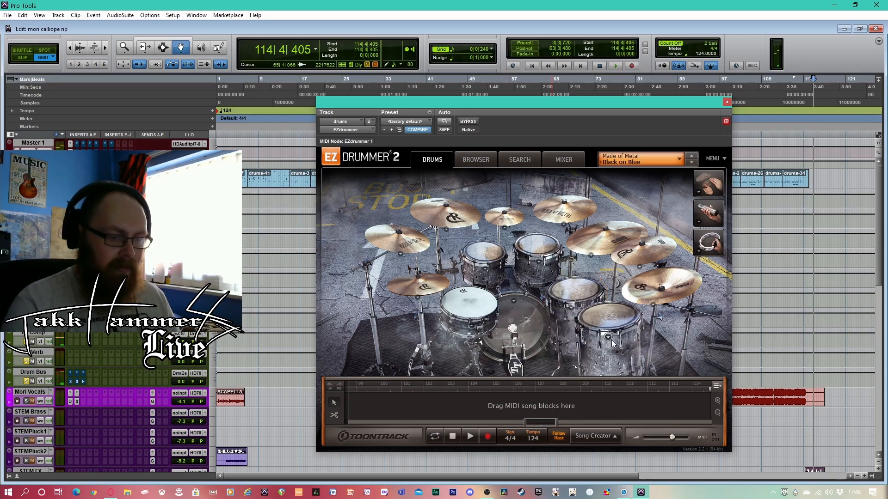
left_click(611, 340)
left_click(667, 350)
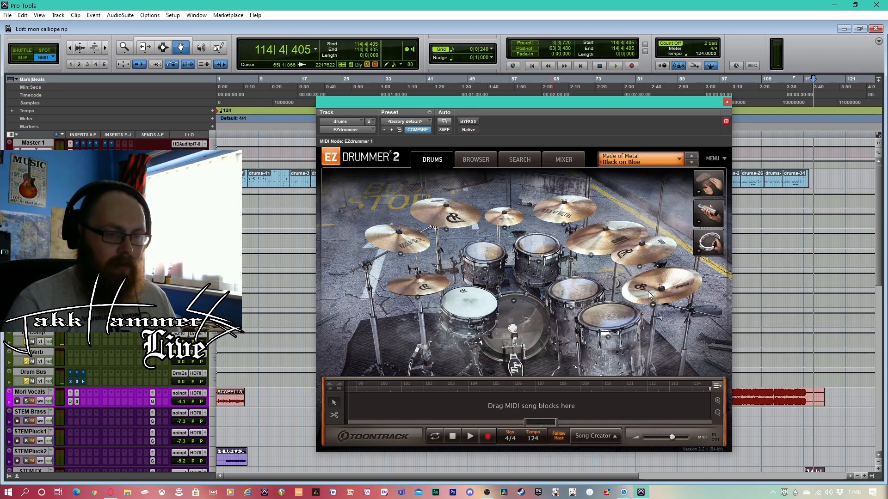
left_click(452, 215)
left_click(405, 241)
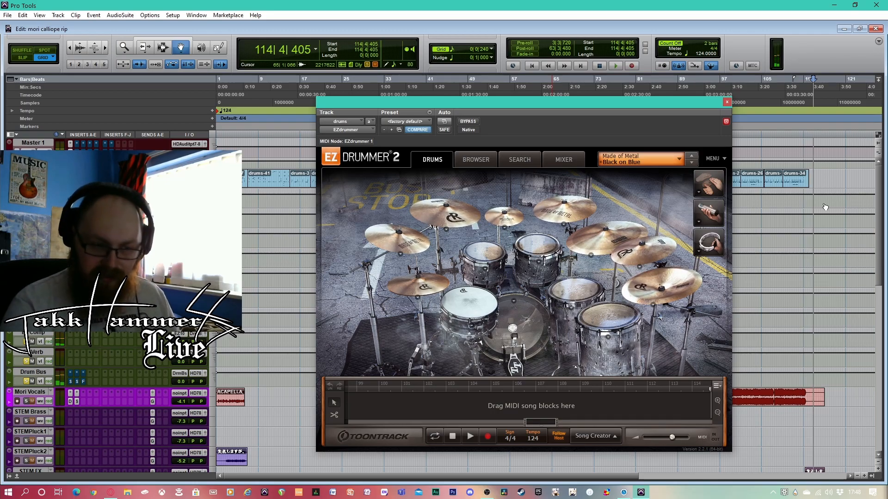
Examine EZdrummer's mixer channels and their output assignments, switching between the mixer and the drum kit view
left_click(570, 158)
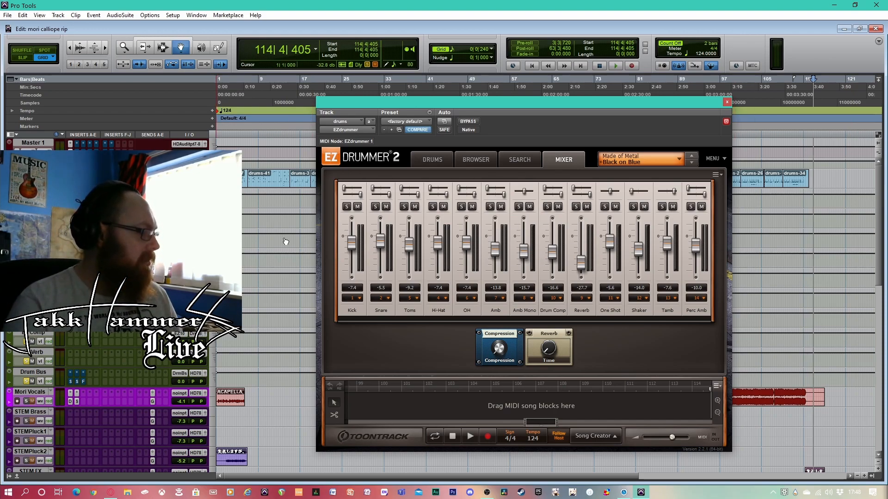
left_click(426, 161)
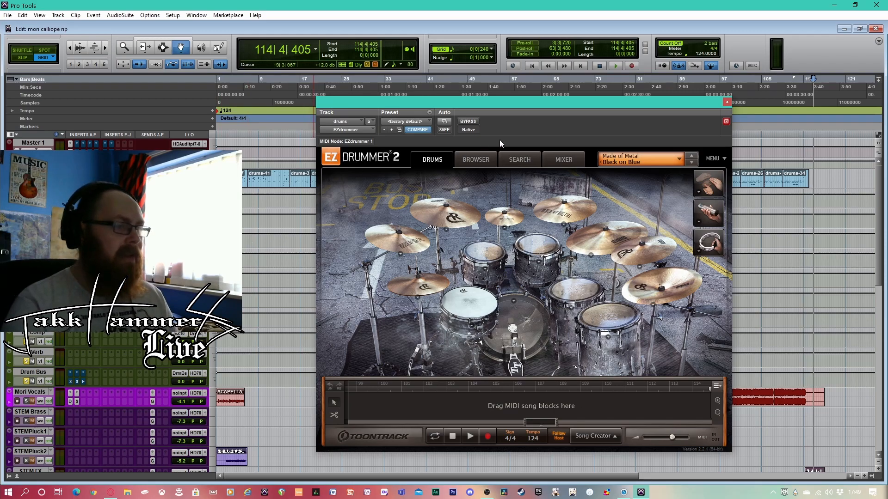
left_click(556, 162)
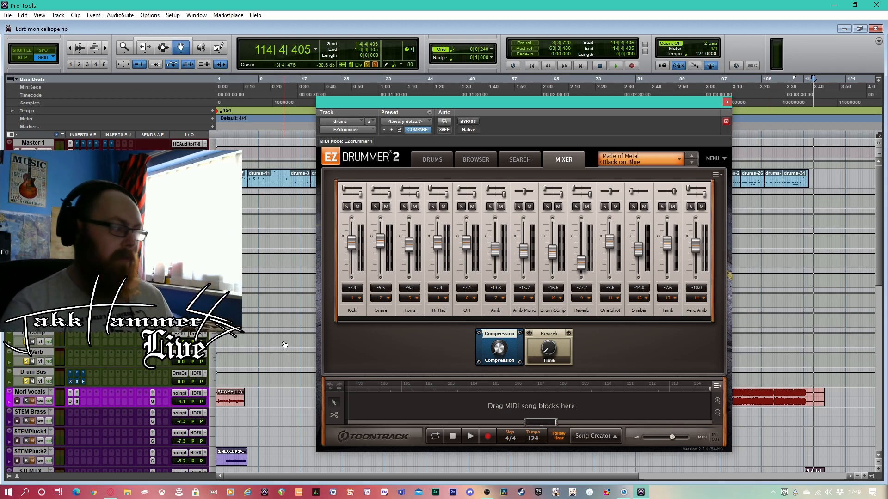
Examine the Drum Bus inserts Solid Bus Comp, Scheps Parallel Particles and Fresh Air, leaving the compressor bypassed again
left_click(71, 374)
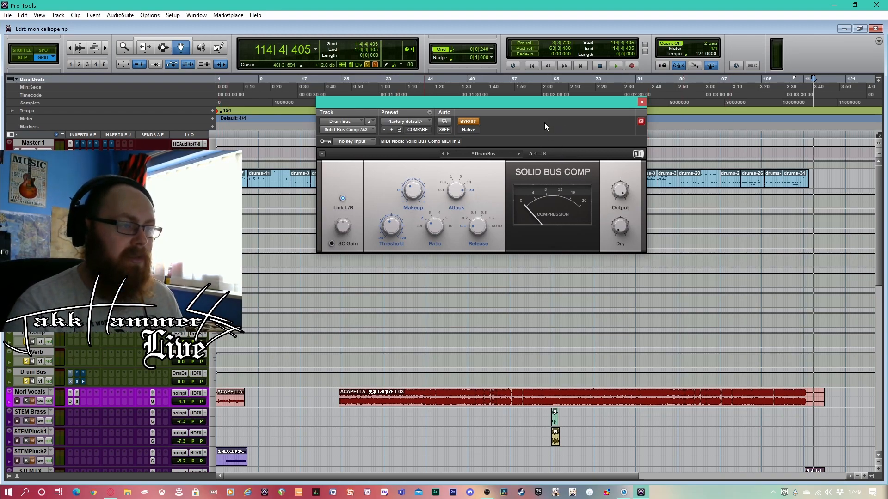
left_click(467, 121)
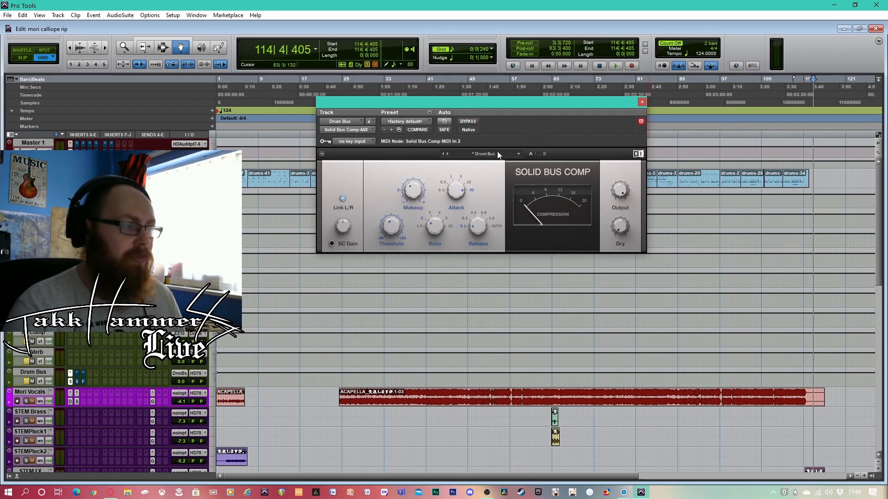
left_click(76, 384)
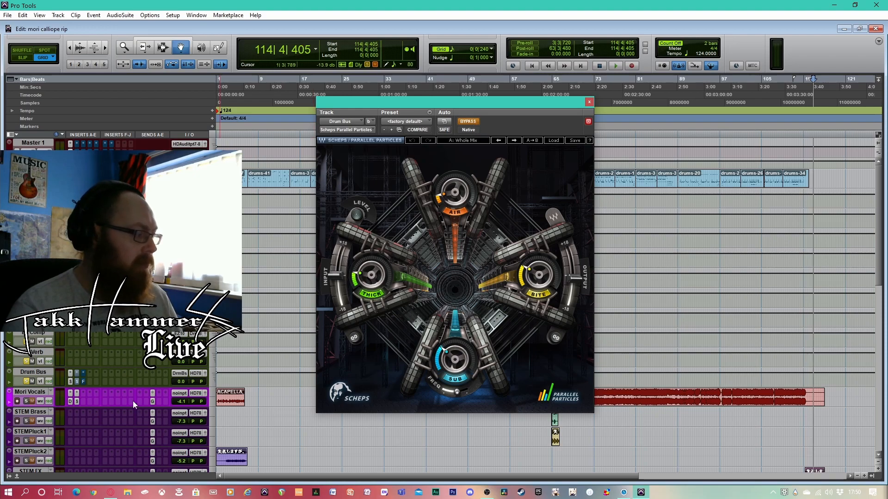
left_click(84, 382)
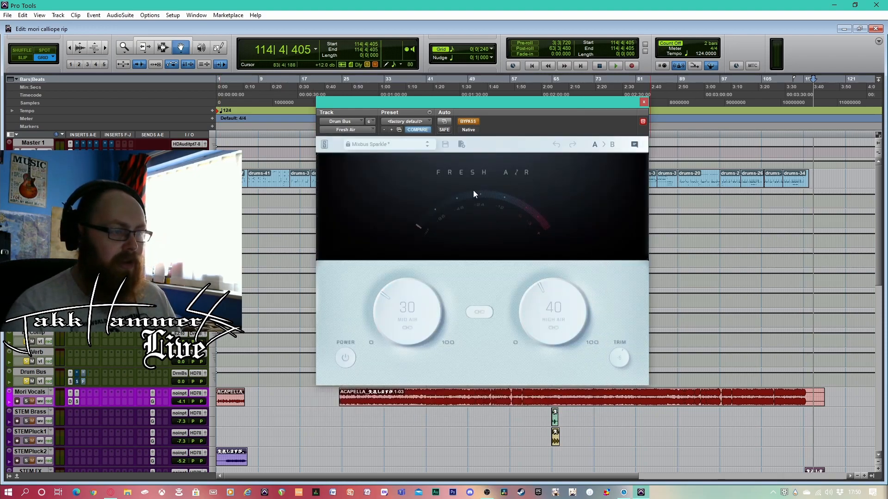
left_click(70, 381, "ctrl")
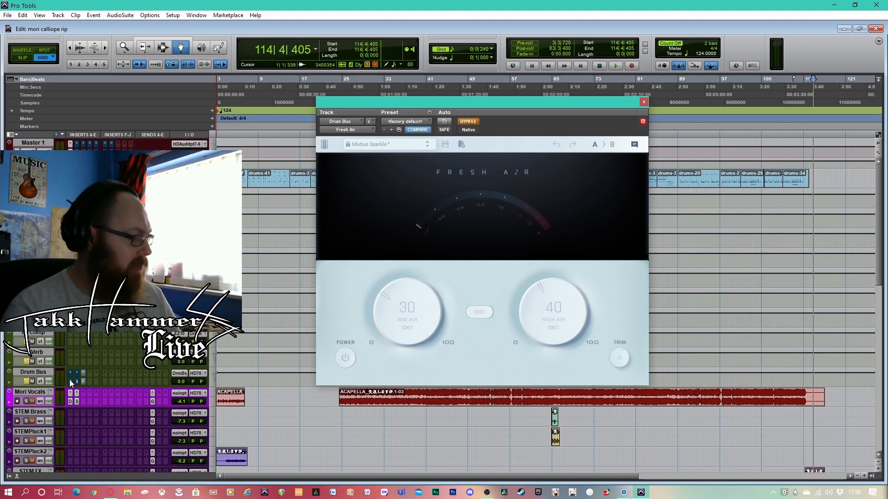
left_click(643, 102)
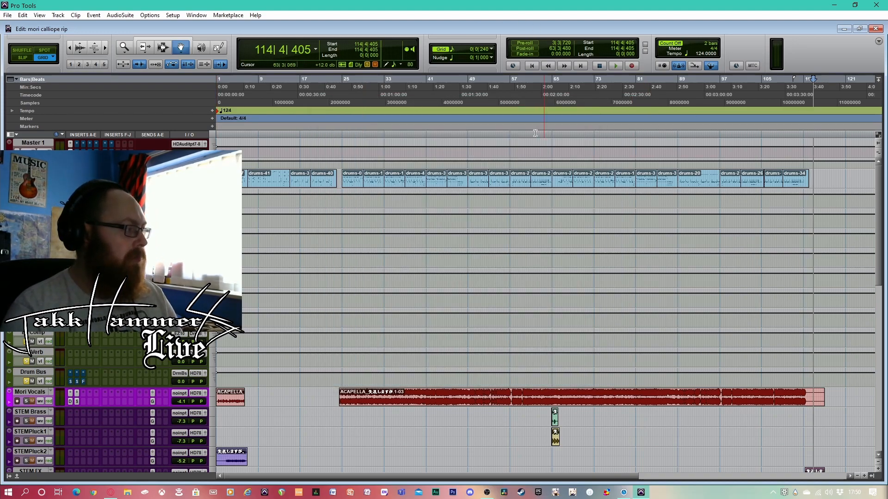
Play the song from about bar 49 and take Solid Bus Comp on the Drum Bus out of bypass
left_click(472, 96)
key("space")
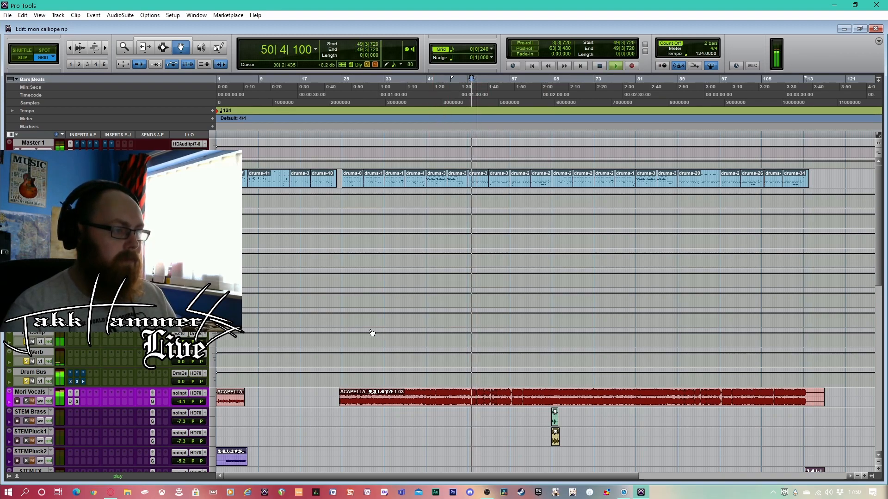
left_click(71, 381)
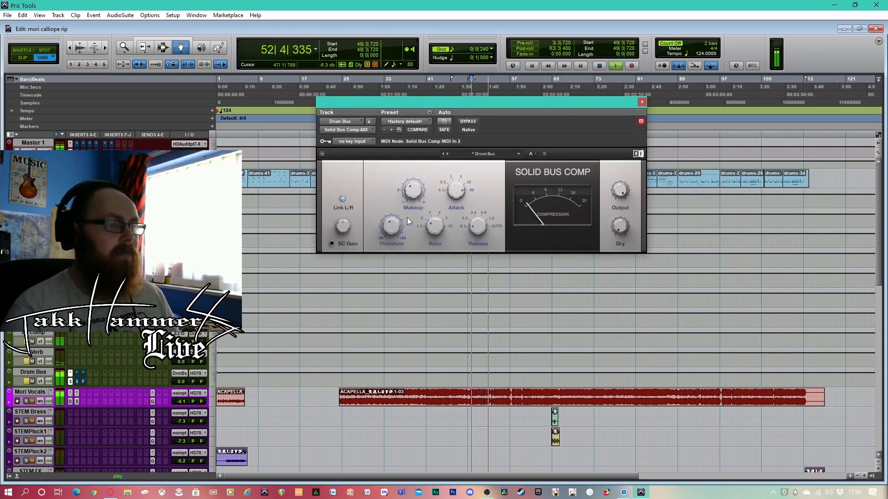
Compare Scheps Parallel Particles on the Drum Bus active and bypassed during playback, leaving it active
left_click(77, 382)
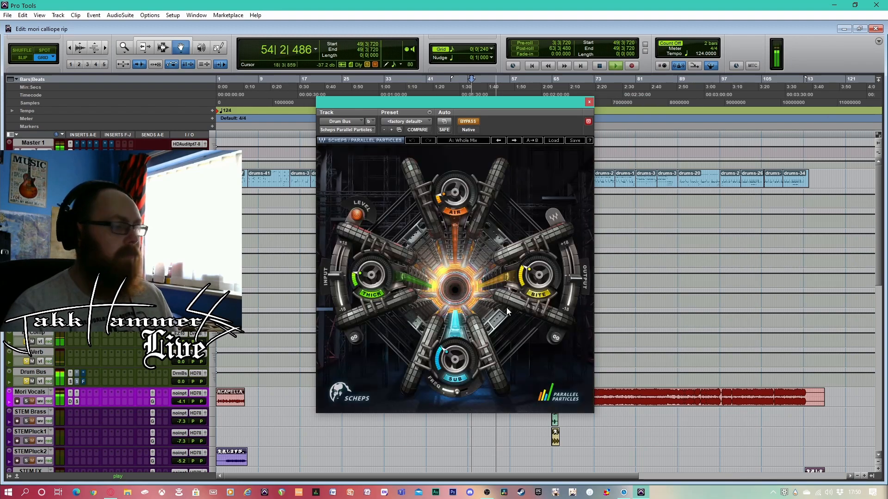
left_click(468, 122)
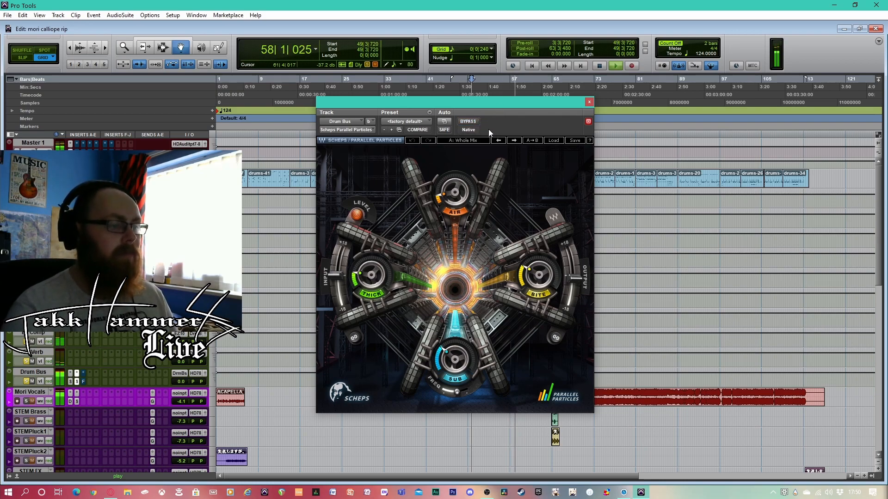
left_click(471, 123)
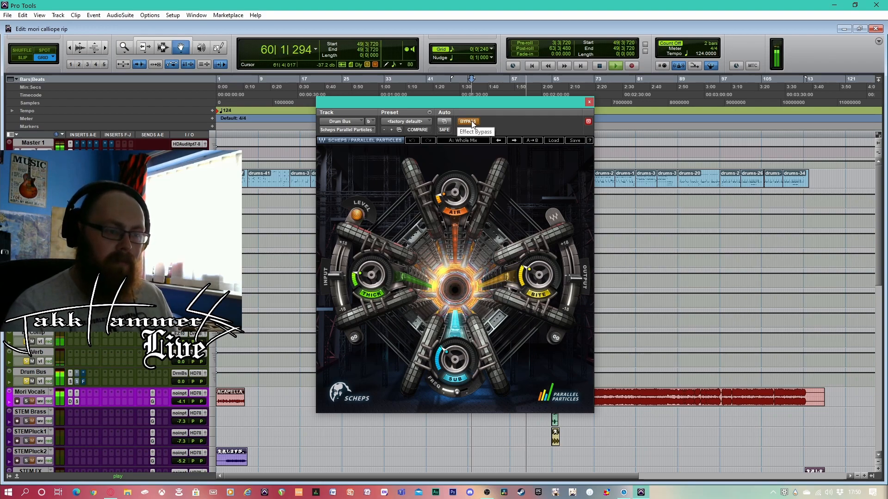
left_click(471, 122)
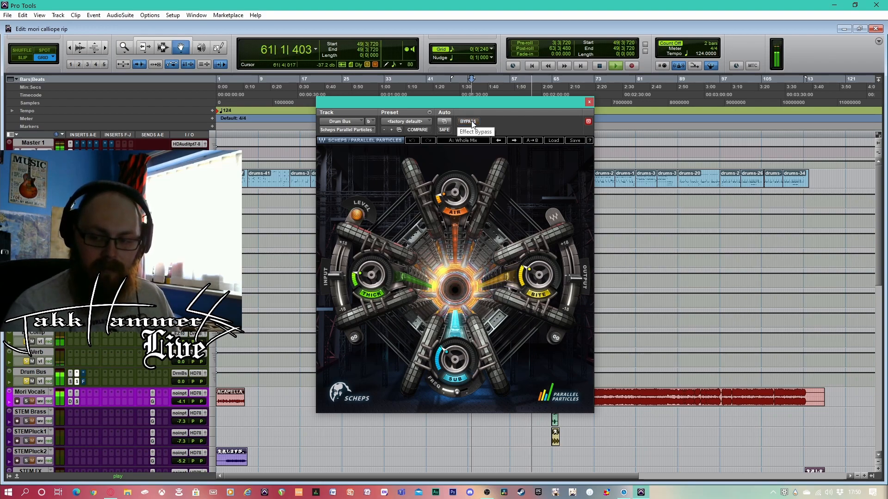
Take Fresh Air on the Drum Bus out of bypass and close its plug-in window
left_click(83, 382)
left_click(473, 121)
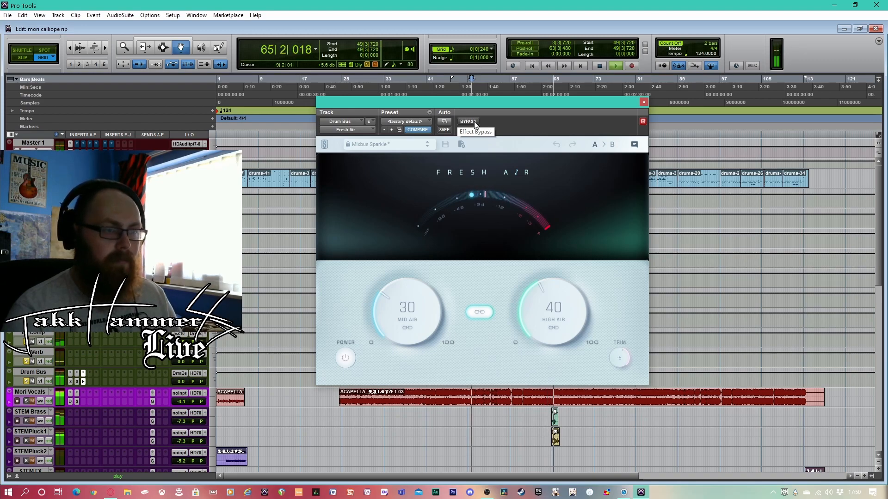
left_click(643, 102)
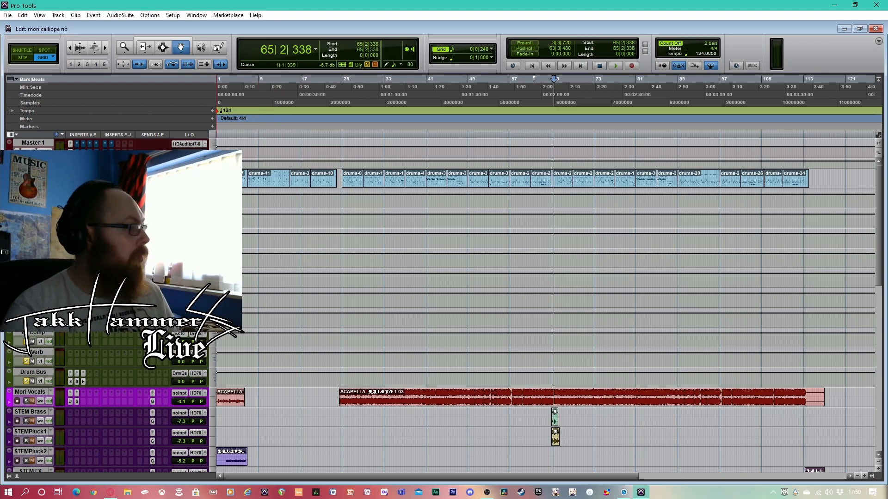
Select the drum clips from bar 49 to bar 65 and play them with loop playback enabled
left_click(472, 97)
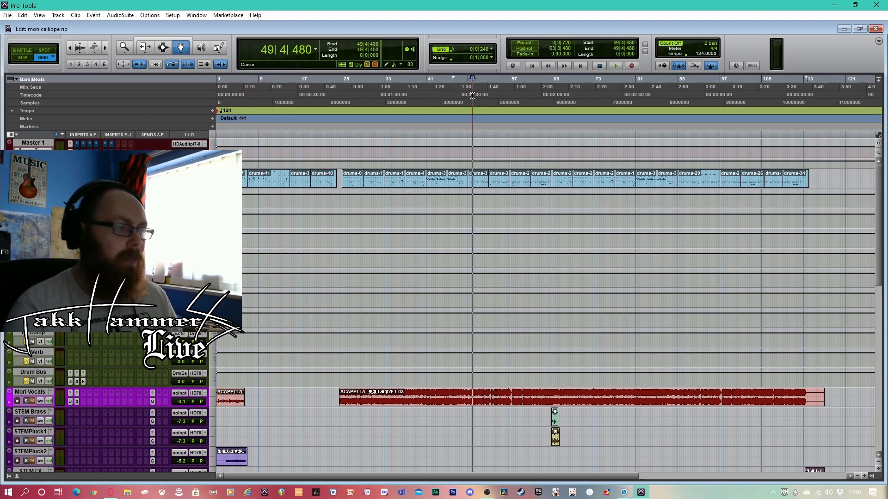
left_click(476, 179)
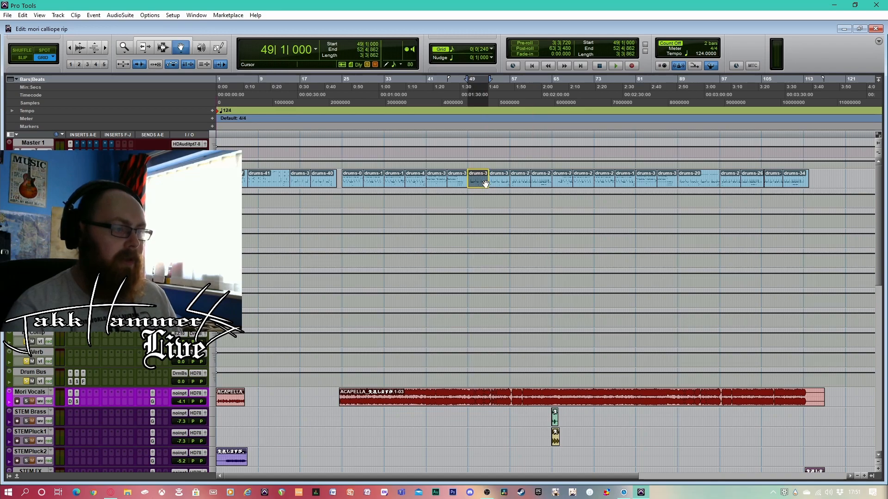
left_click(544, 182, "shift")
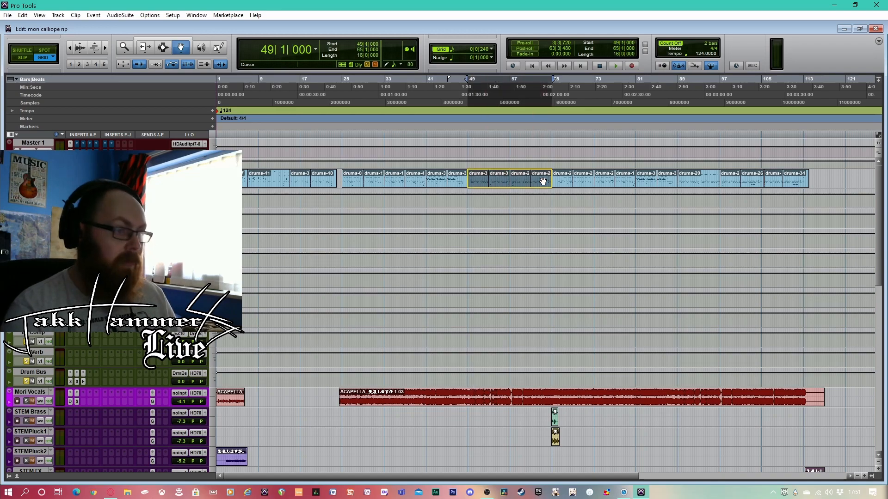
right_click(616, 65)
left_click(633, 97)
left_click(615, 66)
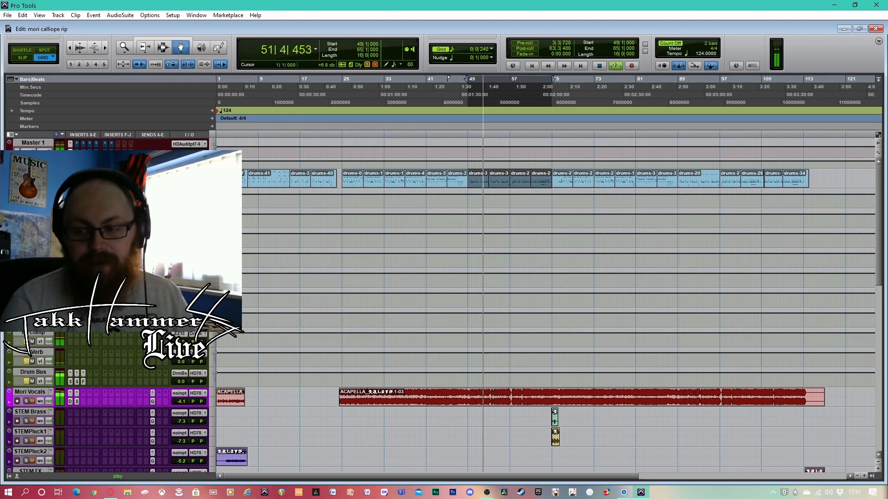
Restart the drum loop from bar 49 to bar 65 and take the Kick track's Enhanced EQ out of bypass
left_click(70, 202)
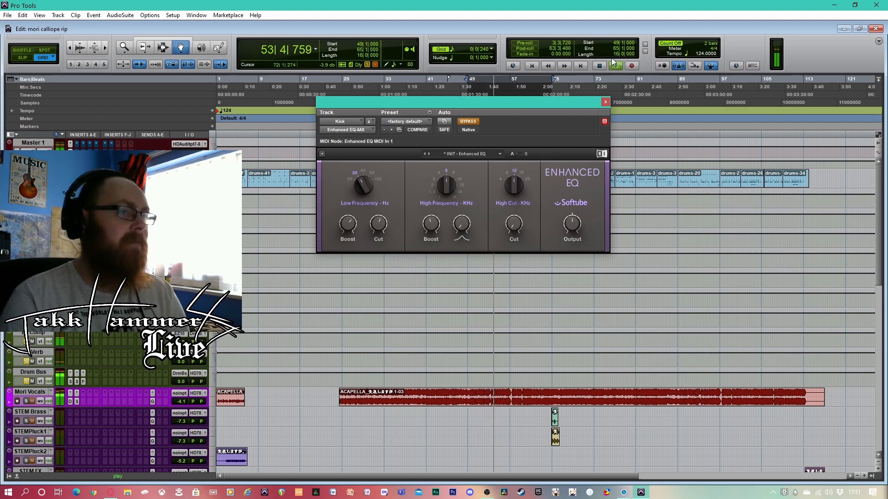
key("space")
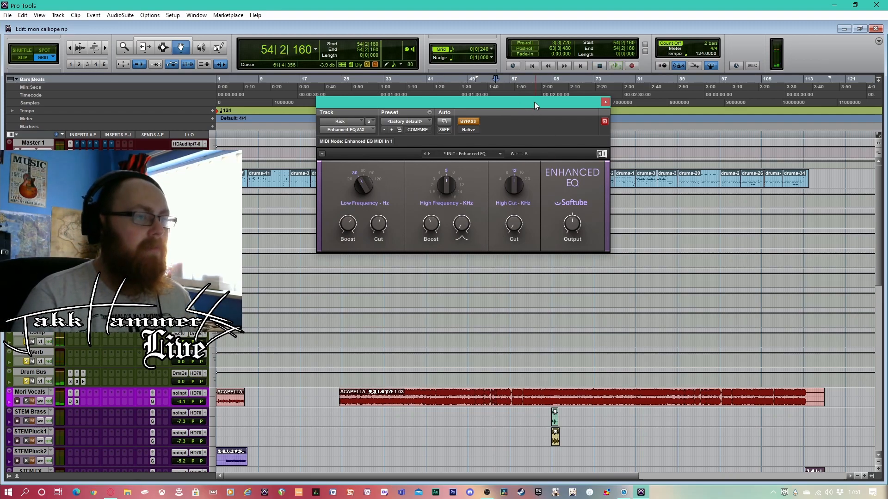
left_click_drag(534, 102, 592, 279)
left_click(477, 181)
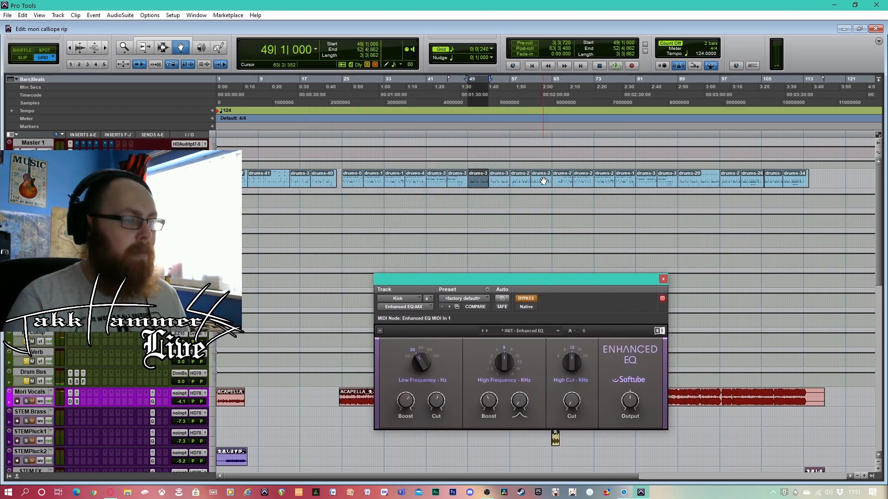
left_click(543, 181, "shift")
left_click_drag(578, 279, 590, 193)
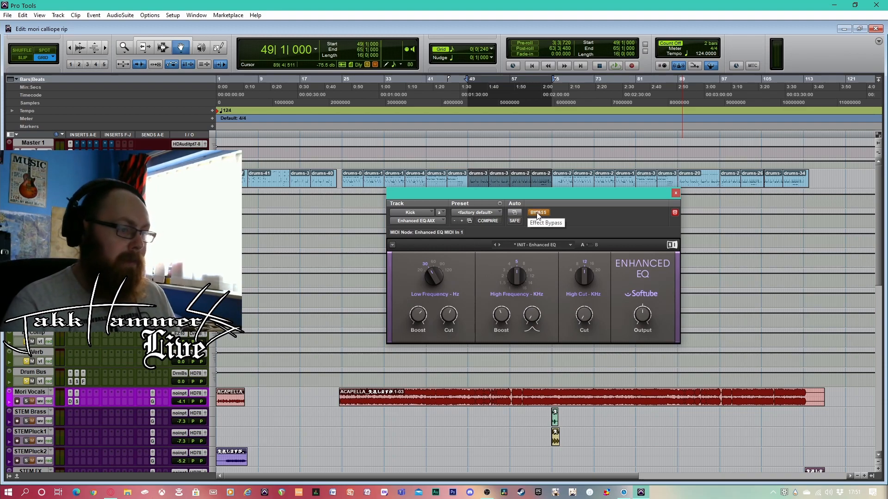
key("space")
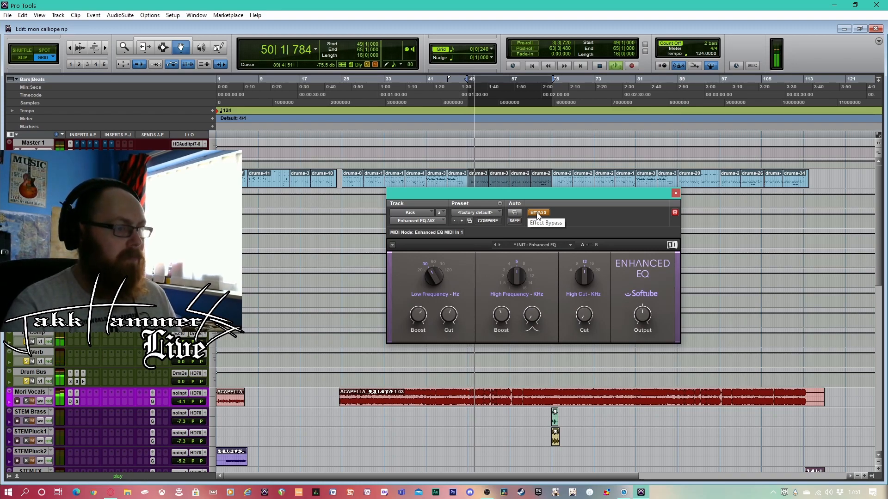
left_click(538, 212)
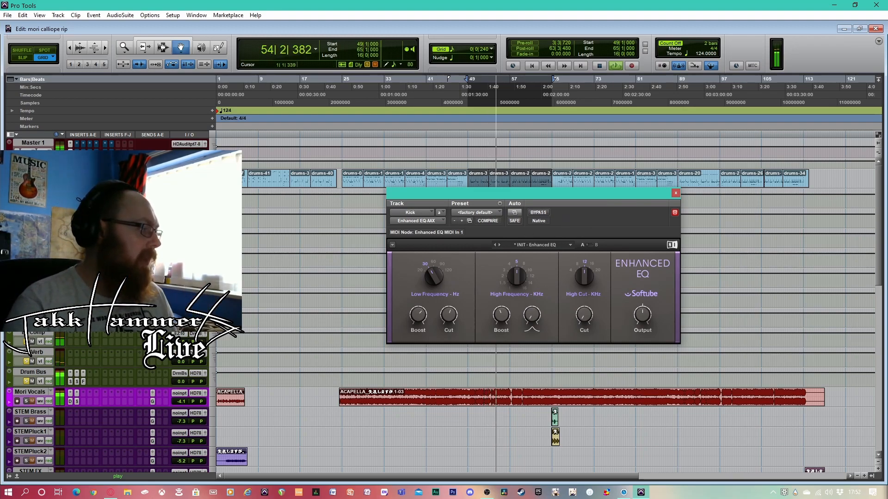
Take the Kick track's Scheps Omni Channel out of bypass, examine its settings and close the plug-in
left_click(77, 203)
left_click_drag(591, 194, 608, 118)
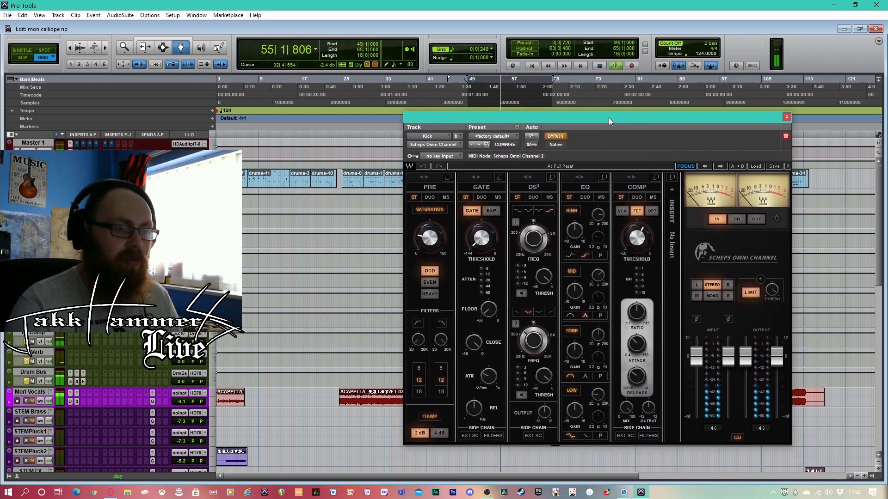
left_click(558, 136)
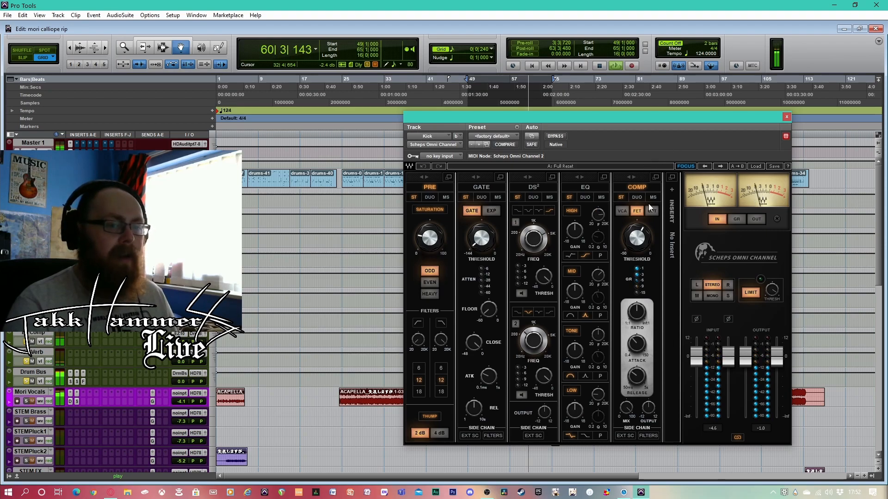
left_click(786, 116)
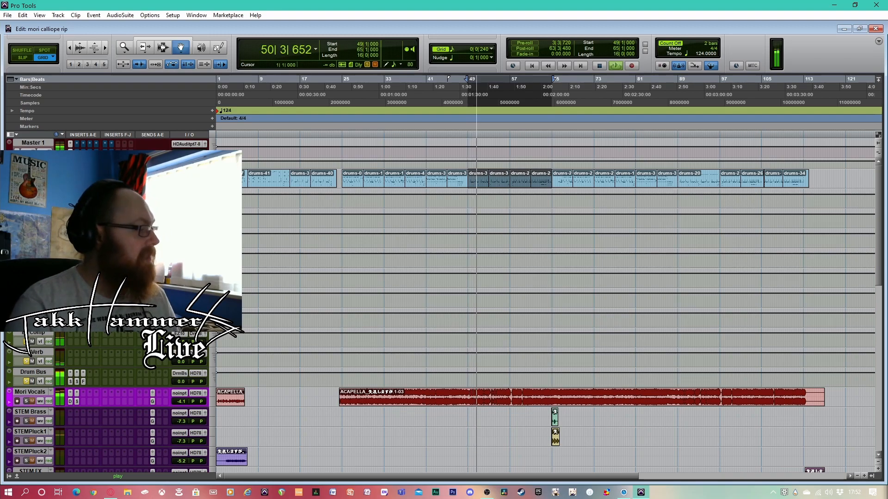
Compare the Snare track's Vari Comp bypassed and active during playback, leaving it active
left_click(70, 214)
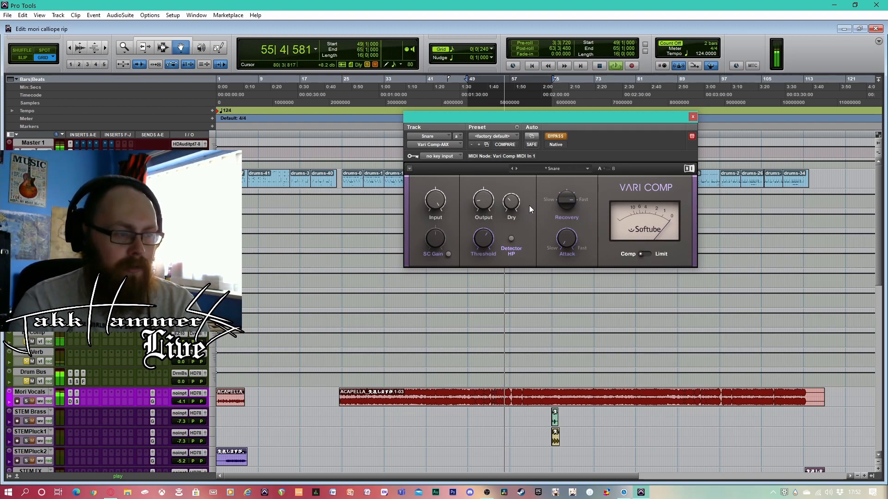
left_click(557, 137)
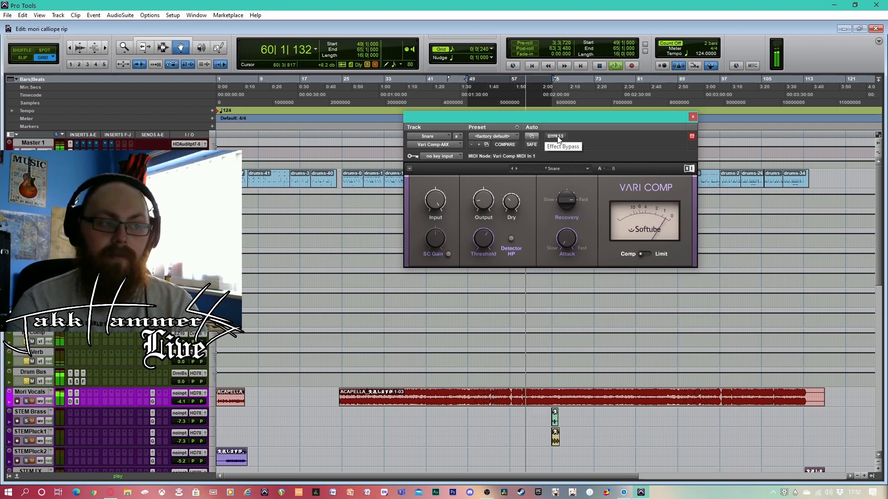
left_click(557, 137)
left_click(556, 137)
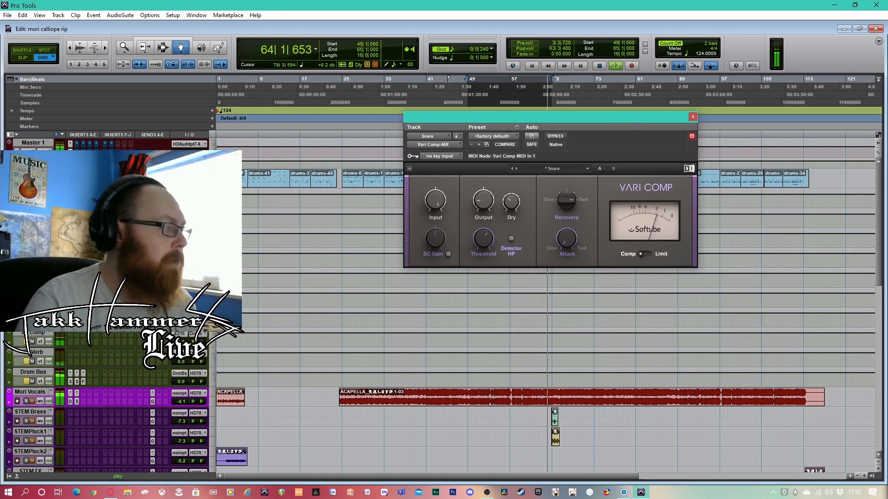
Take the Snare track's Scheps Omni Channel out of bypass and examine its EQ section
left_click(77, 223)
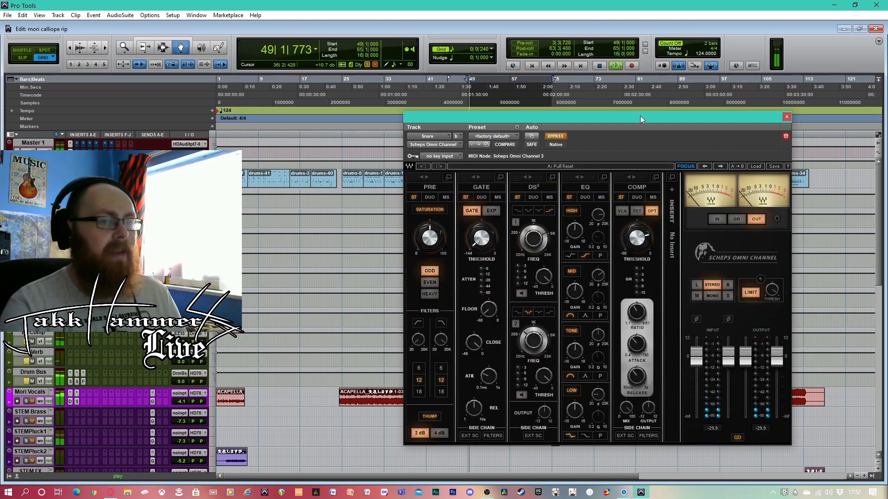
left_click_drag(640, 115, 585, 107)
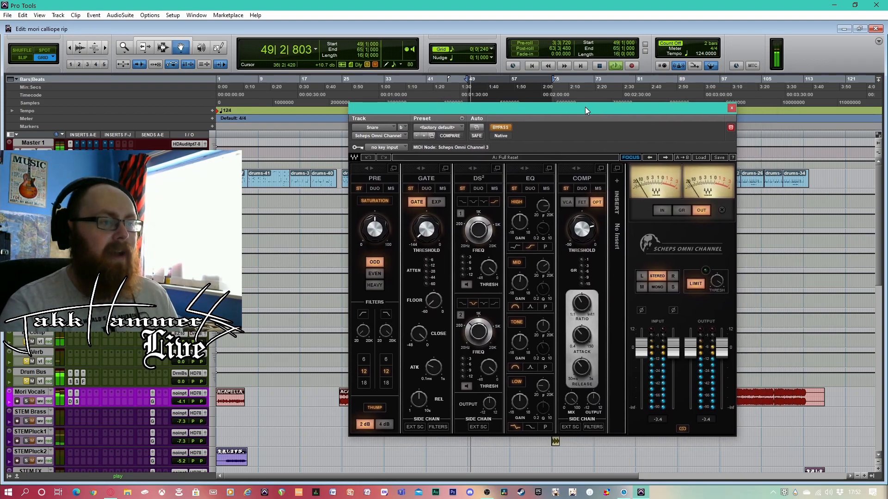
left_click(501, 128)
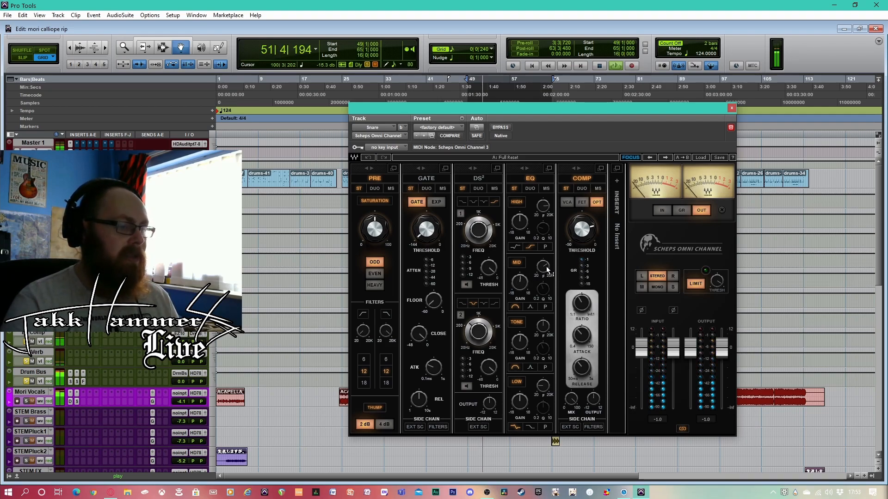
mouse_move(546, 267)
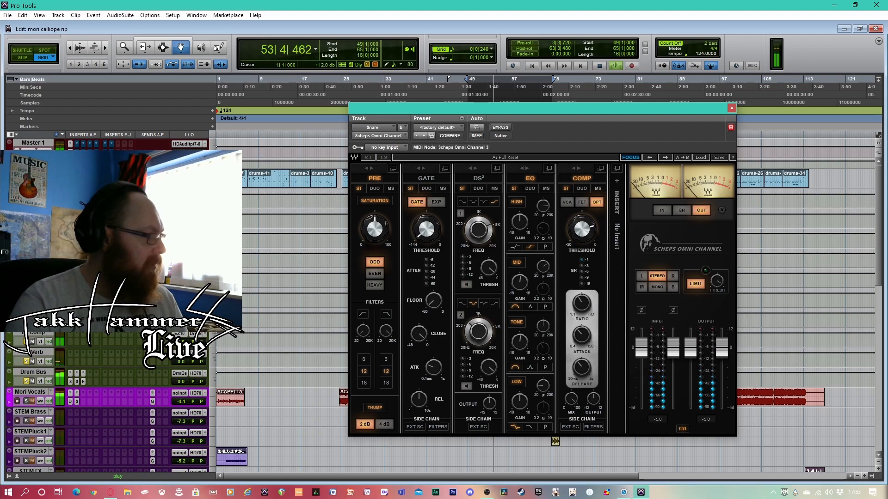
Take the Snare track's Scheps Parallel Particles out of bypass and close its plug-in window
left_click(83, 222)
left_click(500, 127)
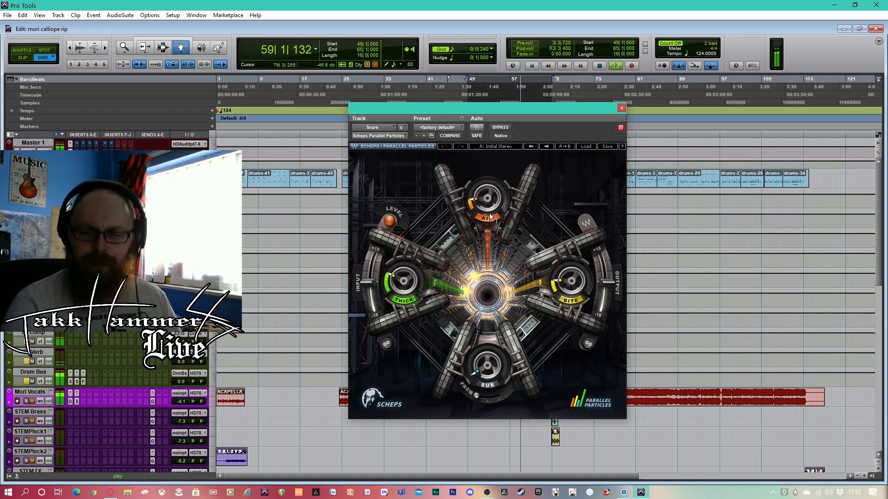
left_click(621, 108)
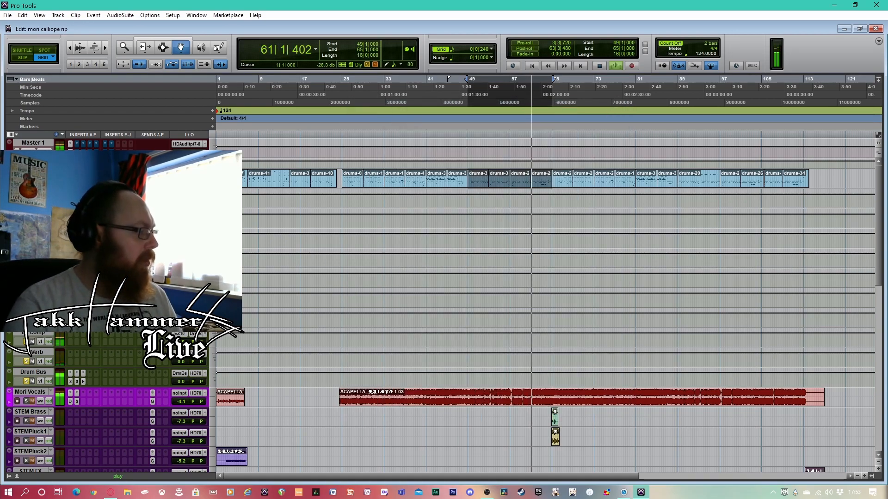
Take the Toms track's Enhanced EQ out of bypass and move its window clear of the drum clips
left_click(70, 262)
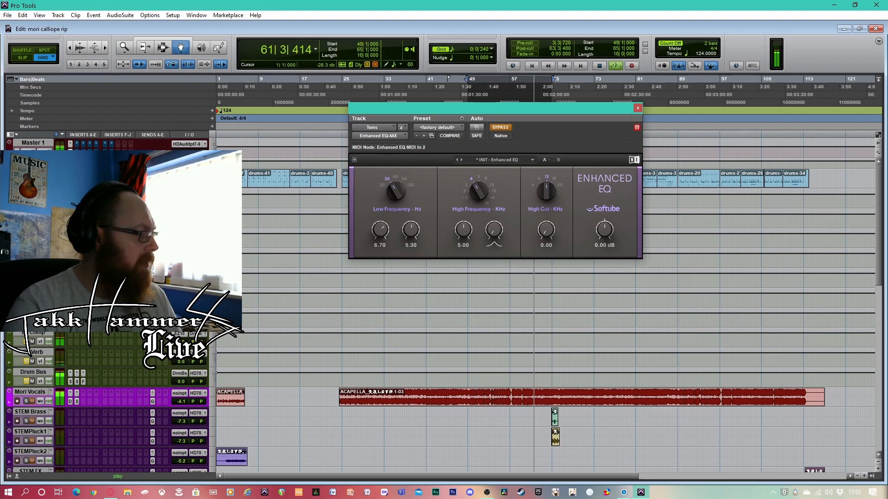
left_click(506, 127)
left_click_drag(533, 114, 557, 235)
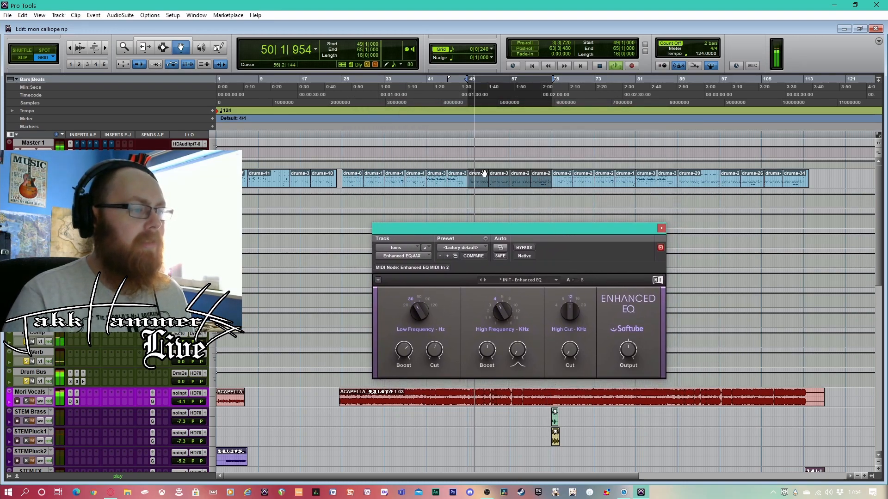
Extend the looped drum clip selection to run from bar 41 to bar 65, and dismiss the CPU power error
left_click(442, 179)
left_click(546, 185, "shift")
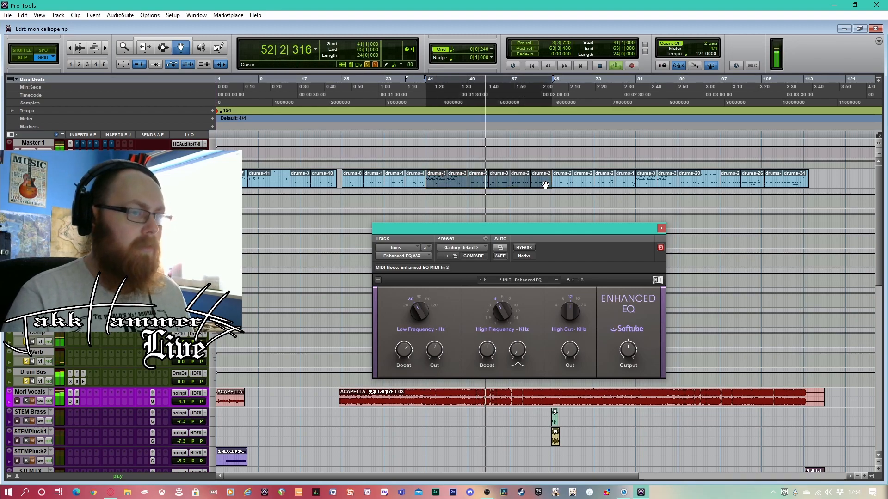
left_click_drag(554, 227, 544, 202)
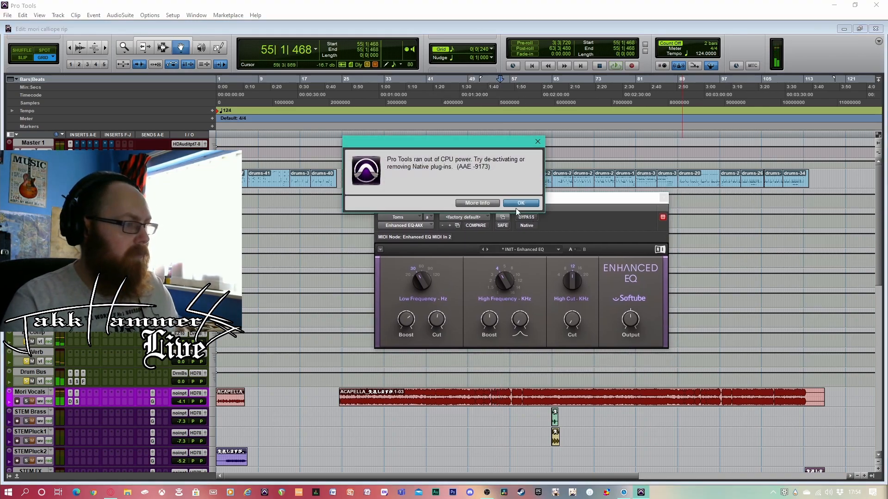
left_click(522, 203)
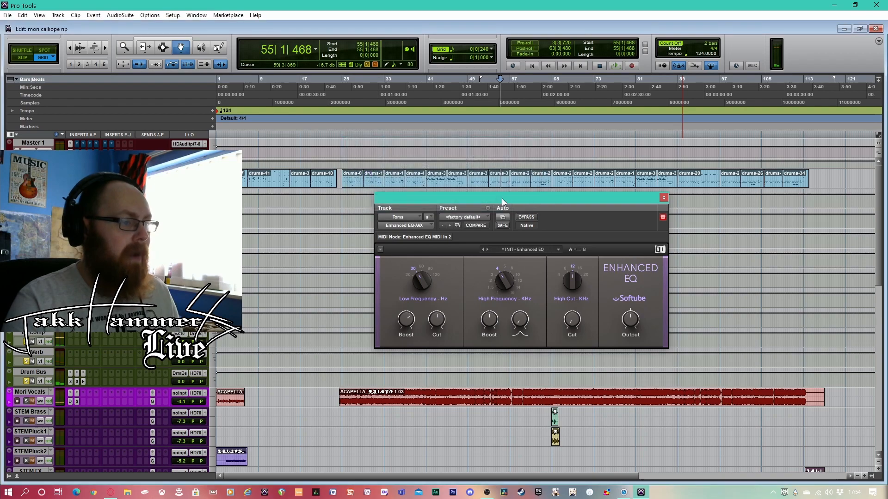
Play the drums from bar 41 beat 3 and compare the Toms track's Enhanced EQ with bypass on and off
left_click(445, 183)
left_click(459, 184)
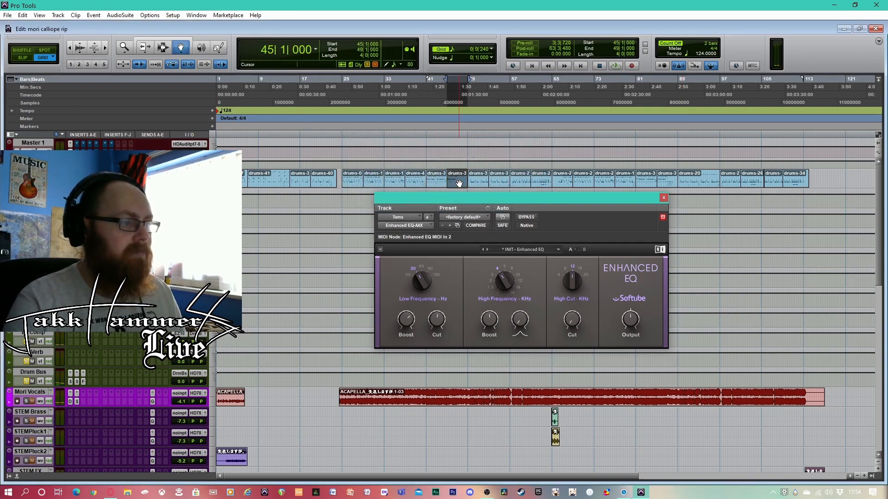
left_click(429, 93)
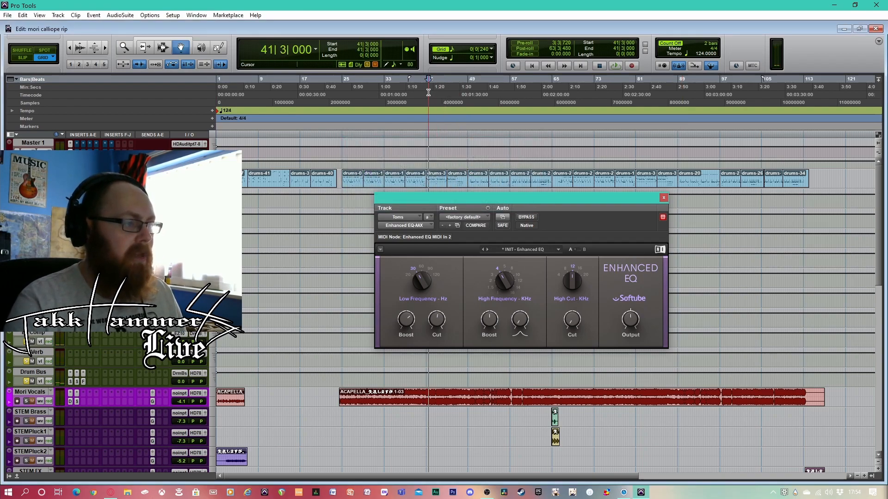
key("space")
left_click(528, 218)
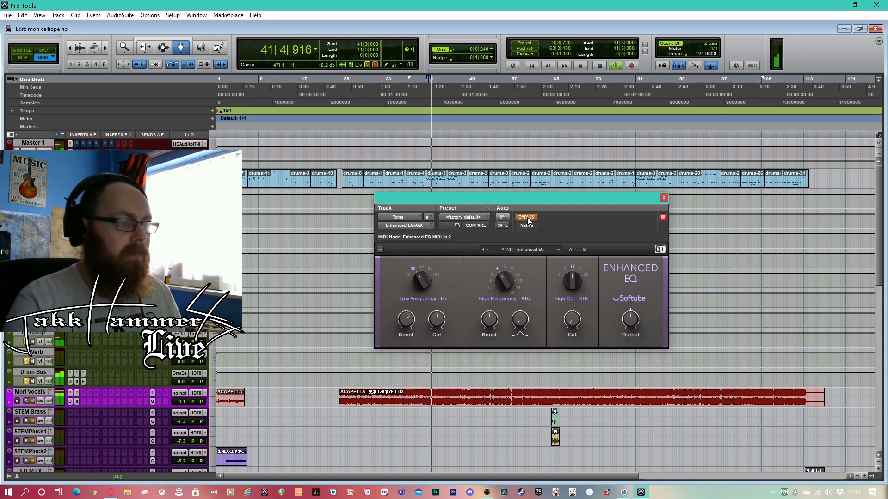
left_click(528, 217)
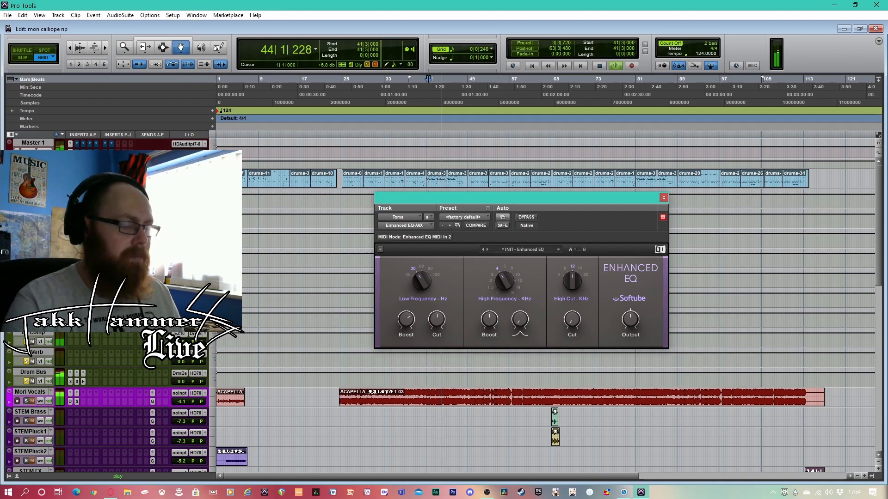
Open the Toms track's Scheps Omni Channel during playback, take it out of bypass, and move its window higher
left_click(77, 282)
left_click(532, 219)
left_click_drag(579, 196, 591, 118)
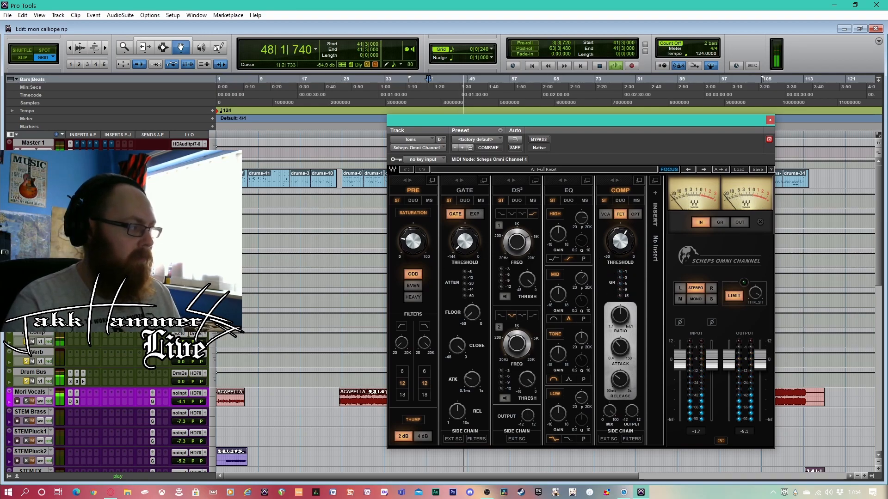
Open the Toms track's Scheps Parallel Particles, take it out of bypass during playback, and close its window after stopping
left_click(83, 254)
left_click_drag(606, 120, 714, 128)
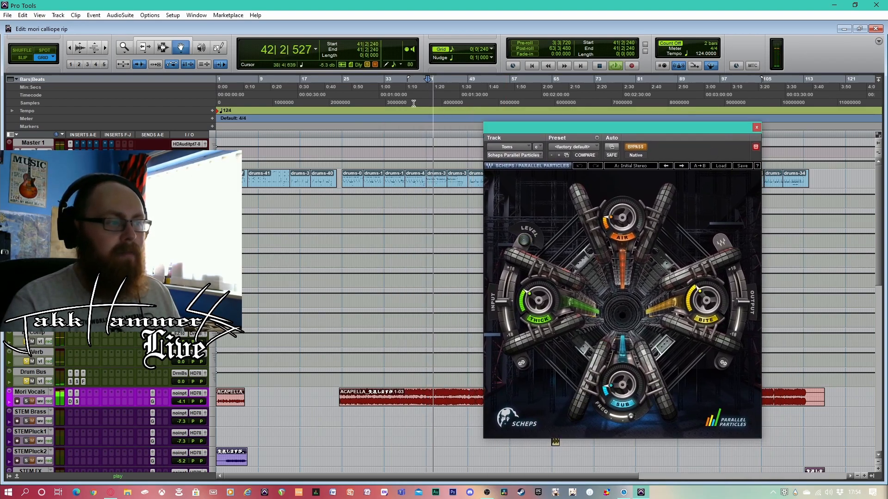
left_click(637, 147)
left_click(639, 148)
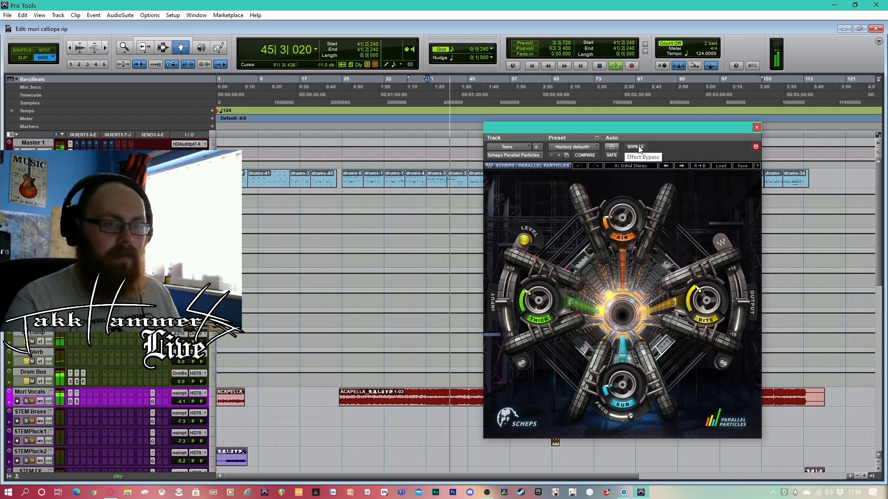
key("space")
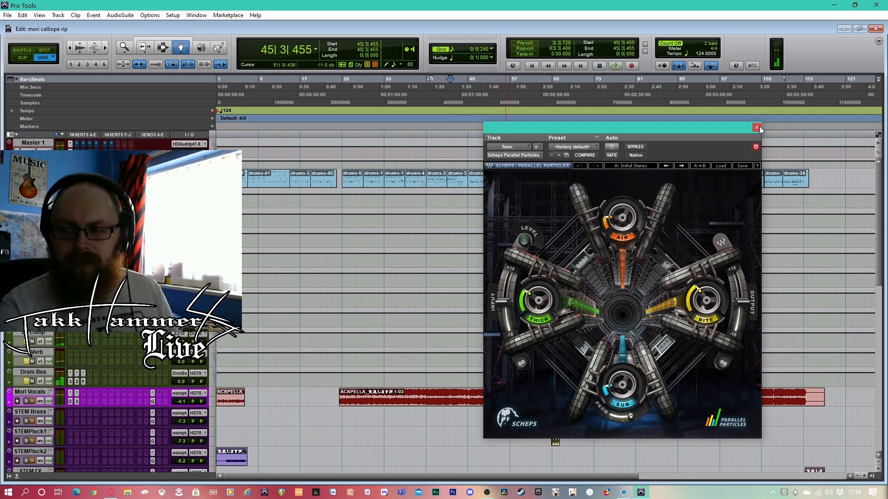
left_click(756, 127)
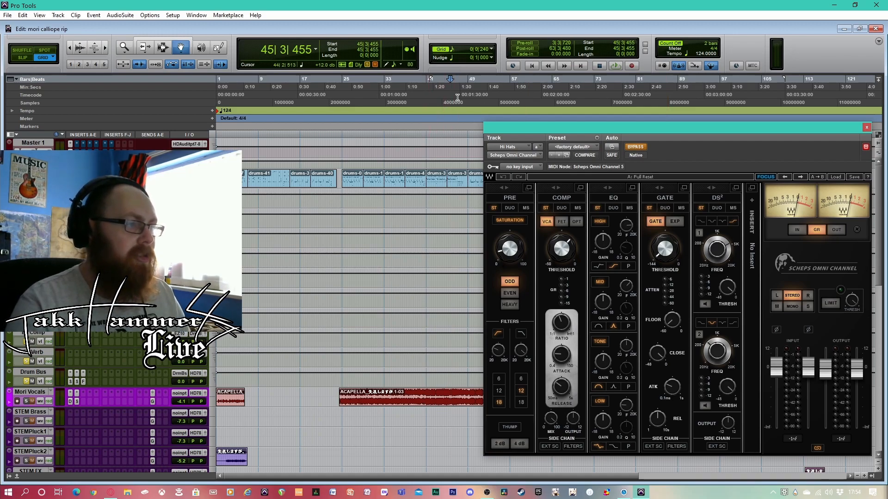
Play from bar 50, take the Hi Hats track's Scheps Omni Channel out of bypass, and close its window after stopping
left_click(478, 92)
key("space")
left_click_drag(693, 124, 647, 123)
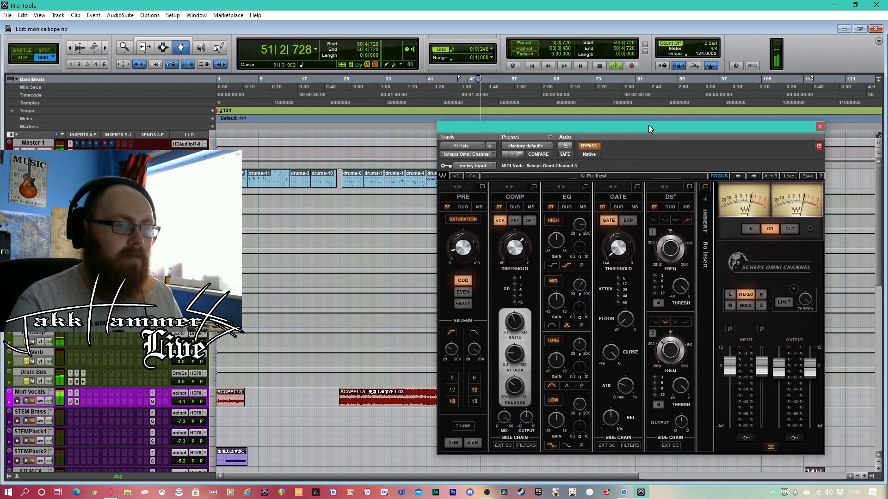
left_click(634, 147)
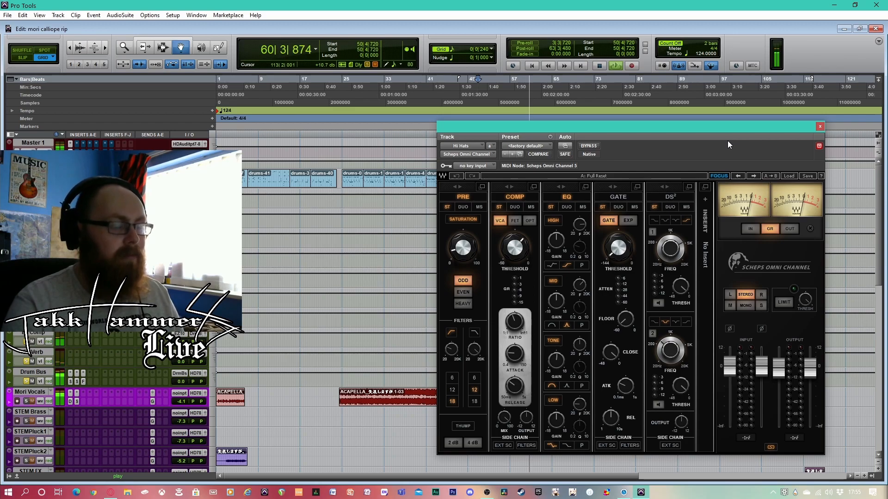
key("space")
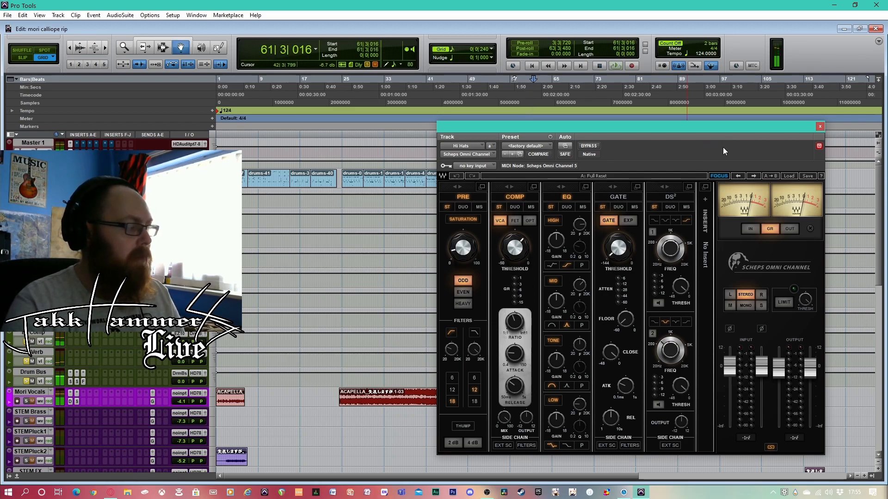
left_click(819, 126)
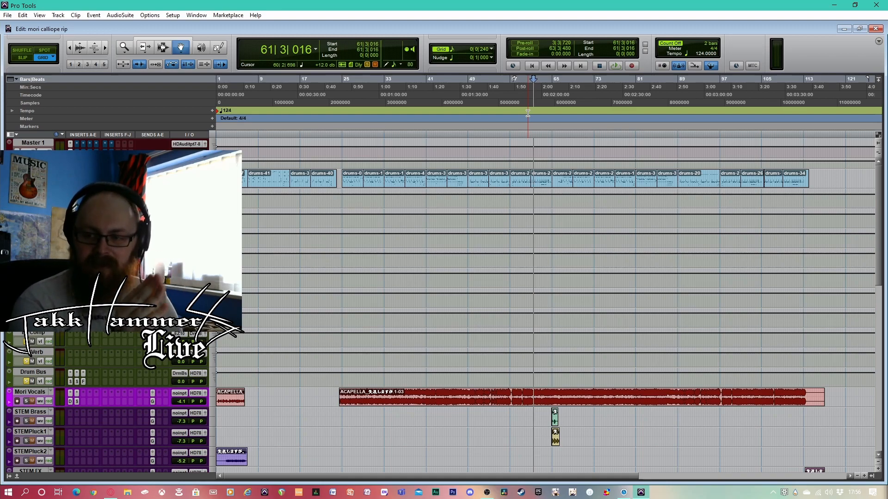
Play the processed drums from bar 44 and again from bar 51, then stop playback
left_click(479, 98)
left_click(443, 95)
key("space")
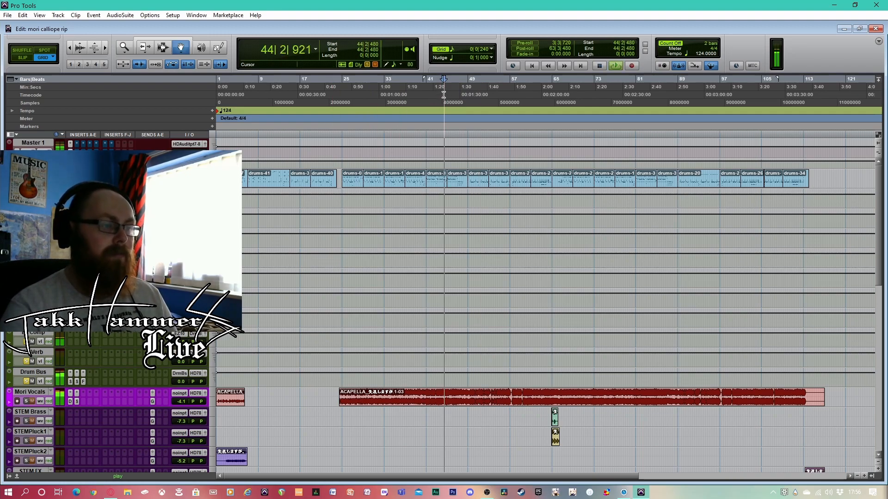
left_click(482, 88)
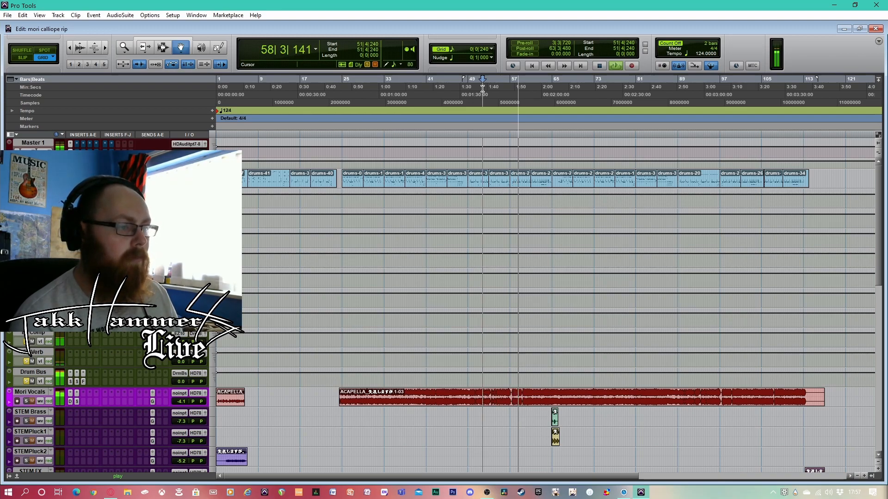
key("space")
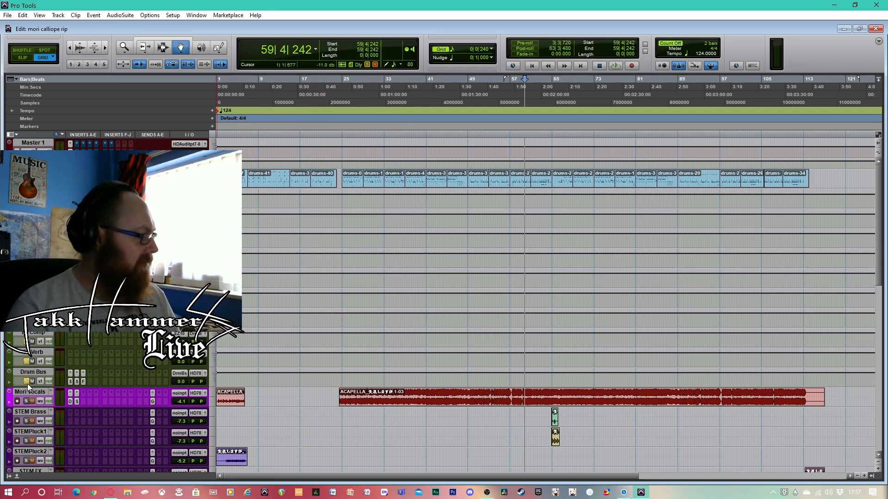
Unsolo the Verb and Drum Bus tracks, and play the soloed Bass track from bar 27 before stopping
left_click(26, 361)
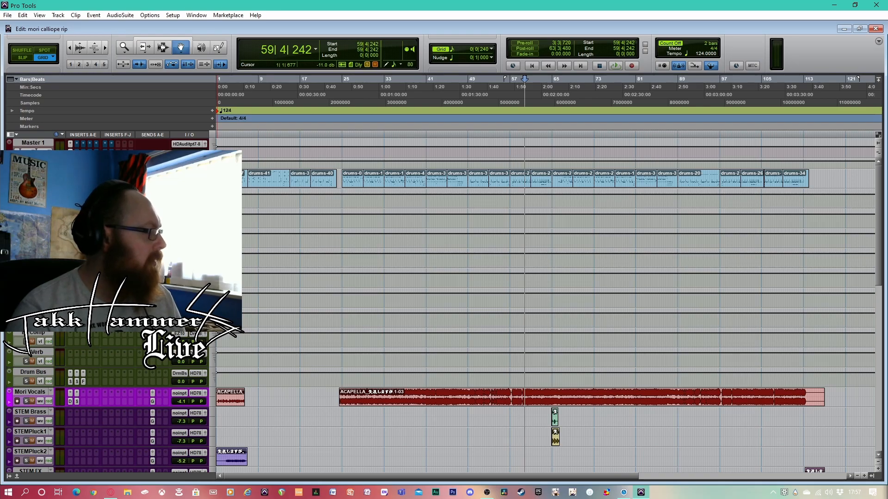
scroll(546, 301, "down", 15)
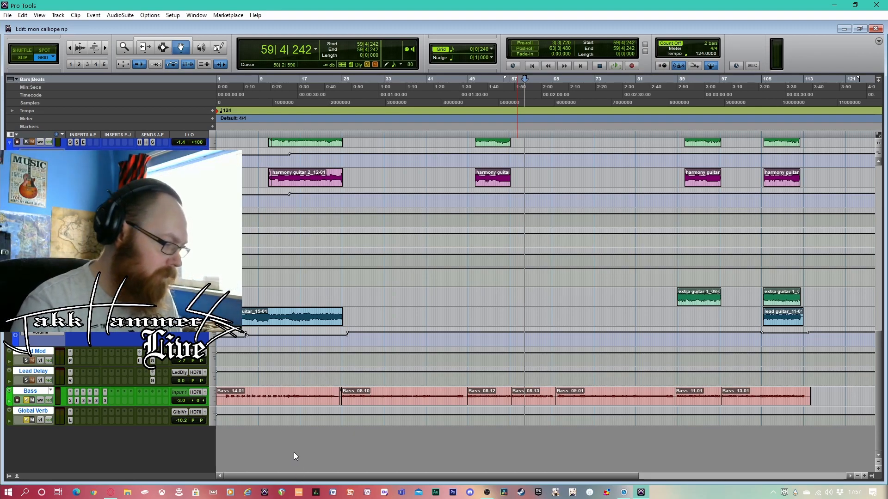
left_click(535, 67)
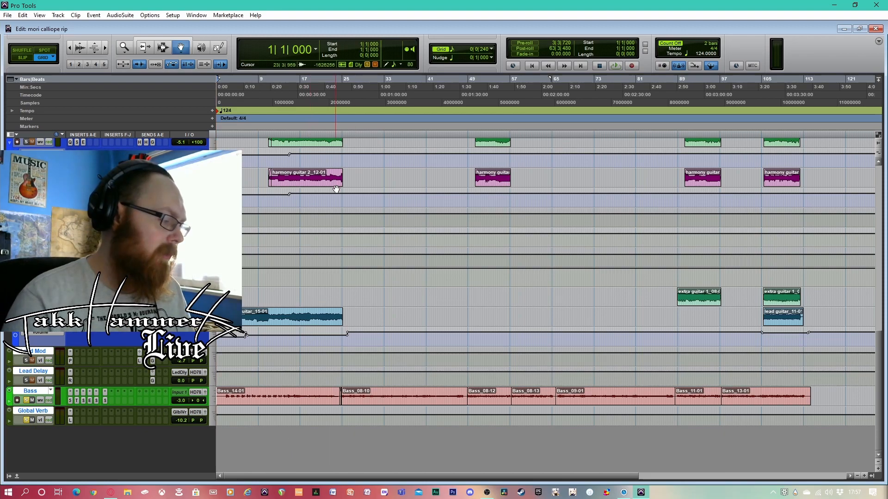
left_click(353, 79)
key("space")
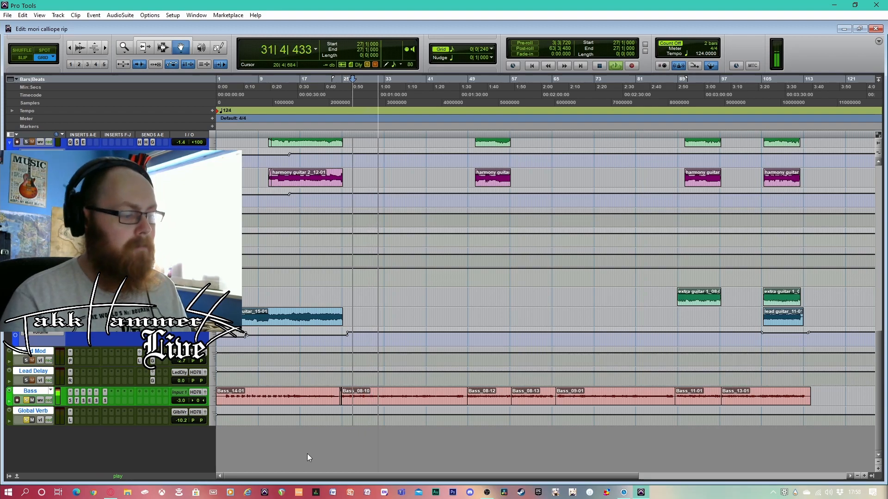
key("space")
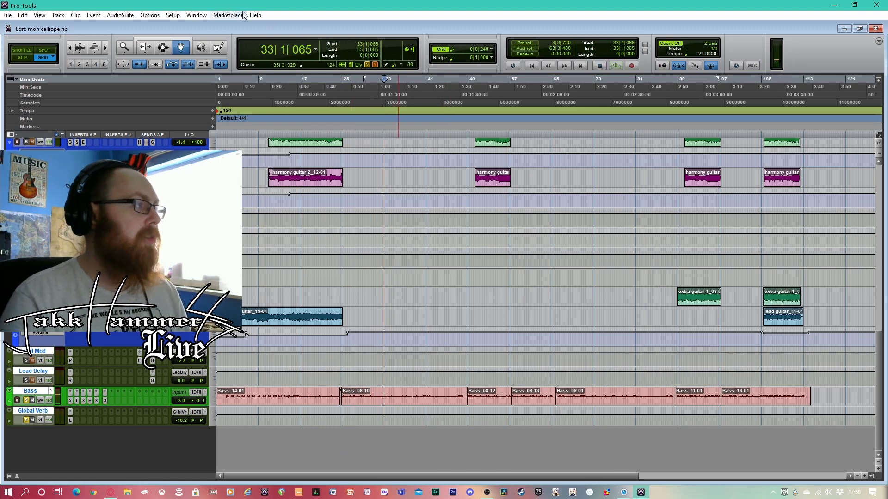
Set the playback engine's H/W buffer size to 512 samples
left_click(173, 15)
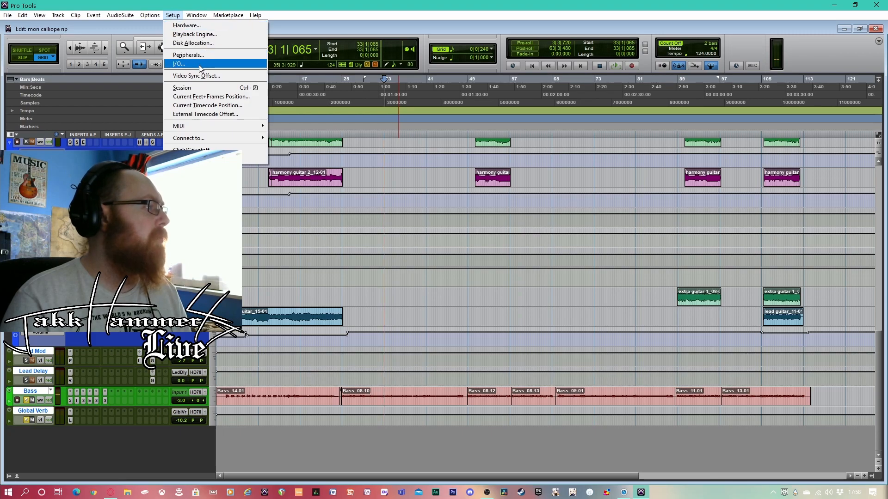
left_click(200, 34)
left_click(485, 176)
left_click(511, 214)
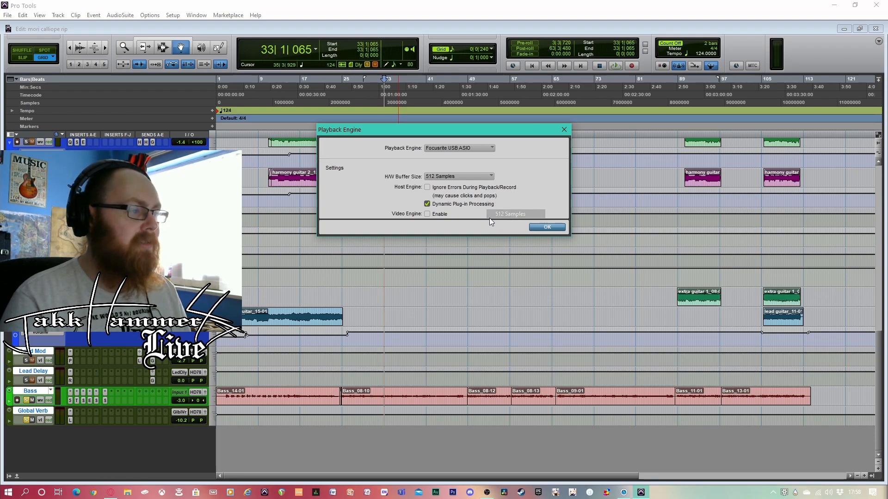
left_click(548, 227)
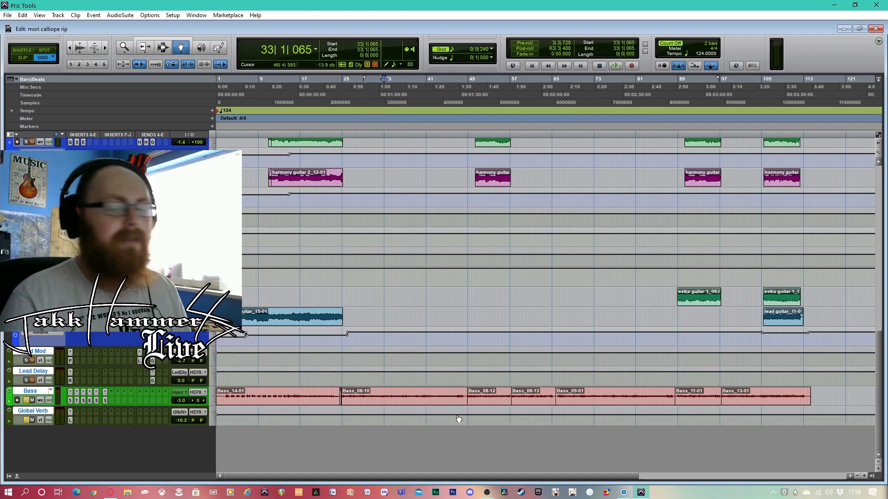
Play the processed bass from bar 31, pausing and resuming once, and stop playback
left_click(374, 91)
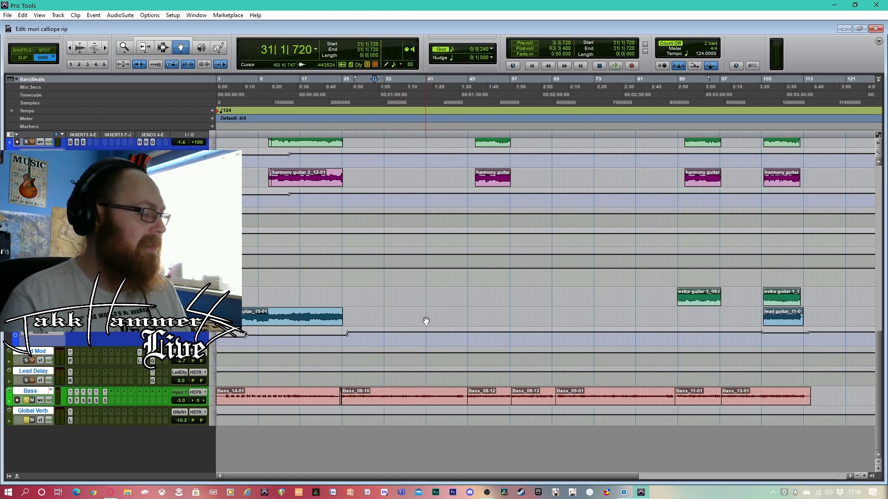
key("space")
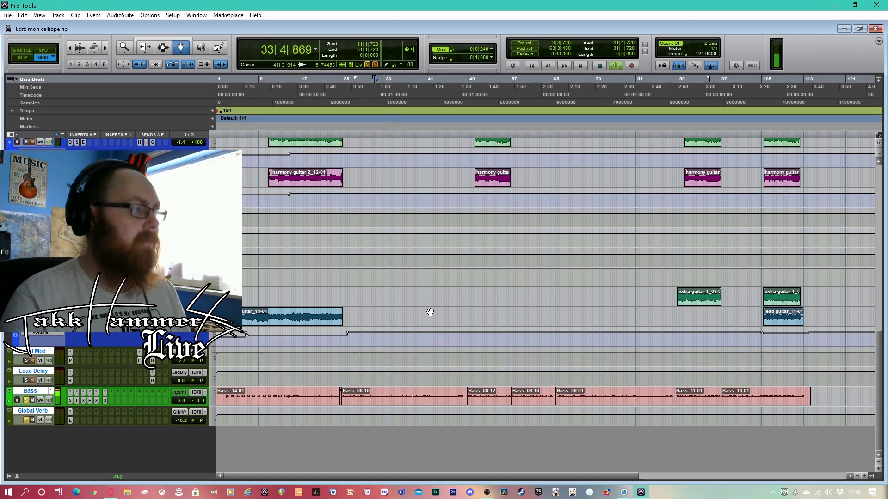
key("space")
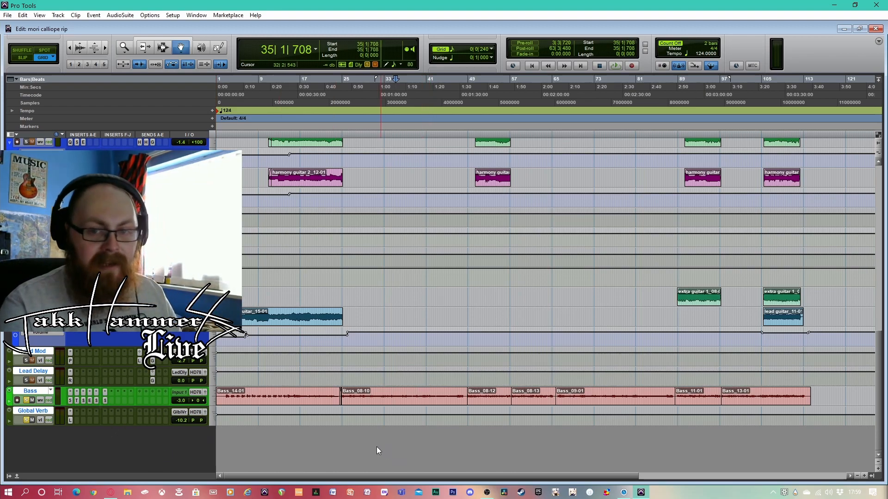
key("space")
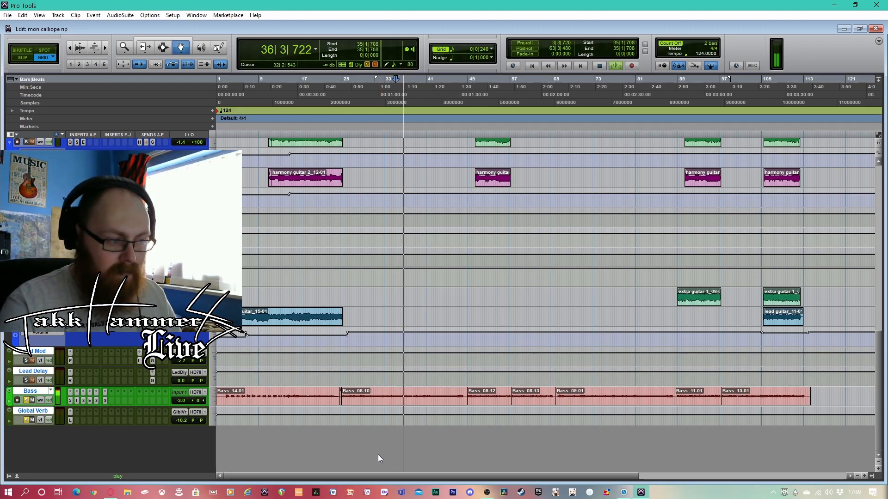
key("space")
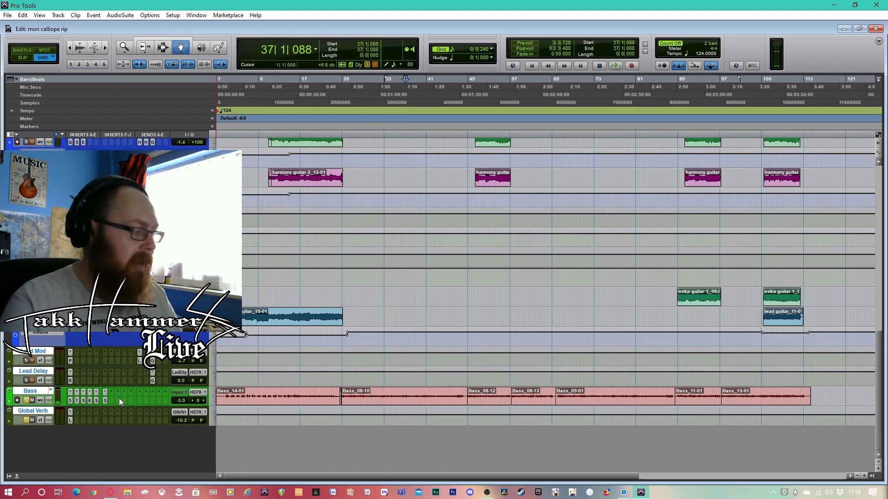
Bypass all six inserts on the Bass track and play the dry bass sound from bar 37
left_click(105, 400, "ctrl")
left_click(97, 400, "ctrl")
left_click(89, 400, "ctrl")
left_click(84, 401, "ctrl")
left_click(77, 400, "ctrl")
left_click(70, 400, "ctrl")
key("space")
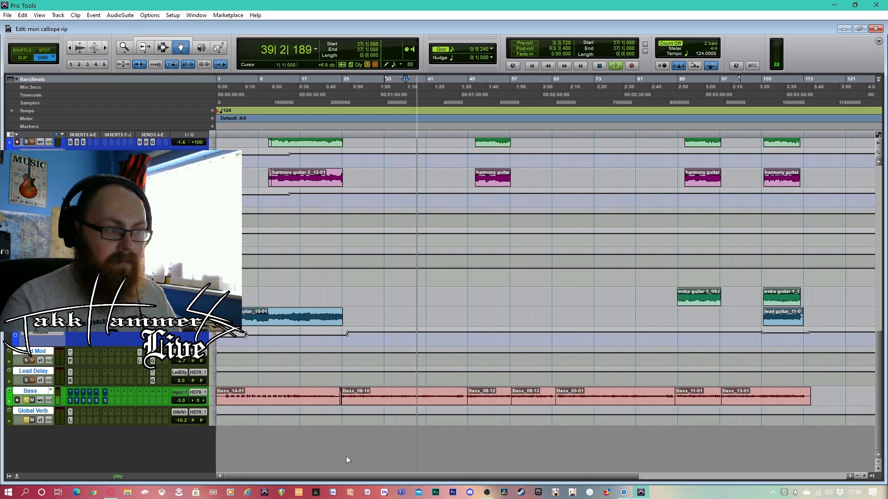
key("space")
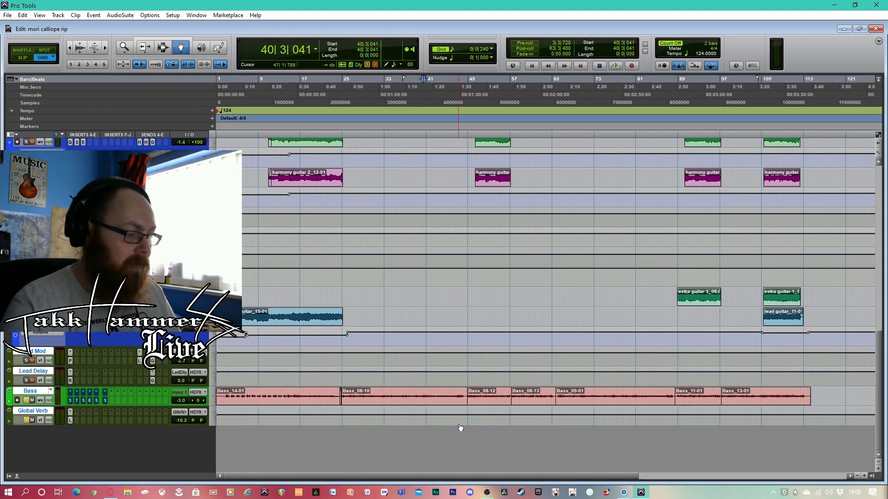
Place the playback position at bar 32, examine the Bass track's Guitar Rig 5 rack, and expand its Amplifiers component category
left_click(383, 87)
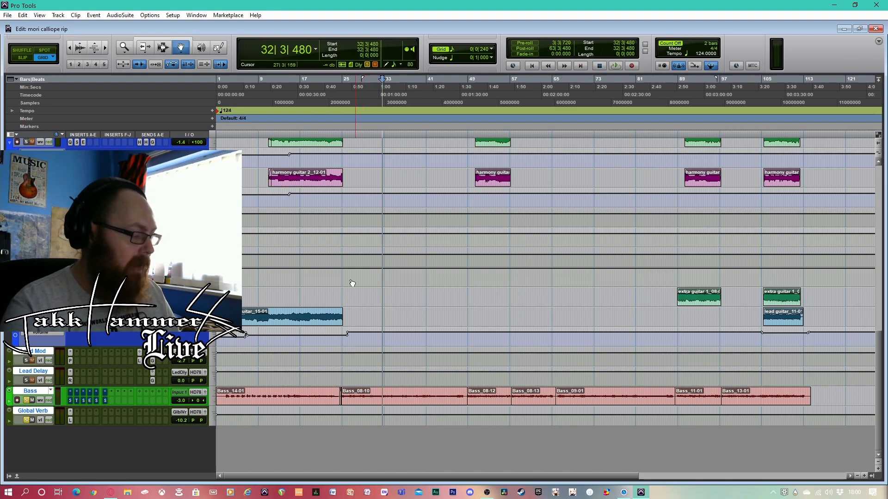
left_click(69, 398)
left_click_drag(852, 125, 788, 36)
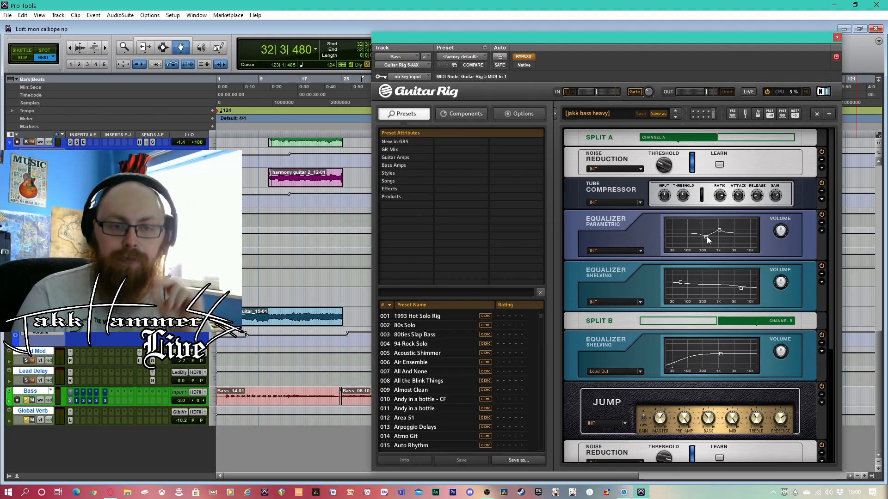
left_click_drag(829, 204, 834, 305)
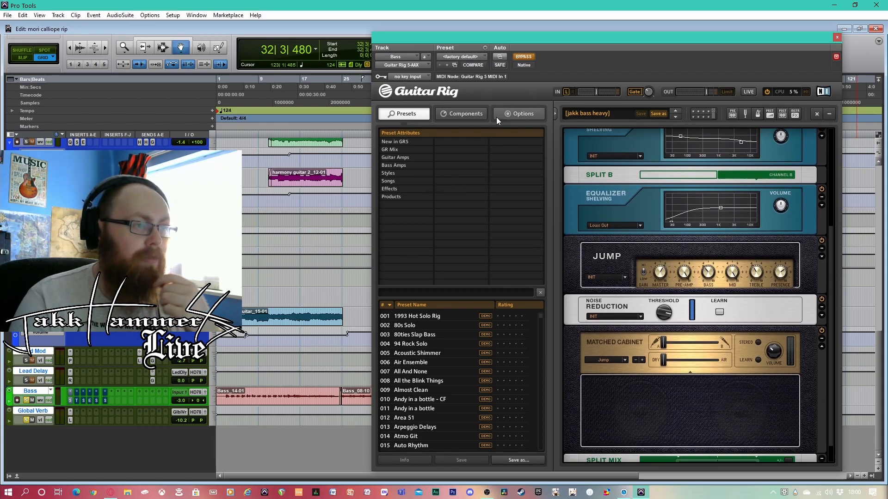
left_click(472, 116)
left_click(479, 156)
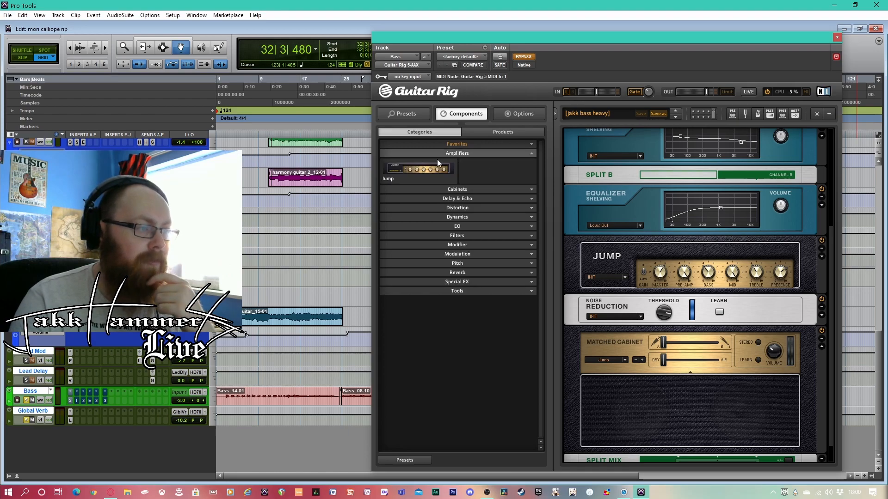
Collapse the Amplifiers component category, switch the Guitar Rig 5 browser to its presets, and reposition the plug-in window
left_click(479, 154)
left_click(407, 115)
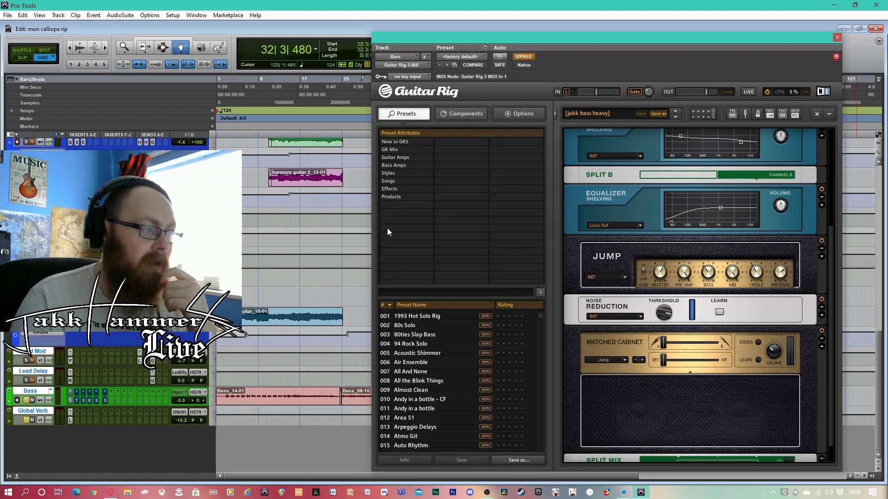
scroll(386, 410, "down", 2)
scroll(428, 341, "up", 2)
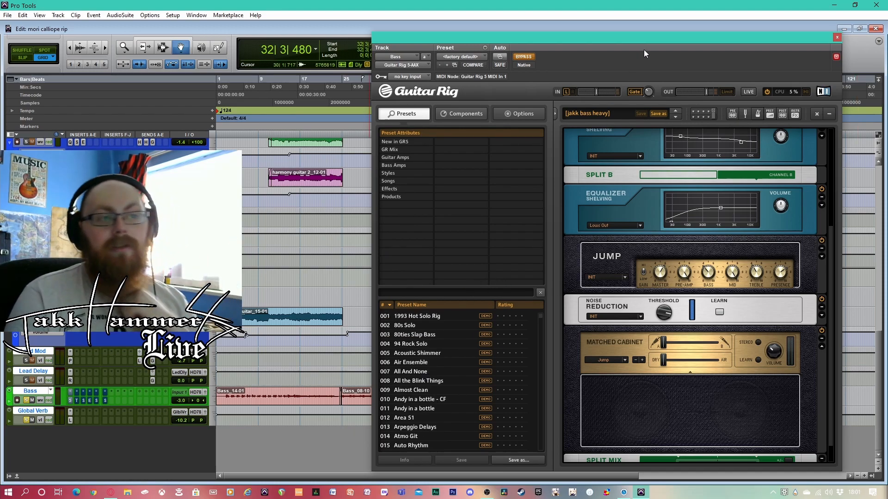
left_click_drag(648, 36, 640, 46)
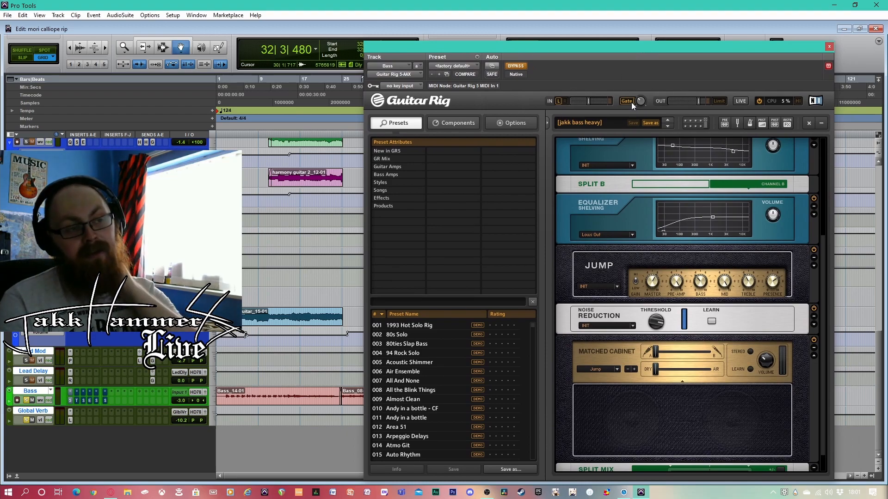
Examine the order of the modules in the Split A and Split B chains of the "jakk bass heavy" rack
scroll(703, 217, "up", 5)
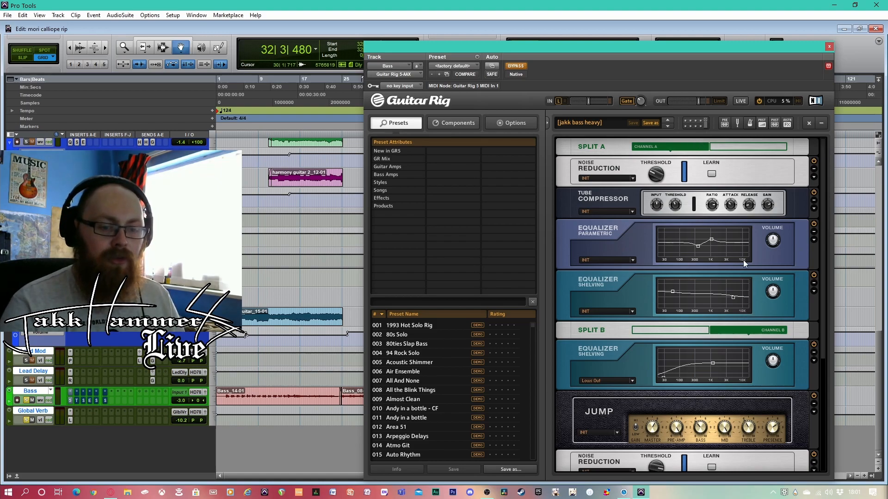
scroll(745, 286, "down", 3)
scroll(693, 363, "up", 4)
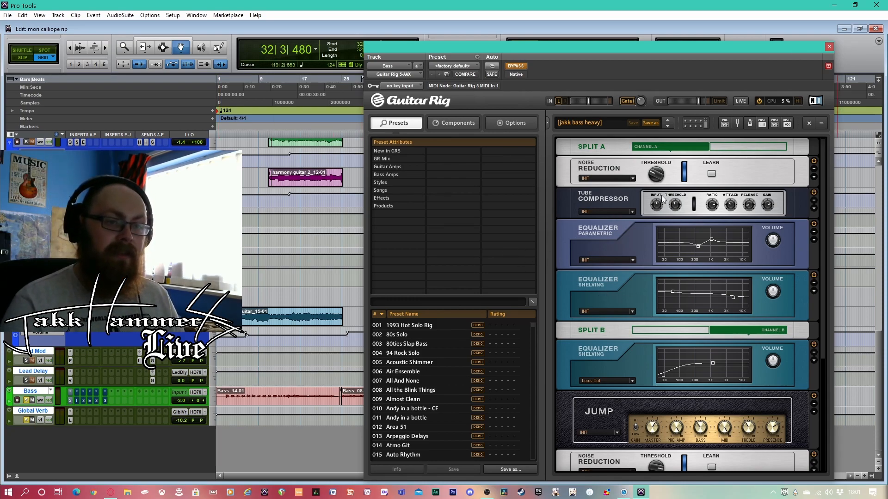
left_click_drag(710, 51, 705, 38)
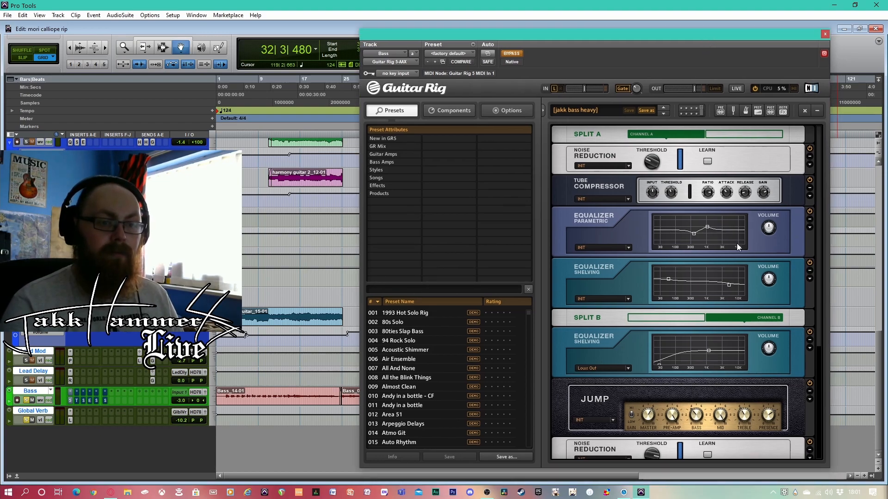
left_click_drag(817, 209, 839, 214)
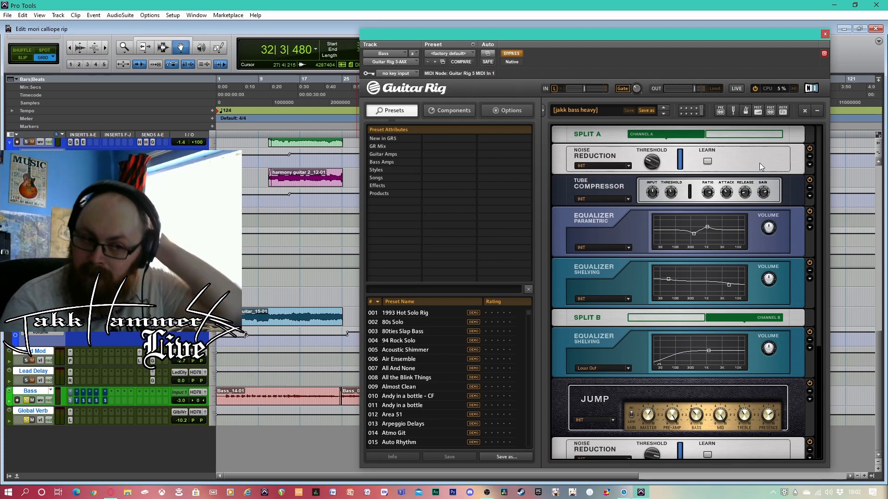
scroll(698, 267, "down", 8)
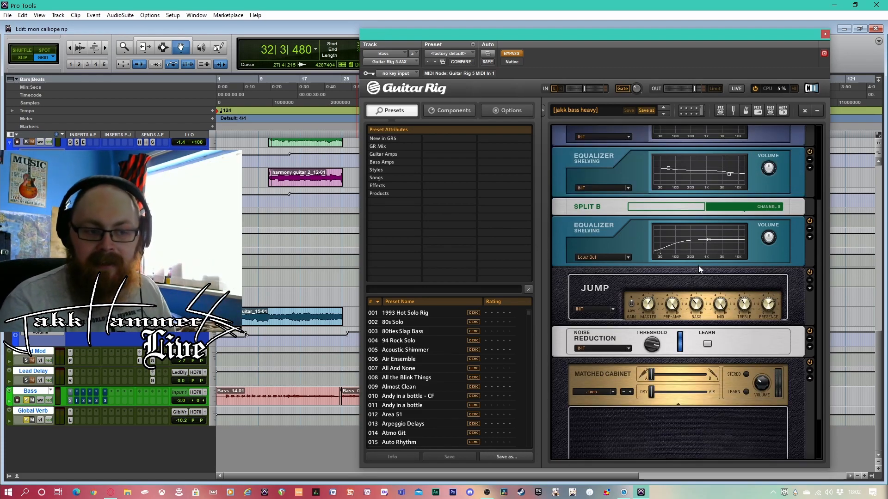
scroll(736, 287, "up", 7)
scroll(736, 288, "up", 1)
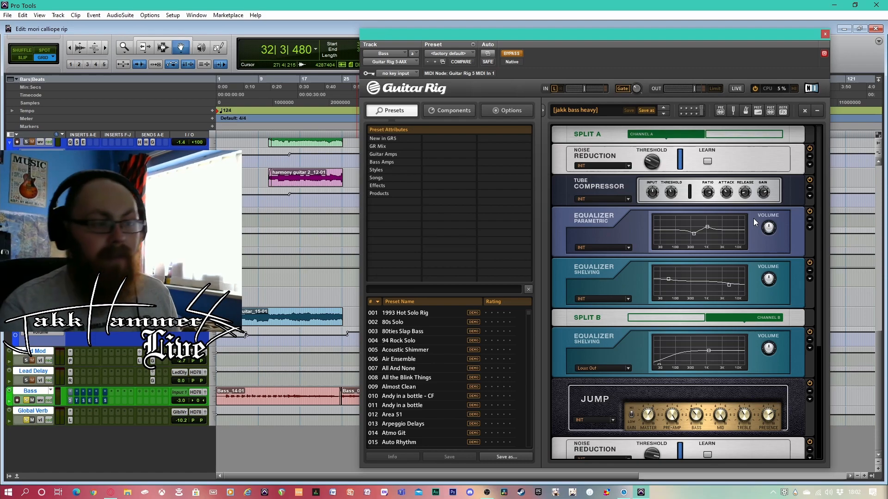
scroll(632, 248, "down", 10)
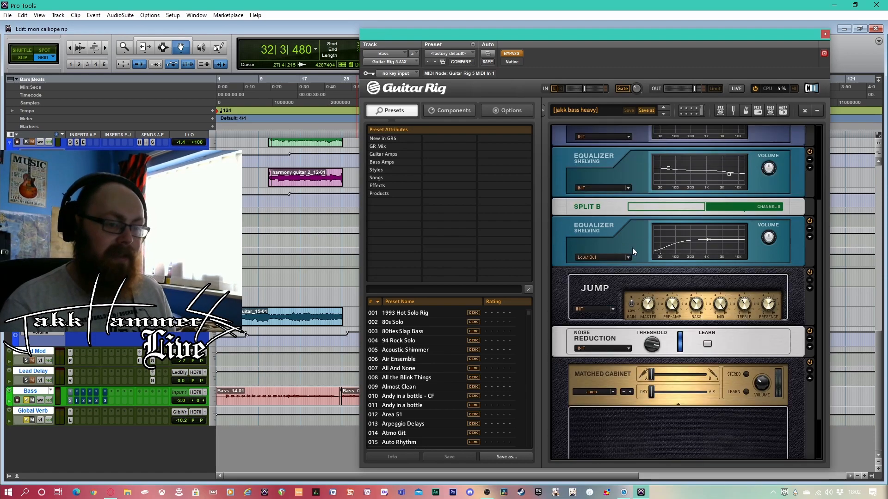
Examine the Tube Compressor's ratio, gain and threshold controls and the parametric equalizer's curve in Split A
scroll(632, 246, "up", 10)
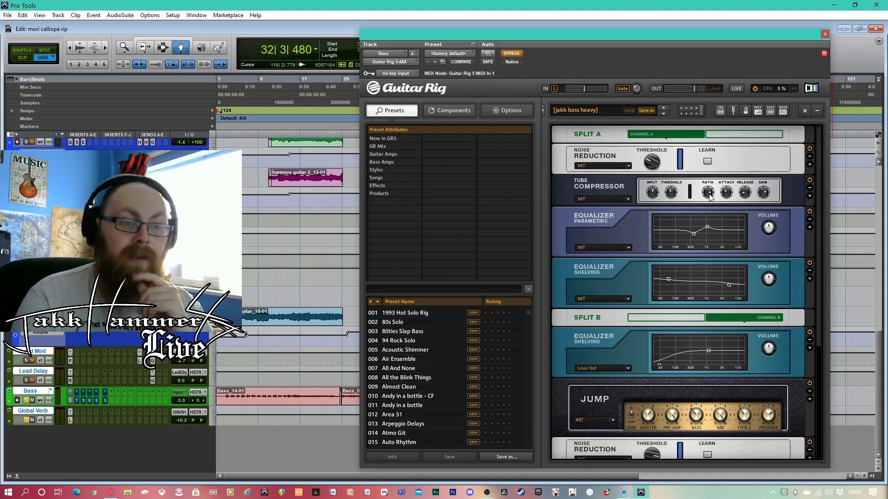
mouse_move(710, 196)
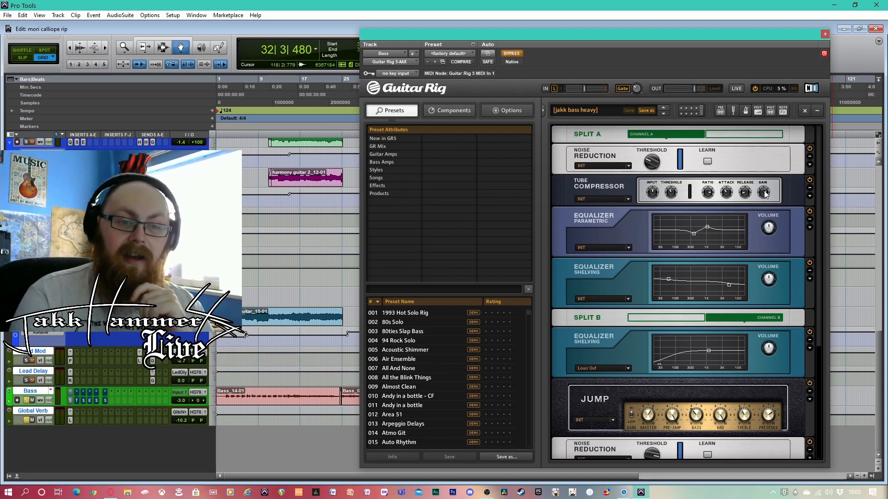
mouse_move(764, 194)
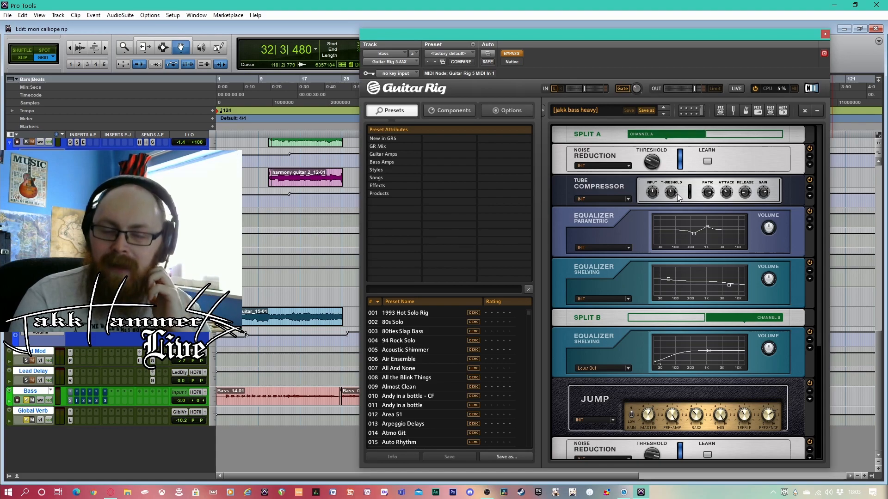
mouse_move(672, 194)
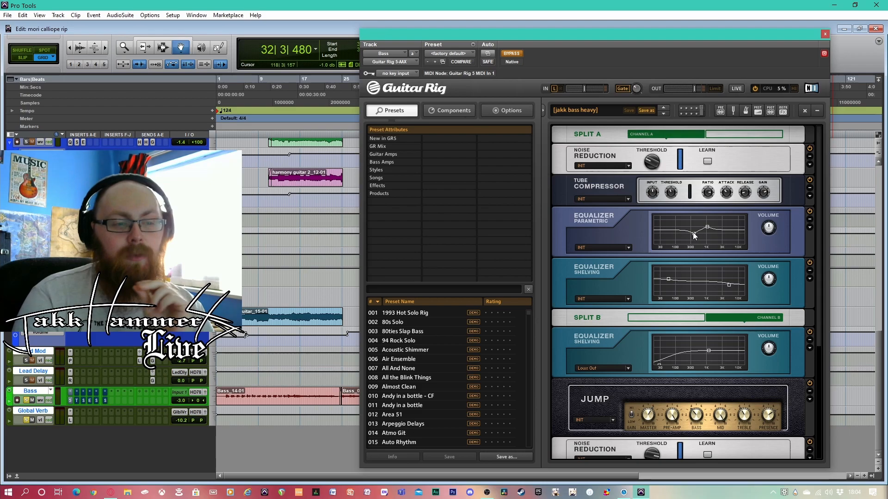
mouse_move(694, 236)
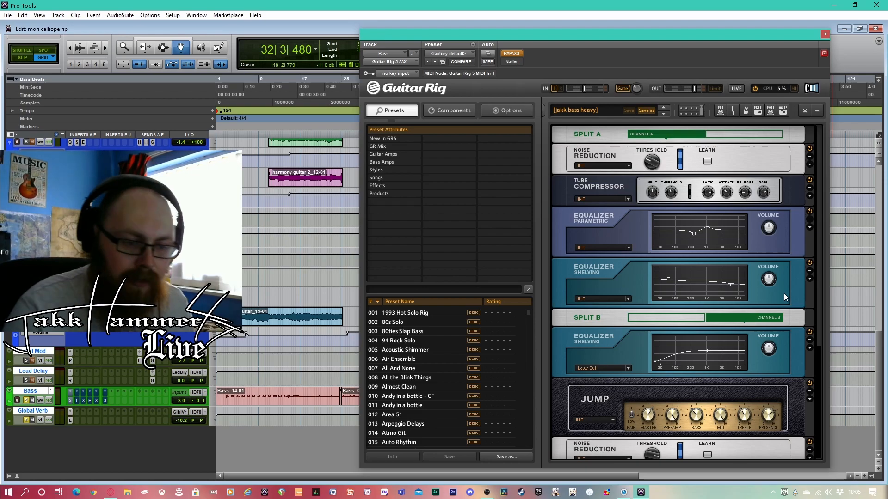
Examine the Split B chain with its shelving equalizer, Jump amplifier, noise reduction and Matched Cabinet
scroll(778, 278, "down", 3)
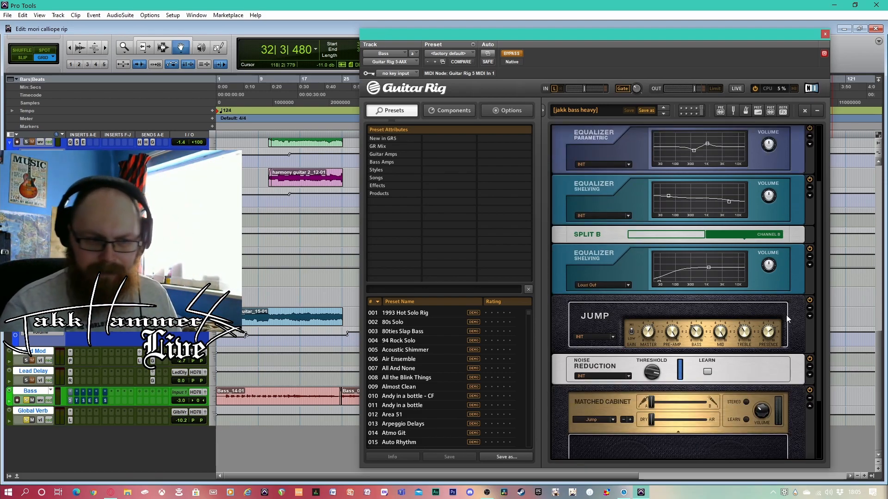
scroll(785, 283, "down", 5)
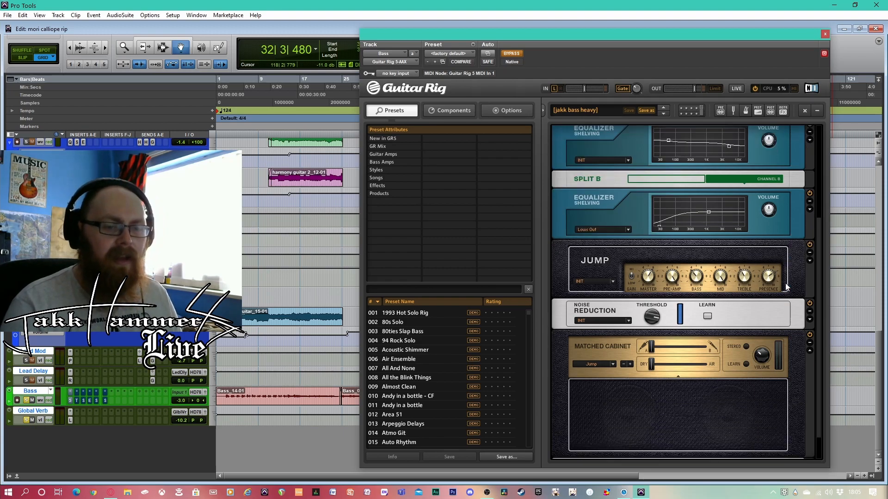
scroll(785, 283, "up", 3)
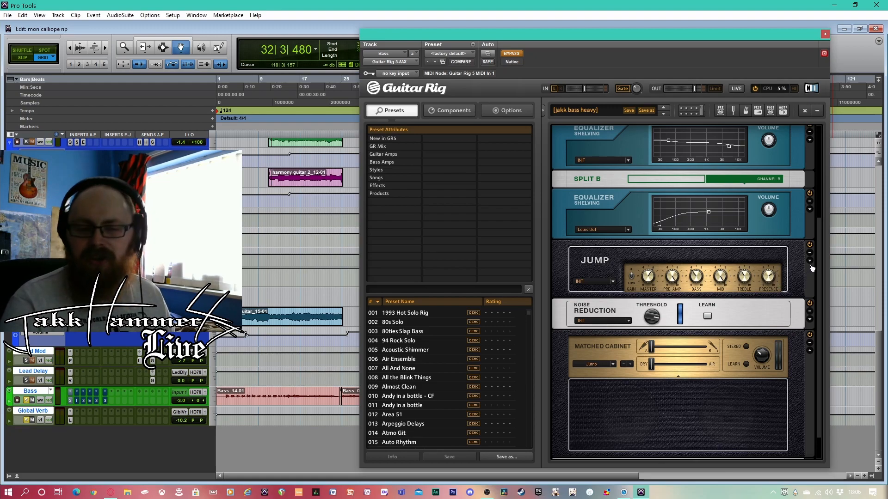
Move the Matched Cabinet's microphone blend slider fully to B and back fully to A
scroll(821, 270, "down", 2)
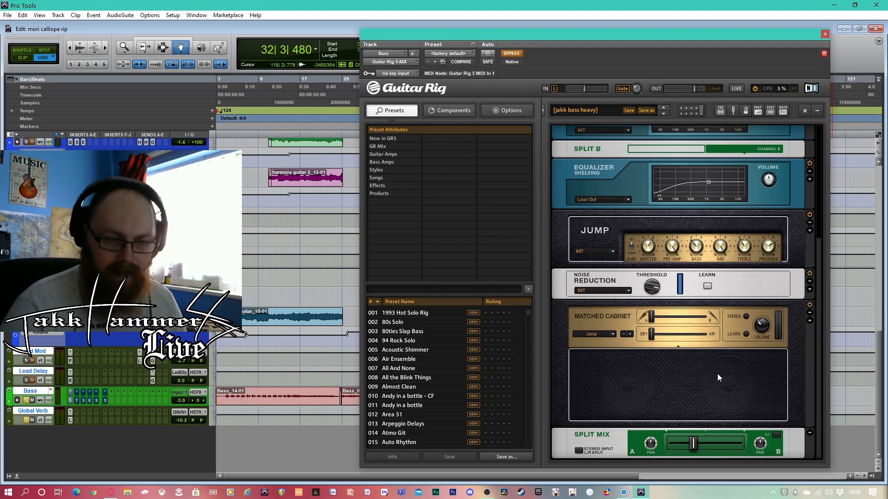
left_click_drag(651, 317, 716, 317)
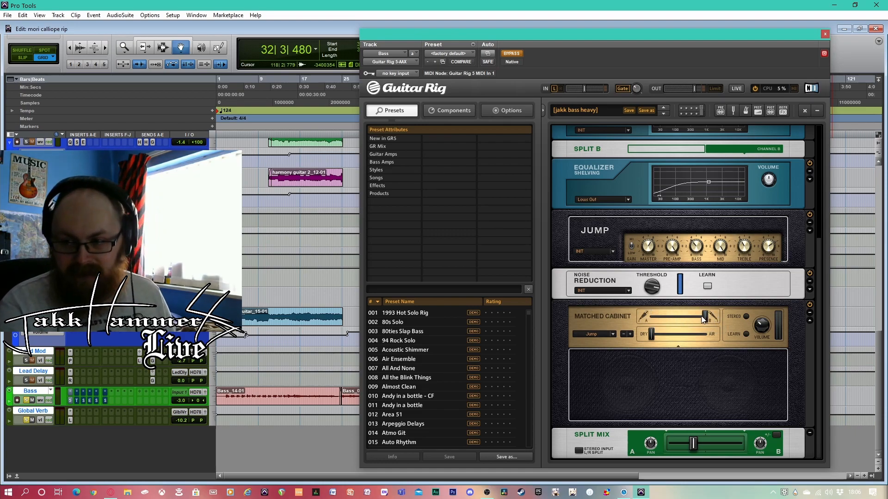
left_click_drag(703, 319, 639, 317)
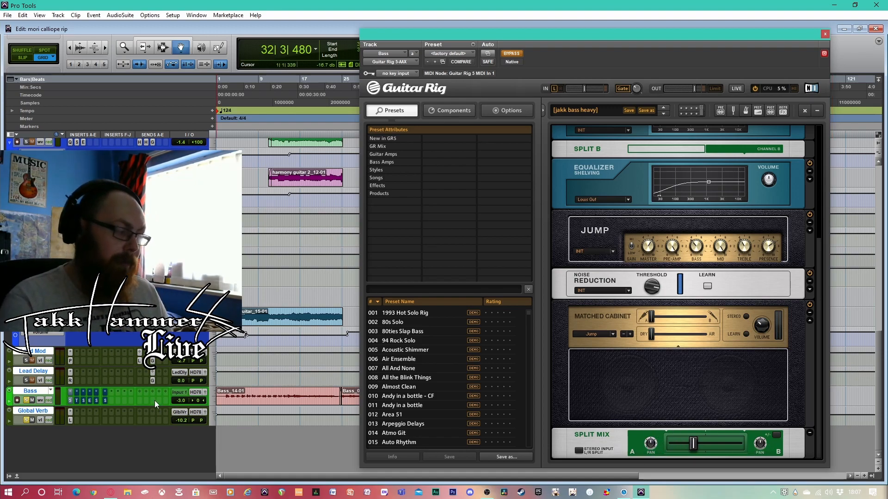
left_click(260, 100)
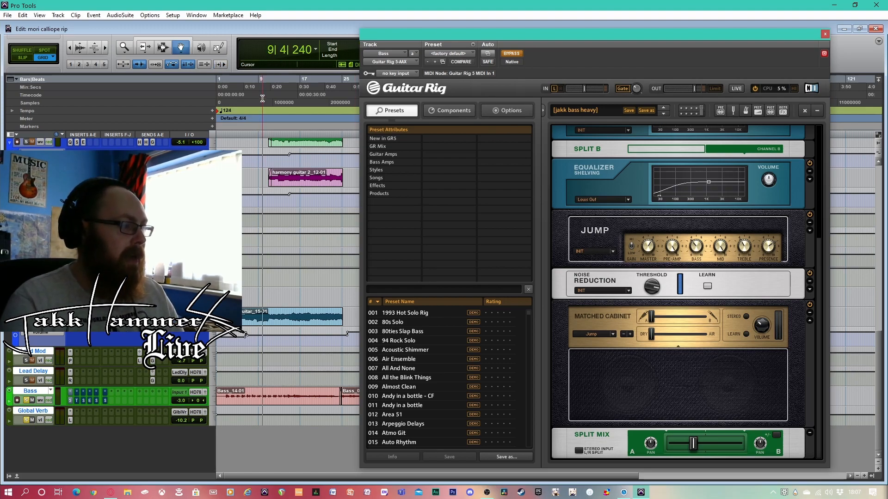
key("space")
Play the bass from about bar 30 and take Guitar Rig 5 out of bypass during playback
key("space")
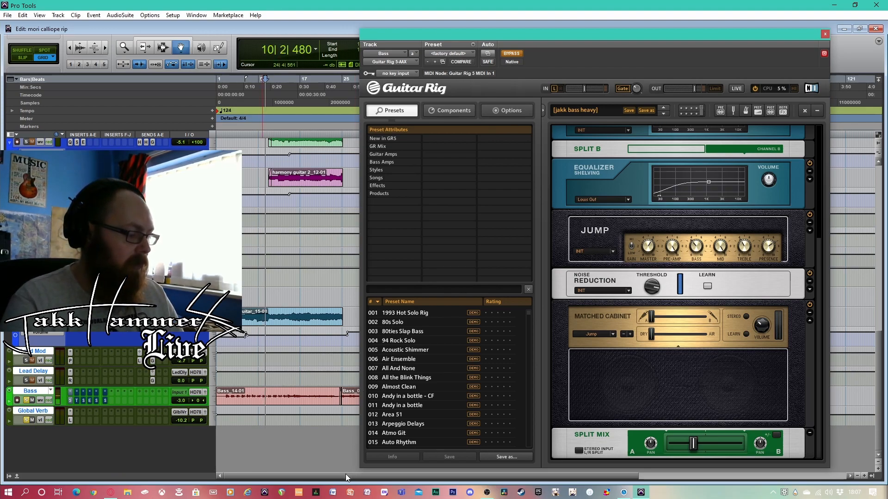
left_click_drag(345, 474, 405, 476)
left_click(257, 91)
key("space")
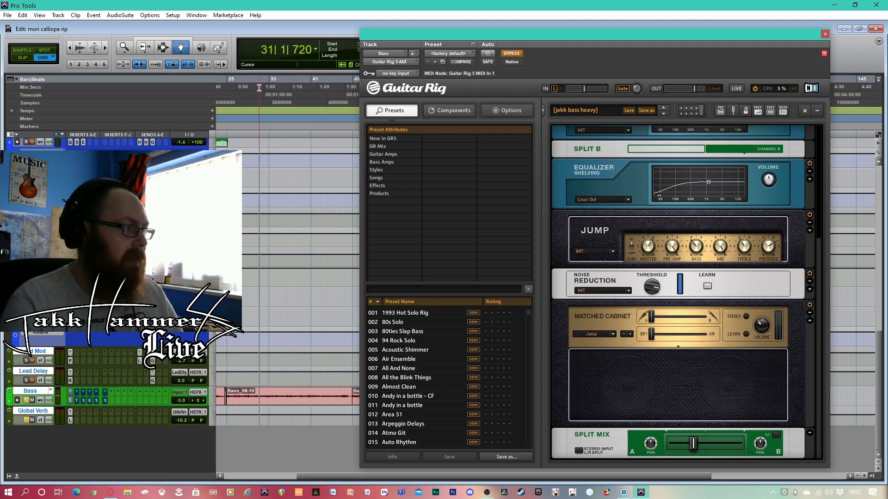
left_click(517, 53)
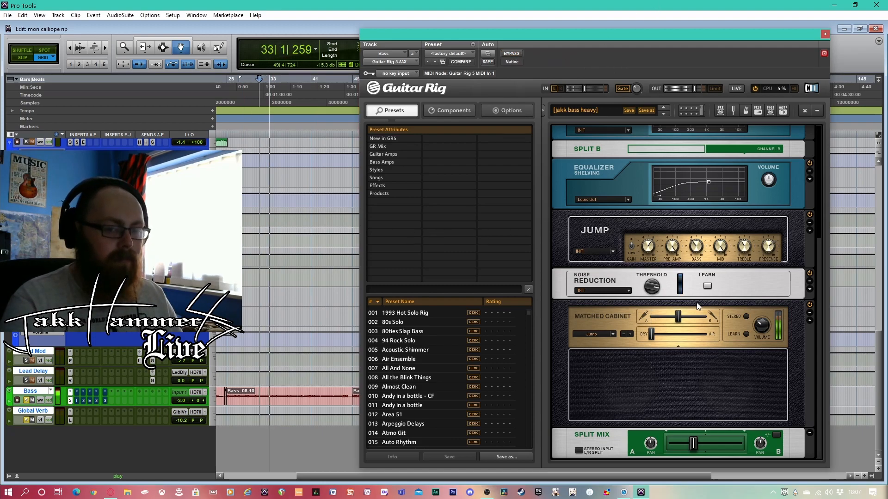
Compare the Matched Cabinet's microphones during playback by alternating the blend slider between A and B, ending fully at A
scroll(820, 306, "up", 1)
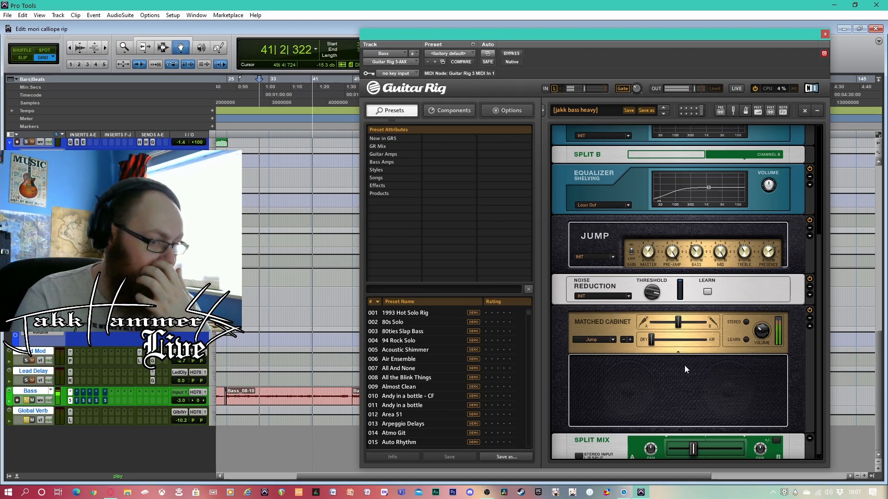
left_click_drag(678, 322, 623, 324)
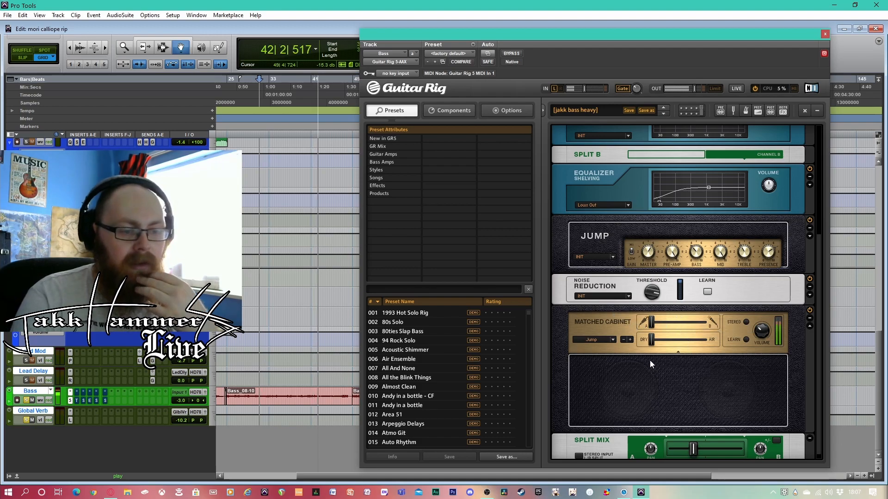
left_click_drag(653, 325, 709, 323)
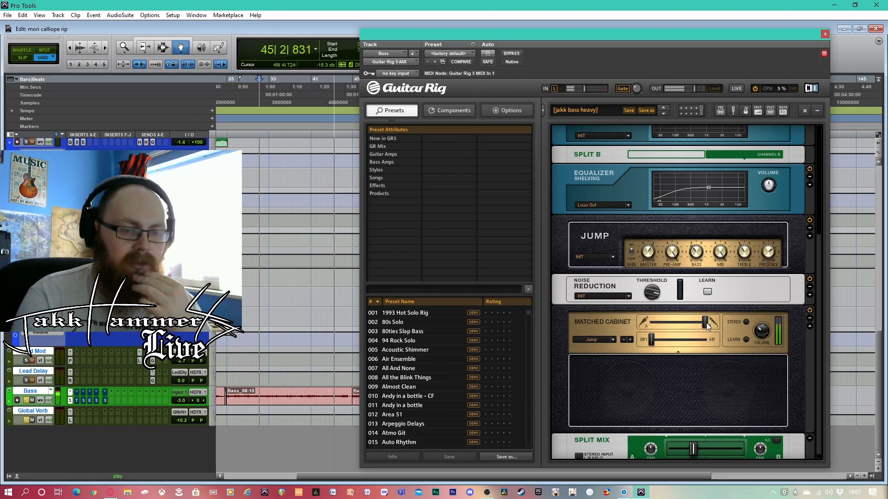
left_click_drag(706, 319, 642, 322)
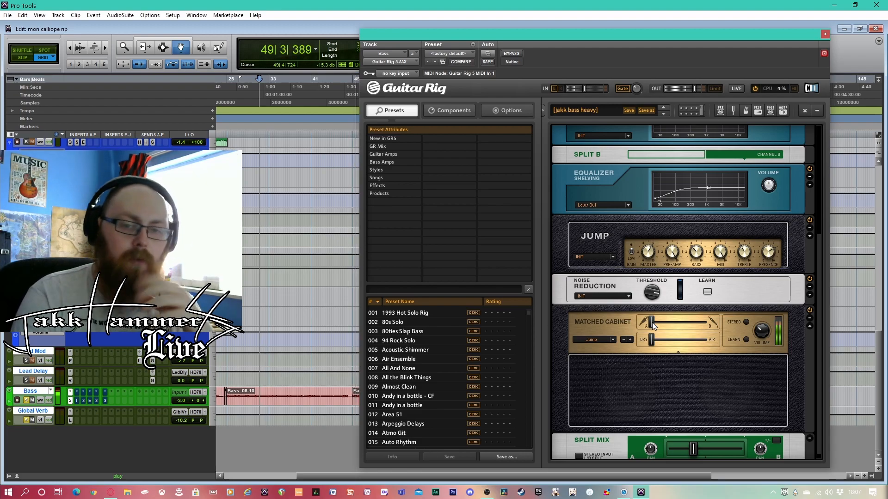
left_click_drag(653, 326, 703, 325)
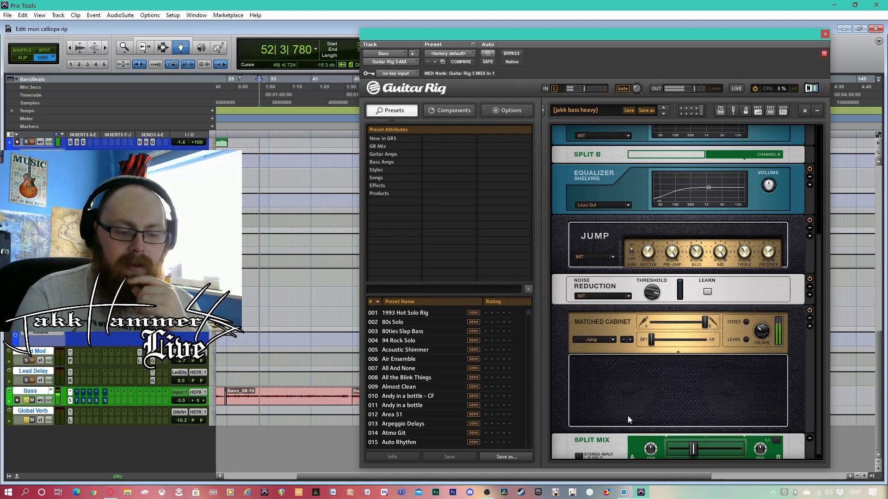
left_click_drag(706, 322, 644, 320)
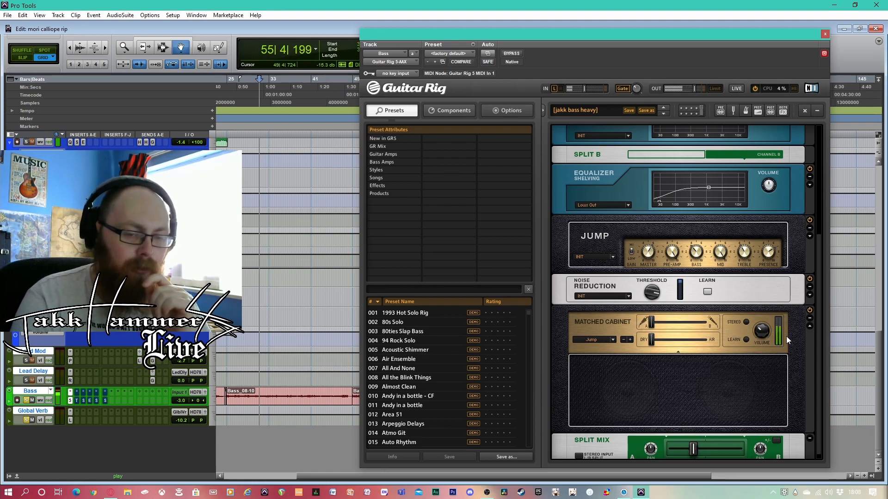
After reviewing the rack's Split Mix and Split A modules, close the Guitar Rig 5 window and stop playback
scroll(819, 296, "down", 1)
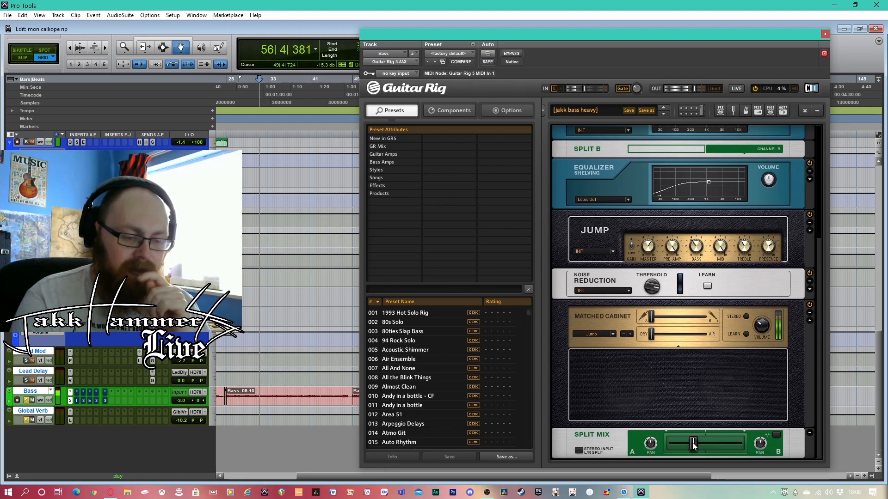
mouse_move(693, 444)
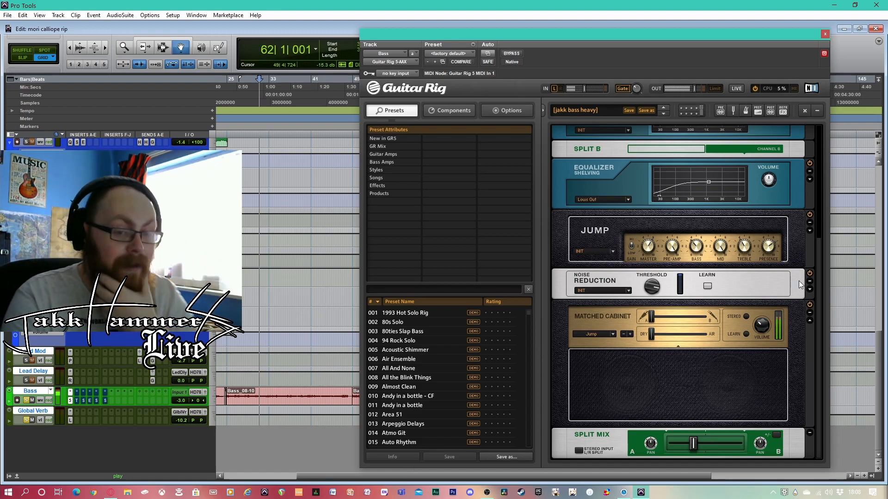
left_click_drag(819, 290, 825, 168)
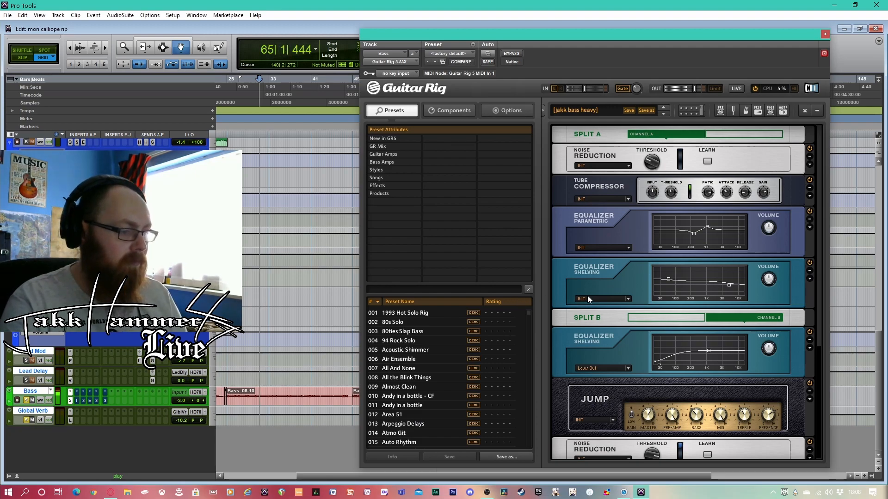
left_click(825, 34)
key("space")
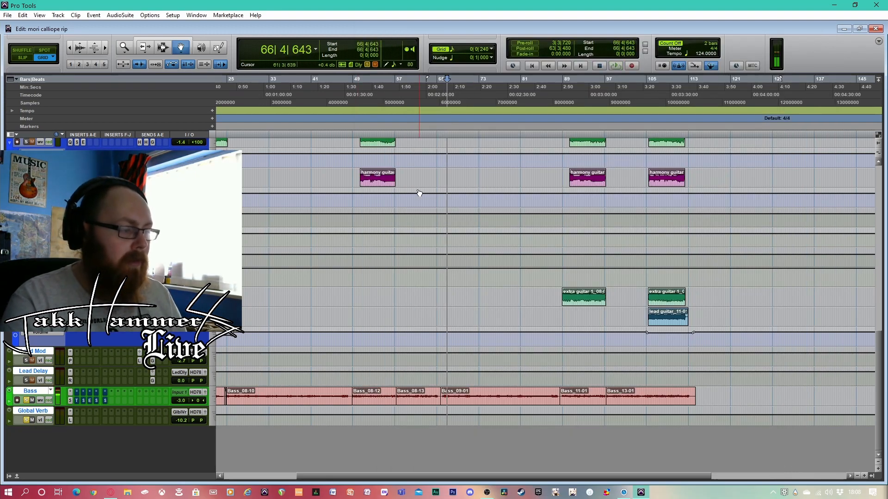
Open the Bass track's TDR Nova equalizer, take it out of bypass and set its spectrum analyzer to OUT
left_click(367, 95)
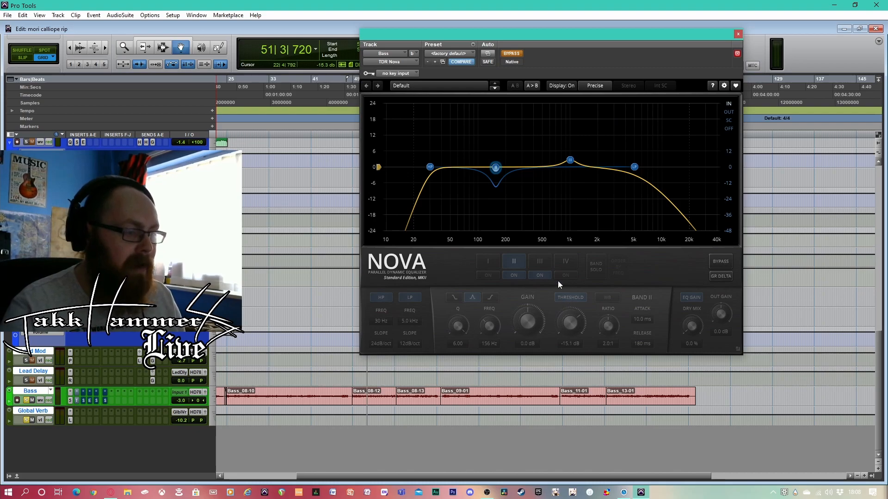
left_click(512, 54)
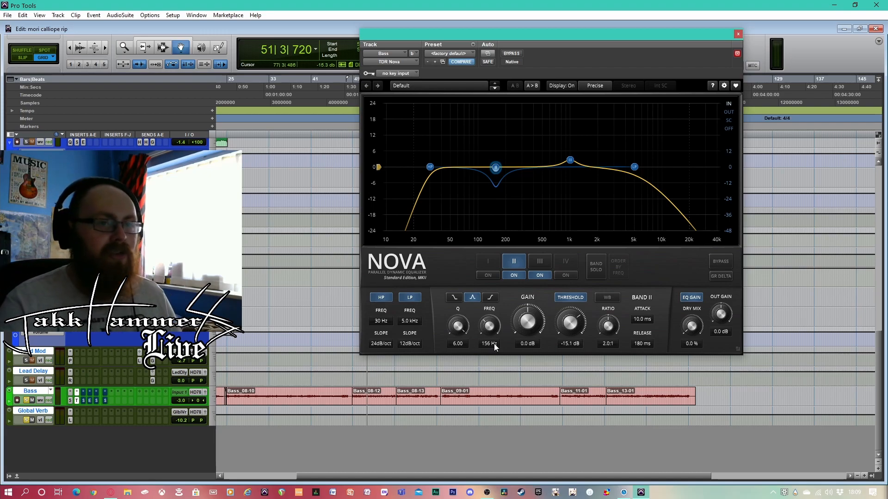
left_click(727, 112)
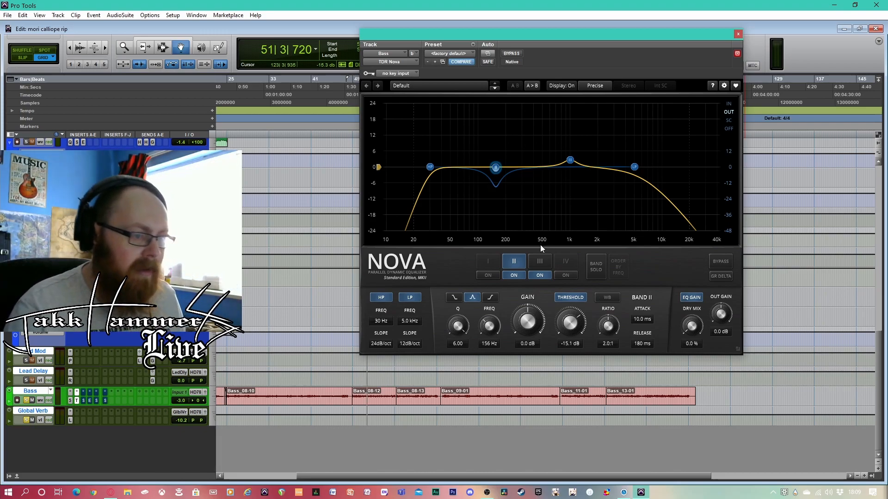
Inspect Nova's band III and band II settings, and briefly play the bass from about bar 36 to watch band II respond
left_click(570, 160)
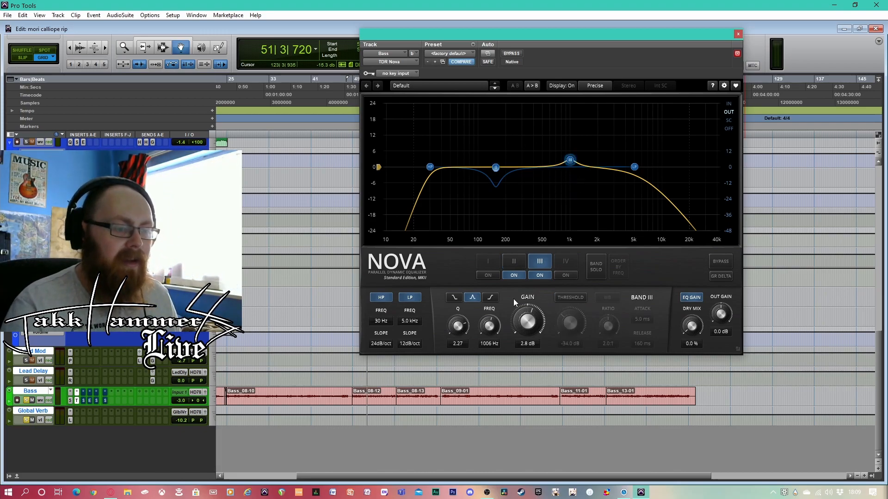
left_click(495, 168)
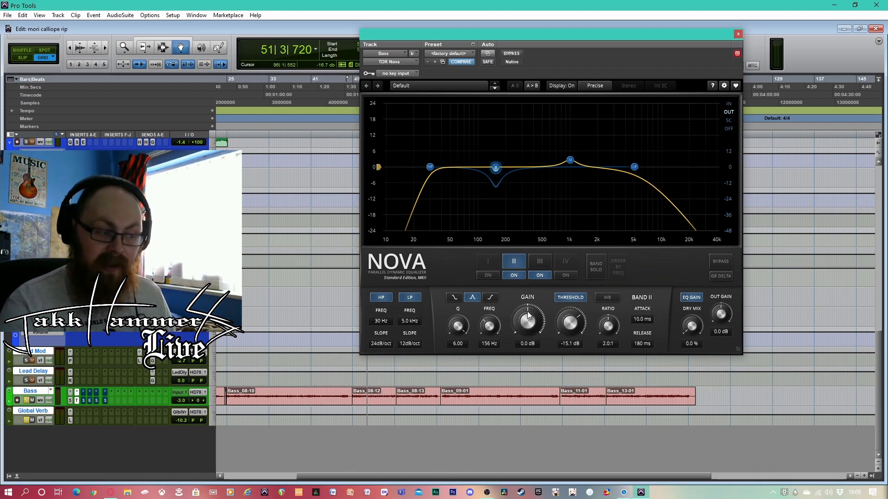
left_click(290, 392)
key("space")
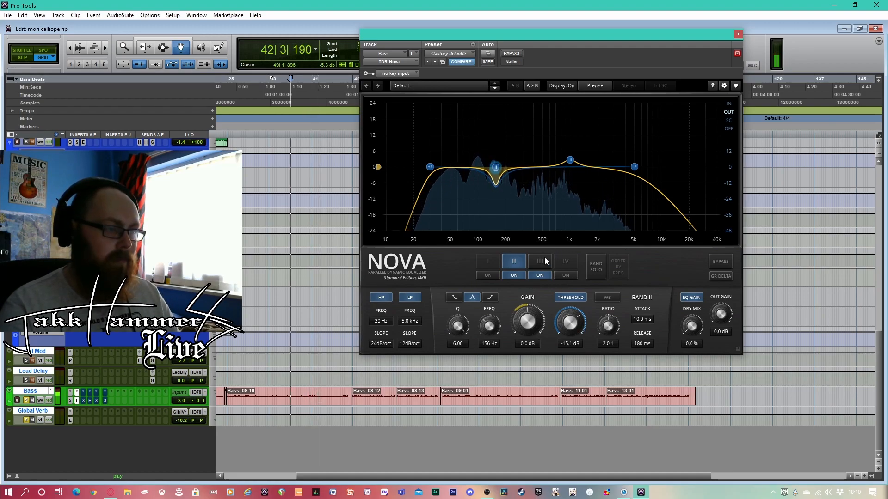
key("space")
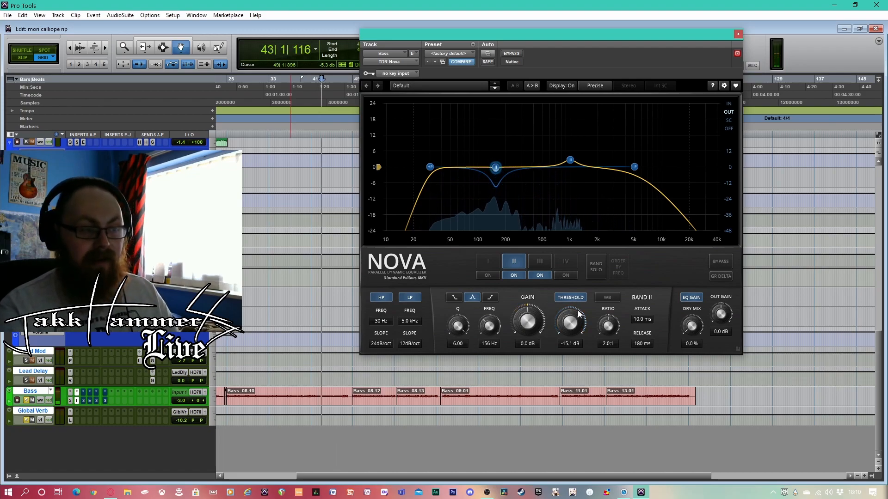
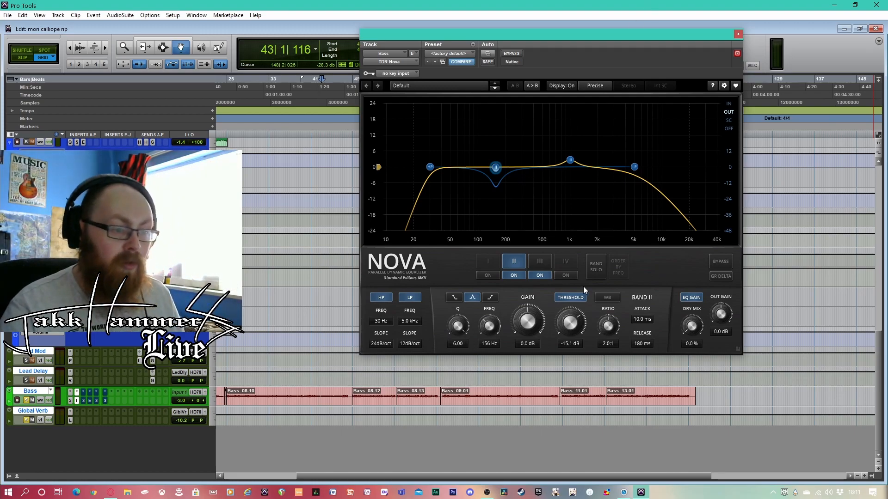
Close Nova, open the Bass track's Supercharger compressor, and examine its Dirt switch, Compress amount and Input Trim
left_click(738, 34)
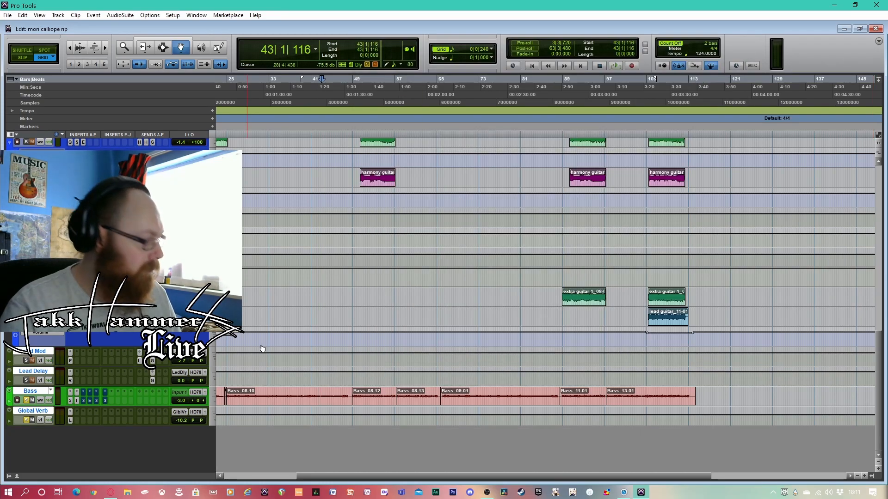
left_click(83, 393)
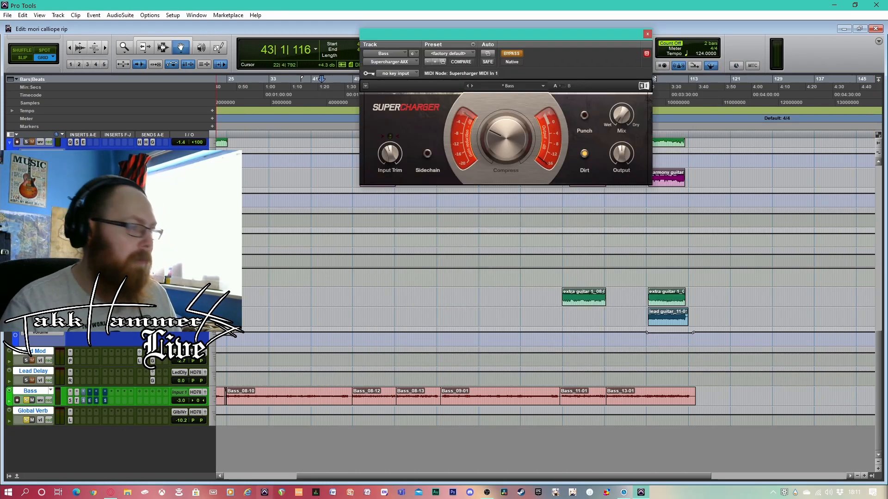
left_click_drag(570, 30, 646, 180)
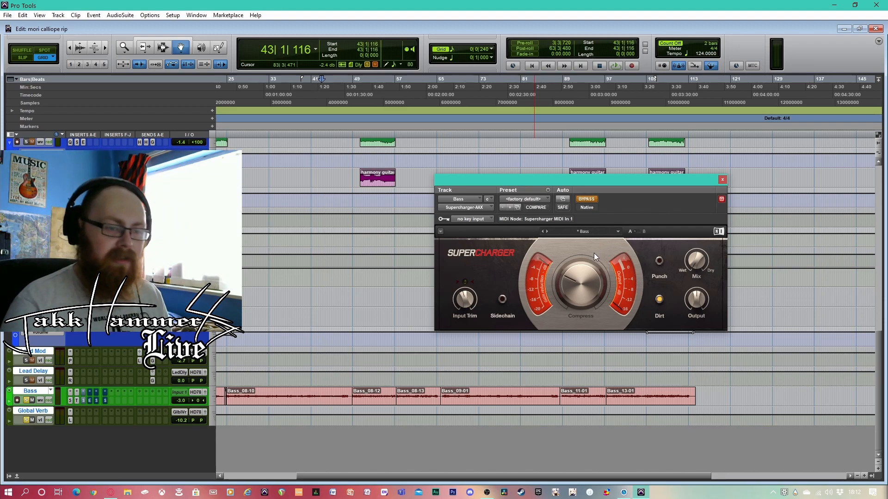
mouse_move(598, 270)
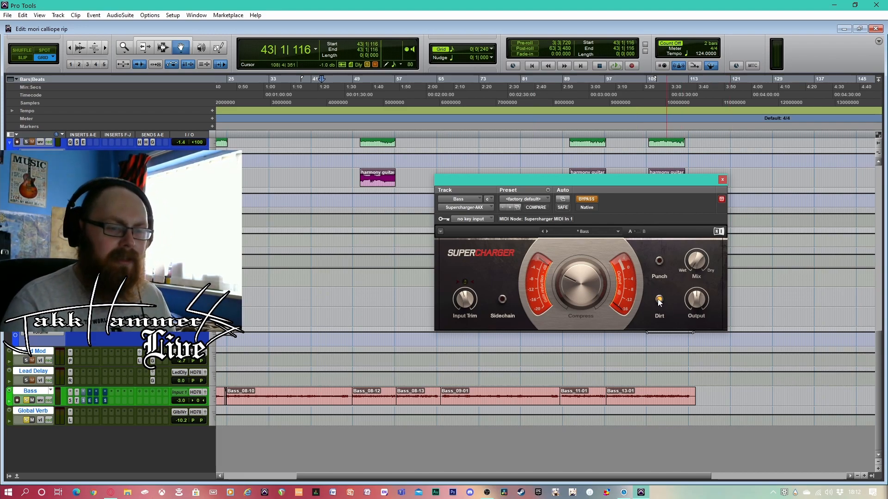
mouse_move(573, 286)
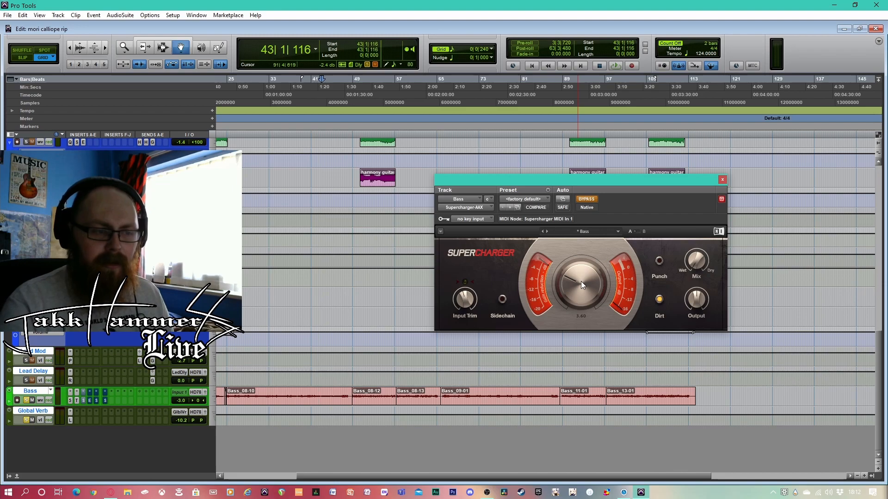
mouse_move(465, 298)
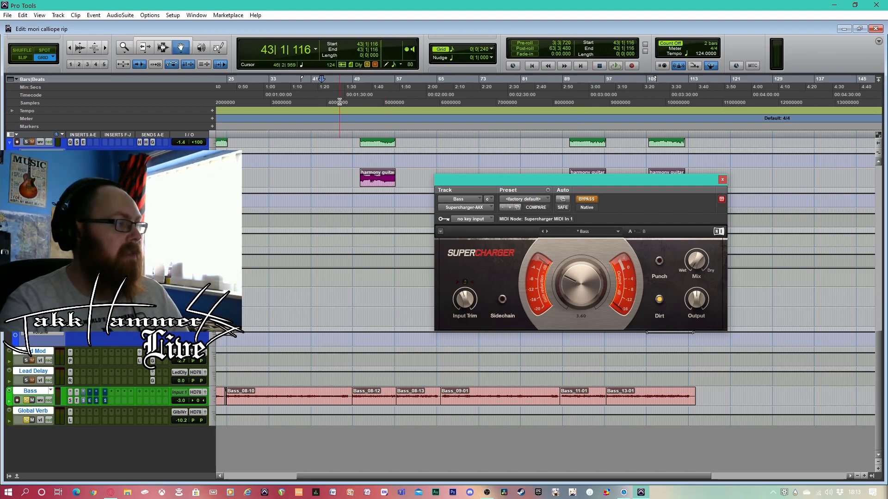
Take Supercharger out of bypass while the song plays from bar 43, and replay from bar 48 to check its metering
key("space")
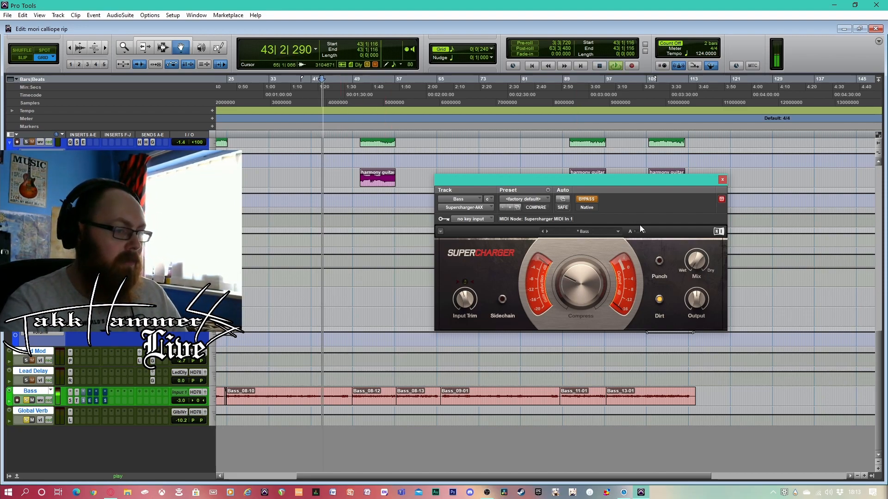
left_click(593, 199)
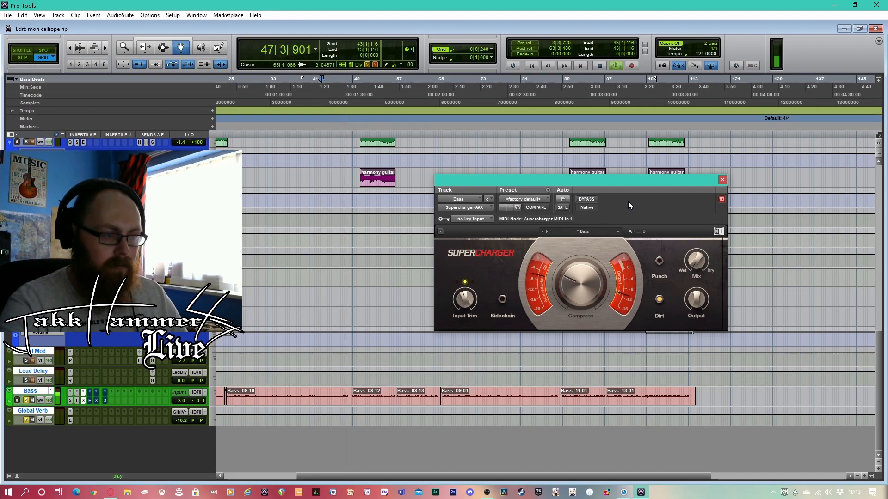
key("space")
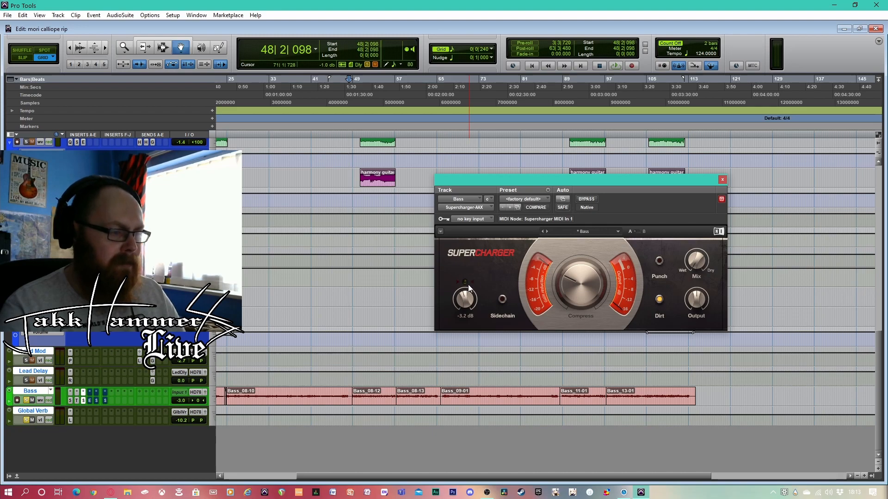
key("space")
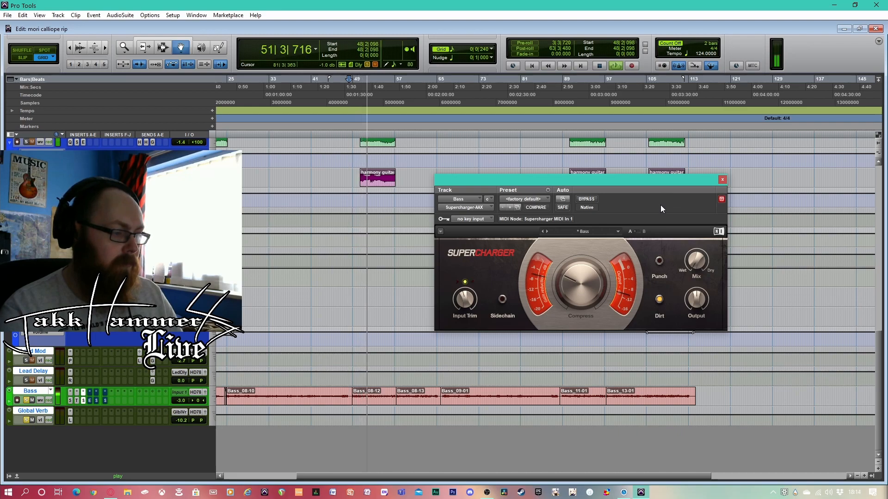
key("space")
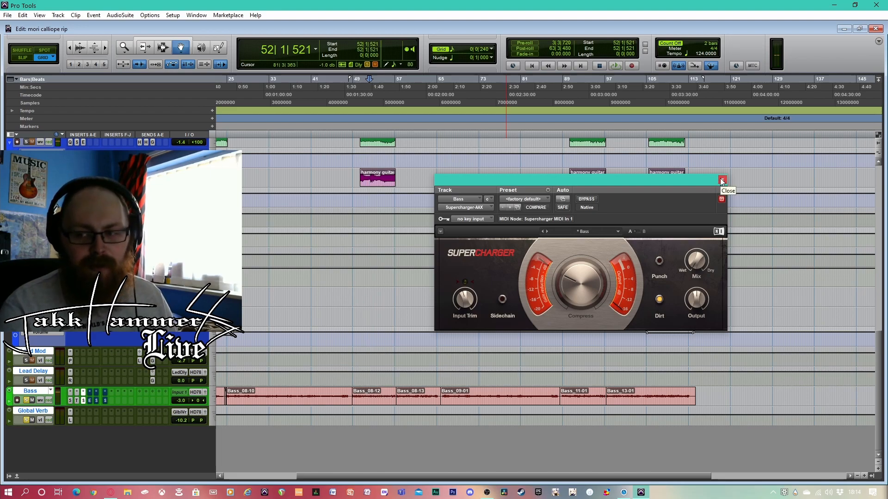
mouse_move(570, 281)
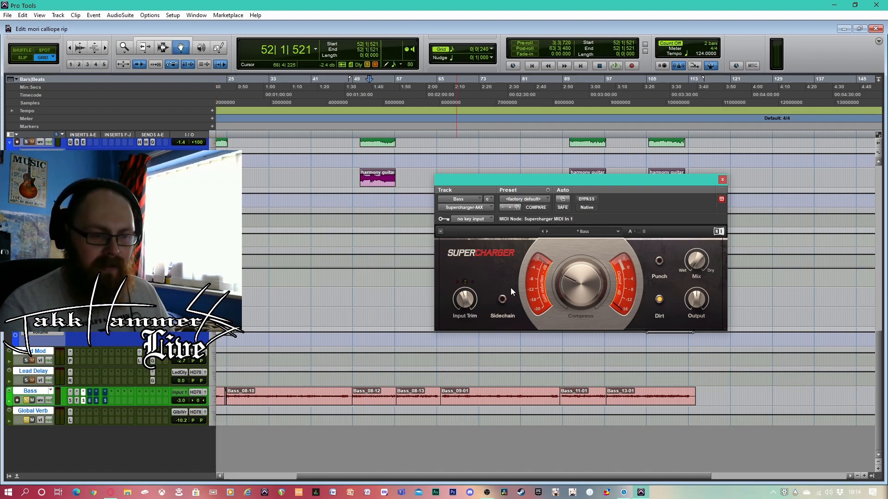
Open the Bass track's Enhanced EQ and take it out of bypass while playing from bar 52, stopping playback once heard
left_click(89, 400)
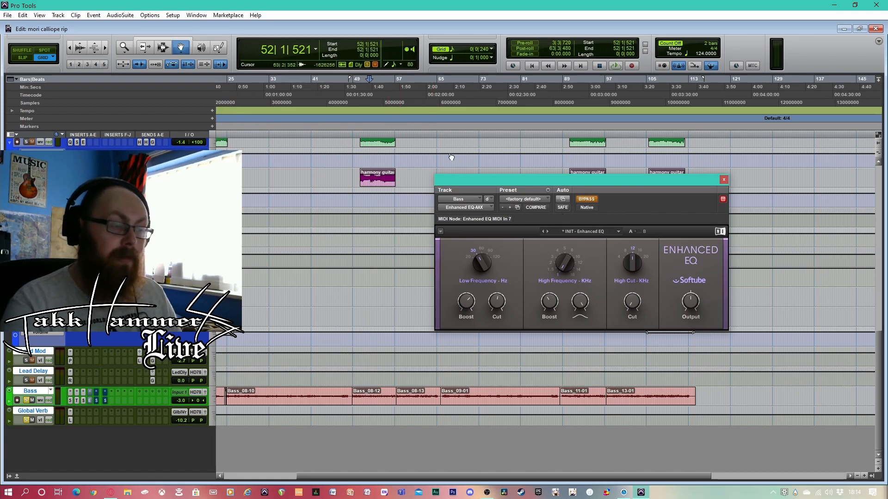
key("space")
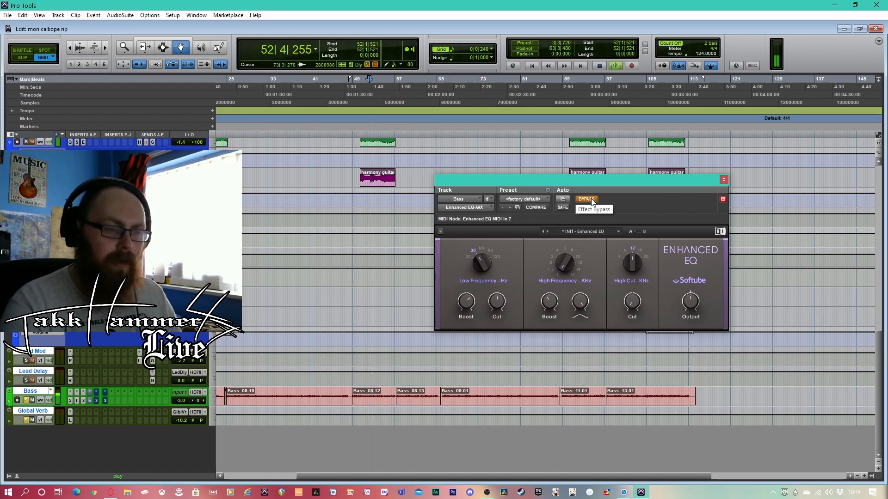
left_click(592, 199)
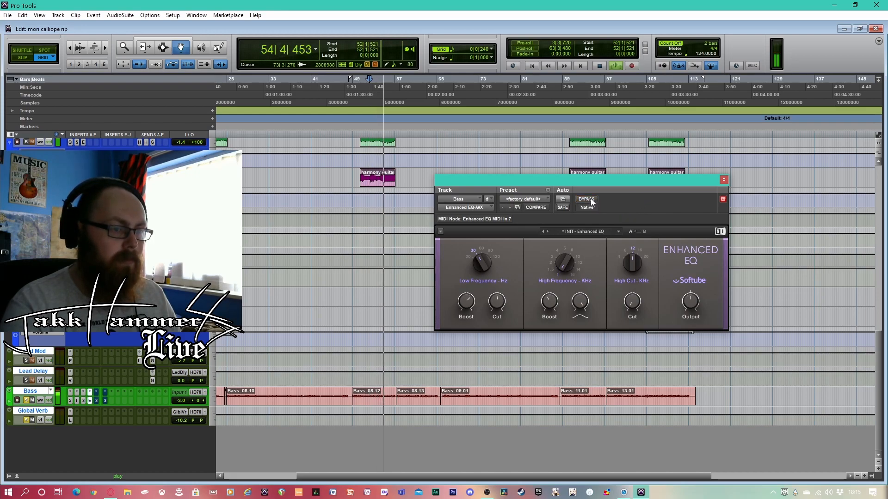
key("space")
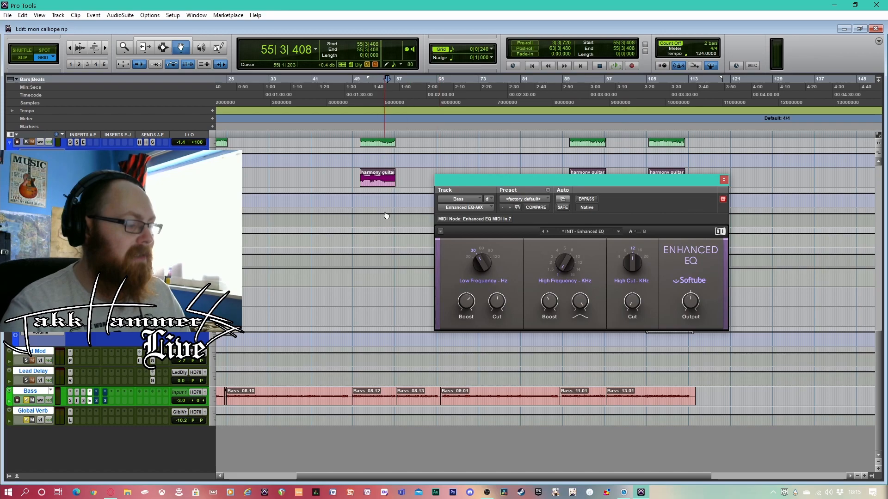
Compare the bass with Enhanced EQ active and bypassed by replaying from bar 52, leaving the equalizer active
left_click(369, 98)
key("space")
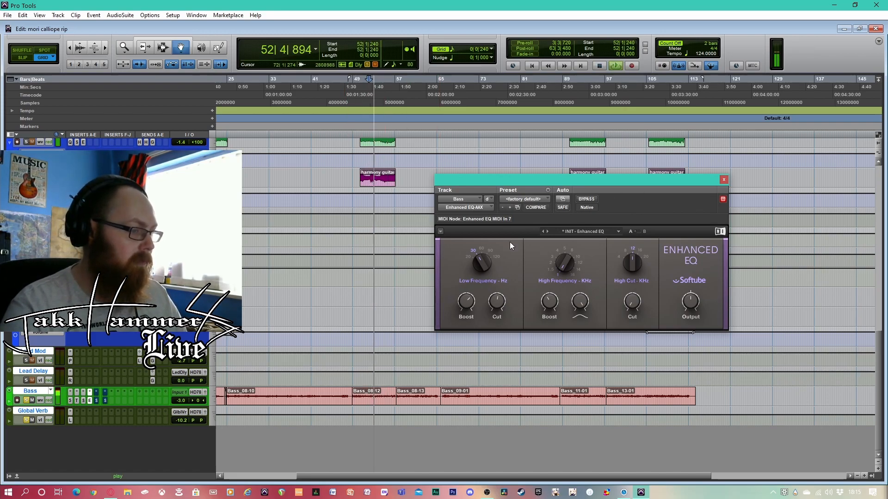
left_click(585, 199)
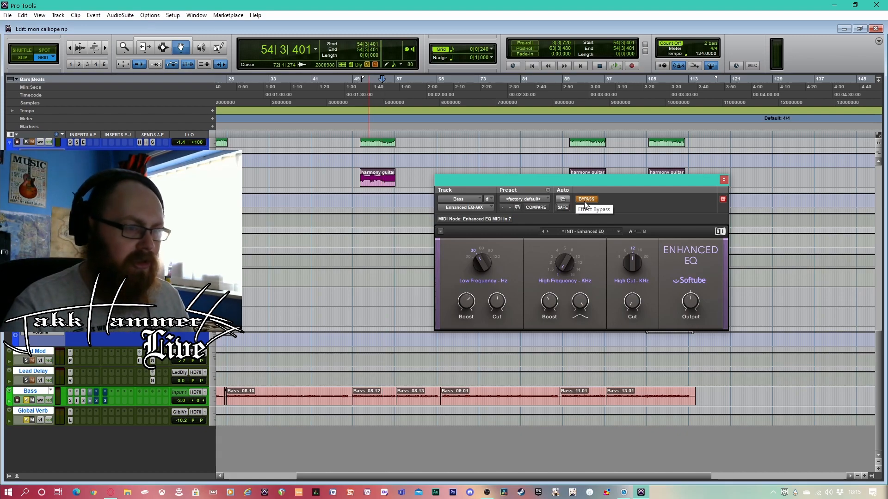
left_click(584, 201)
key("space")
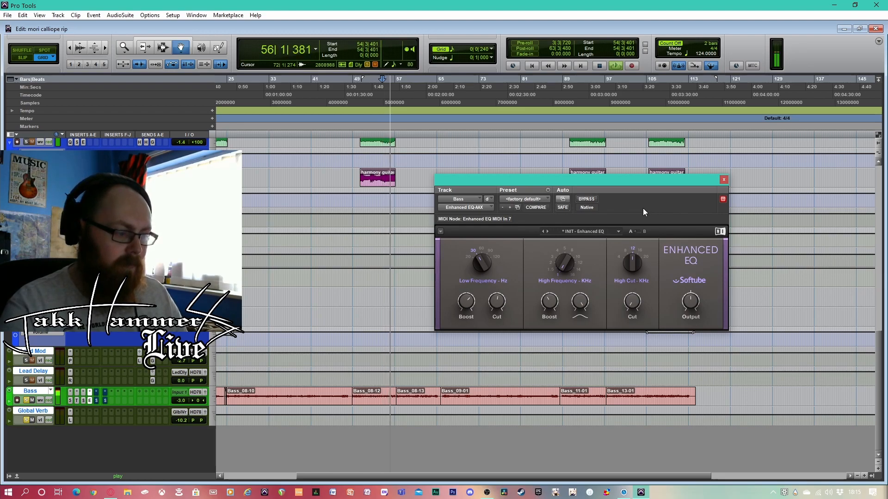
key("space")
mouse_move(632, 276)
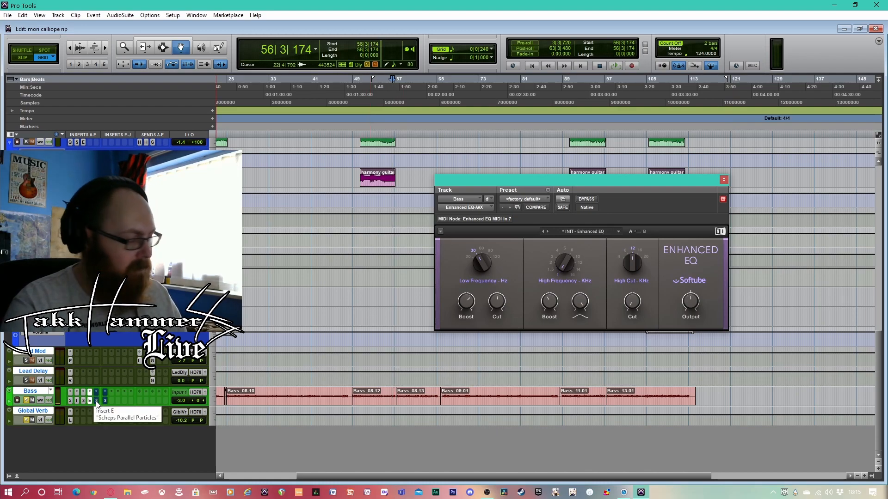
Open the Bass track's Scheps Parallel Particles and examine its Sub, Bite and Thick controls
left_click(96, 401)
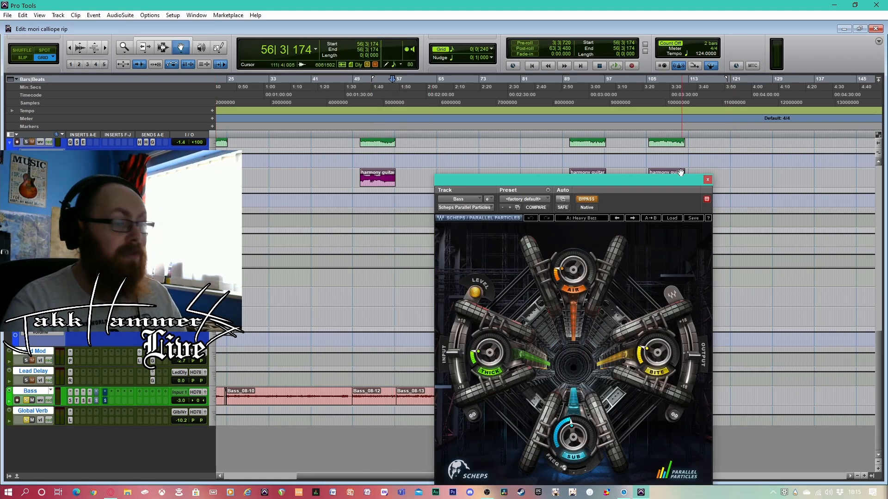
left_click_drag(672, 180, 712, 86)
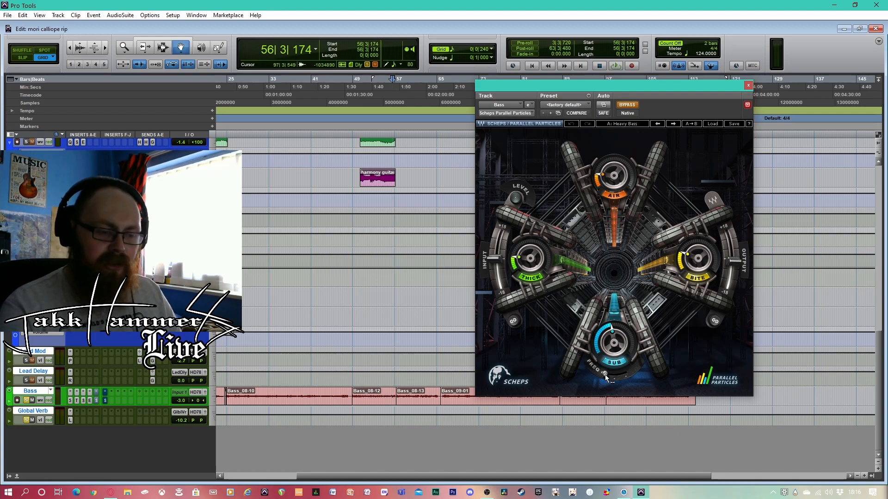
mouse_move(605, 374)
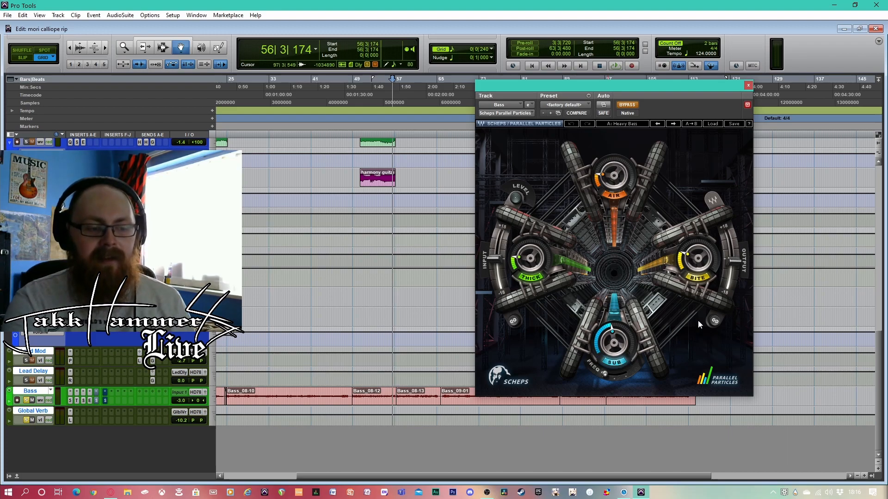
mouse_move(609, 334)
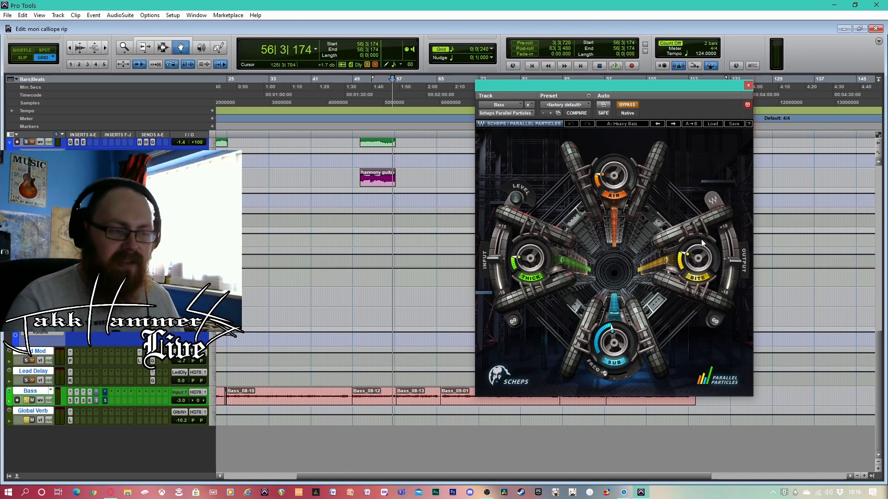
mouse_move(529, 253)
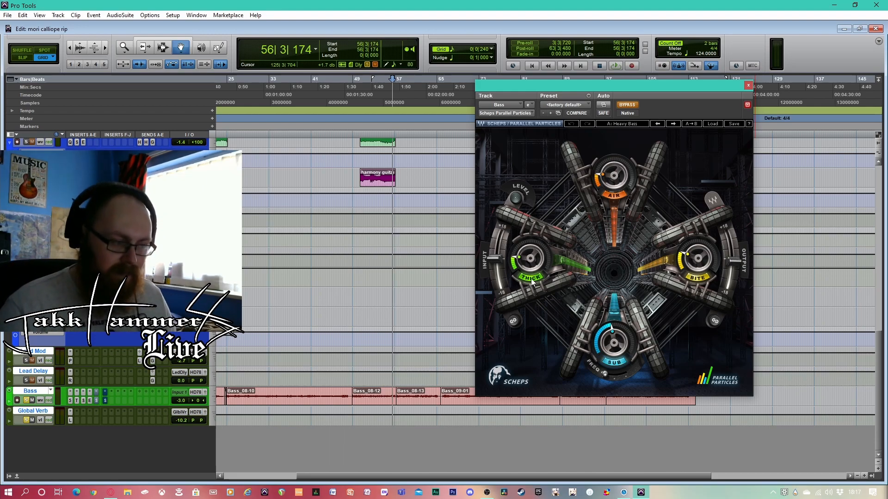
Play from about bar 51, take Parallel Particles out of bypass mid-playback, stop, and close its window
left_click(366, 89)
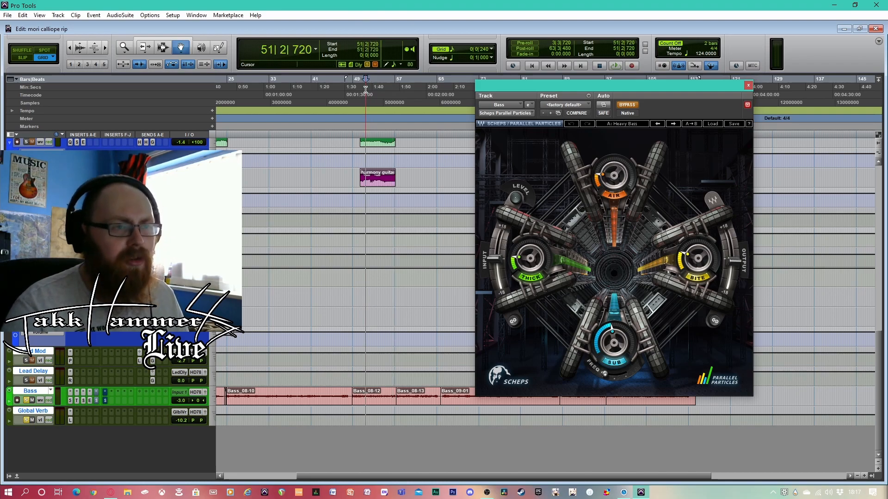
key("space")
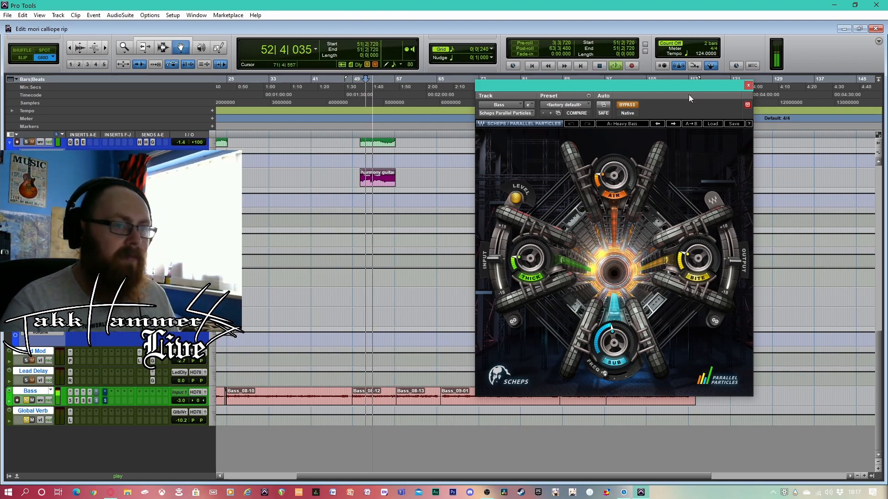
left_click(633, 106)
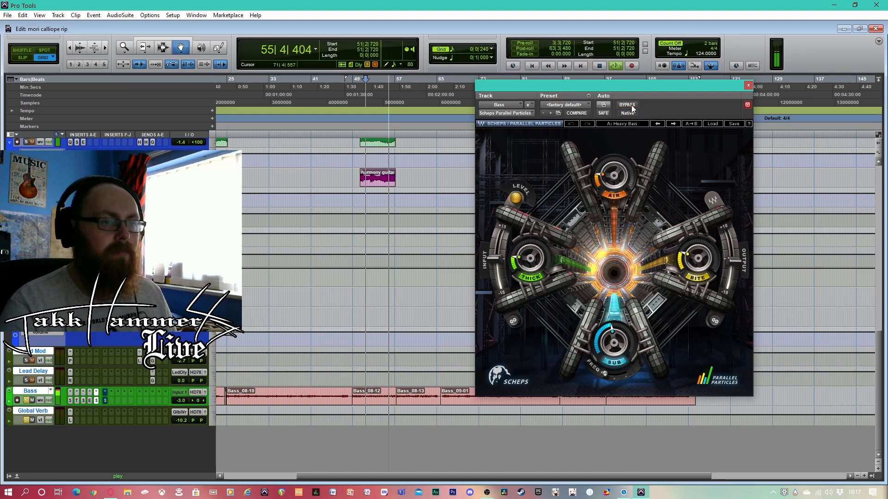
key("space")
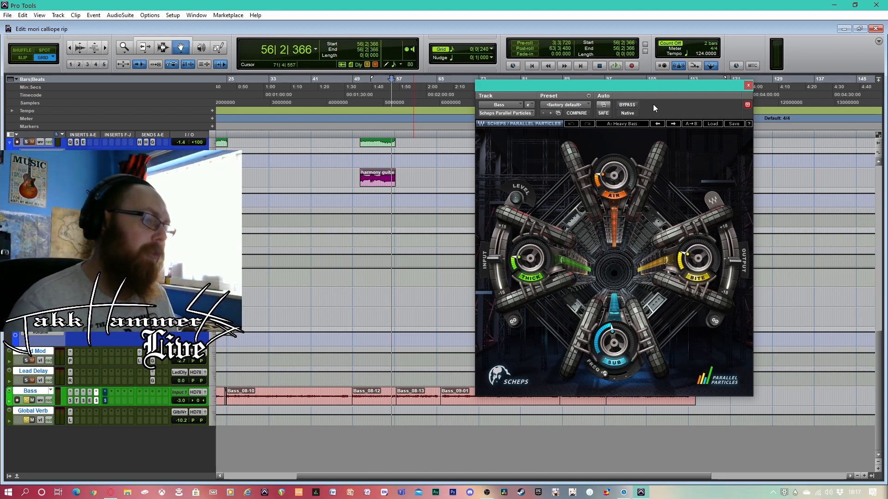
left_click(748, 85)
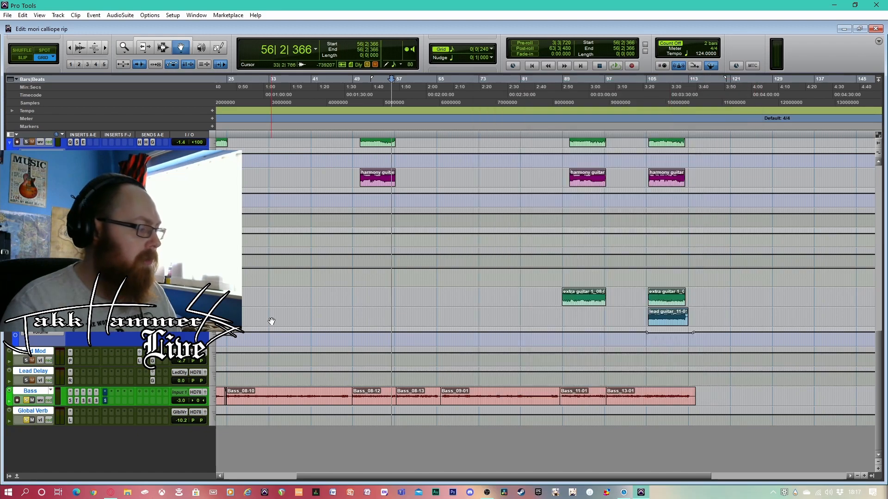
Open the Bass track's Scheps Omni Channel, take it out of bypass and set the second DS² band's frequency to 60 Hz
left_click(105, 400)
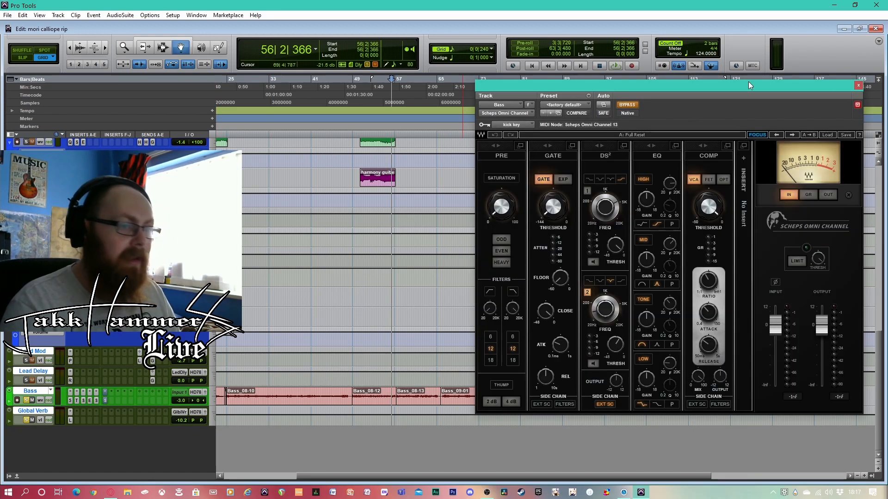
left_click(629, 104)
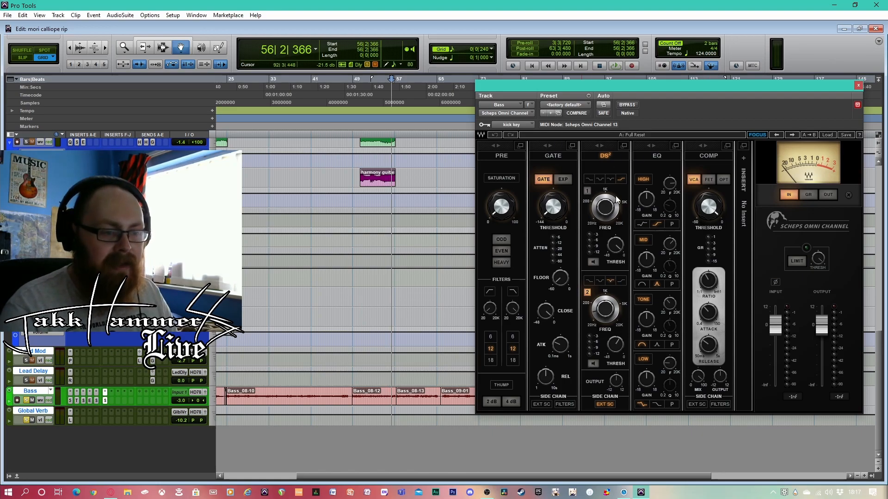
left_click_drag(605, 309, 604, 323)
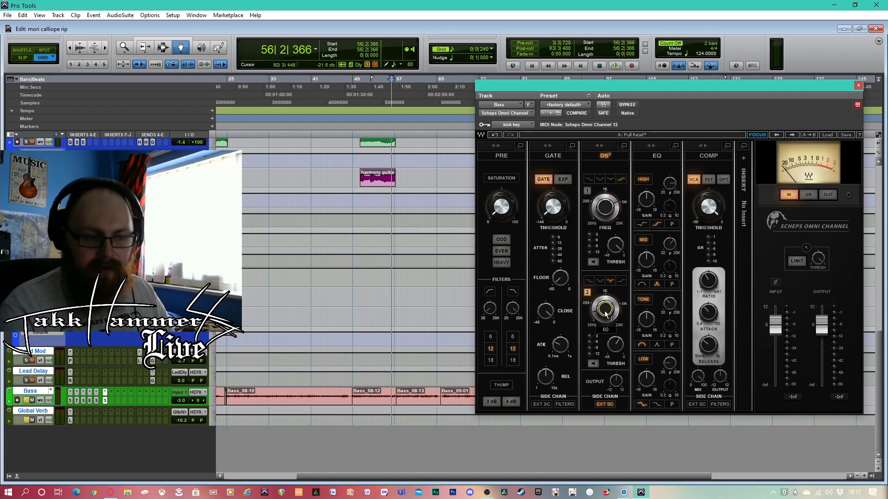
Open the drums track's kick key send and place its window beside the Omni Channel's gate section
scroll(344, 277, "up", 5)
scroll(345, 278, "up", 6)
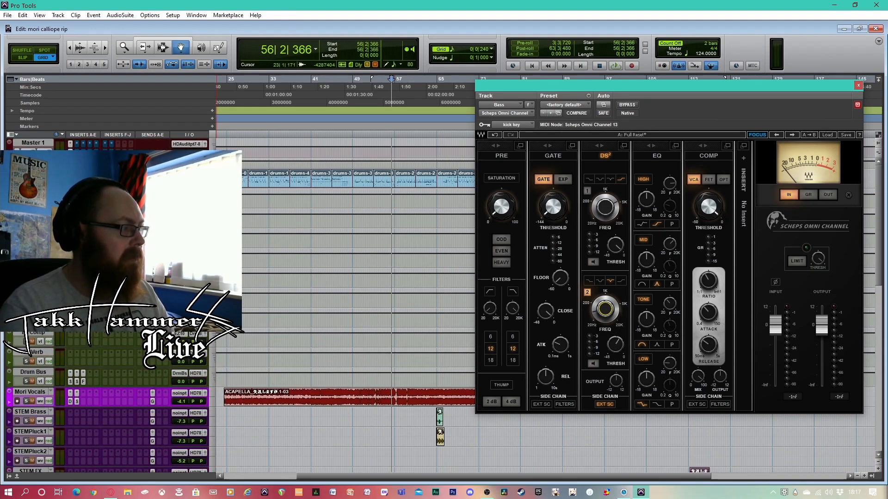
left_click(166, 182)
left_click_drag(463, 10, 471, 169)
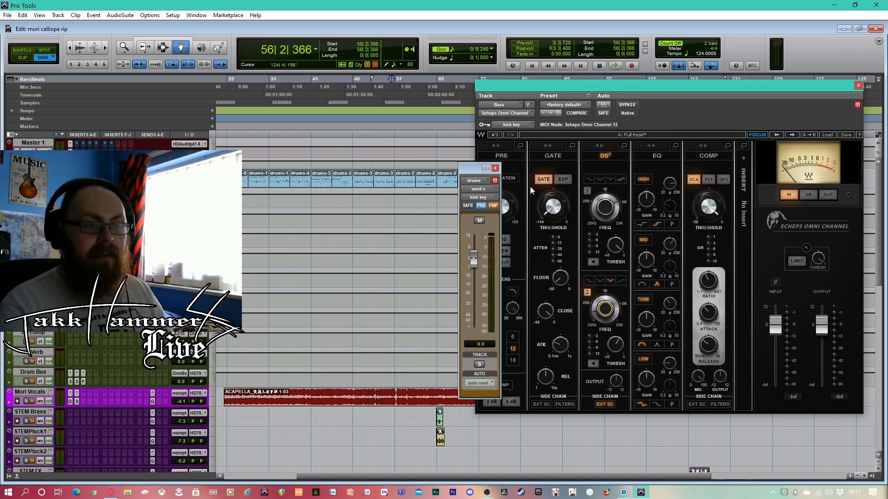
Move the drums track's kick key send window aside, then close it and the Bass track's Omni Channel
left_click_drag(466, 169, 453, 165)
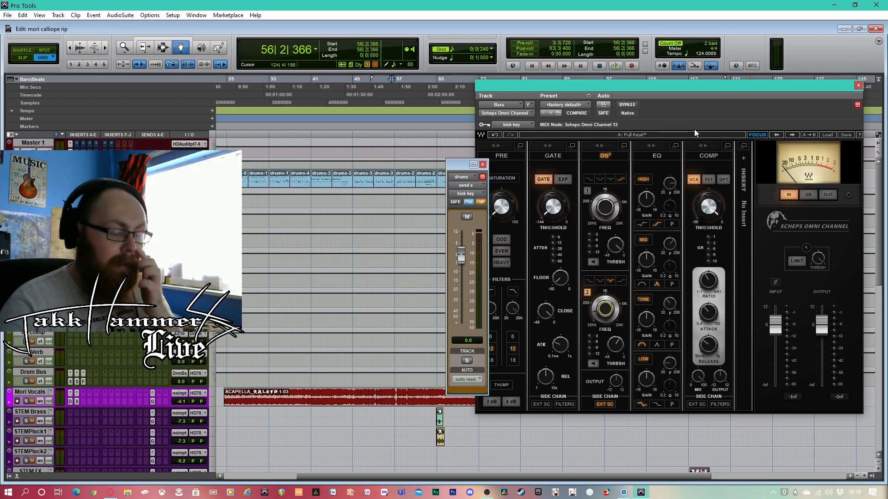
left_click(483, 165)
left_click(857, 86)
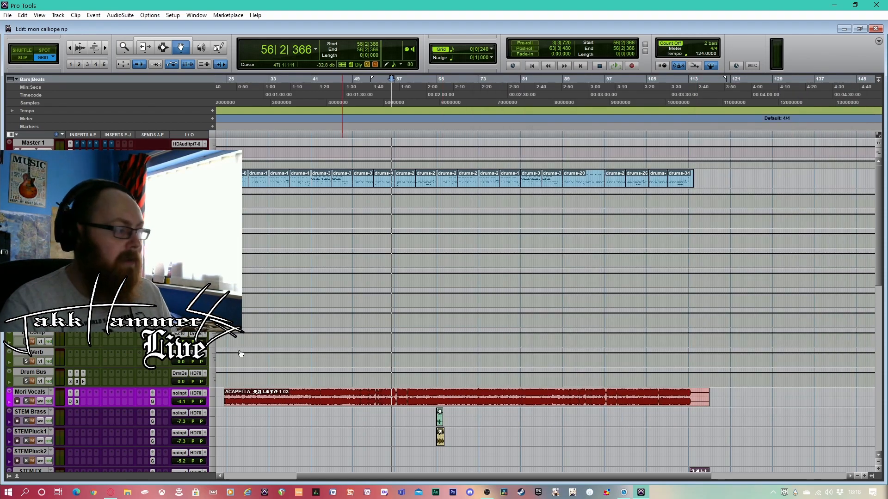
Locate the rhythm guitar tracks and examine rhythm guitar 1's EQ3 7-Band curve, closing its window when done
scroll(179, 360, "down", 10)
scroll(180, 360, "down", 6)
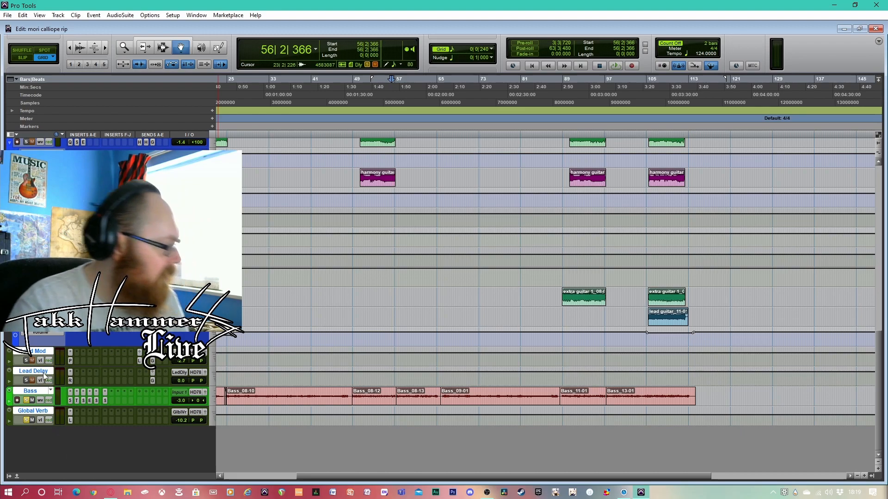
scroll(143, 411, "up", 6)
scroll(139, 409, "down", 5)
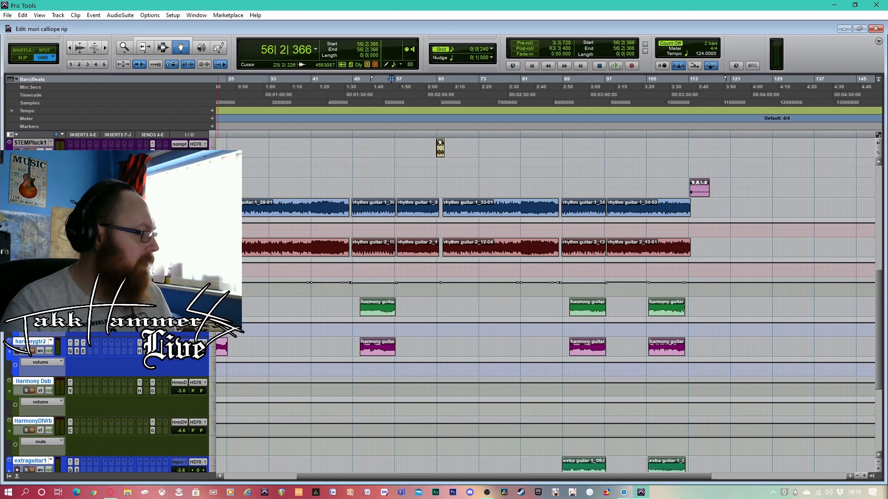
scroll(546, 306, "down", 5)
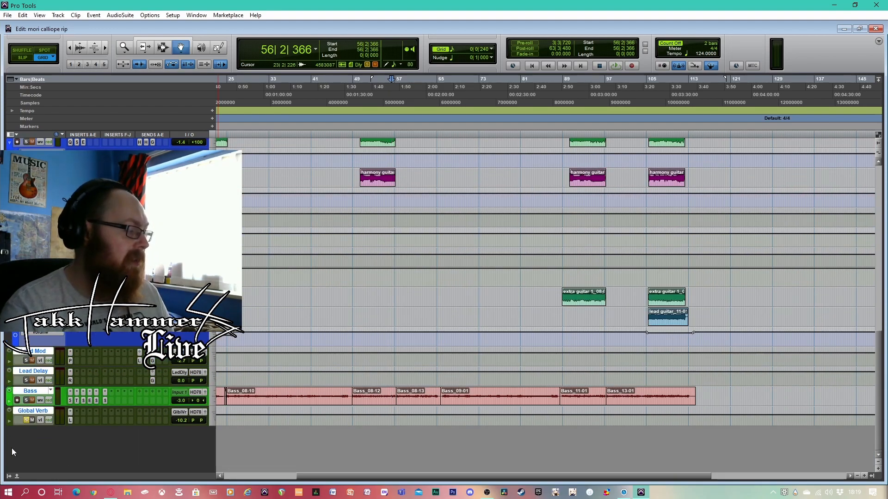
scroll(156, 389, "up", 6)
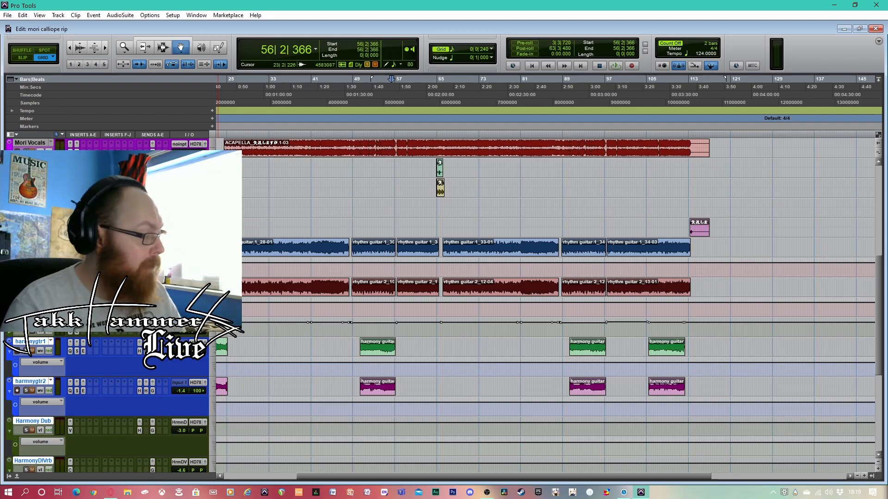
left_click(83, 252)
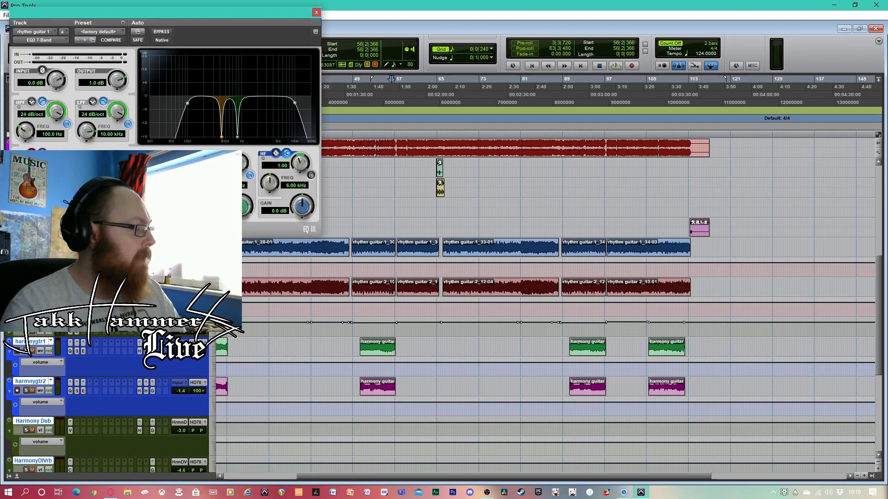
left_click(317, 13)
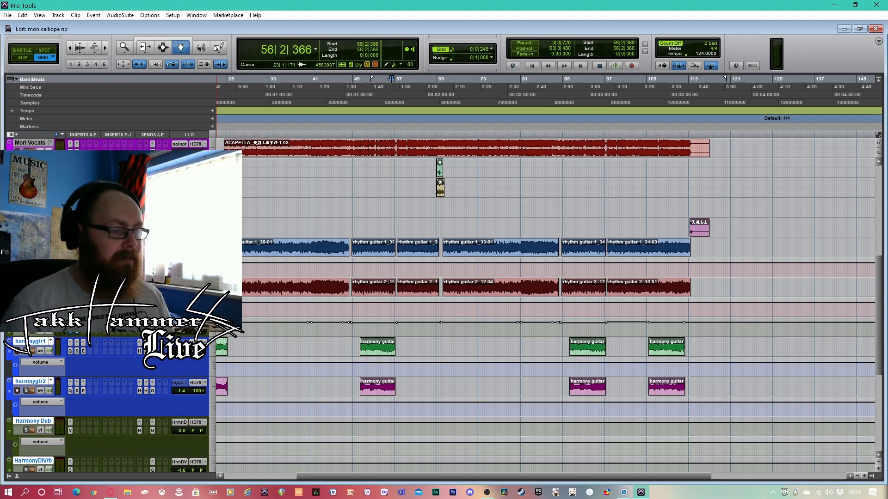
Play the rhythm guitars briefly from about bar 41 and stop
scroll(546, 305, "up", 1)
scroll(546, 306, "up", 3)
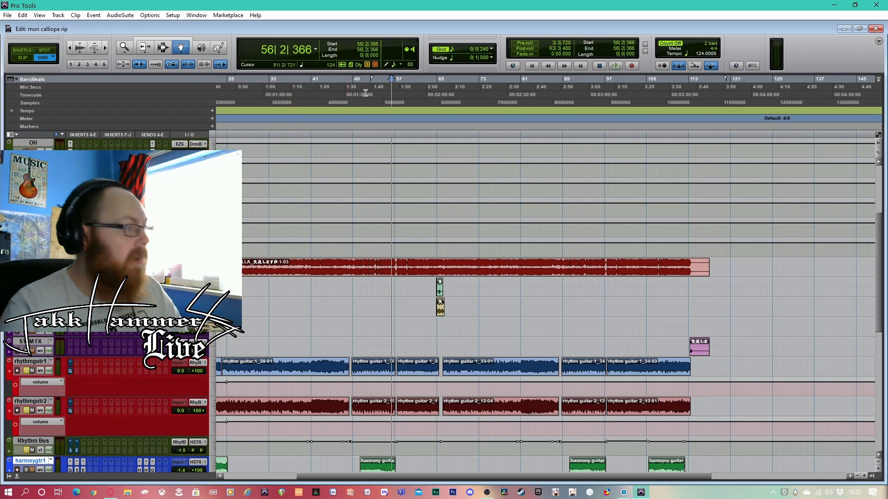
left_click(366, 148)
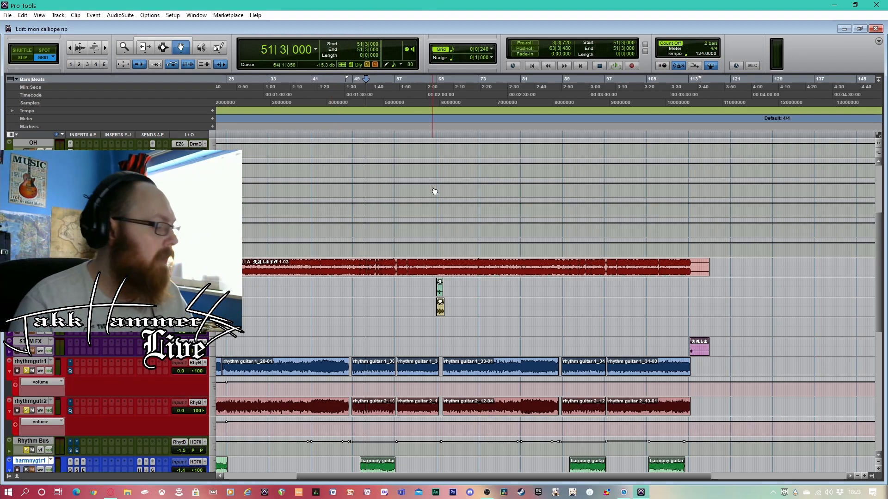
scroll(349, 242, "down", 4)
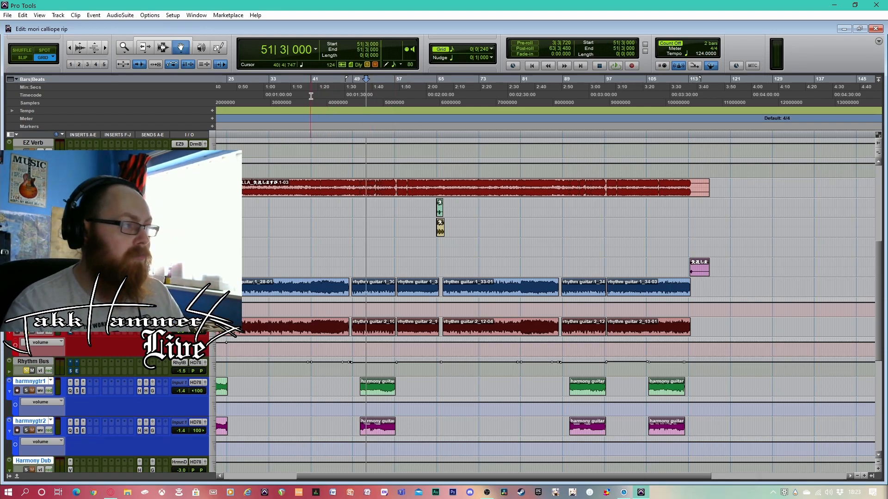
left_click(291, 127)
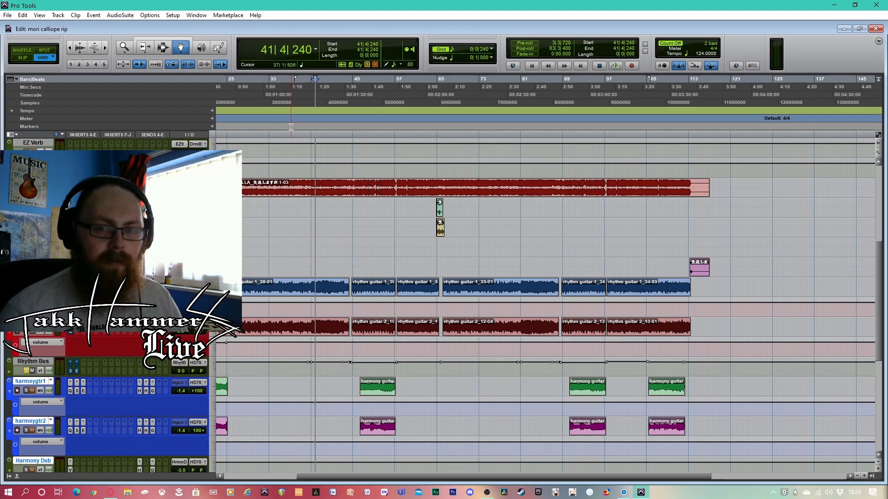
key("space")
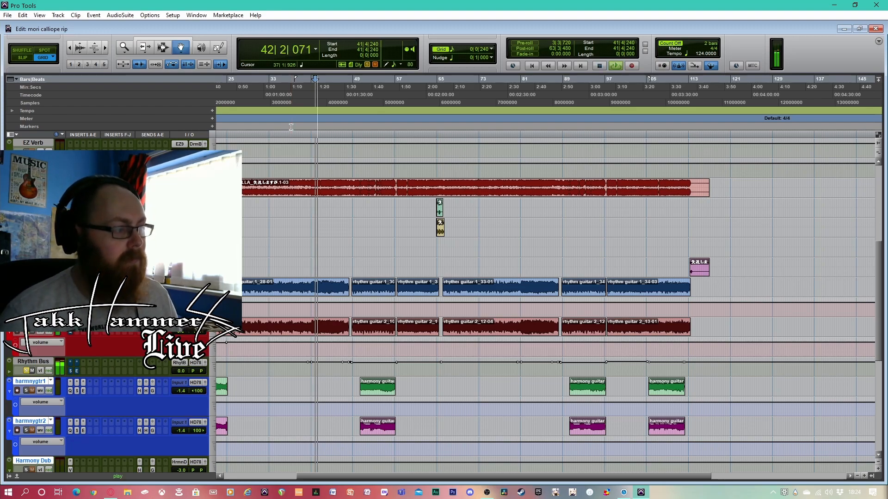
key("space")
Play the rhythm guitars from about bar 28, pausing at about bar 37 and resuming until about bar 39
left_click(248, 91)
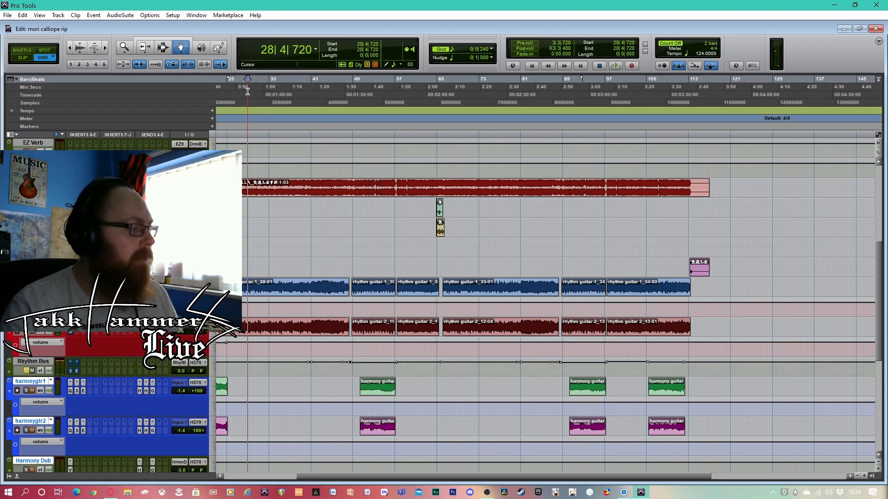
key("space")
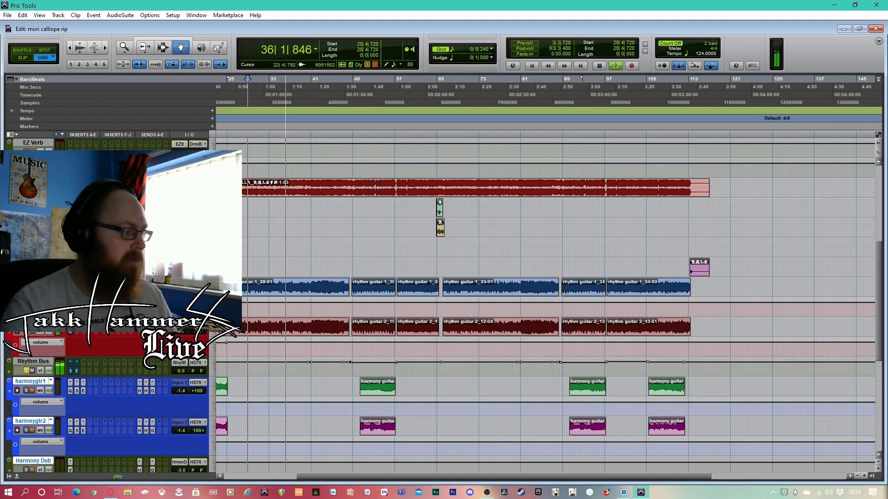
key("space")
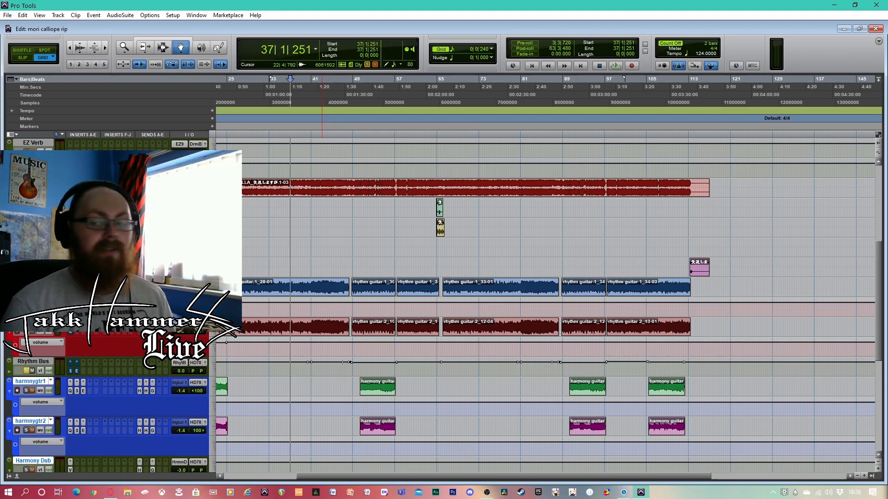
key("space")
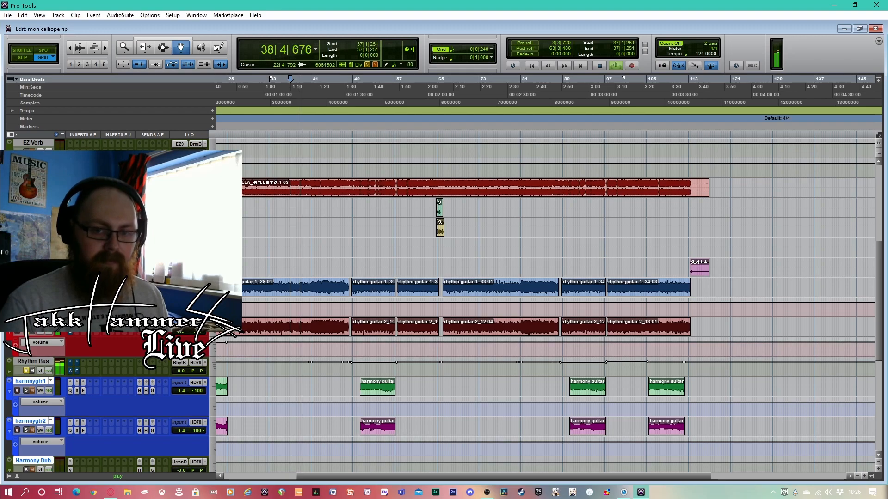
key("space")
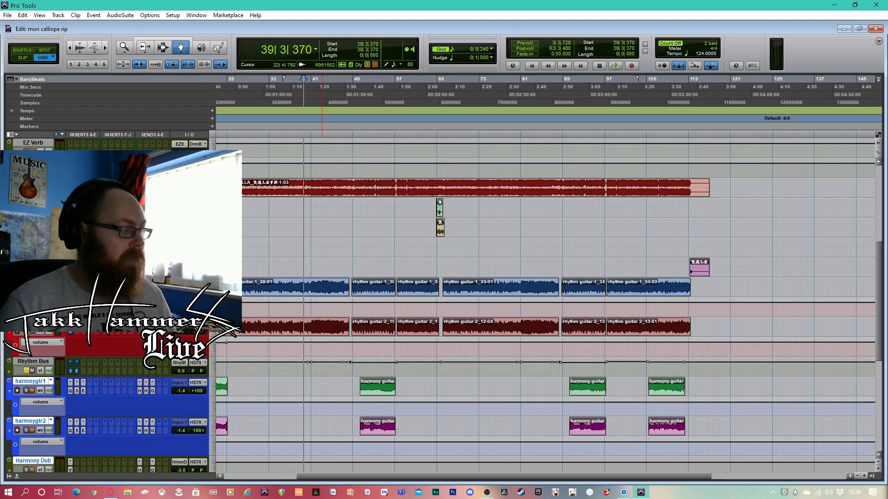
Open rhythm guitar 1's EQ3 7-Band and place its window over the empty arrangement area, clear of the track controls
scroll(111, 346, "down", 1)
scroll(111, 346, "up", 5)
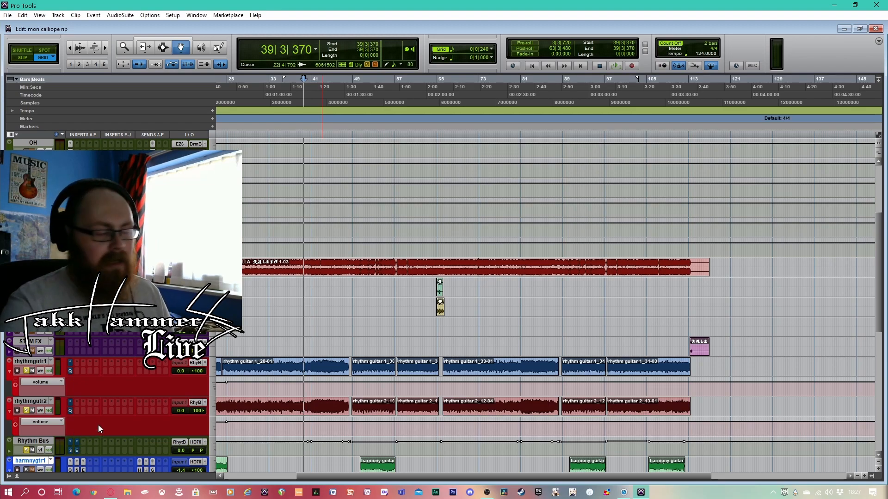
left_click(70, 371)
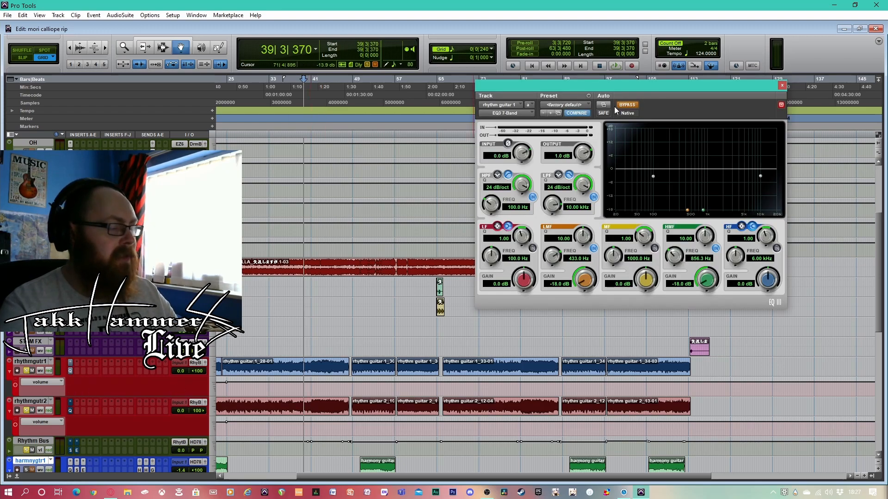
left_click_drag(645, 86, 666, 154)
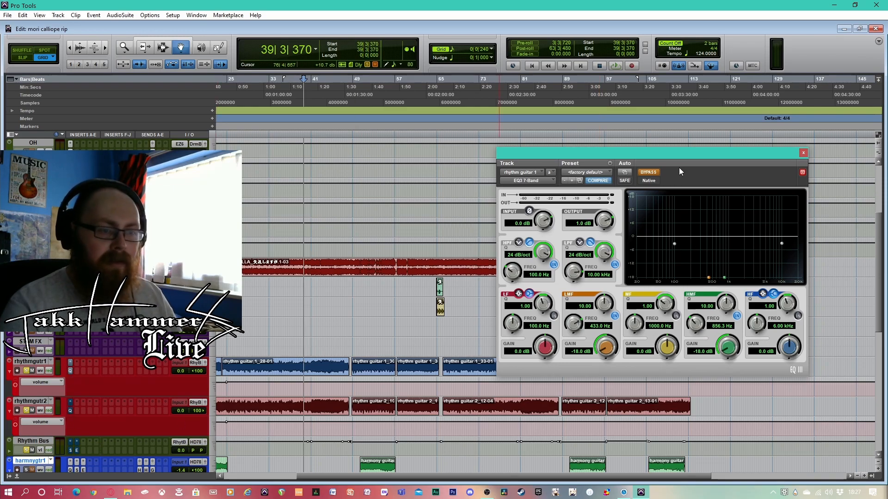
left_click_drag(693, 162, 682, 161)
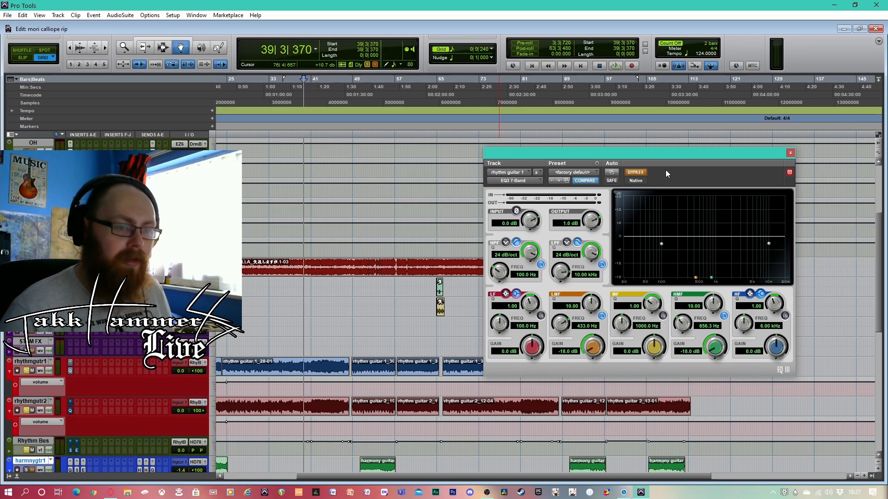
Toggle the rhythm guitar 1 EQ's bypass repeatedly to compare its flat and filtered curves, leaving the EQ active
left_click(641, 175)
left_click(640, 175)
left_click(641, 175)
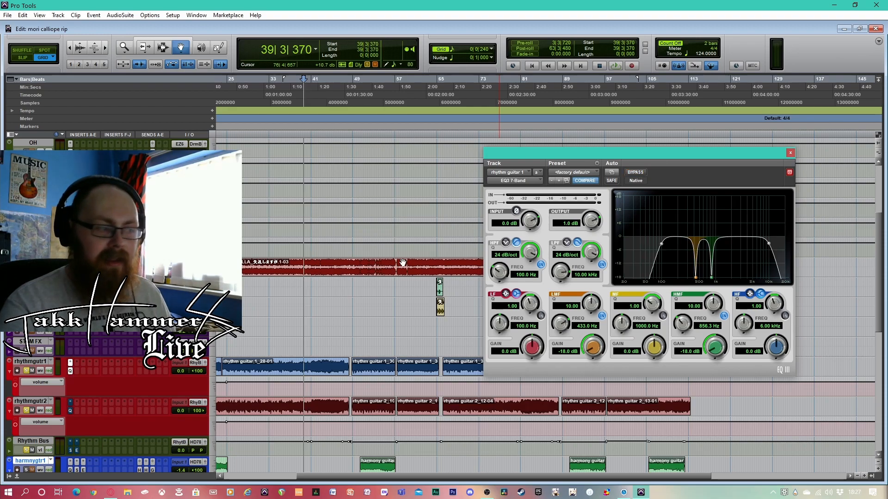
left_click(639, 176)
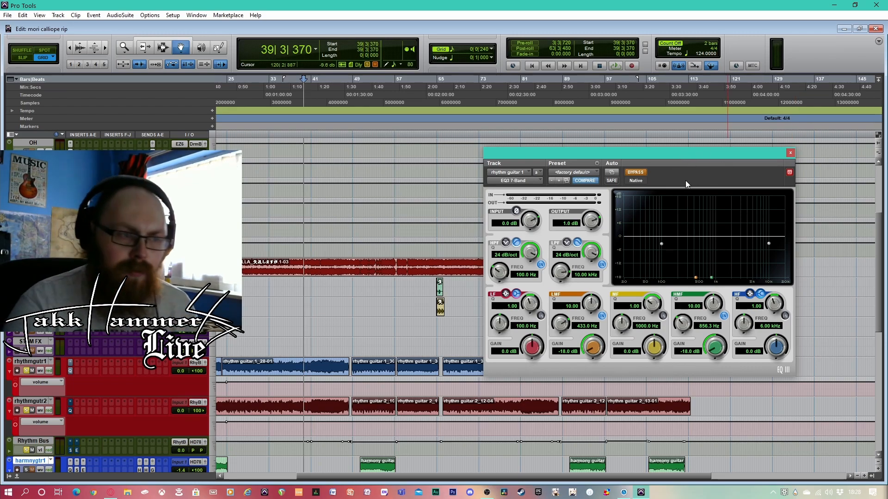
left_click(639, 172)
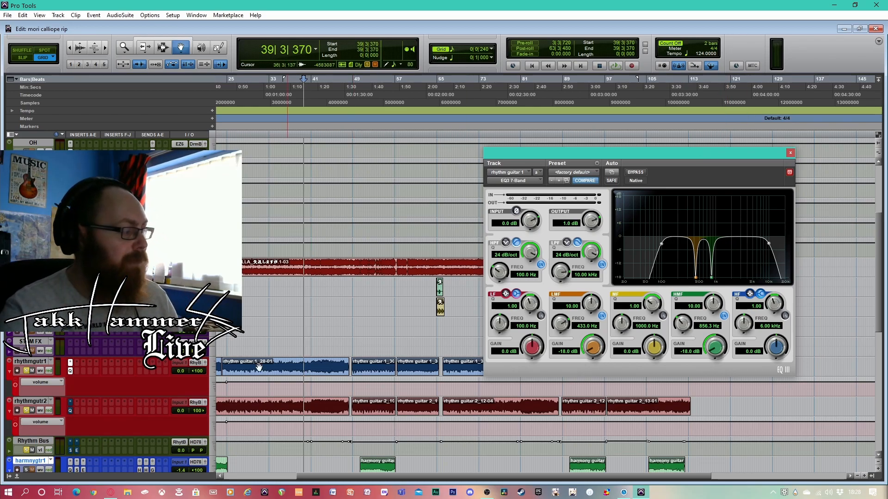
Bypass rhythm guitar 1's EQ, play from bar 38, reactivate it mid-playback, then stop and close its window
left_click(70, 364, "ctrl")
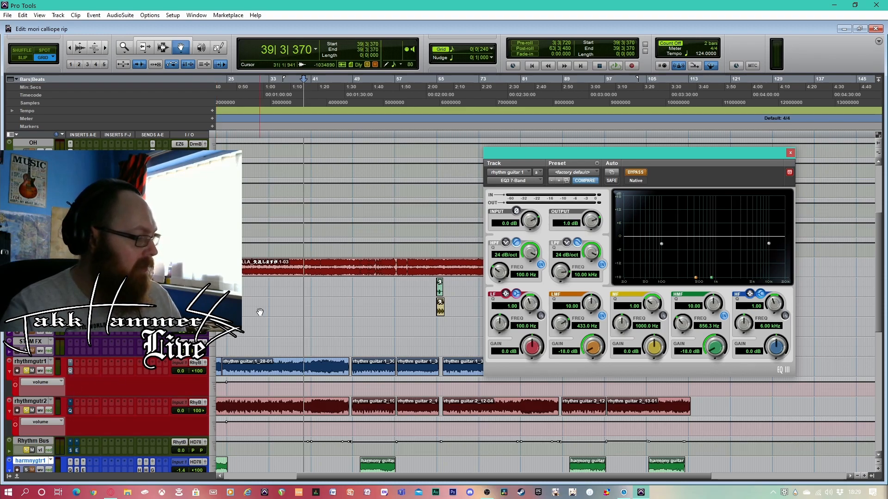
left_click(296, 99)
key("space")
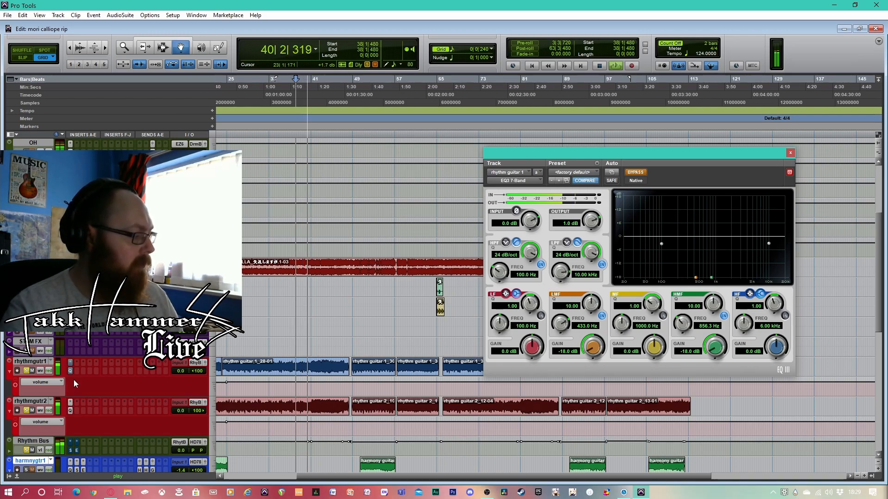
left_click(70, 363, "ctrl")
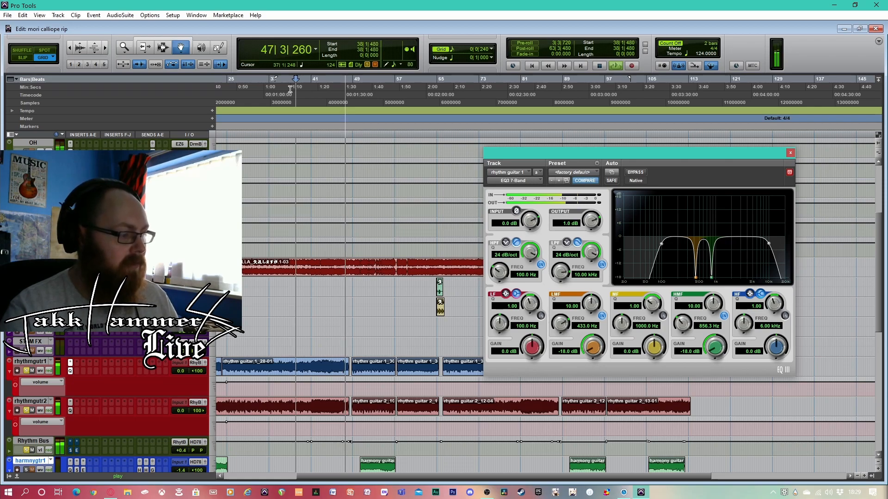
key("space")
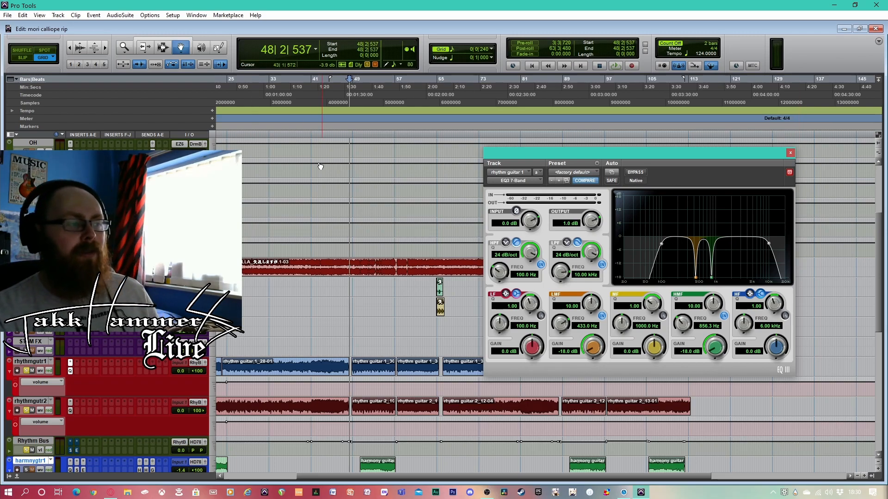
left_click(297, 102)
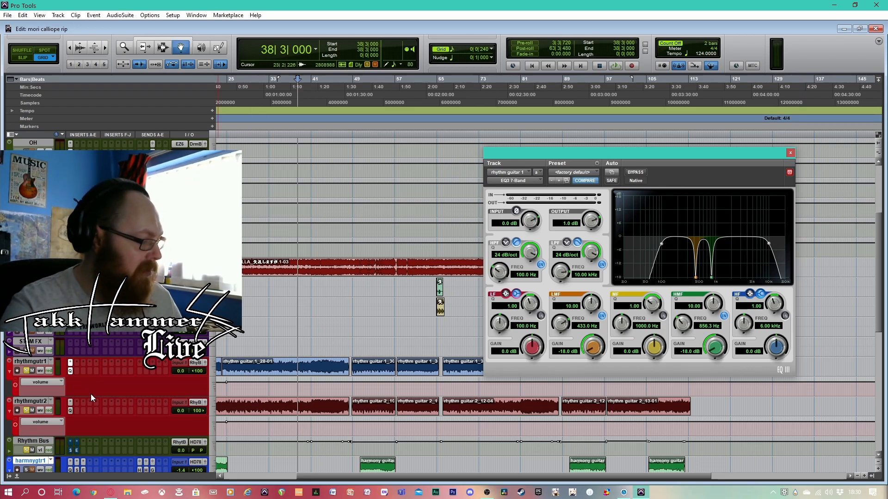
left_click(790, 153)
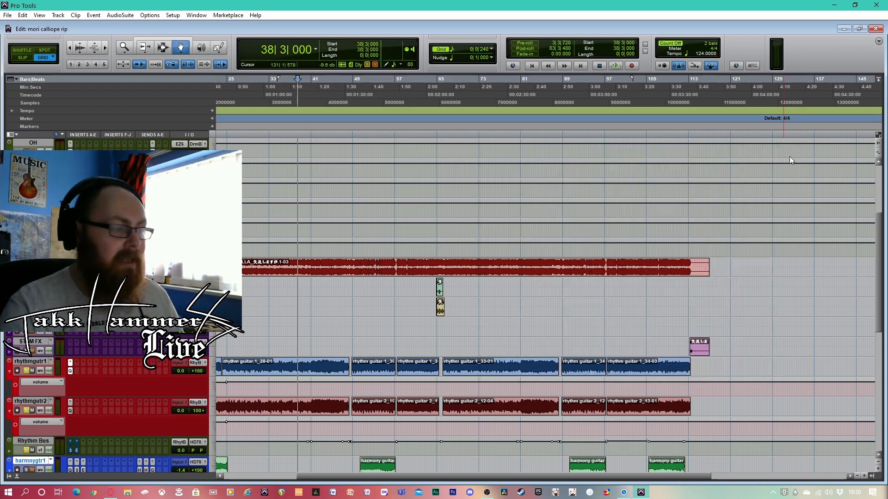
Open the Rhythm Bus's Scheps Omni Channel, play from bar 33 and take the plug-in out of bypass mid-playback
left_click(73, 442)
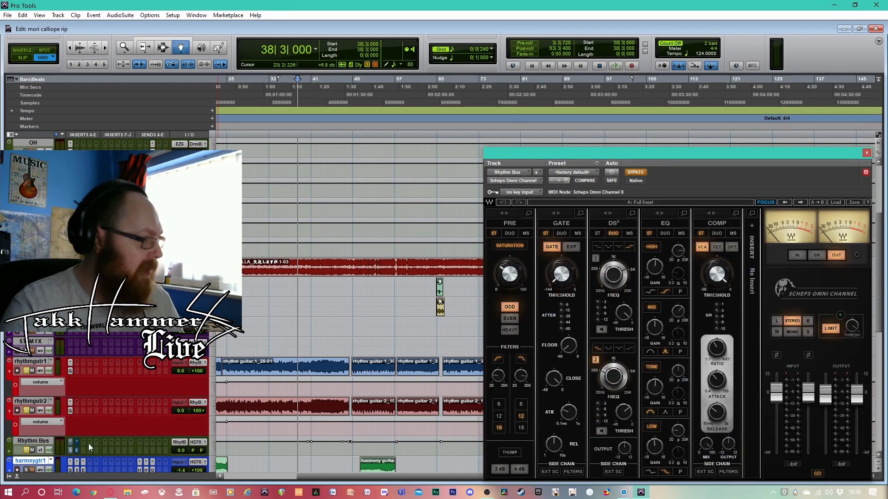
left_click_drag(733, 152, 704, 104)
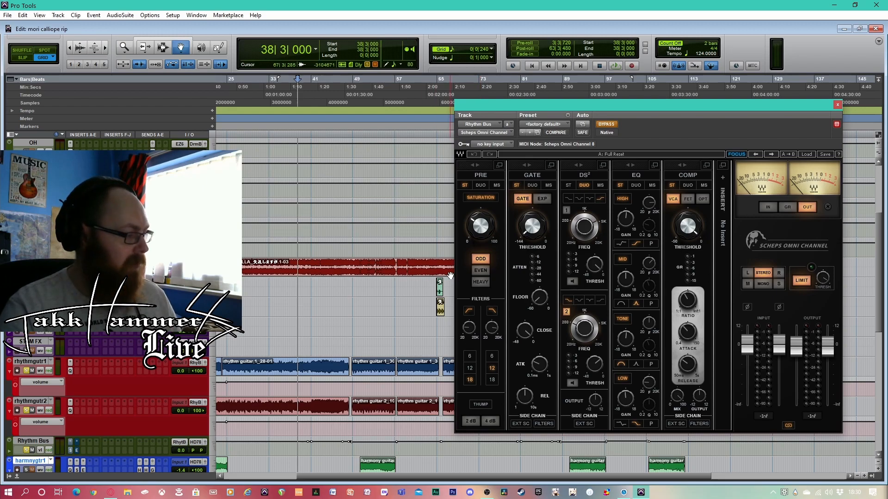
left_click(272, 103)
key("space")
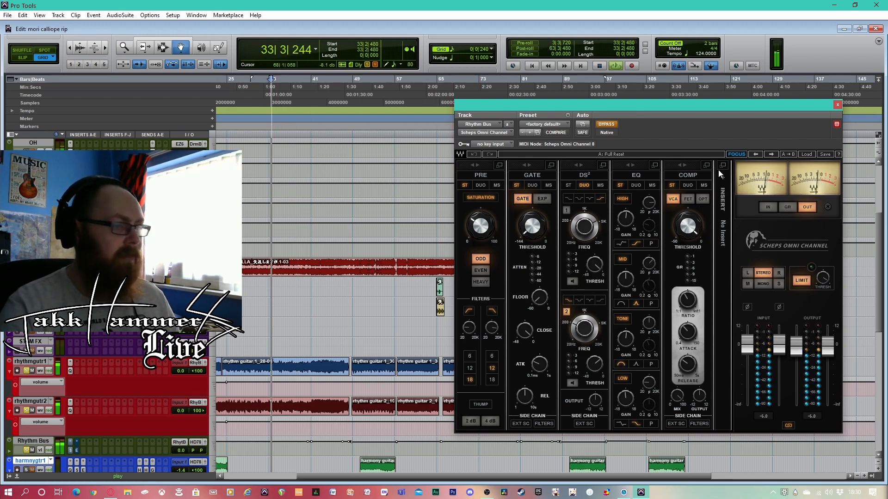
left_click(606, 124)
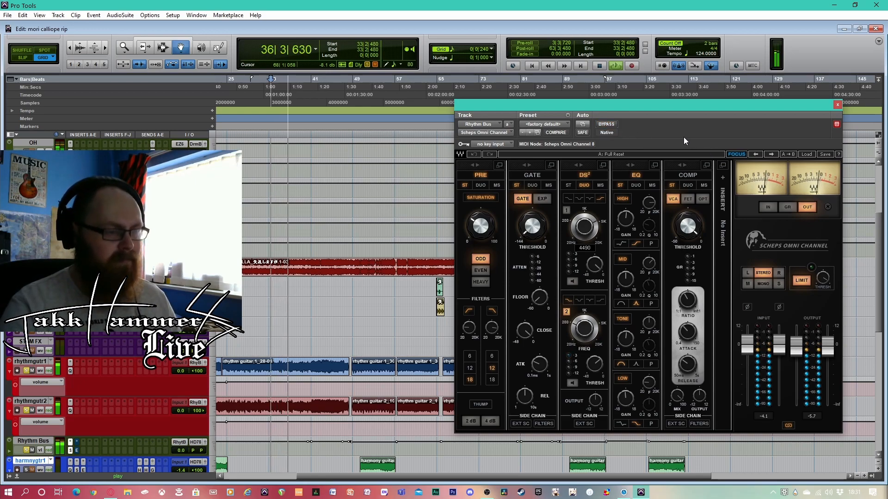
Stop playback and examine the Omni Channel's four EQ bands, including their gain and frequency settings
key("space")
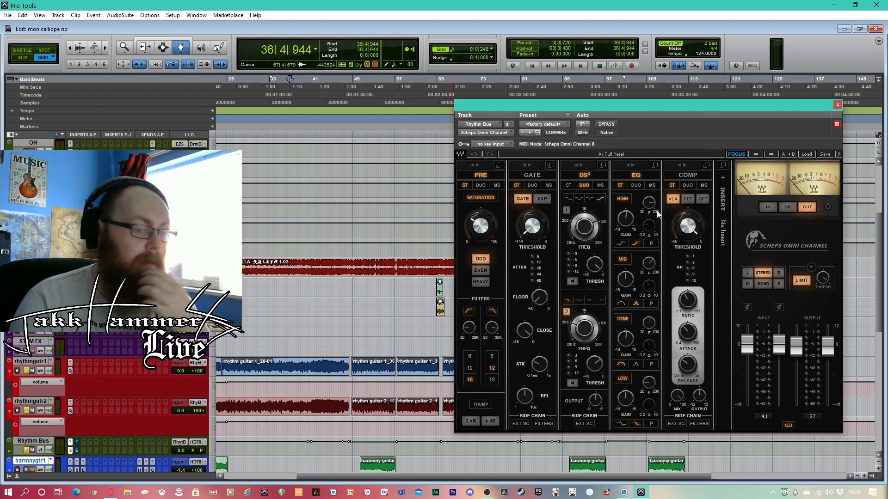
mouse_move(625, 346)
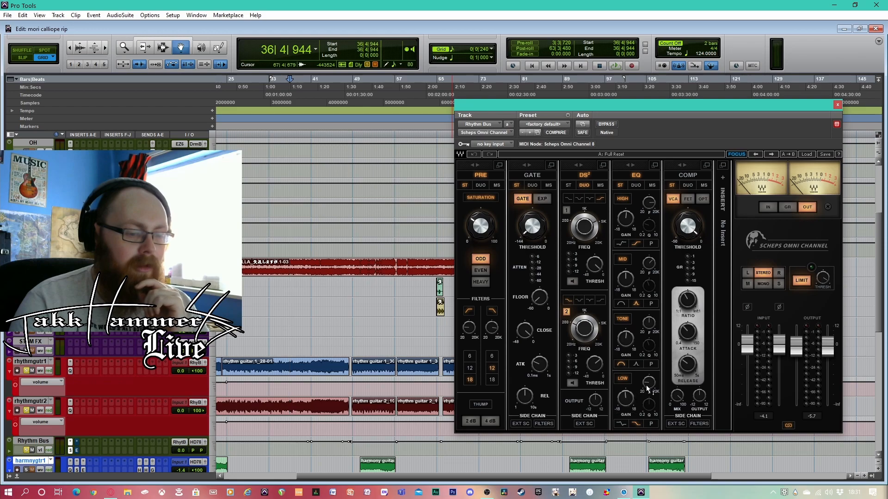
mouse_move(649, 388)
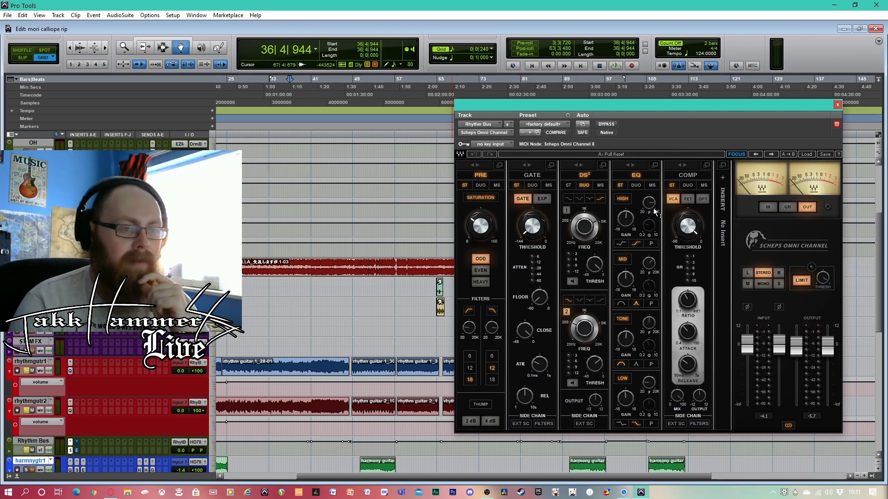
mouse_move(652, 204)
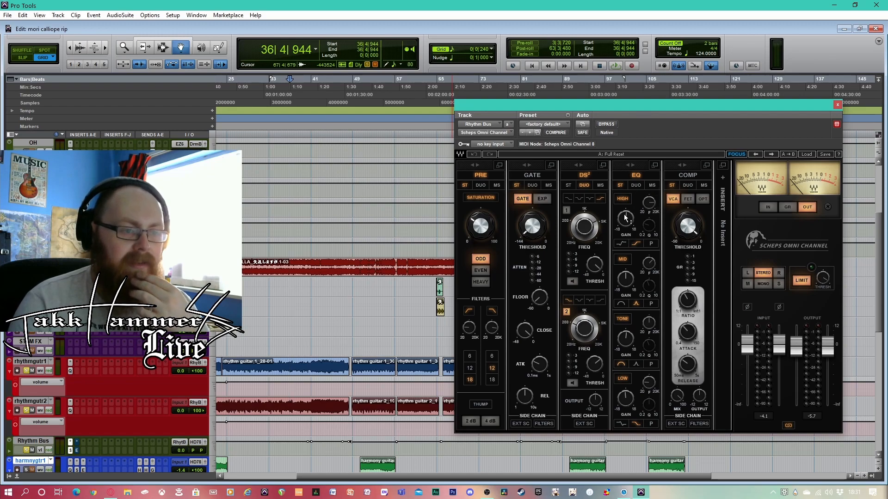
mouse_move(625, 217)
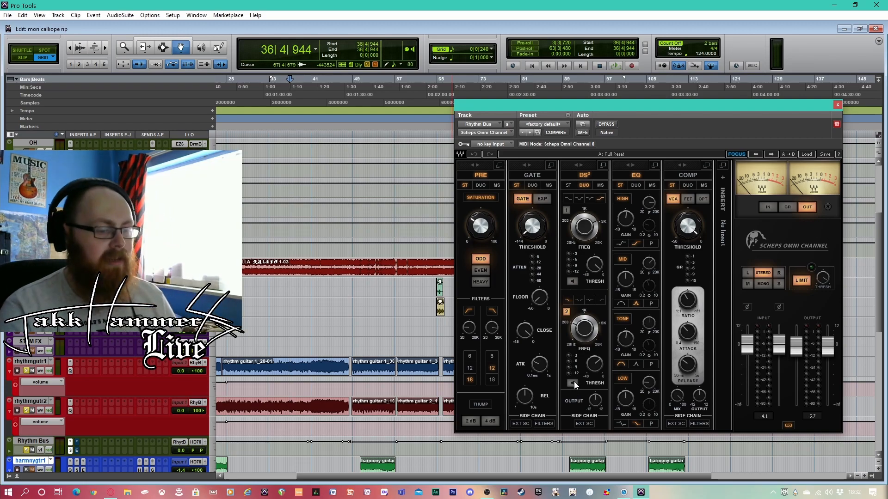
Play from bar 34, monitor only the second DS² band of the Omni Channel, then end its solo listening and stop
left_click(277, 136)
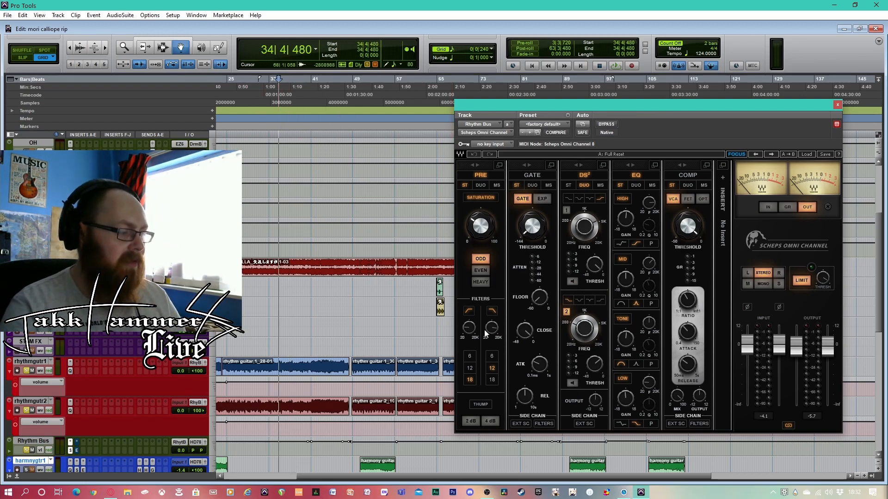
key("space")
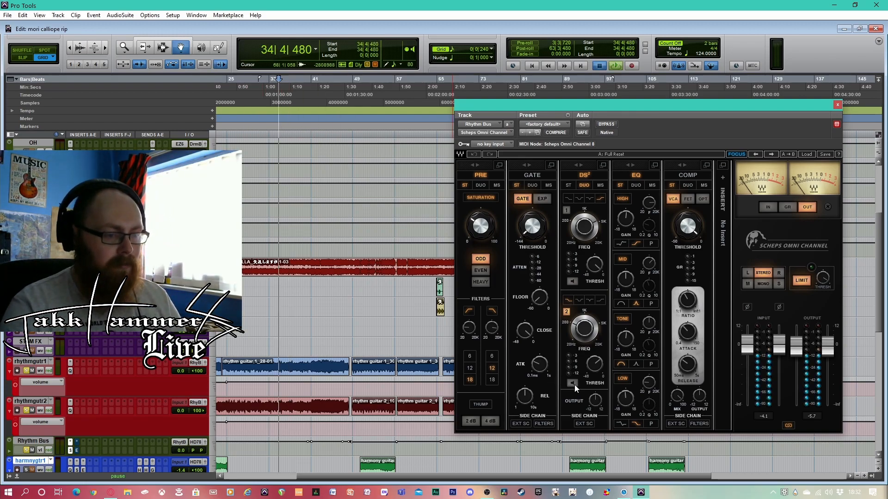
left_click(572, 384)
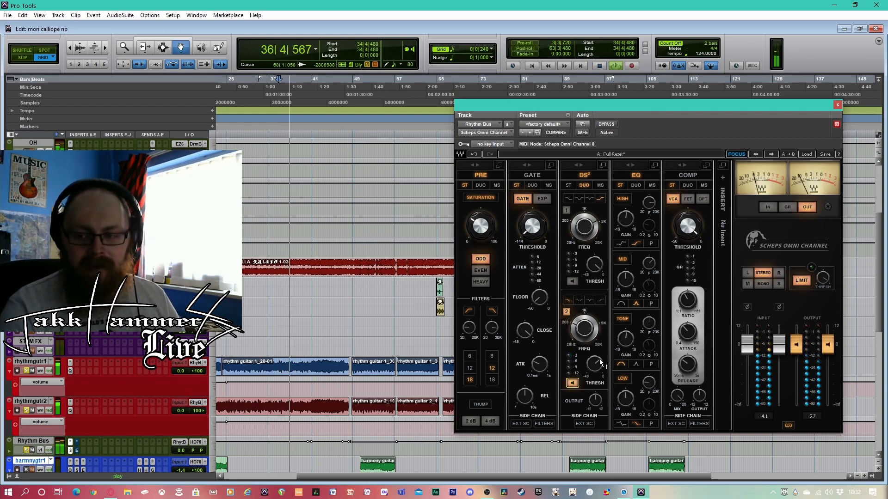
left_click(573, 383)
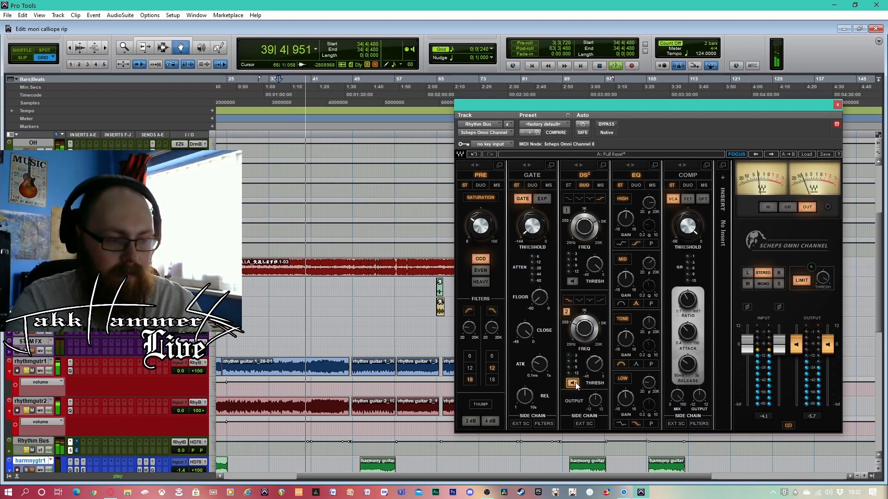
key("space")
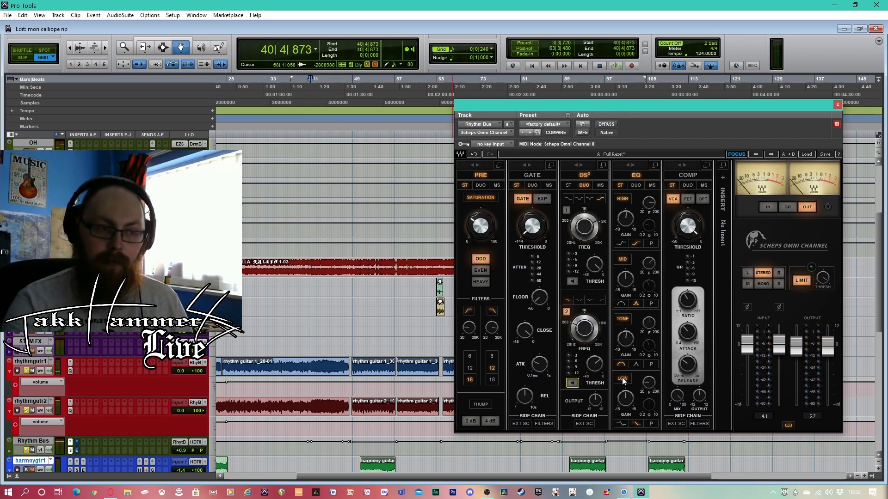
mouse_move(581, 327)
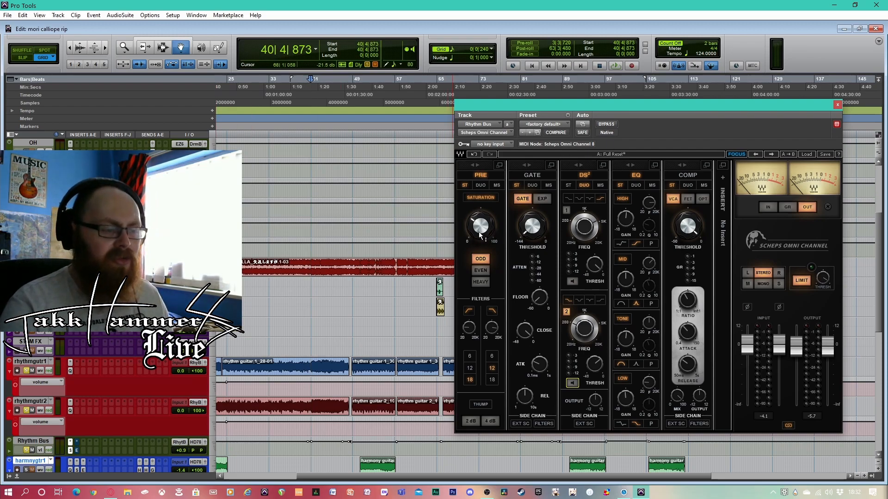
Open the Rhythm Bus's Enhanced EQ and place its window just above the rhythm guitar clips
left_click(76, 453)
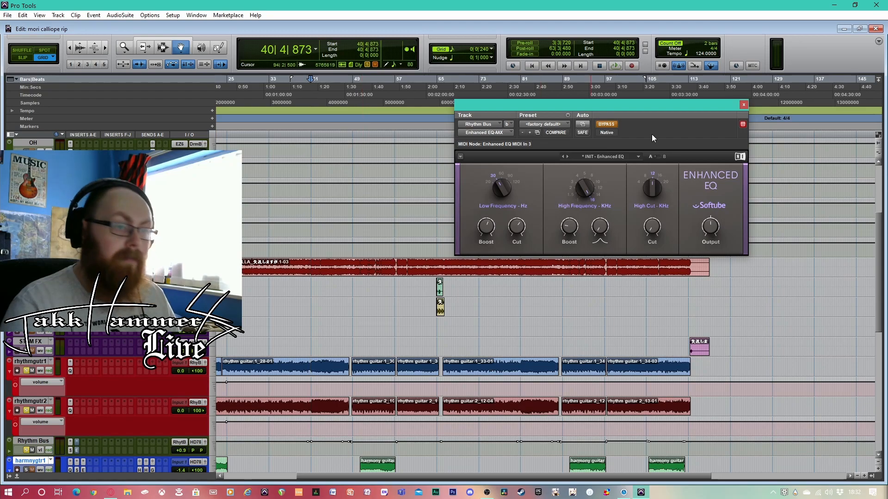
left_click_drag(655, 101, 674, 177)
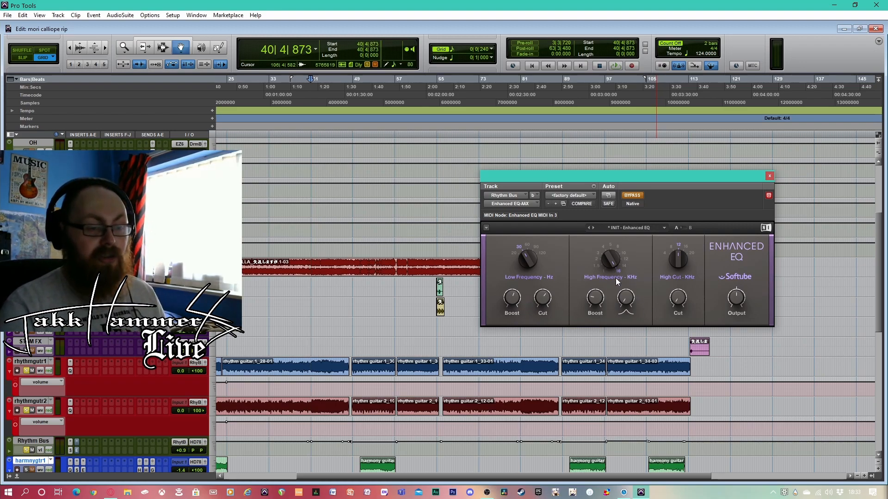
mouse_move(599, 302)
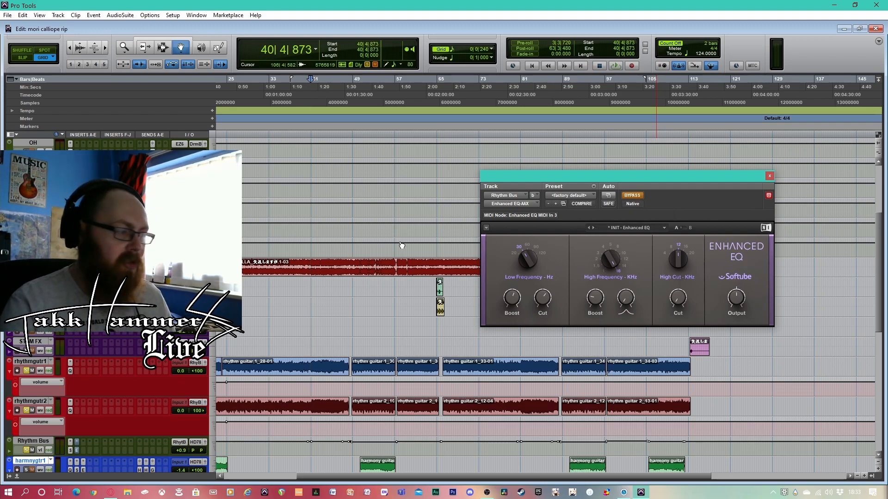
Play from bar 39, toggle the Enhanced EQ's bypass to compare, leave the EQ active, then stop and close its window
left_click(300, 93)
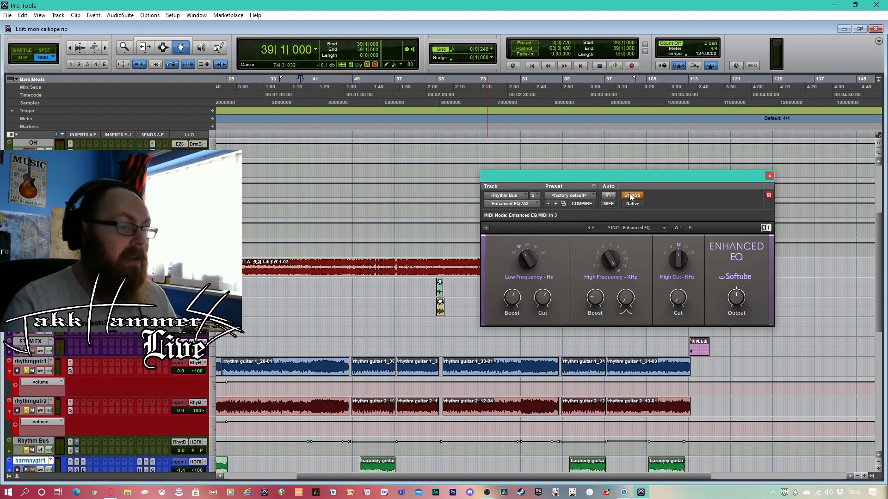
key("space")
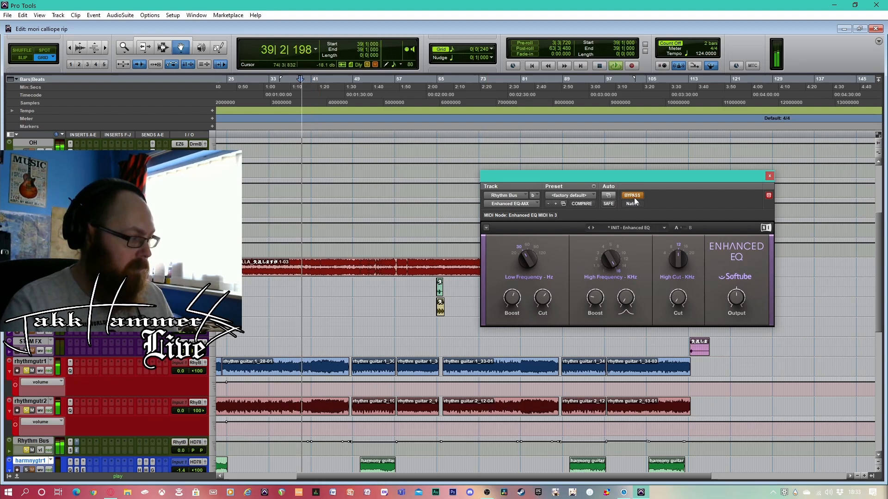
left_click(631, 196)
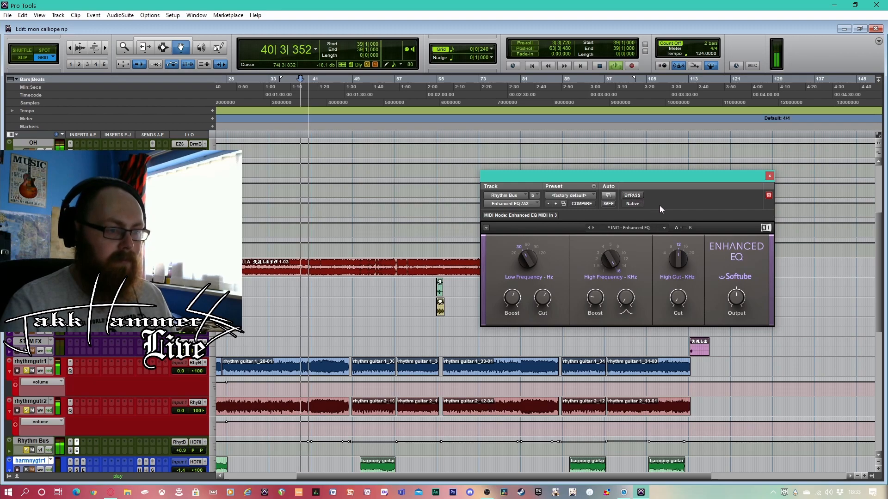
left_click(632, 196)
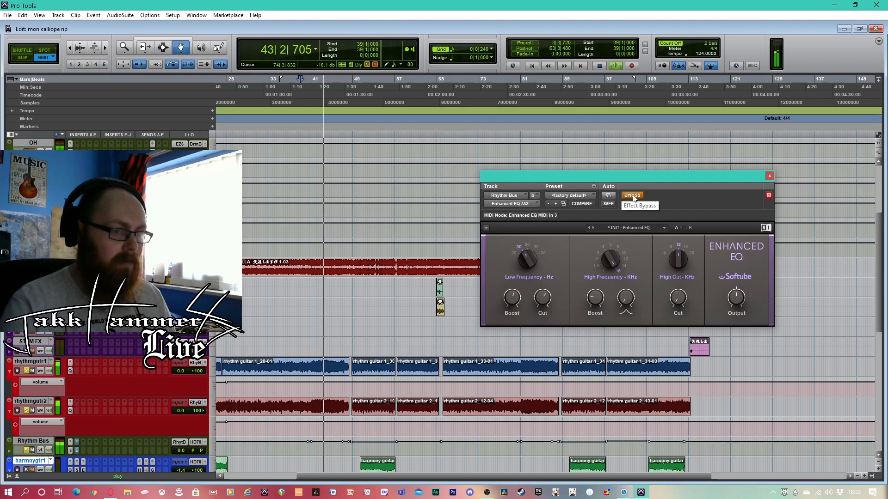
left_click(633, 196)
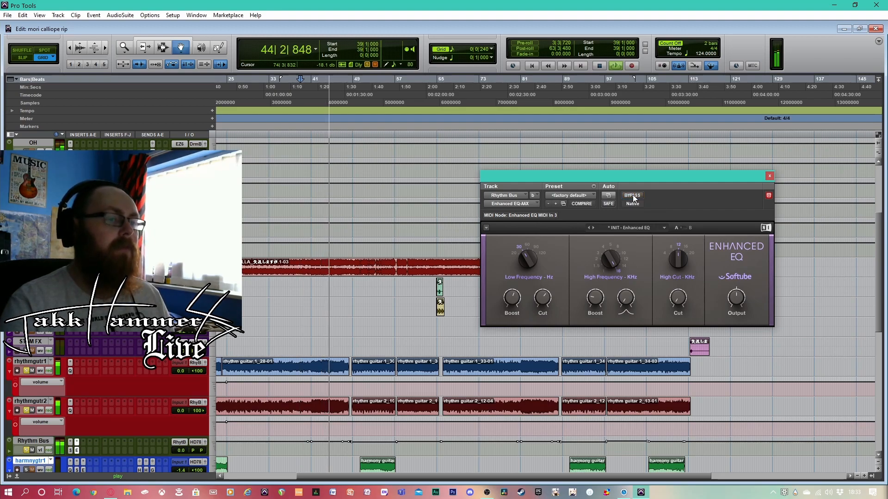
key("space")
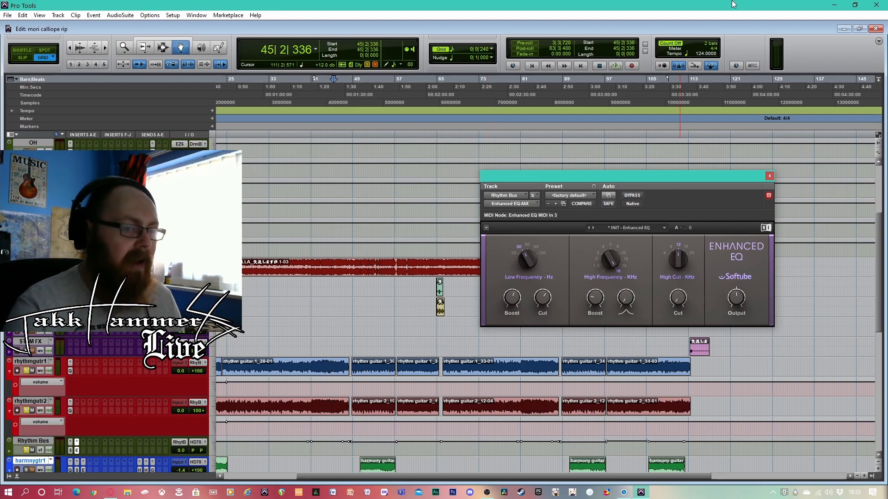
left_click(770, 177)
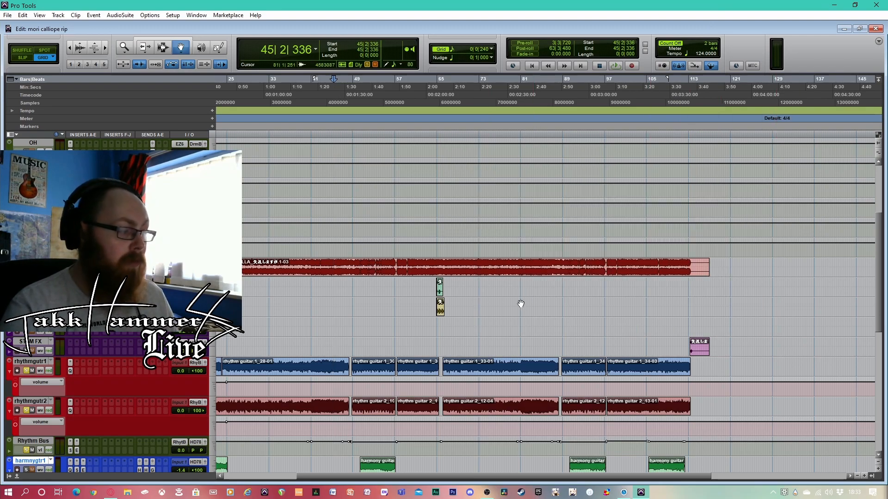
Take the Rhythm Bus and the rhythm guitar tracks out of solo
scroll(521, 304, "down", 1)
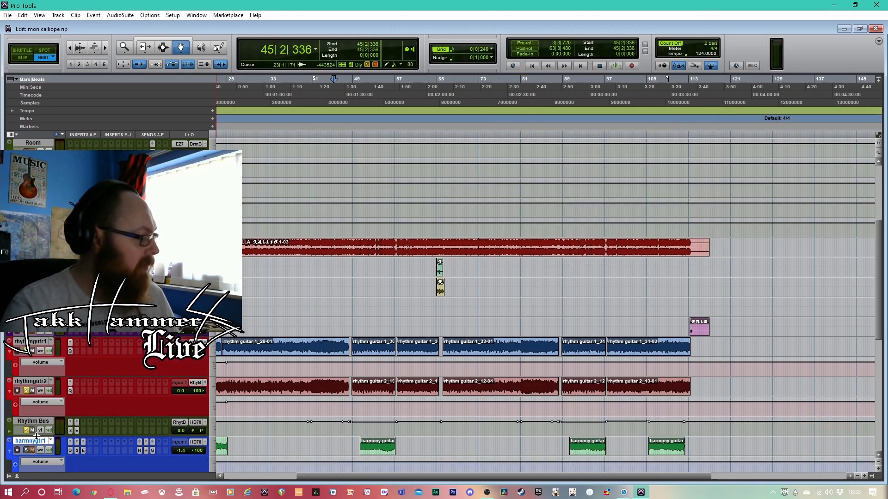
left_click(26, 431)
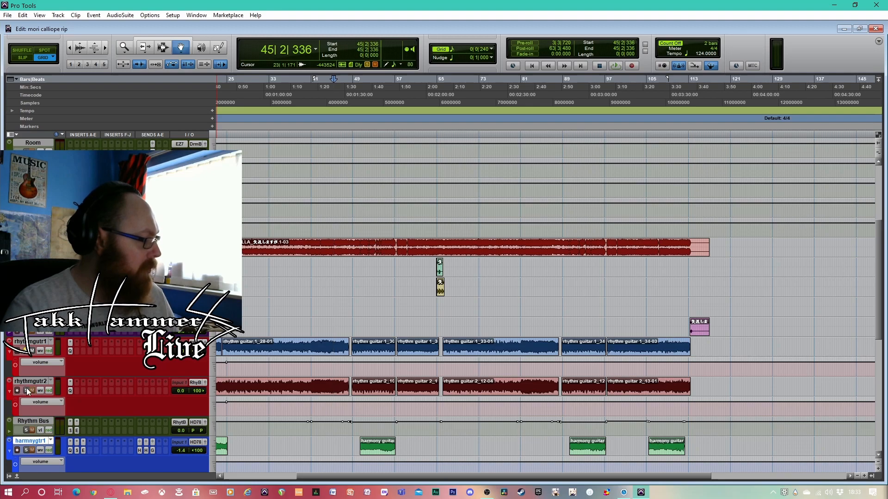
scroll(51, 351, "down", 4)
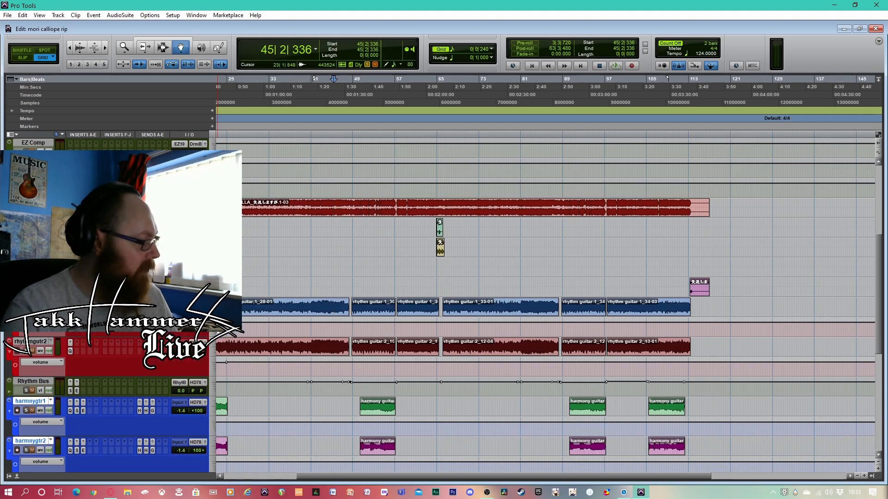
Solo both harmony guitar tracks and bypass their first three inserts
scroll(74, 329, "down", 2)
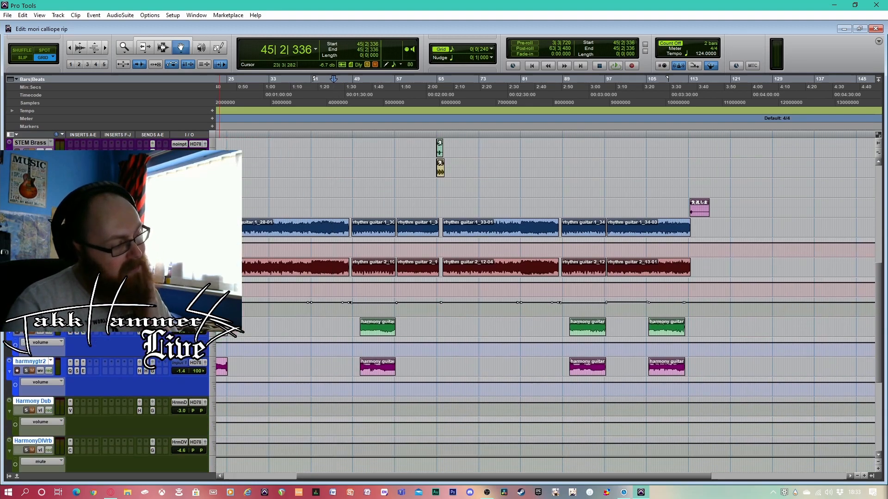
scroll(264, 329, "up", 1)
scroll(265, 329, "up", 2)
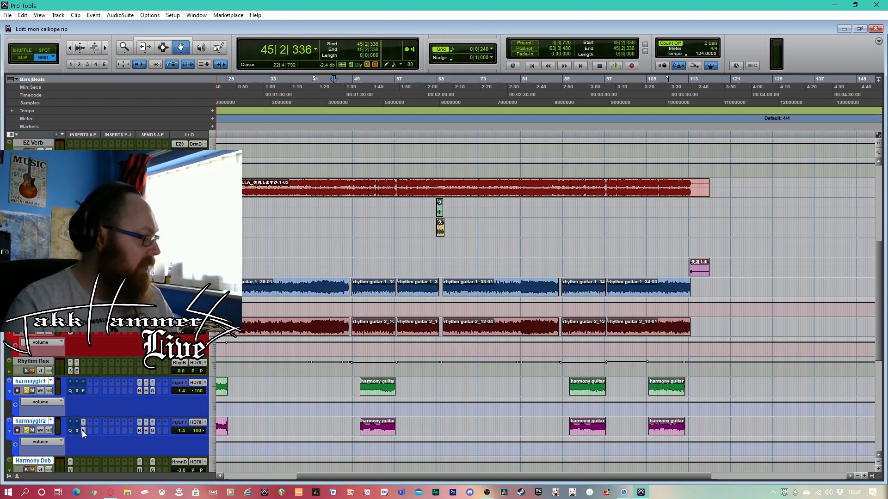
scroll(275, 436, "up", 1)
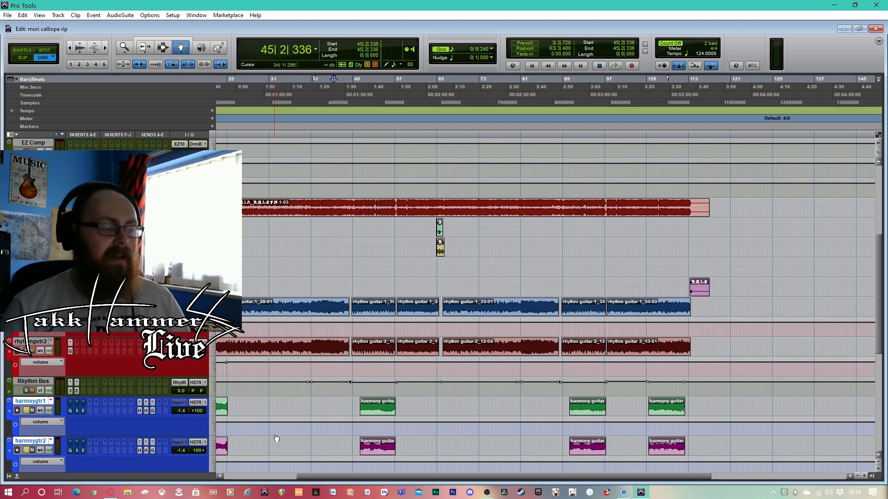
Listen to the soloed harmony guitars from bar 49 with their inserts bypassed, then stop playback
left_click(362, 95)
key("space")
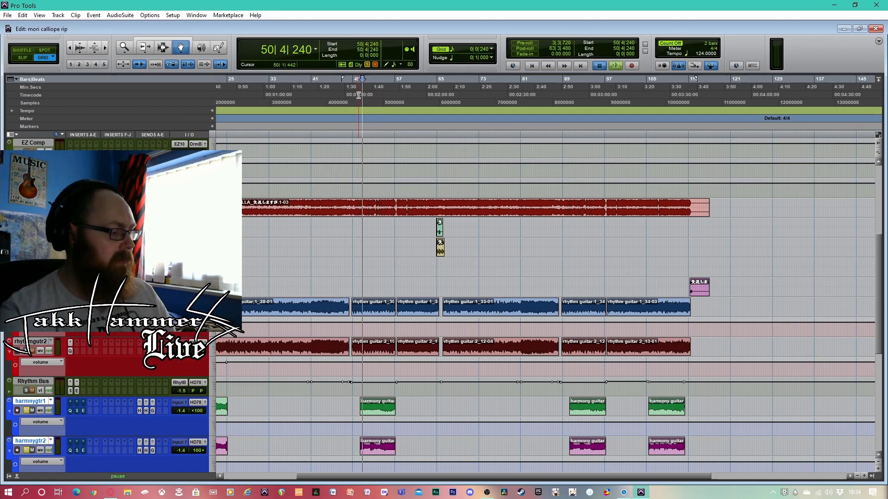
left_click(356, 94)
key("space")
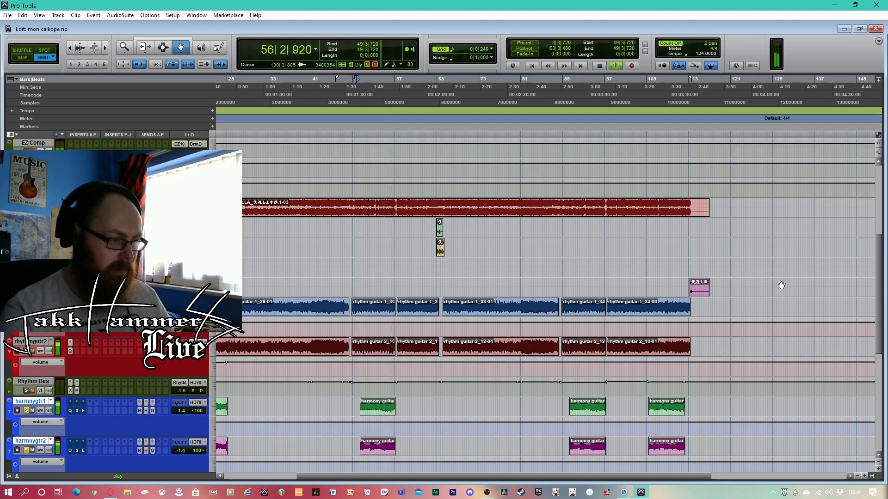
key("space")
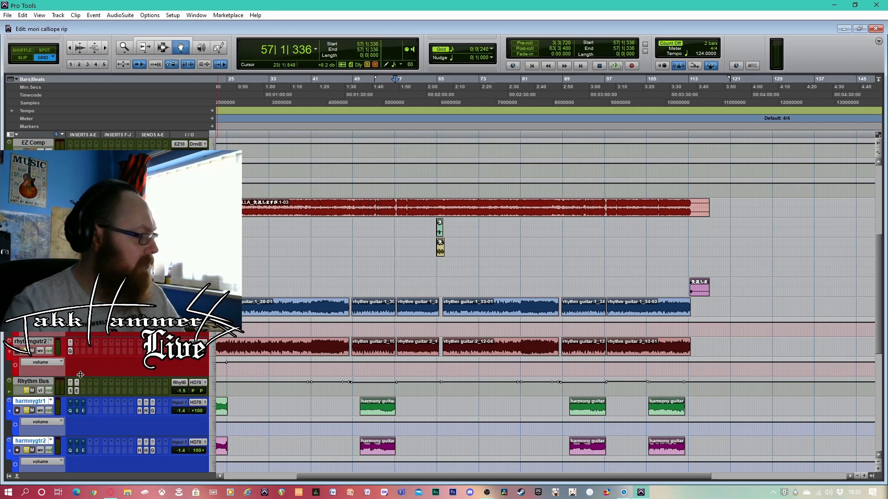
Add the Rhythm Bus to the soloed harmony guitars, play them together from bar 49 and stop
left_click(353, 92)
key("space")
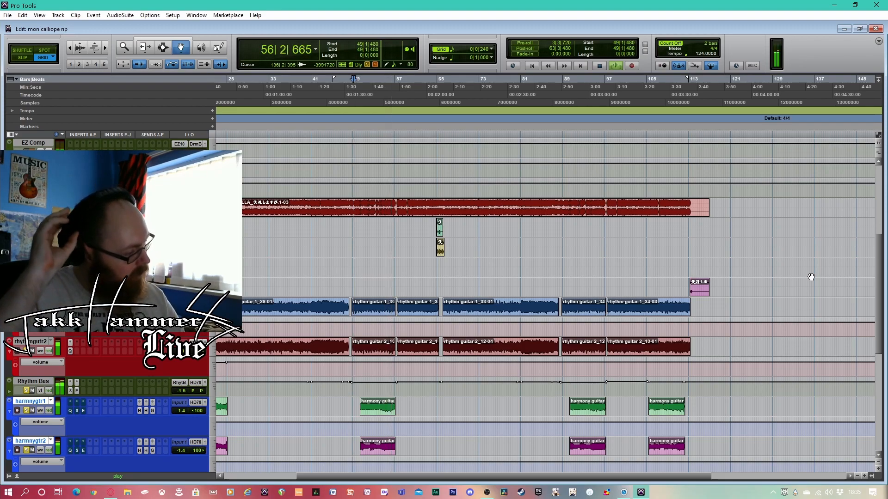
key("space")
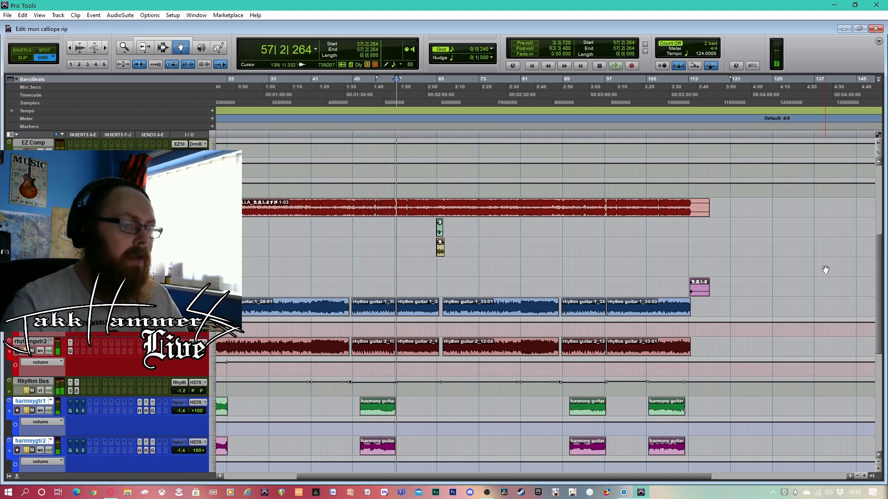
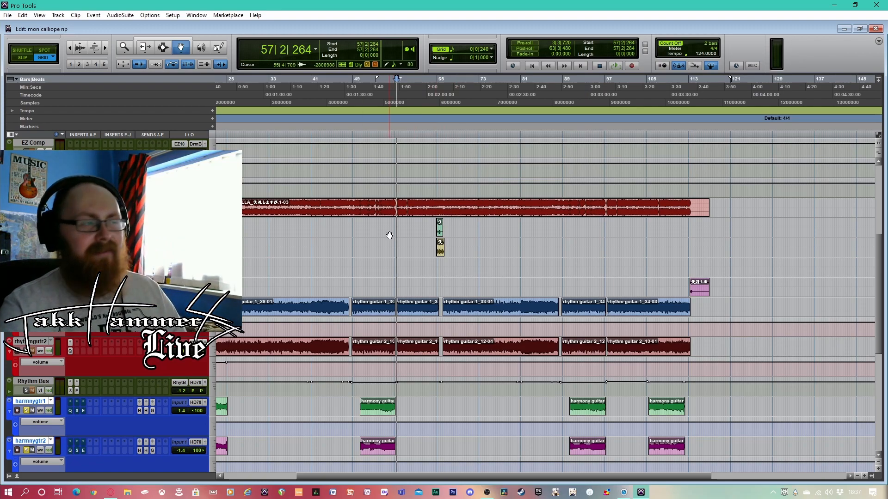
Place the playback position in bar 50 and turn off loop playback
left_click(354, 89)
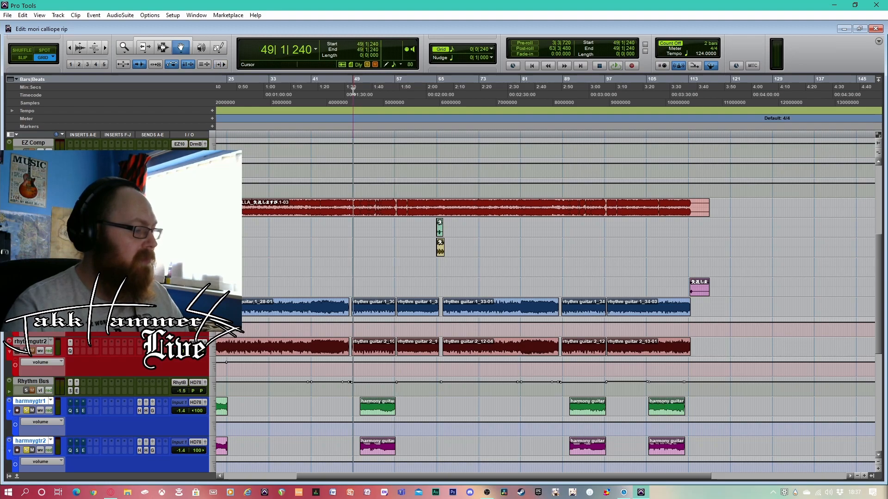
left_click(356, 85)
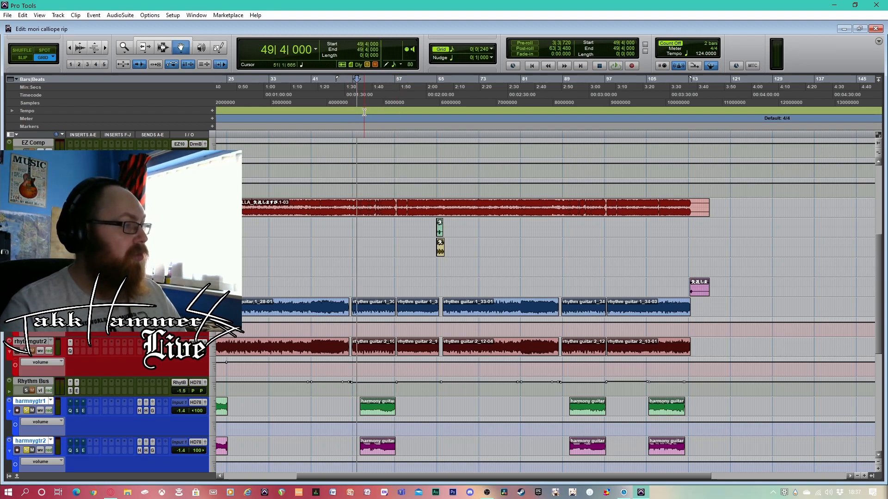
left_click(361, 93)
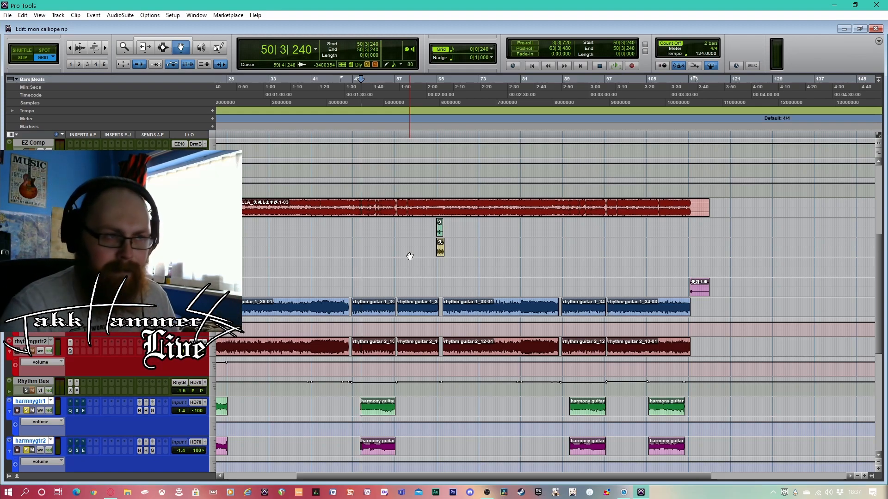
right_click(614, 65)
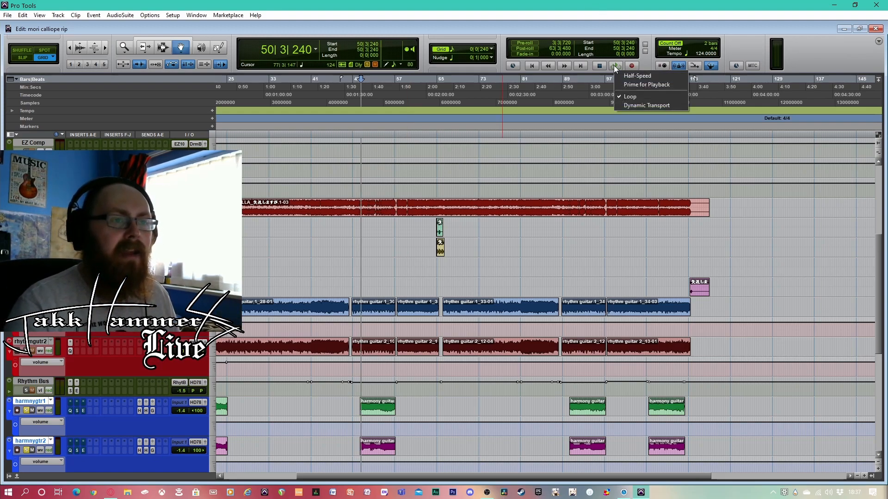
left_click(637, 95)
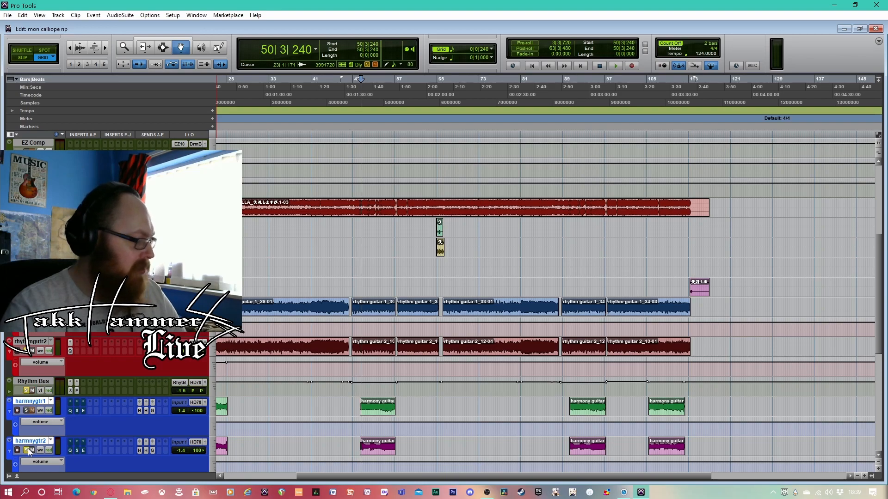
Play the soloed rhythm guitars briefly from bar 49 beat 2, then stop
left_click(355, 89)
key("space")
key("space")
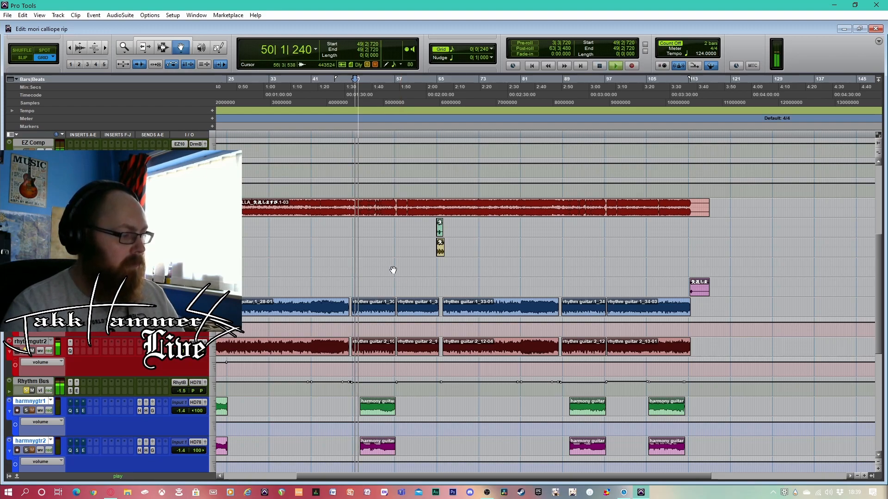
key("space")
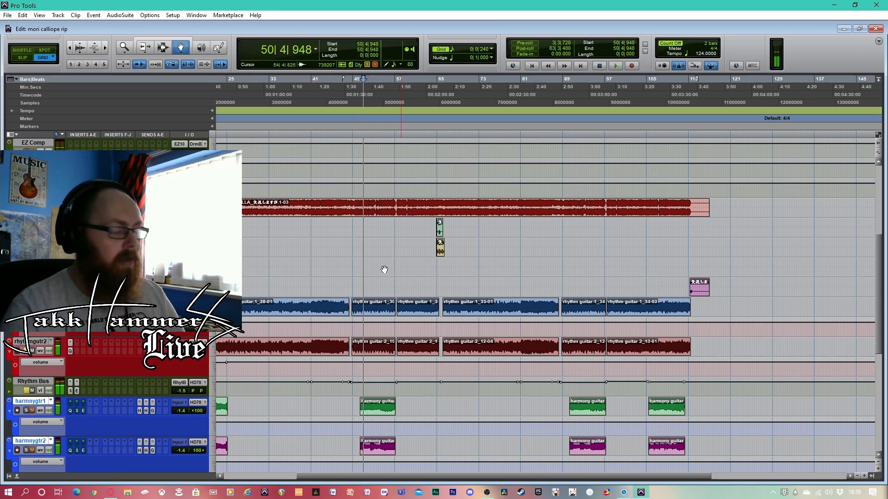
Check the harmony guitar tracks, then replay the soloed rhythm guitars from bar 49 beat 4 and stop
scroll(48, 428, "down", 1)
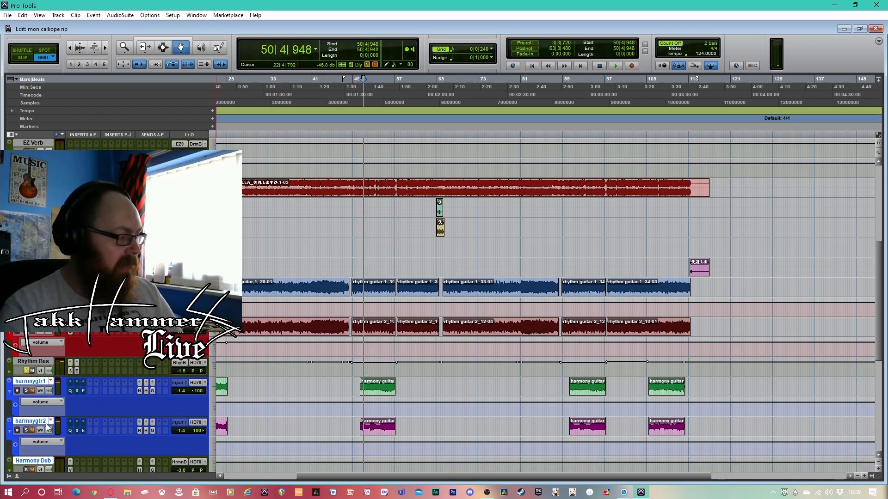
scroll(47, 425, "down", 5)
scroll(47, 425, "up", 5)
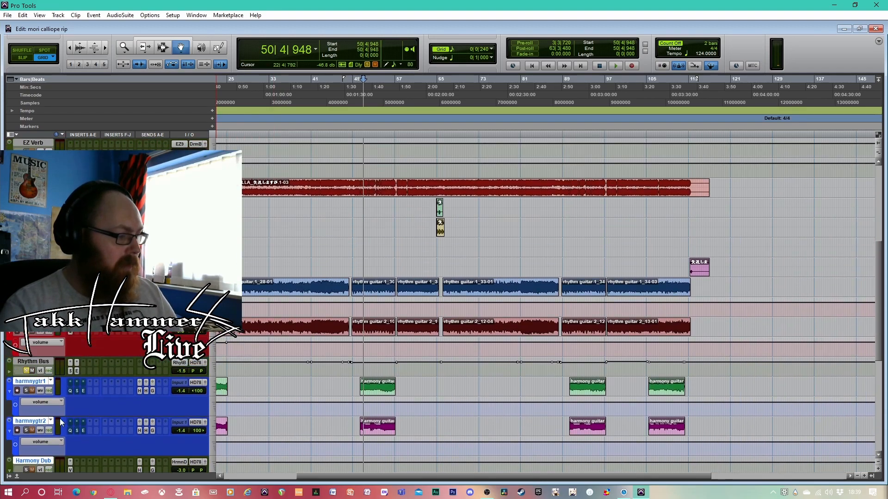
scroll(377, 276, "down", 12)
scroll(377, 277, "up", 11)
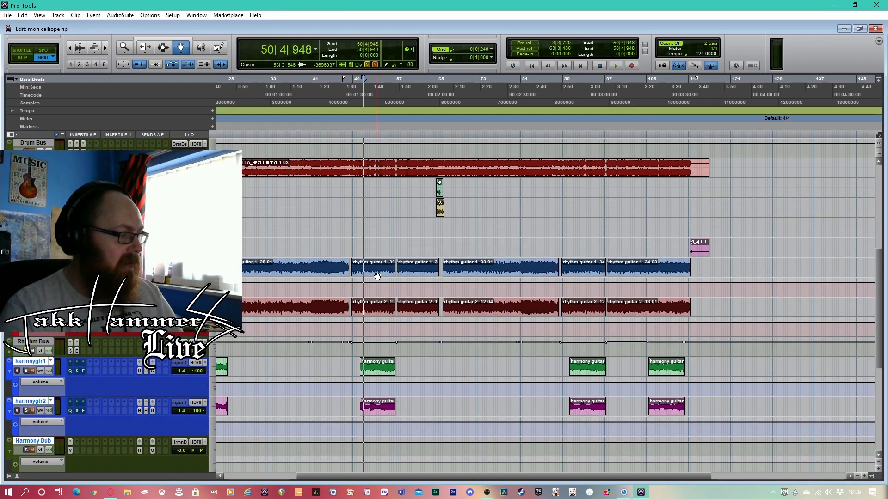
scroll(377, 277, "up", 4)
left_click(357, 95)
key("space")
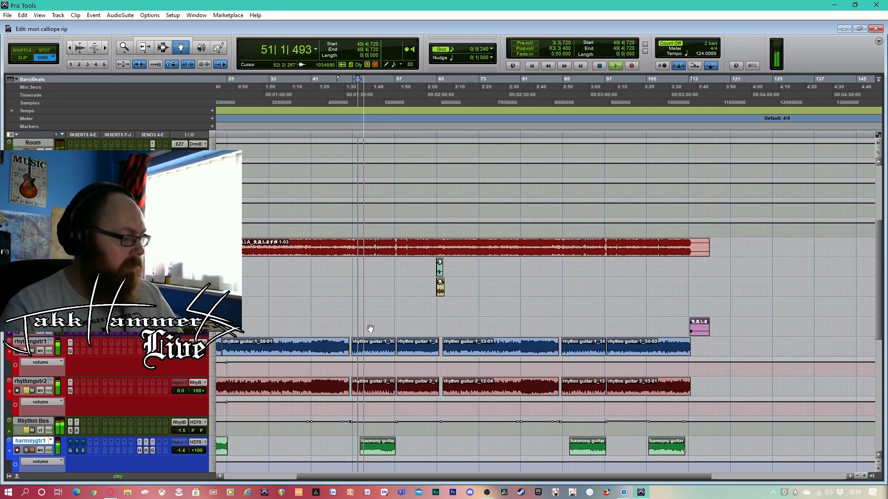
key("space")
Listen to the soloed rhythm guitars from the start of bar 49 through bar 57, pausing once on the way
left_click(354, 82)
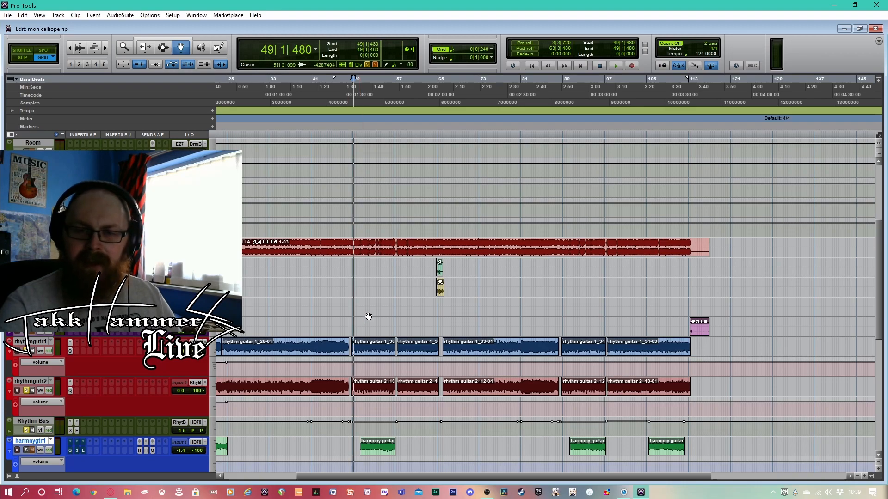
key("space")
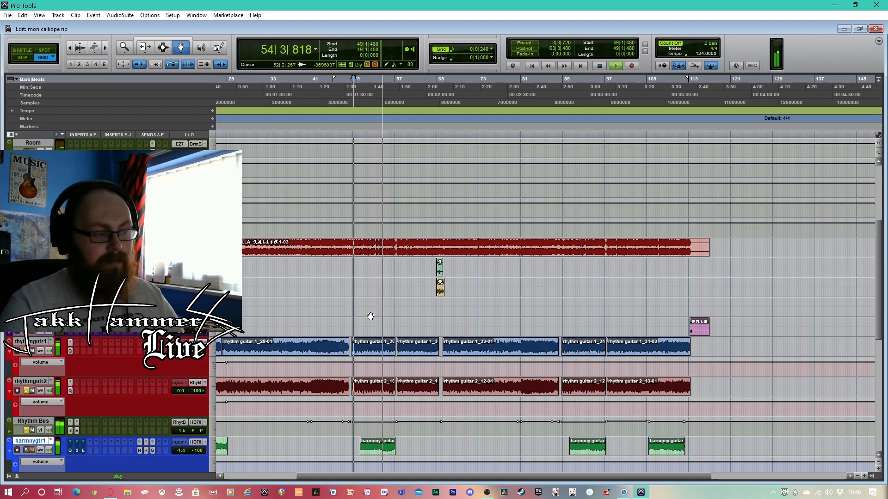
key("space")
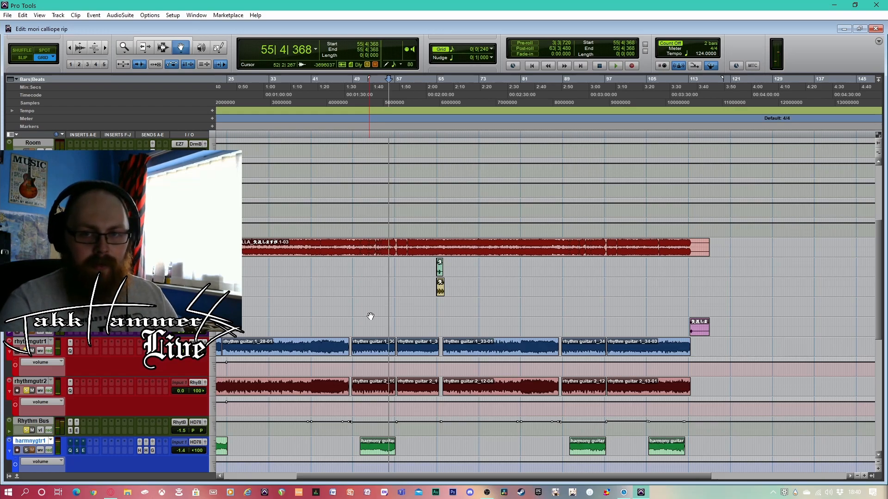
key("space")
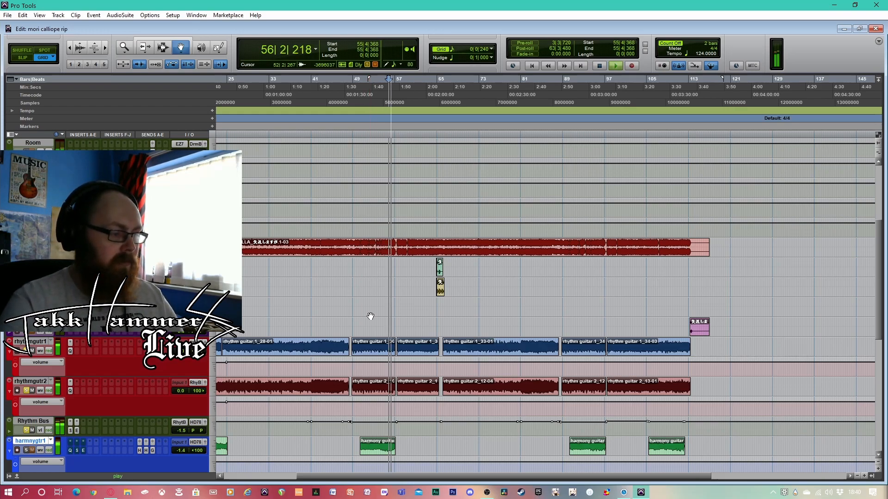
key("space")
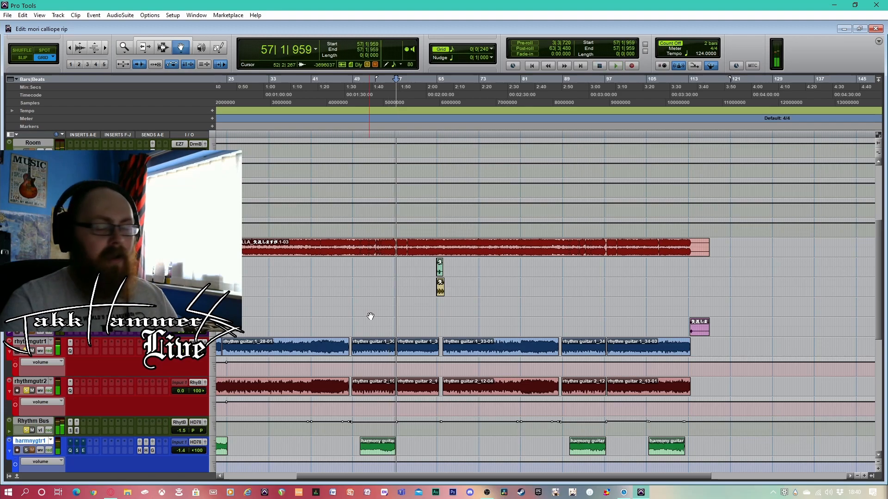
Solo both harmony guitar tracks
scroll(369, 317, "down", 5)
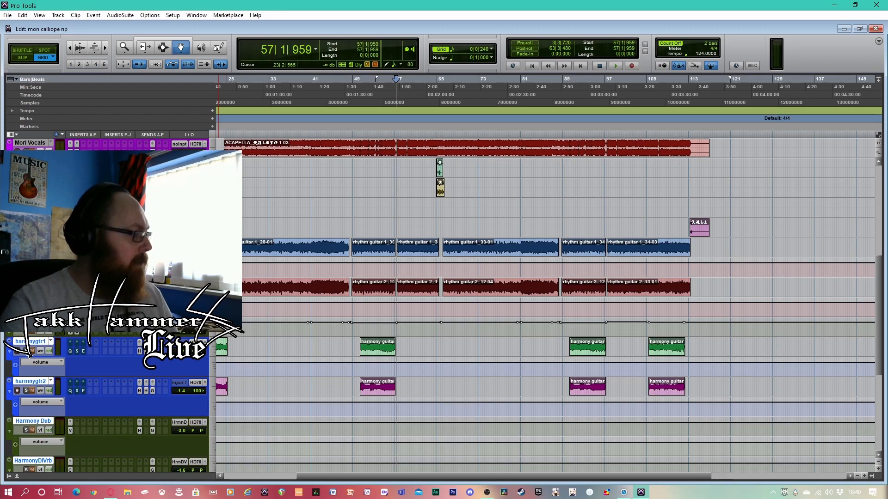
left_click(26, 391)
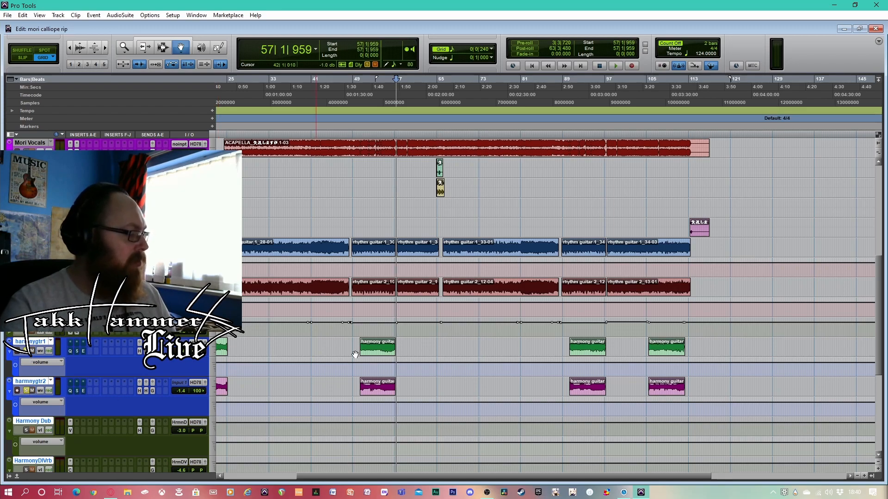
scroll(352, 324, "down", 1)
scroll(407, 236, "up", 2)
Listen to the soloed harmony guitars from bar 50 to bar 56 with their inserts bypassed
left_click(361, 88)
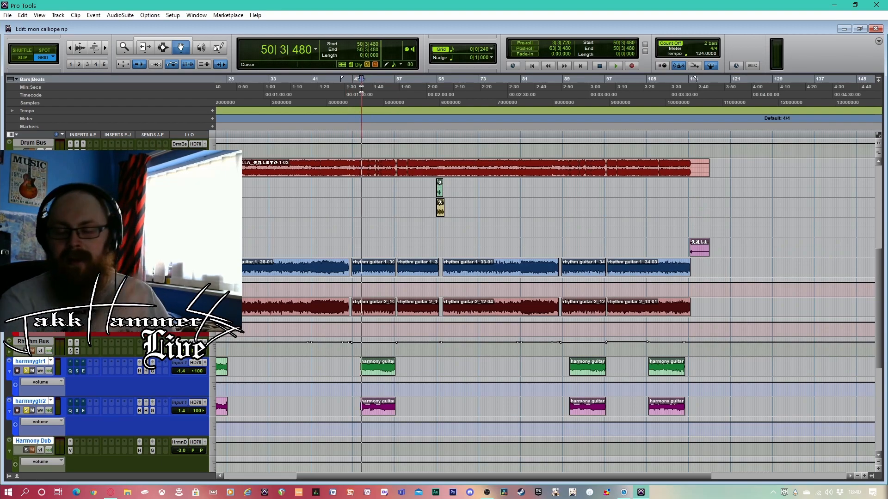
key("space")
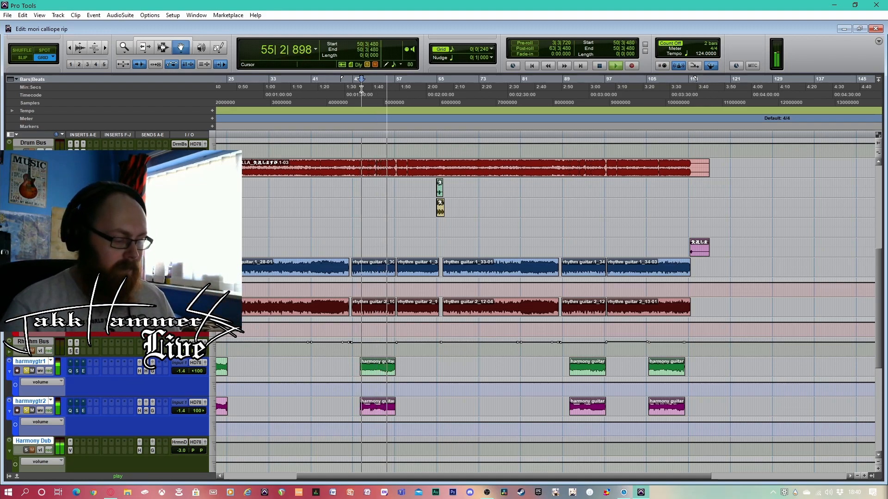
key("space")
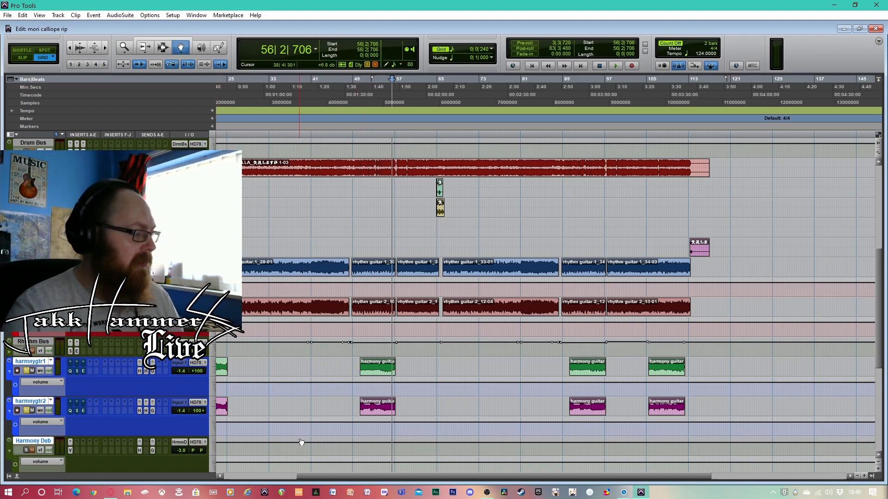
Return playback to bar 50, open harmony guitar 1's EQ3 7-Band and take the harmony guitars' EQ out of bypass
scroll(380, 275, "down", 3)
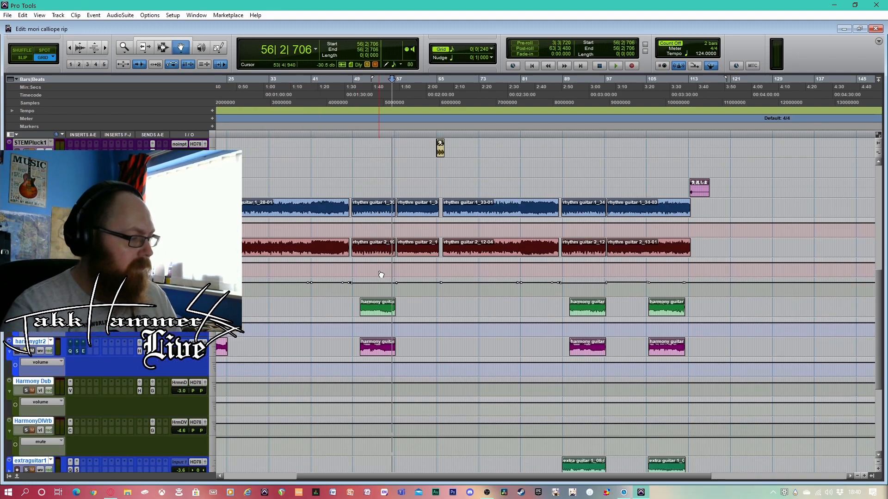
left_click(357, 95)
left_click(362, 92)
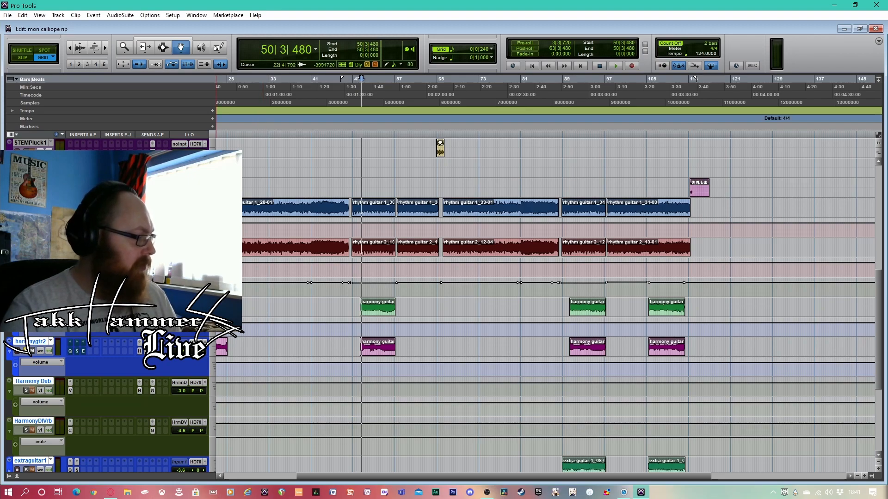
left_click(70, 311)
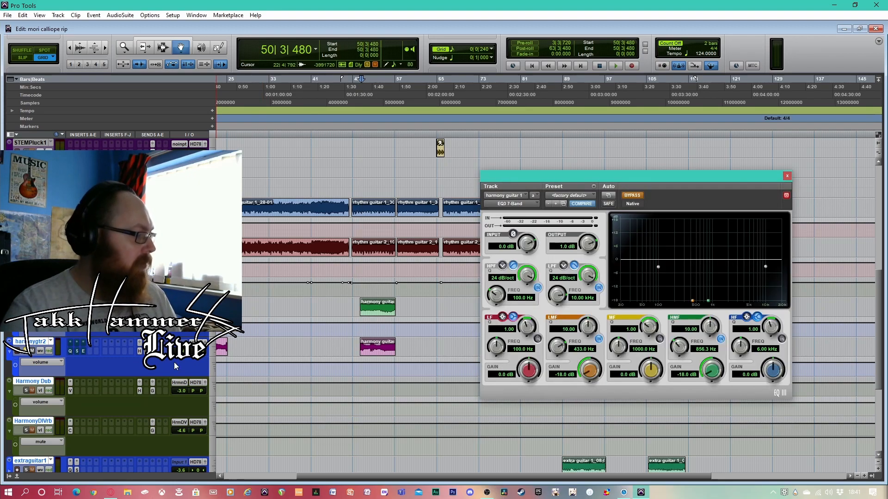
left_click(633, 196)
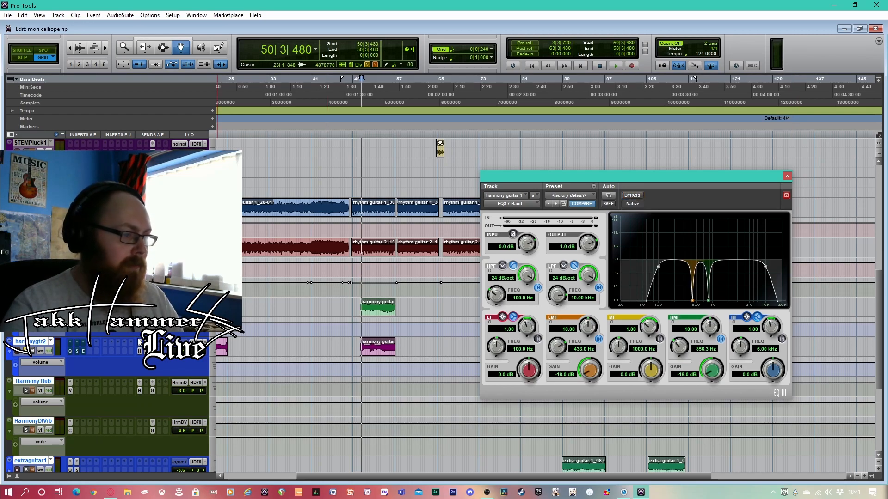
Play the harmony guitars from bar 50, toggling their EQ bypass to compare, and stop with the EQ active
key("space")
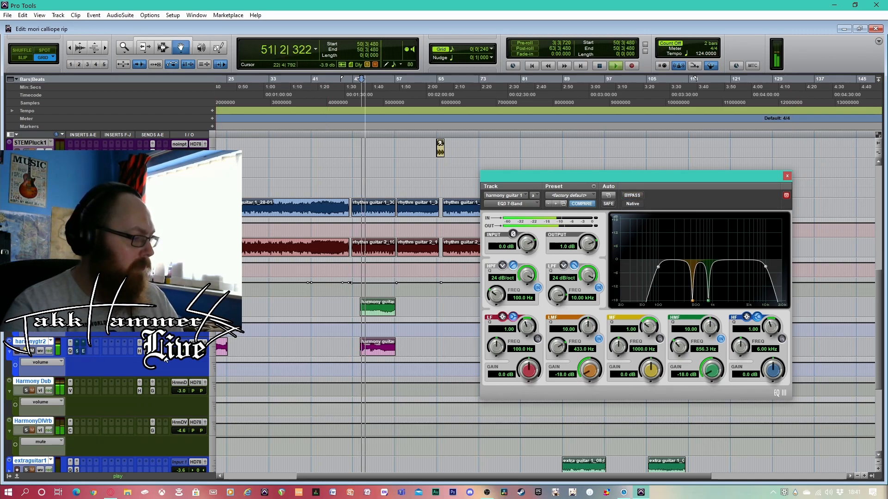
left_click(70, 311, "ctrl")
left_click(70, 350, "ctrl")
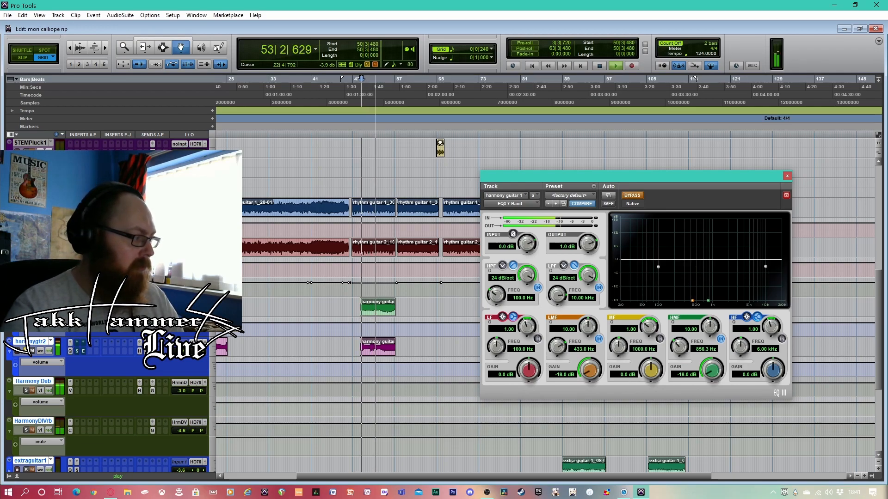
left_click(70, 312, "ctrl")
key("space")
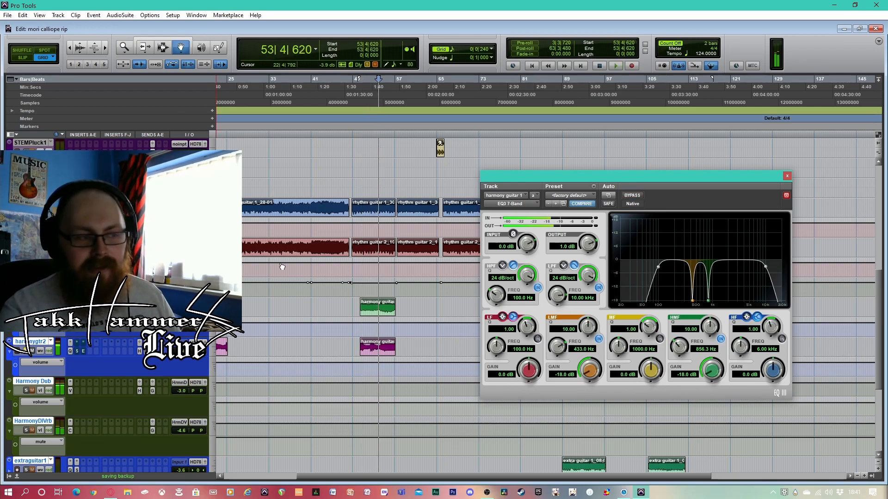
Return playback to bar 49 and open harmony guitar 1's Scheps Omni Channel, moving its window fully into view
left_click(356, 91)
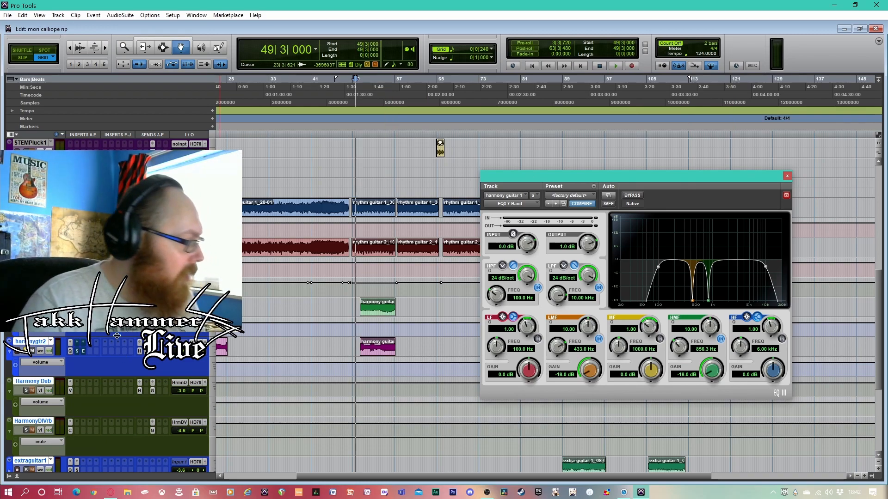
left_click(76, 311)
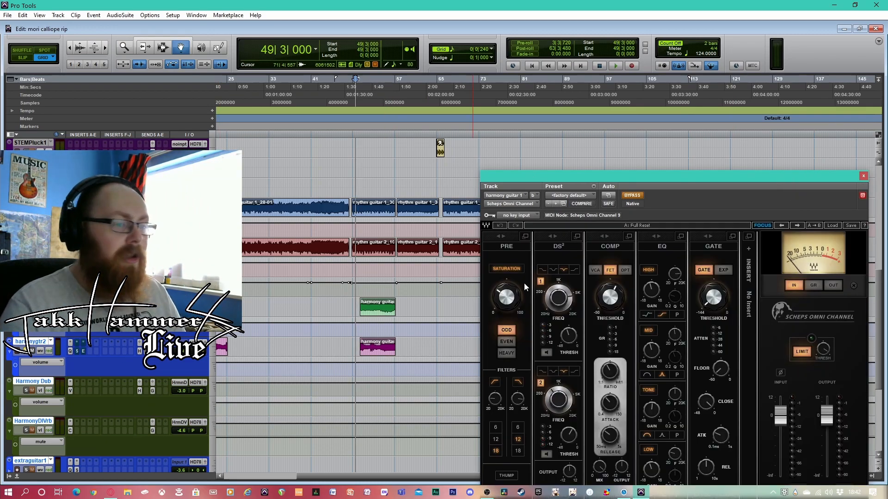
left_click_drag(699, 175, 695, 114)
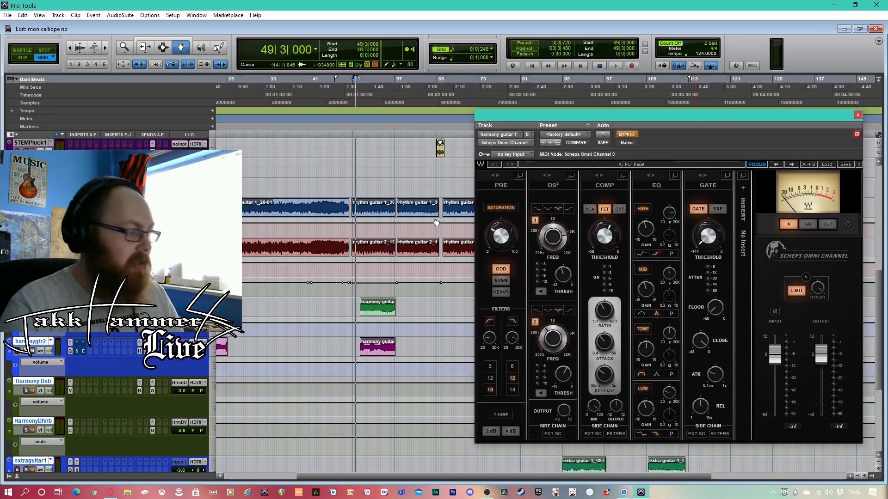
Take Scheps Omni Channel out of bypass while playing the harmony guitars from bar 49, then stop and return to bar 50
key("space")
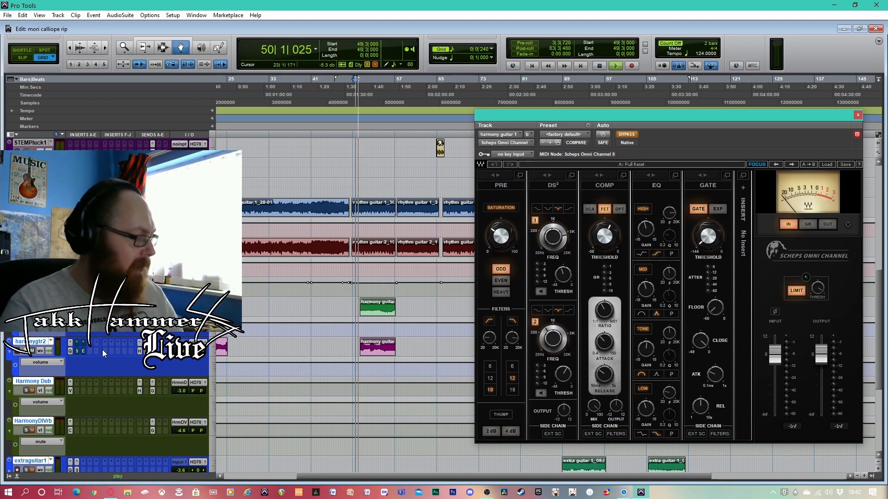
left_click(625, 133)
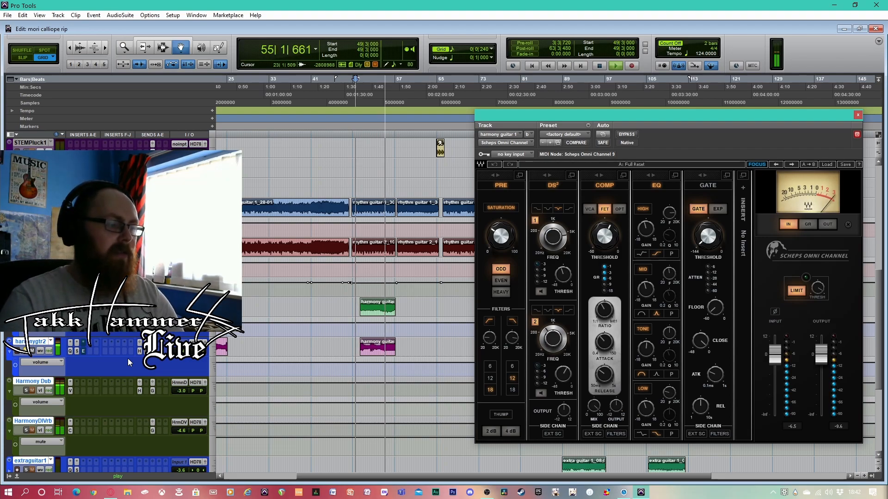
key("space")
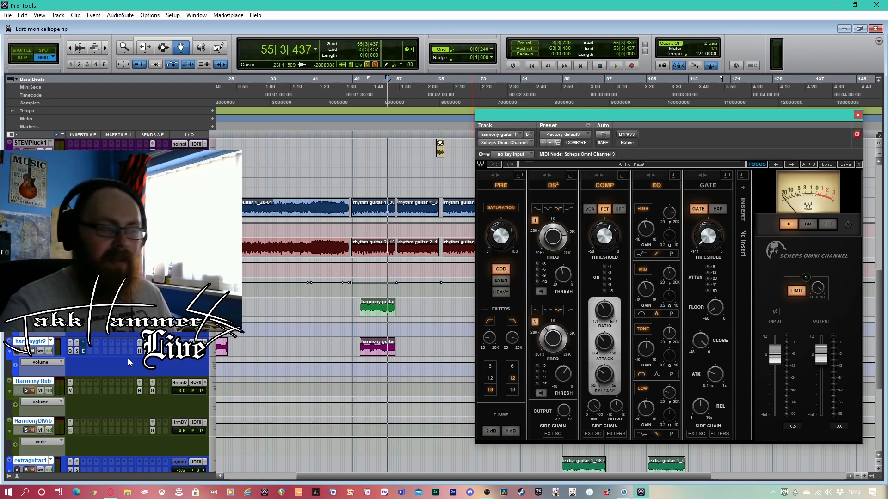
left_click(358, 89)
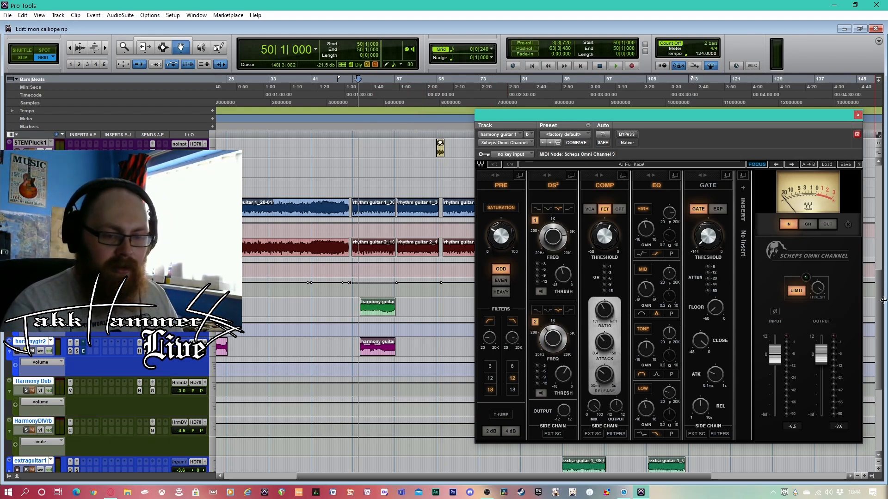
Play the harmony guitars from bar 50 while taking the Enhanced EQ out of bypass on both harmony tracks, and stop
key("space")
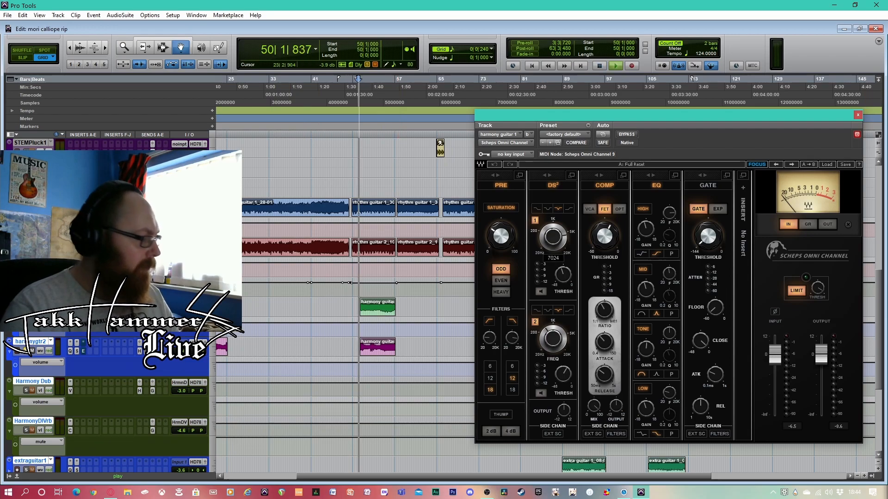
left_click(83, 311)
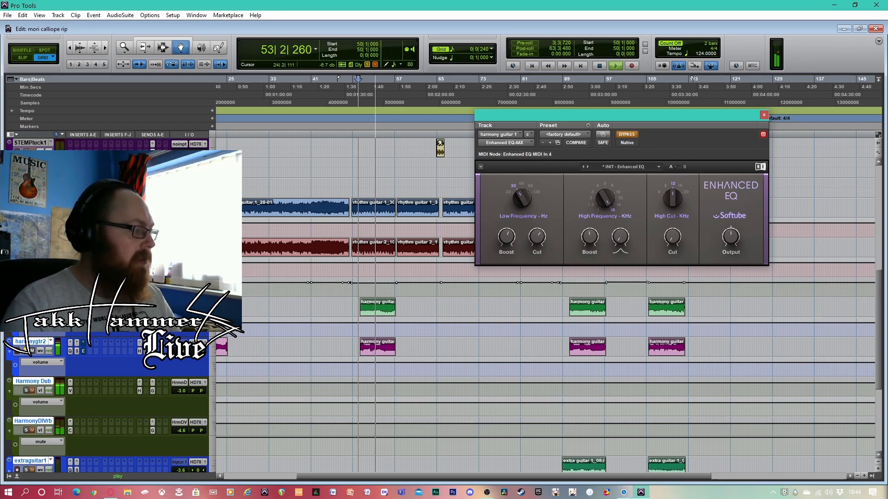
left_click(85, 351)
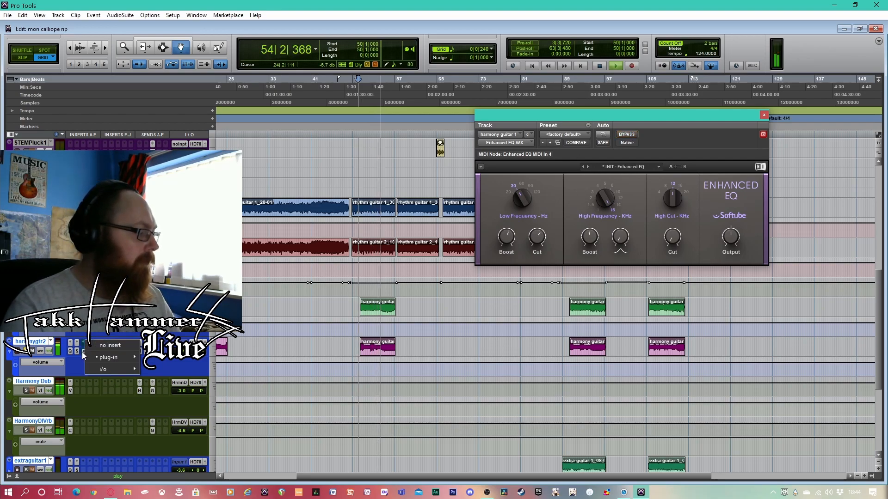
left_click(83, 352)
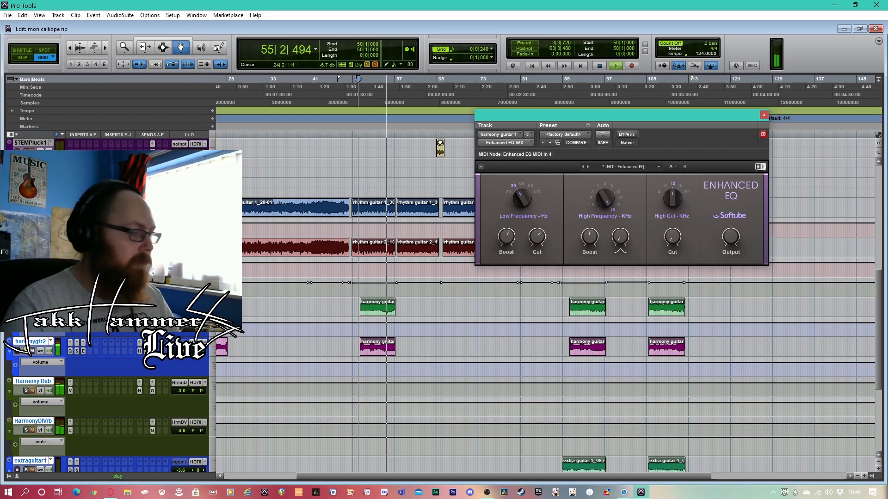
key("space")
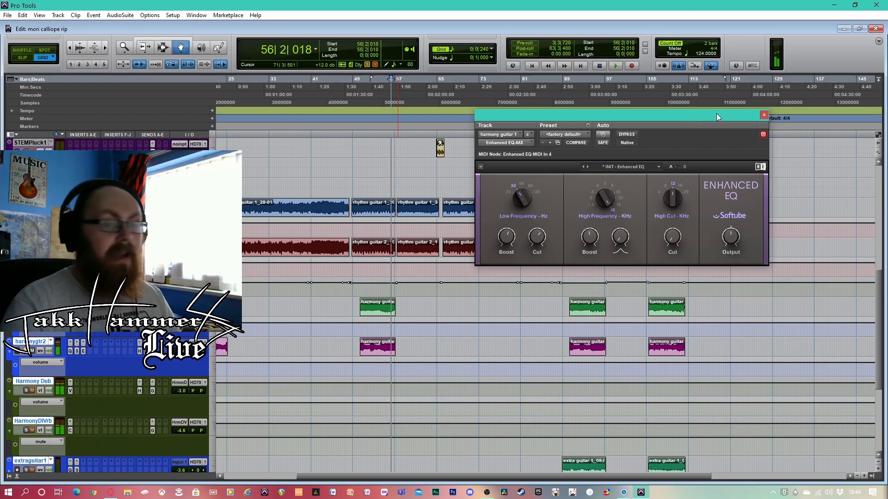
Close the Enhanced EQ, open the Harmony Dub track's Vocal Doubler and move its window clear of the harmony clips
left_click(763, 115)
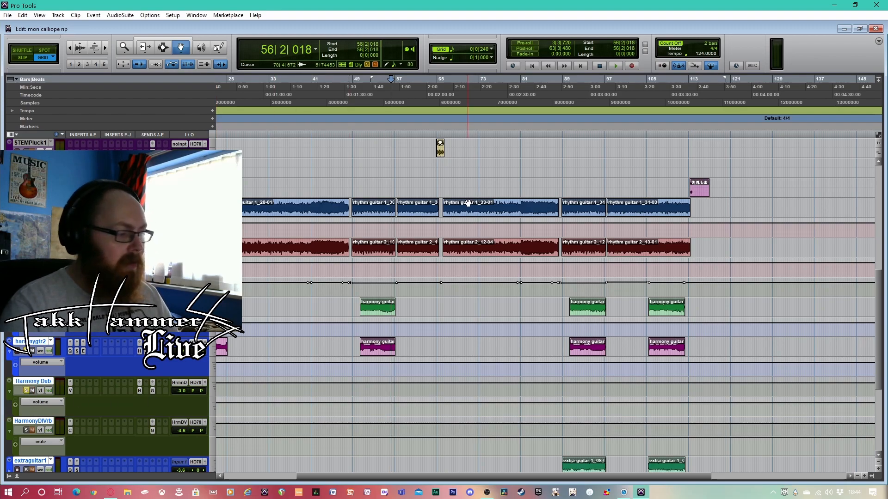
left_click(70, 391)
left_click_drag(657, 118, 727, 147)
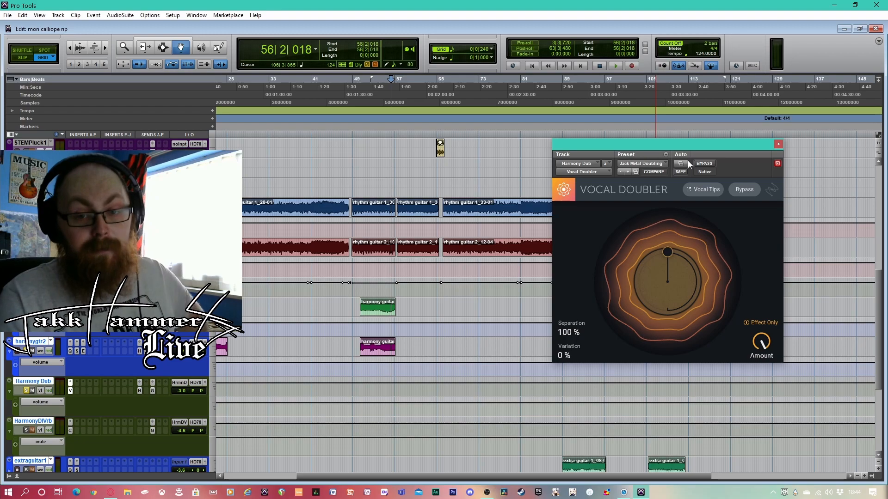
left_click_drag(713, 148, 722, 146)
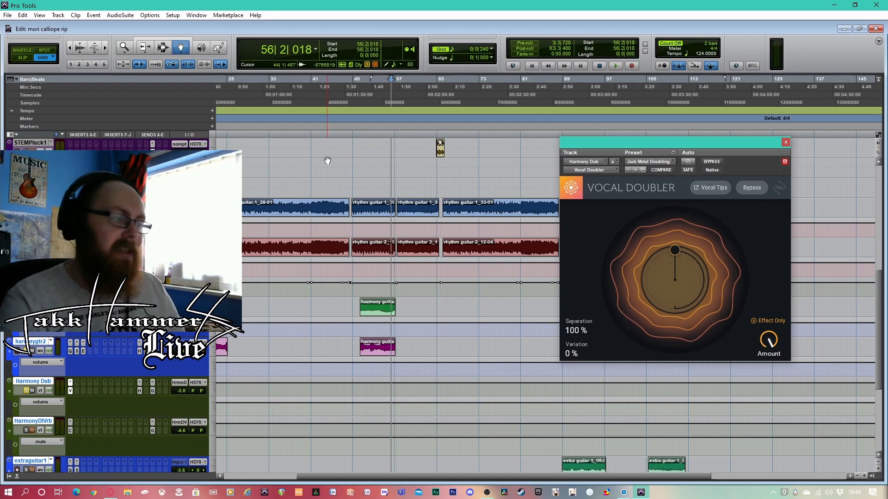
Play the harmony guitars from the end of bar 48, bypassing and re-enabling the Vocal Doubler to compare the sound
left_click(352, 96)
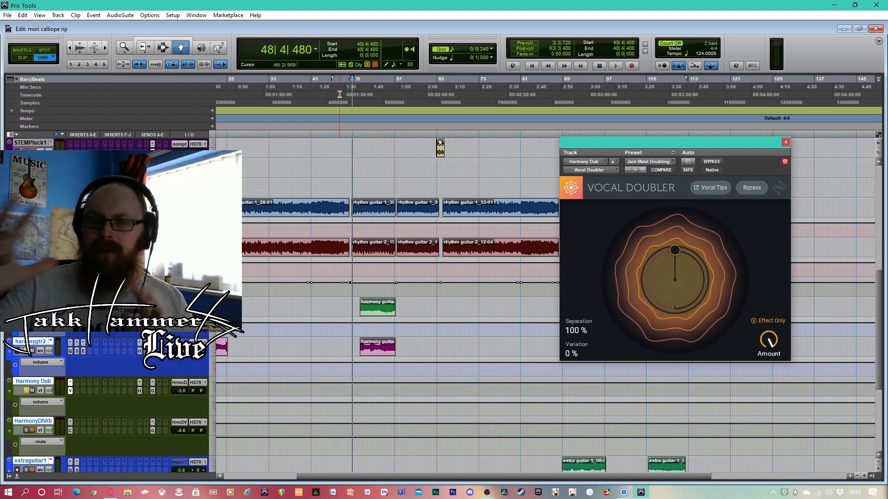
key("space")
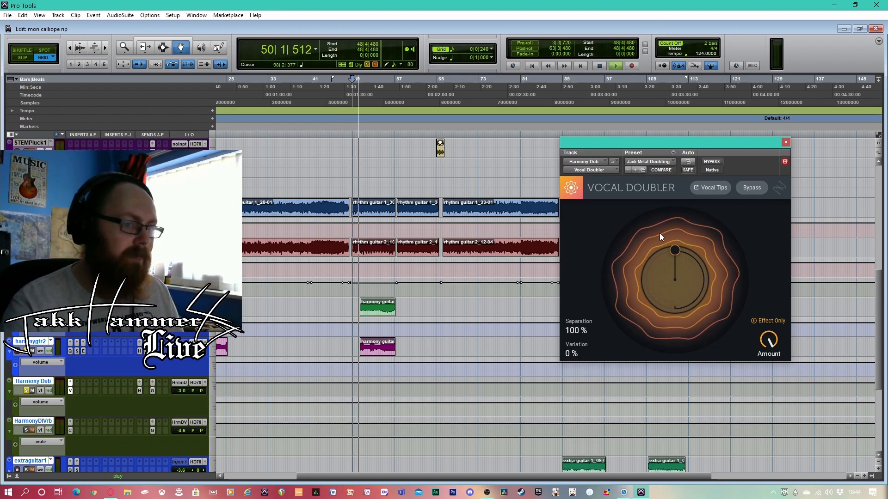
left_click(718, 163)
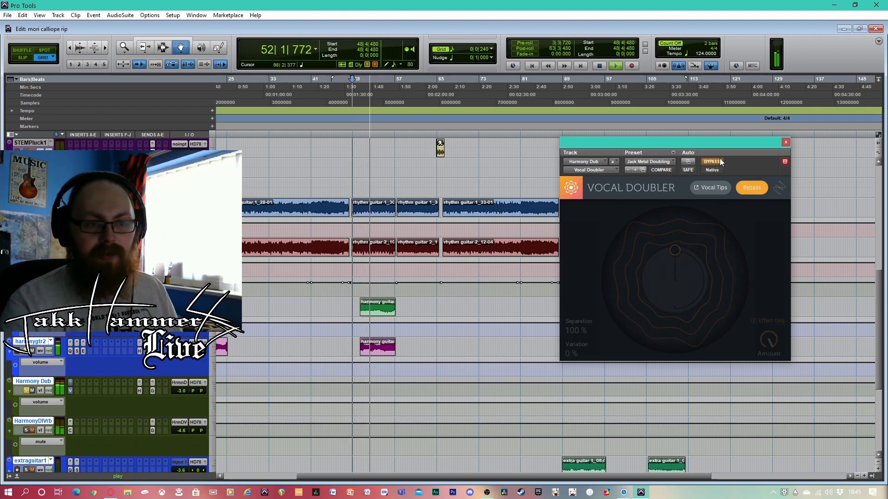
left_click(712, 162)
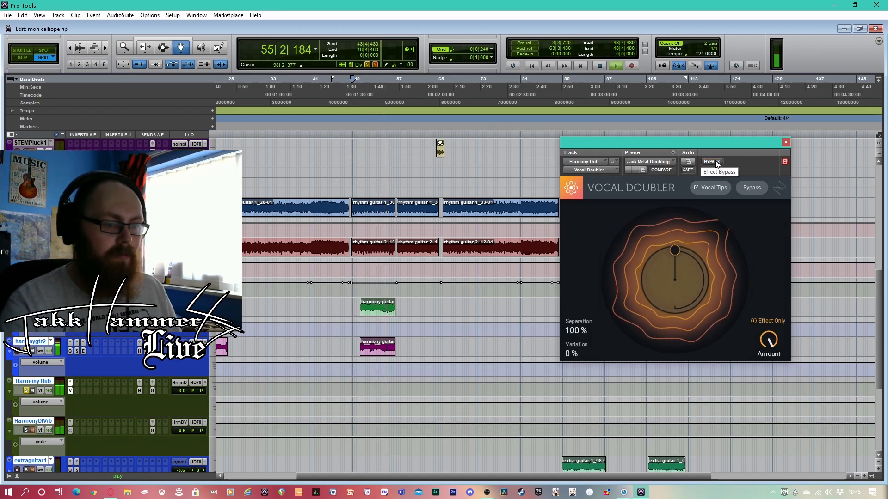
Replay the harmony guitars twice from bar 50 with the Vocal Doubler active, then stop playback
left_click(361, 100)
key("space")
mouse_move(675, 251)
left_mouse_down()
mouse_move(701, 273)
mouse_move(692, 311)
mouse_move(675, 306)
mouse_move(691, 272)
mouse_move(670, 308)
mouse_move(674, 250)
left_mouse_up()
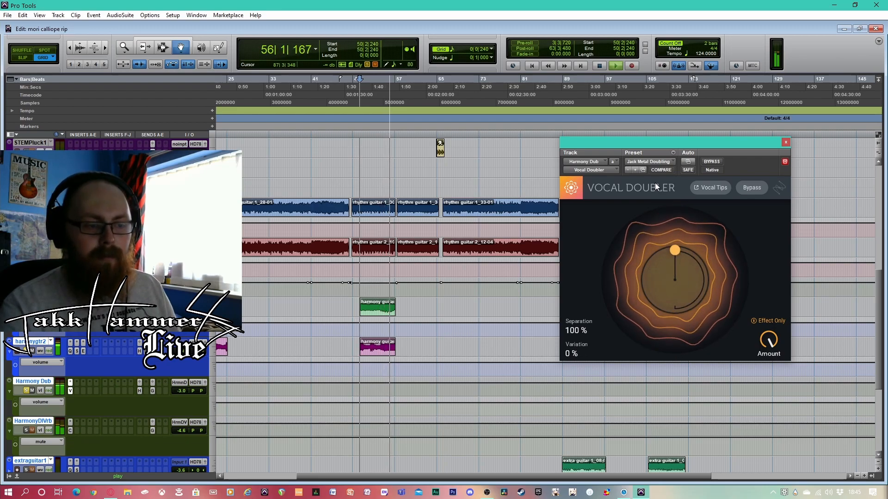
key("space")
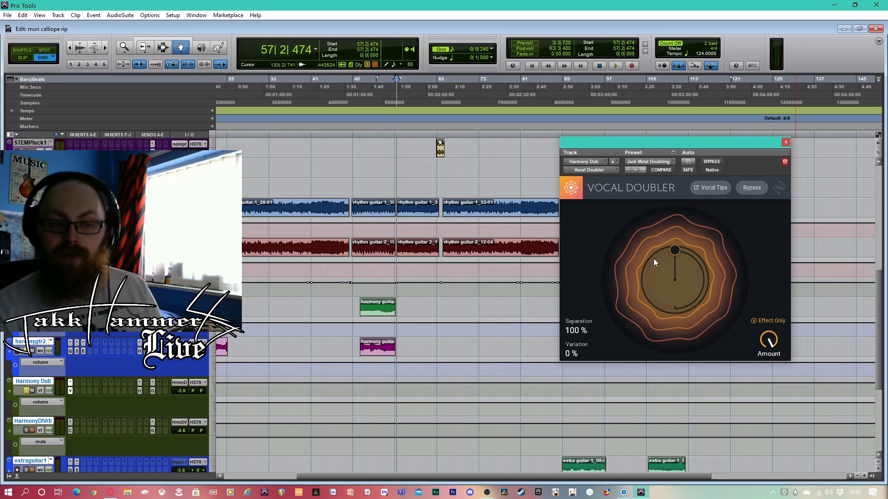
left_click(359, 97)
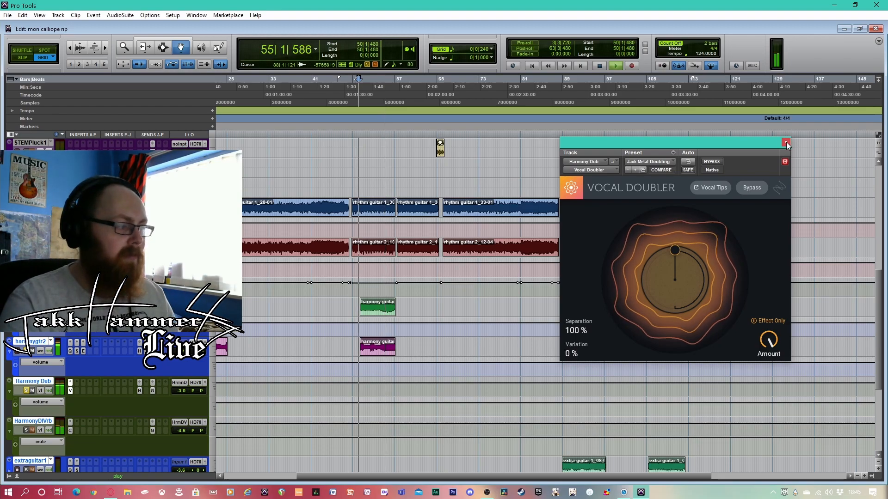
key("space")
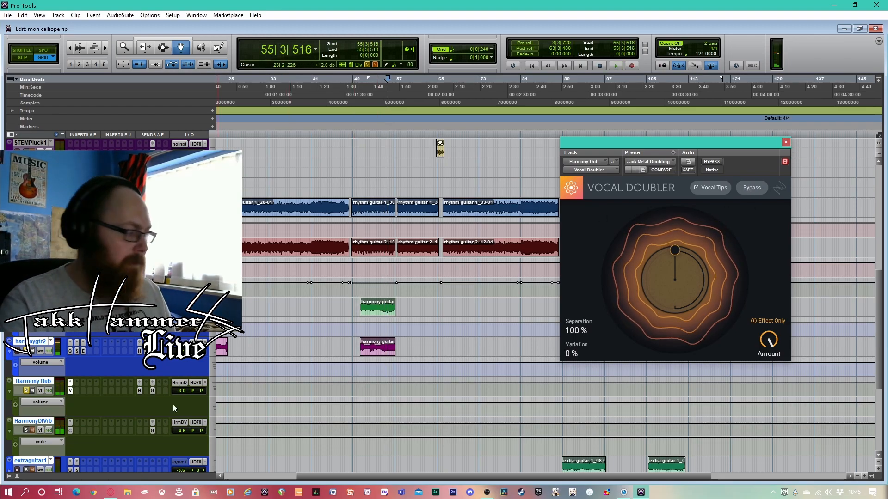
Open the HarmonyDlVrb track's CLA EchoSphere, audition its slap delay on the harmony guitars from bar 49, and close it
left_click(68, 431)
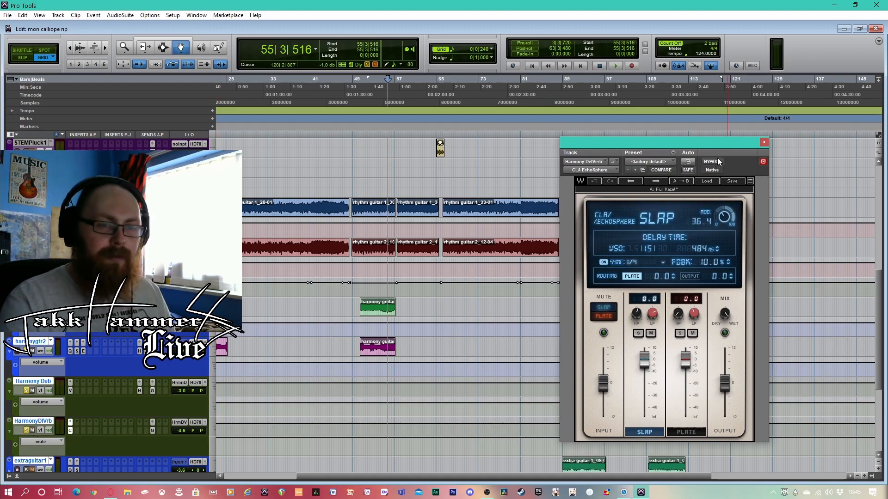
left_click_drag(719, 144, 682, 109)
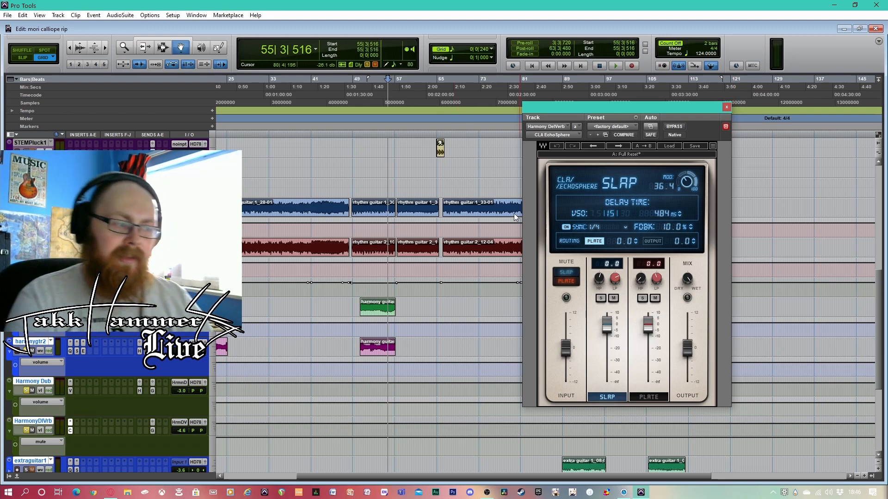
left_click(353, 90)
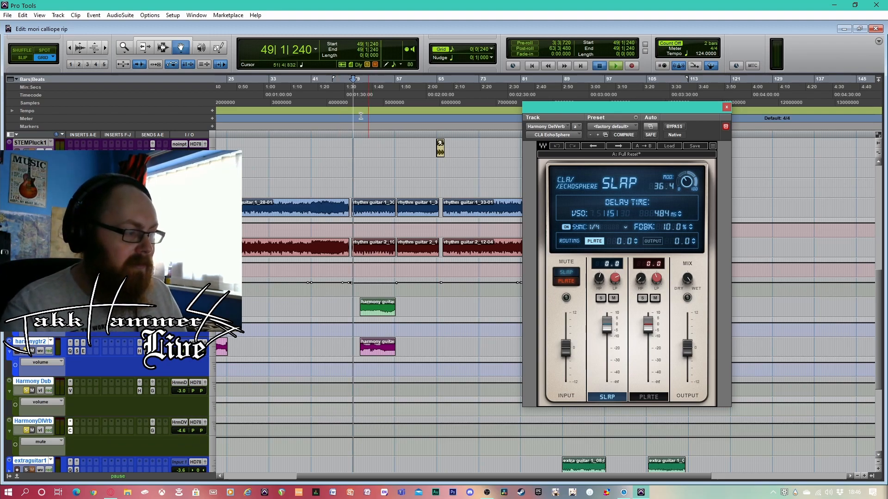
key("space")
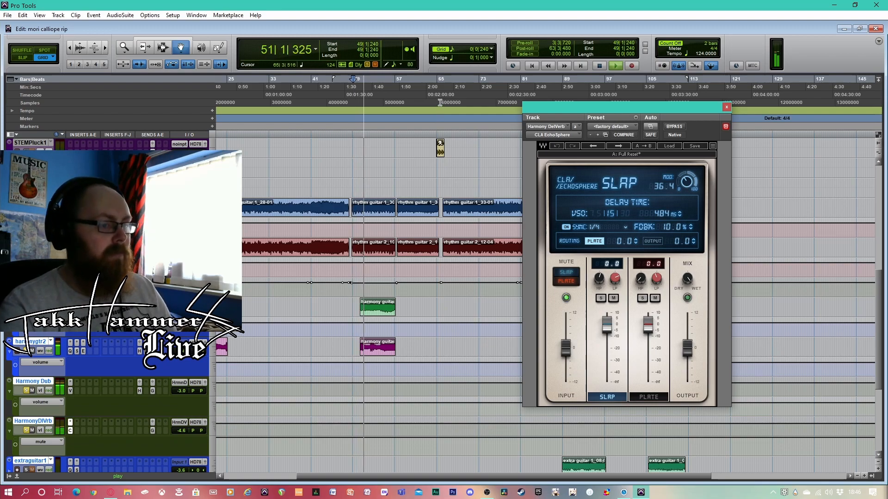
key("space")
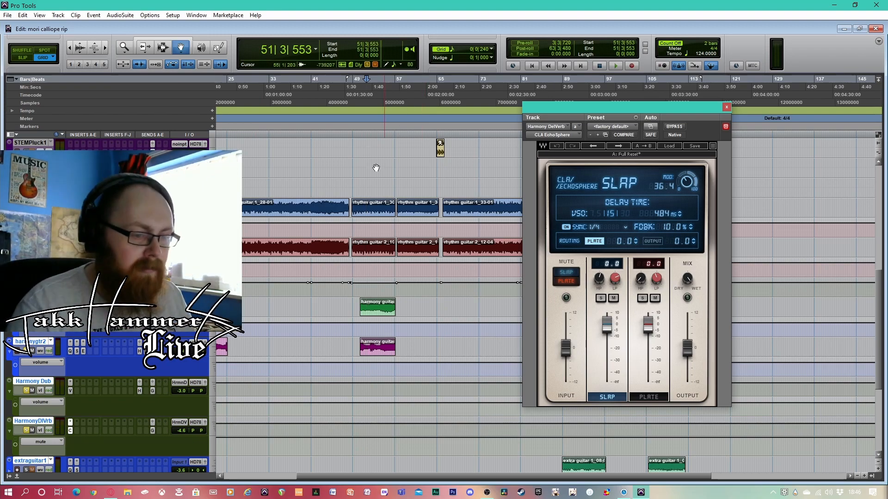
key("space")
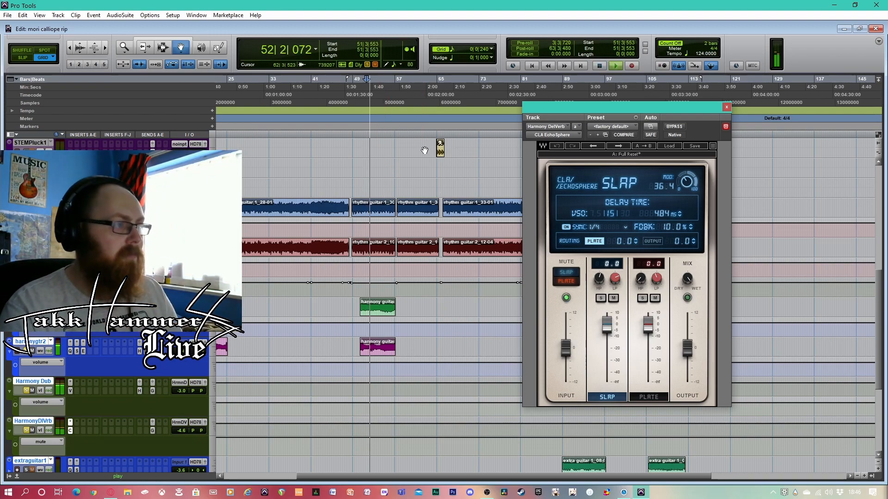
left_click(726, 107)
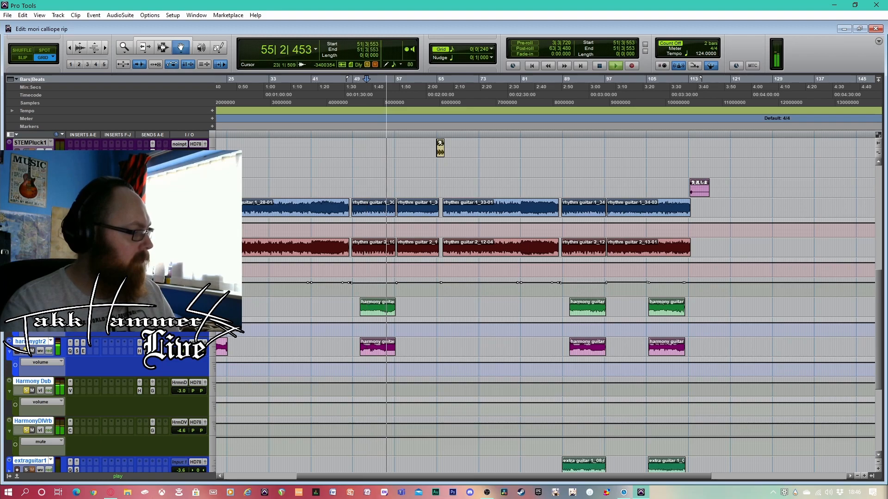
key("space")
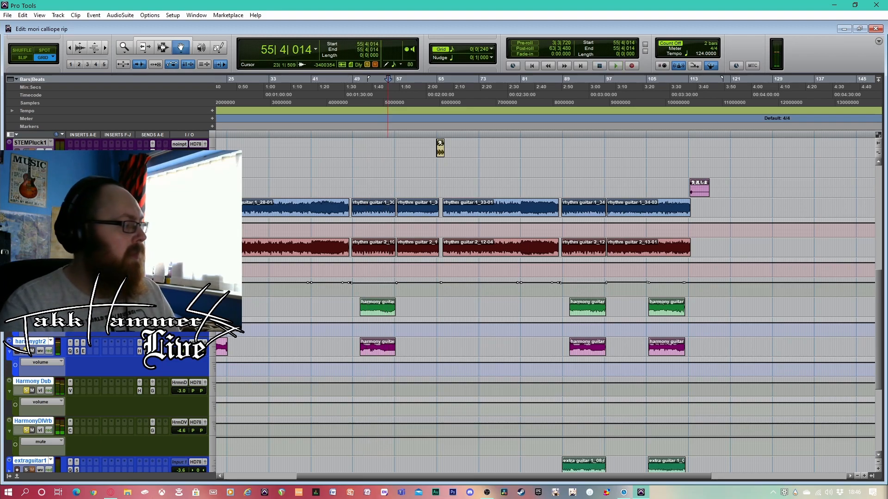
Replay the harmony guitars from bar 50 with both effect tracks, then unsolo HarmonyDlVrb and Harmony Dub
left_click(359, 97)
key("space")
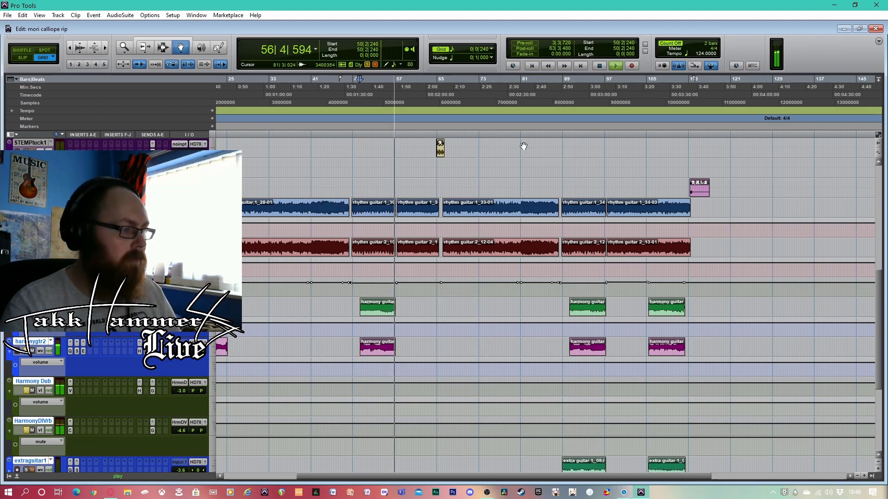
key("space")
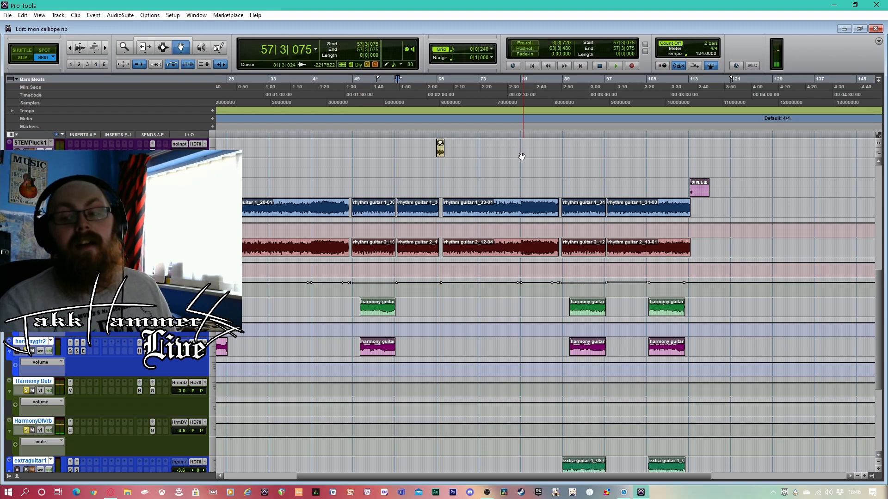
left_click(27, 430)
left_click(25, 390)
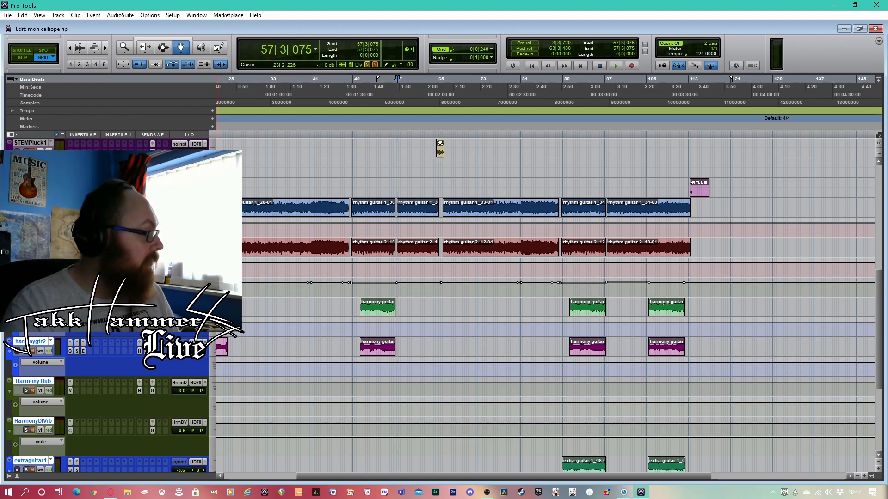
Bring the extra guitar track into view, play its first part from bar 88 and stop near bar 95
scroll(438, 318, "down", 6)
scroll(430, 321, "up", 2)
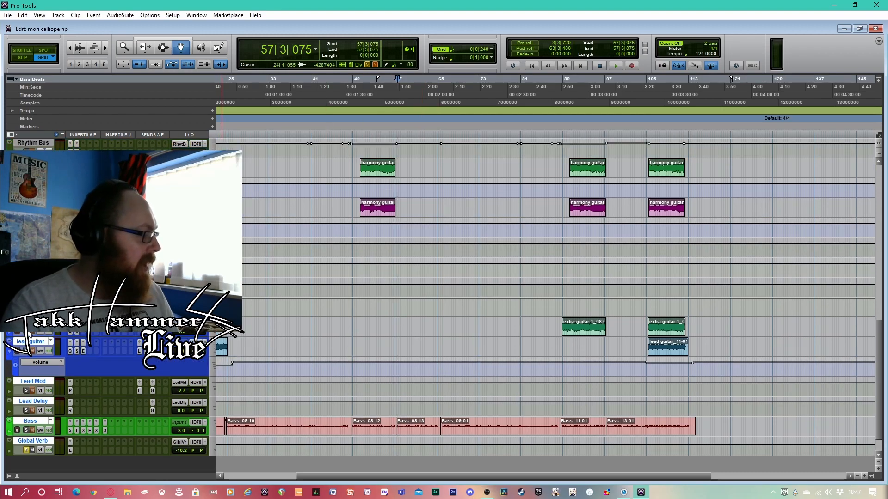
left_click(562, 90)
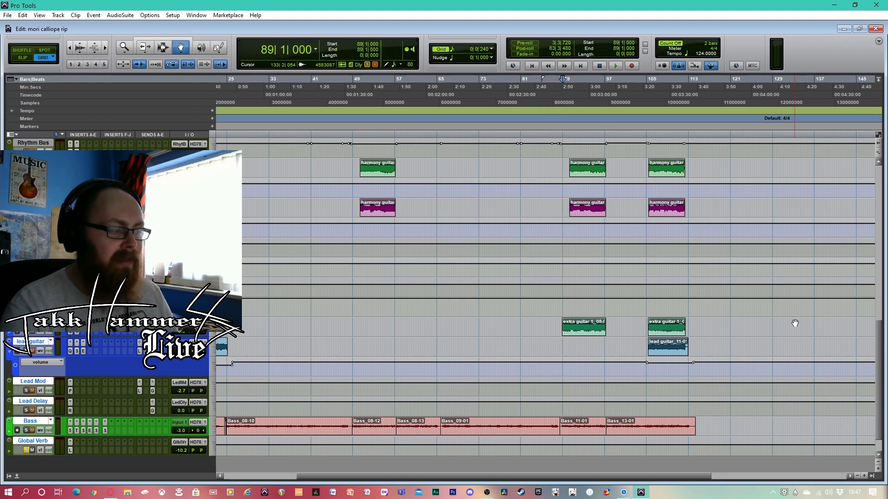
scroll(795, 323, "up", 1)
left_click(559, 95)
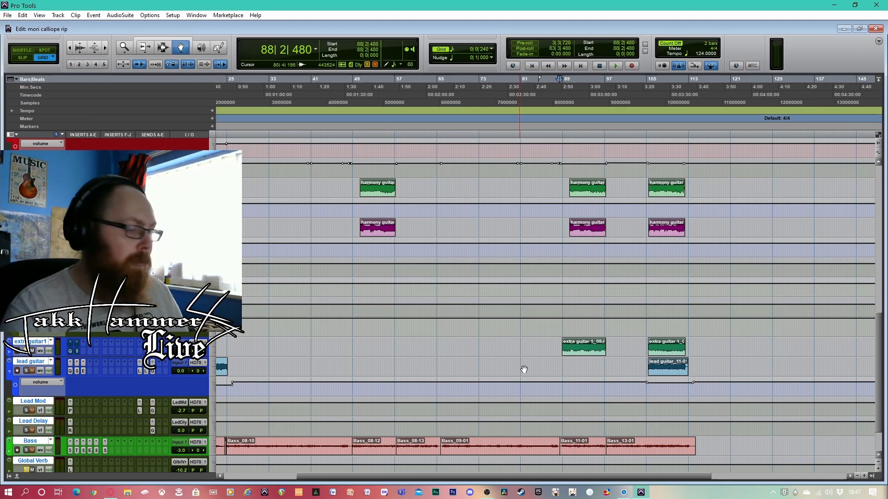
key("space")
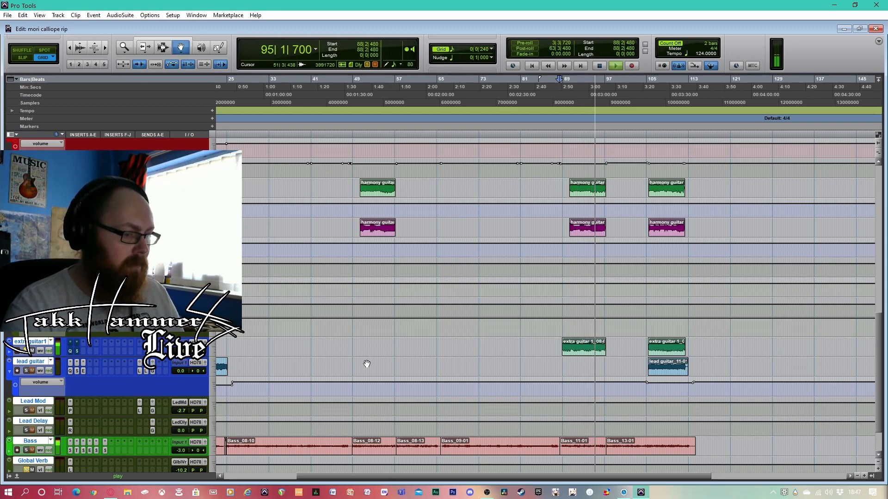
key("space")
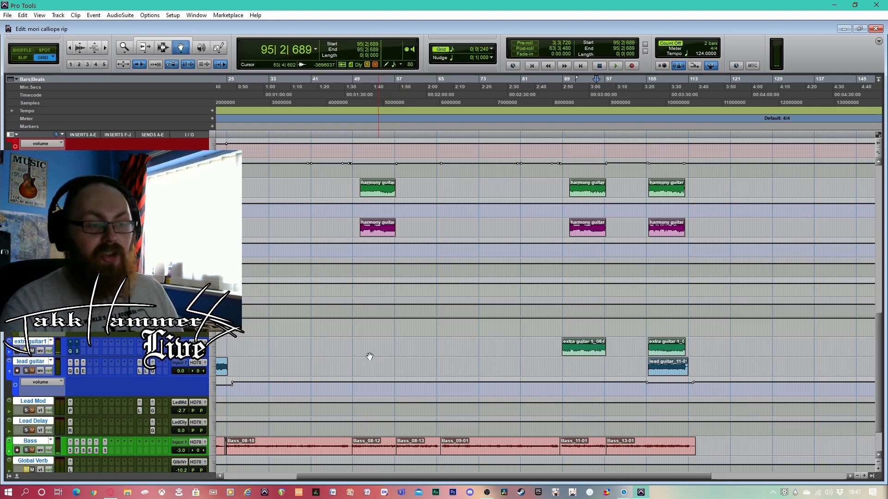
Examine extra guitar 1's EQ3 7-Band settings, close the plug-in and play the part from bar 89 briefly
left_click(71, 353)
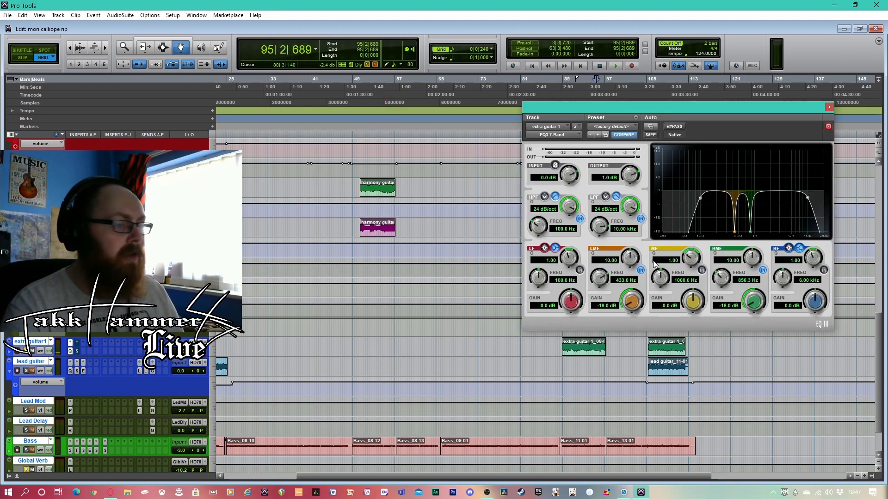
left_click(829, 108)
left_click(562, 103)
key("space")
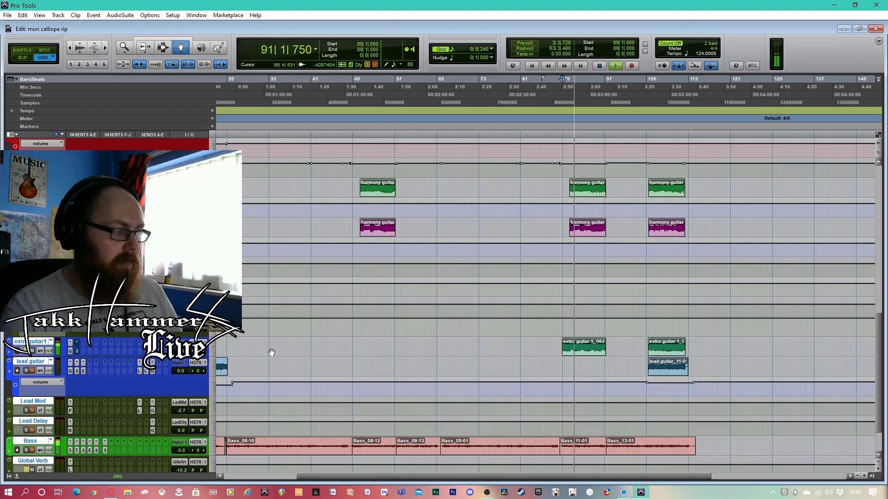
key("space")
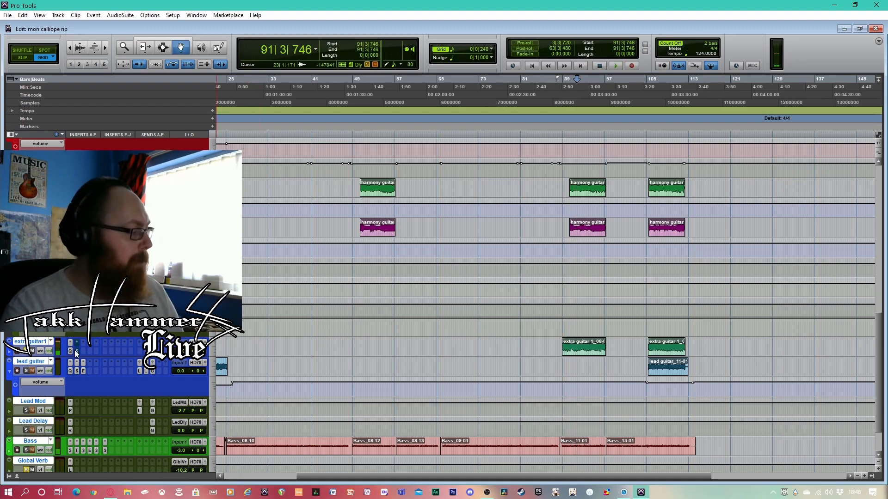
Open extra guitar 1's Scheps Omni Channel, take it out of bypass, audition it from around bar 90 and close it
left_click(76, 351)
left_click_drag(766, 117, 526, 123)
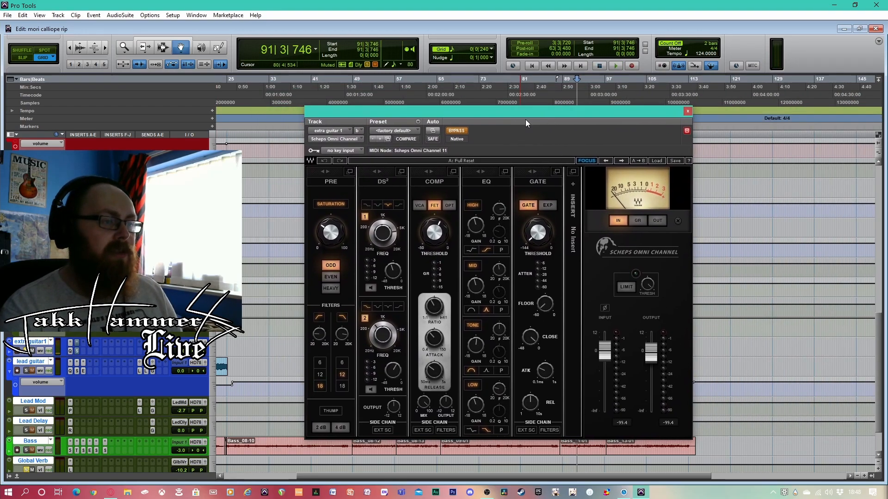
left_click(458, 131)
left_click_drag(584, 116, 368, 104)
left_click(567, 97)
key("space")
left_click_drag(430, 103, 811, 98)
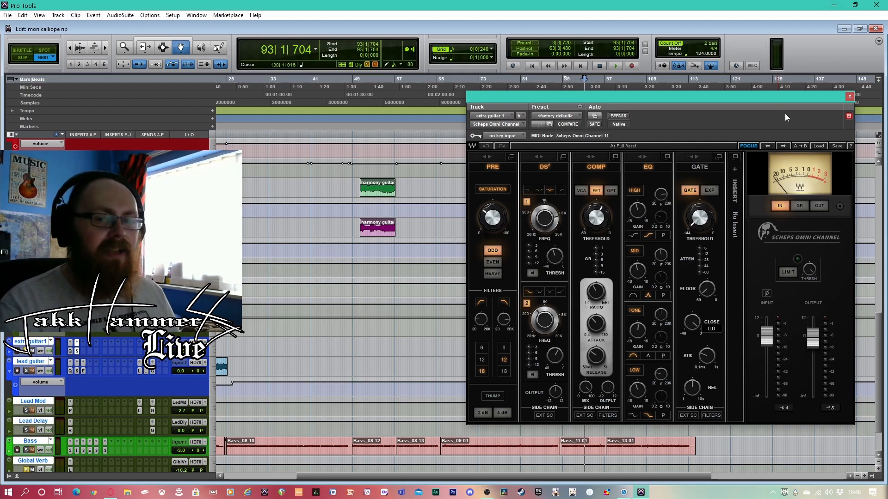
left_click_drag(786, 95, 757, 96)
left_click(820, 97)
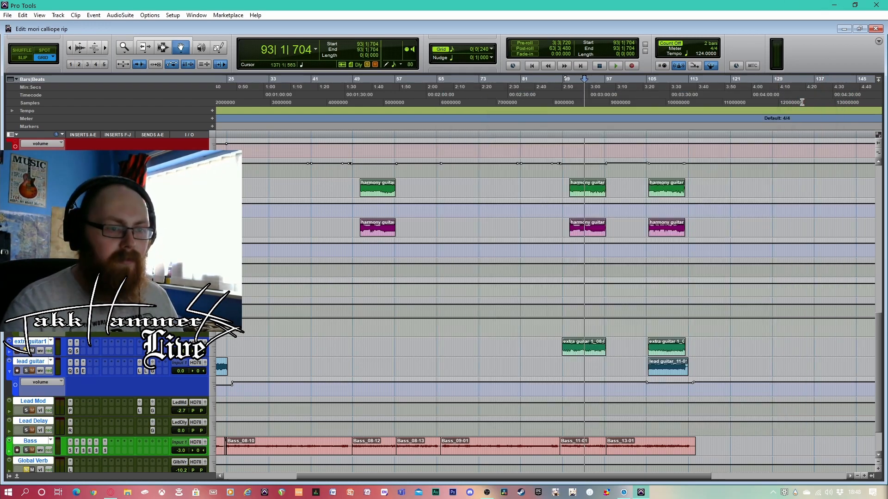
Play the passage from bar 89 with the bass to about bar 96, then compare it with the passage from bar 50
scroll(564, 310, "down", 2)
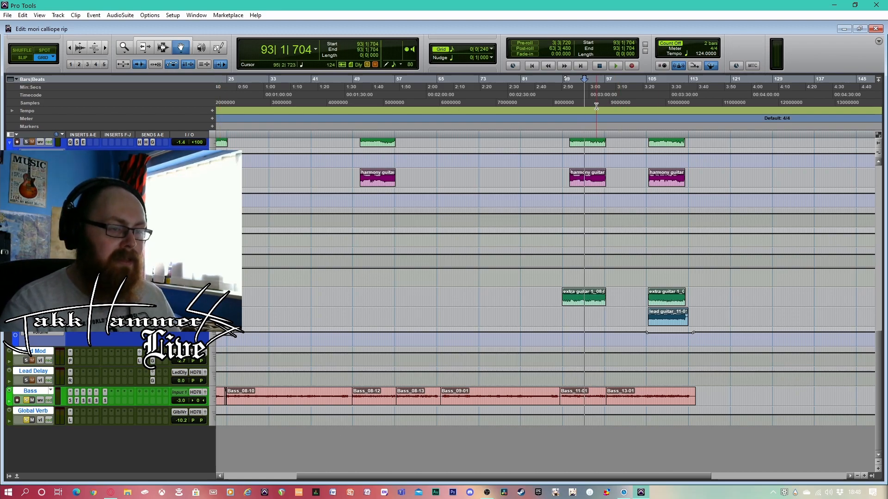
left_click(565, 91)
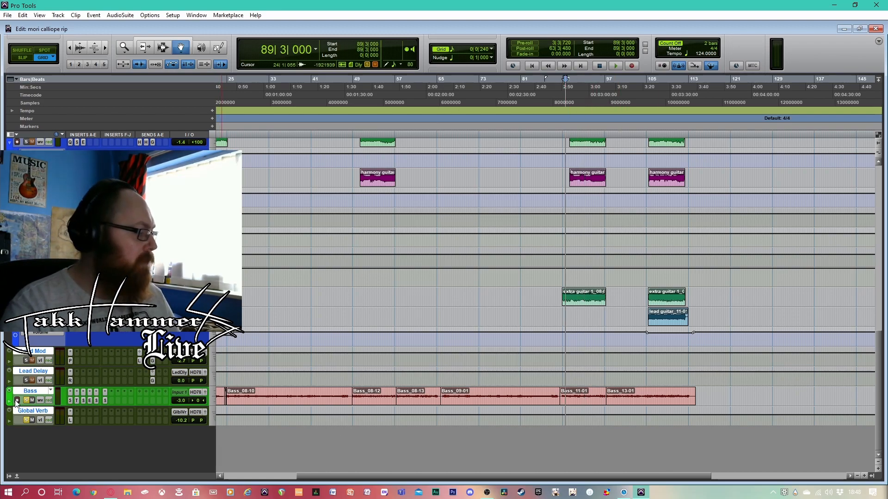
key("space")
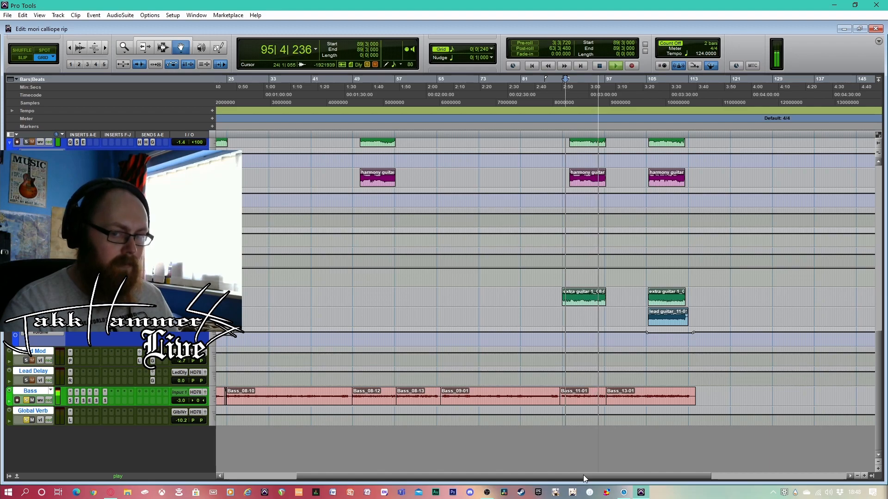
key("space")
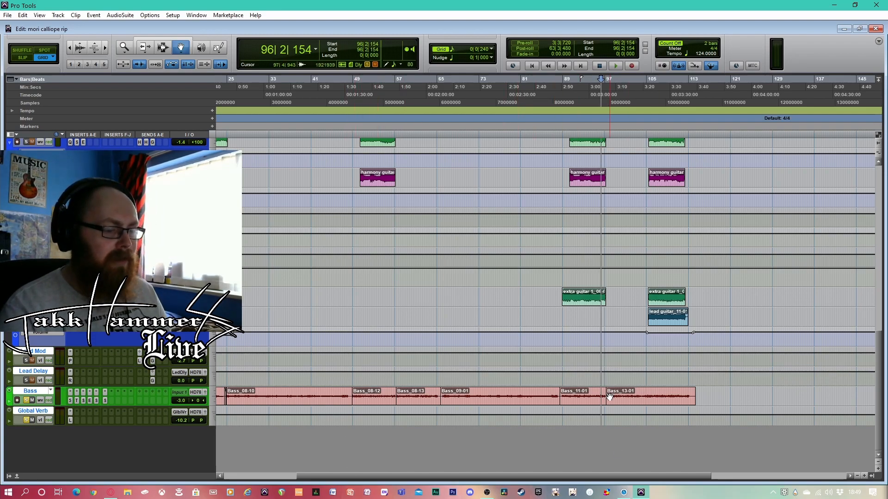
left_click(360, 95)
key("space")
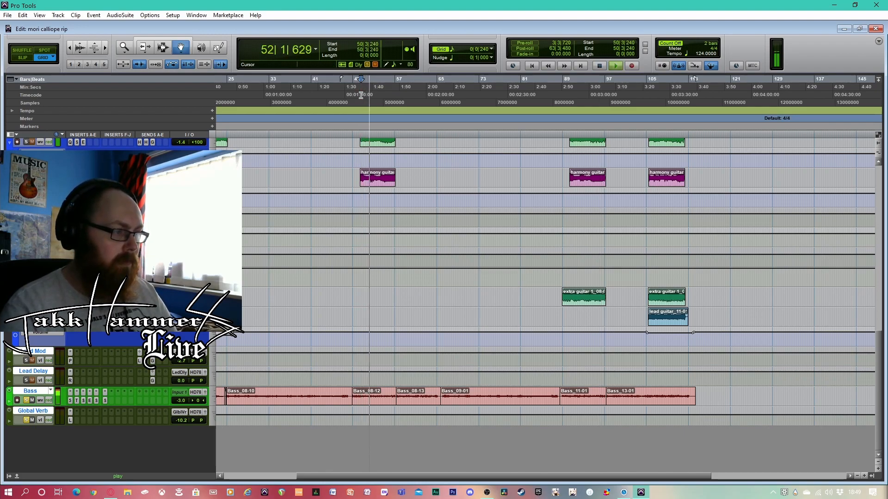
key("space")
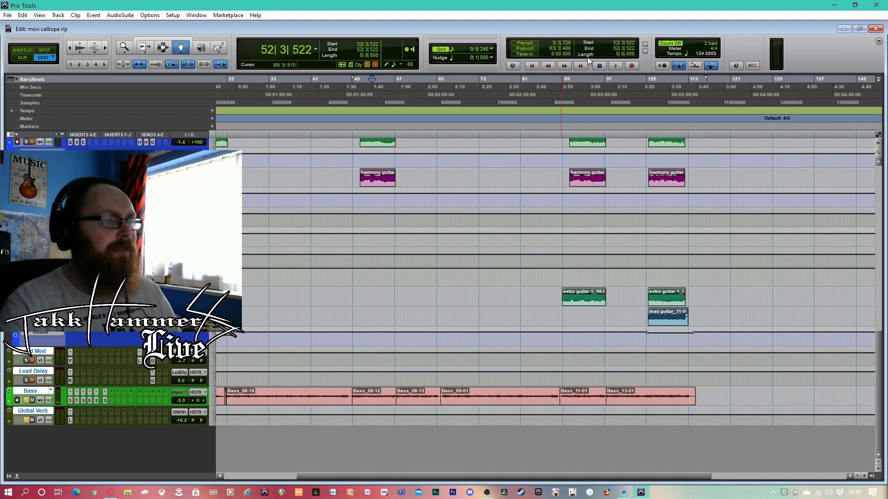
Play extra guitar 1's first part from bar 90 together with the harmony guitars and stop near bar 97
left_click(567, 89)
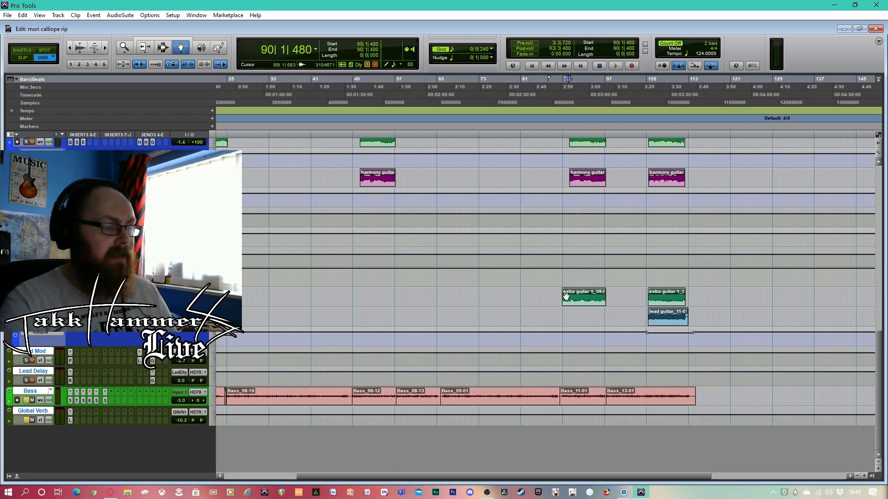
scroll(569, 319, "up", 5)
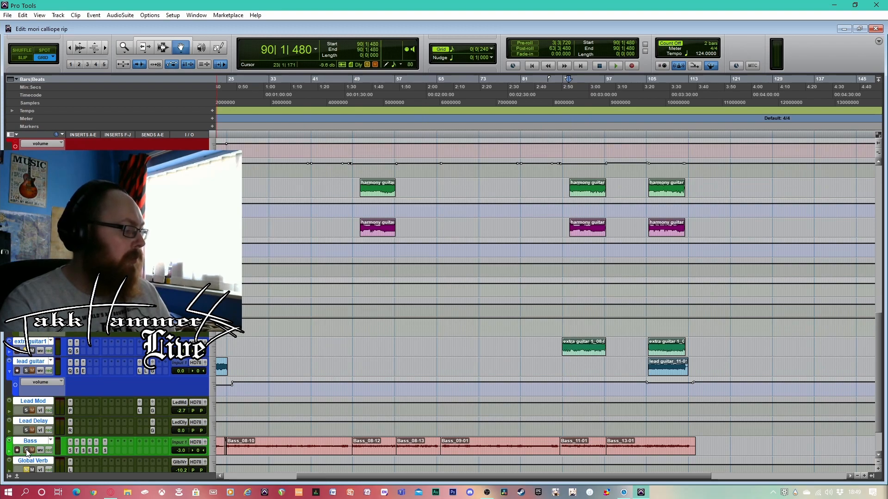
scroll(429, 391, "up", 4)
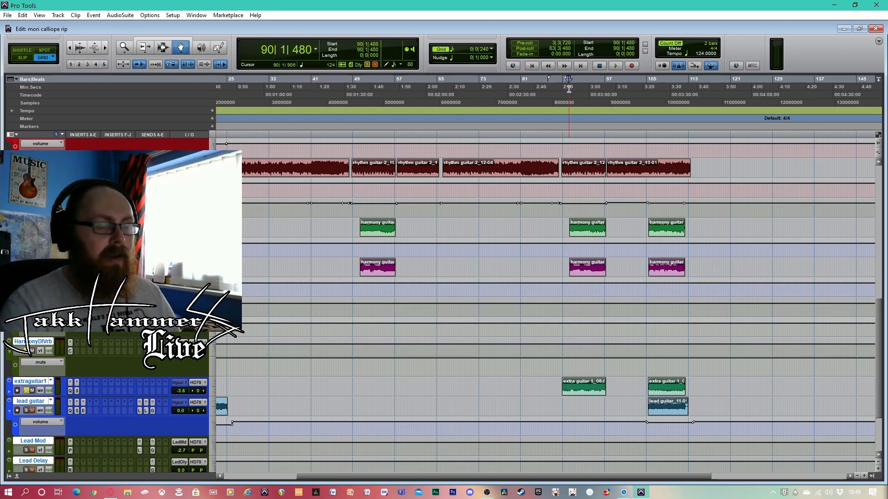
key("space")
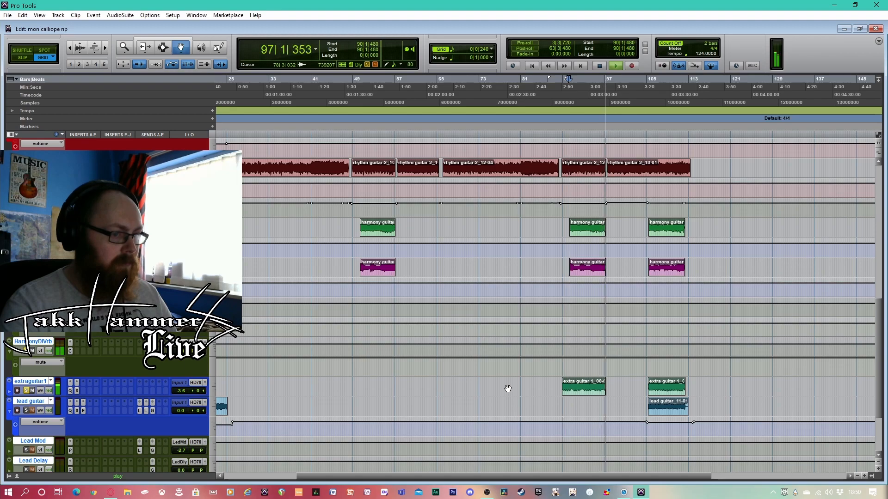
key("space")
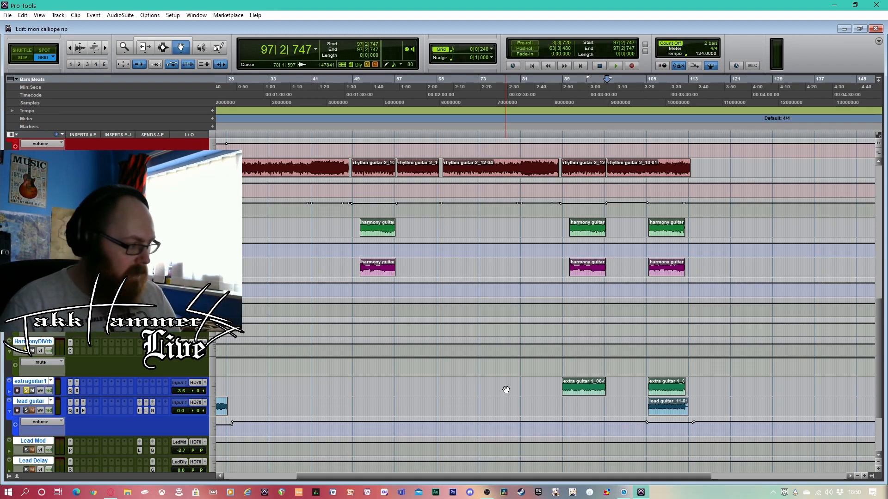
Locate the lead guitar's first part at the beginning of the session and return the playhead to bar 1
scroll(505, 389, "down", 4)
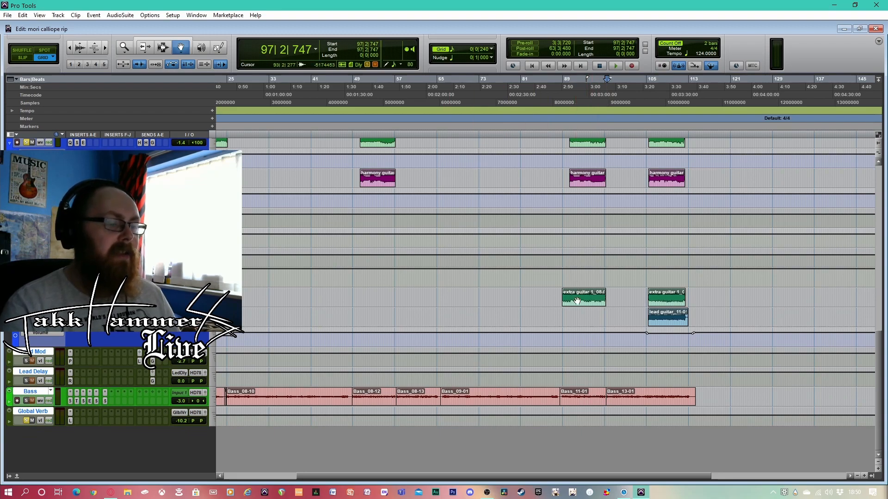
scroll(515, 308, "up", 1)
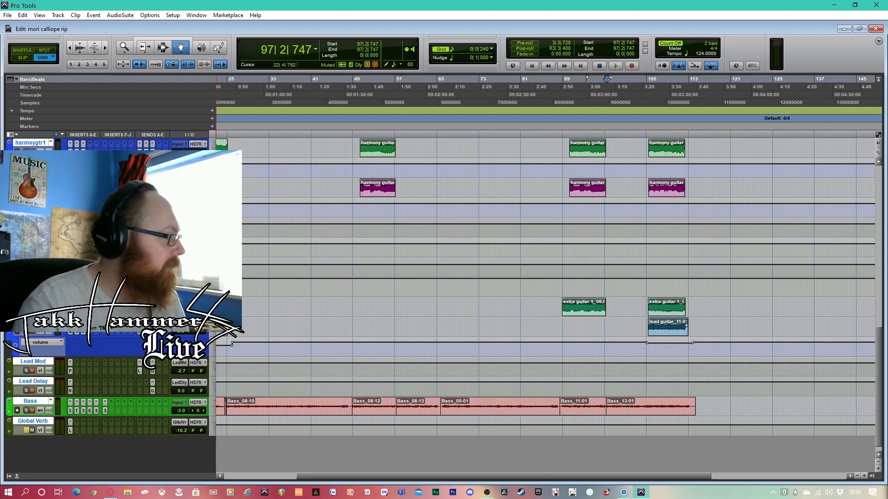
scroll(112, 384, "up", 3)
scroll(113, 384, "down", 4)
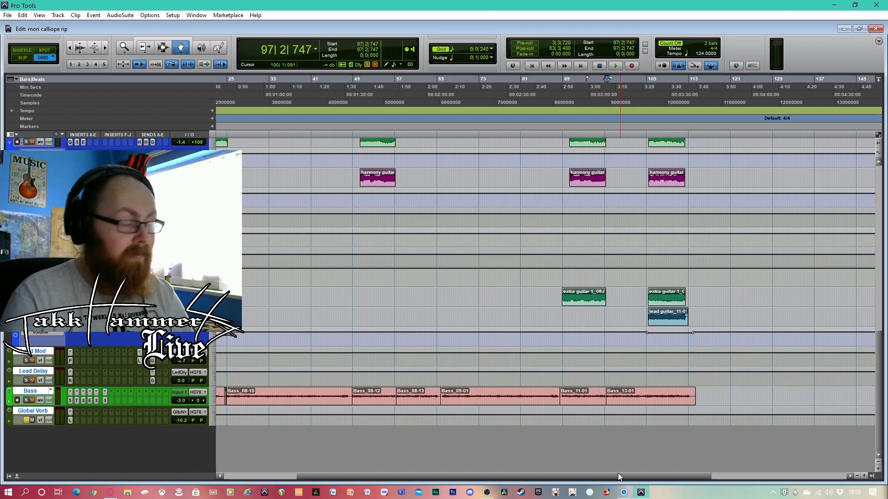
left_click_drag(605, 475, 459, 470)
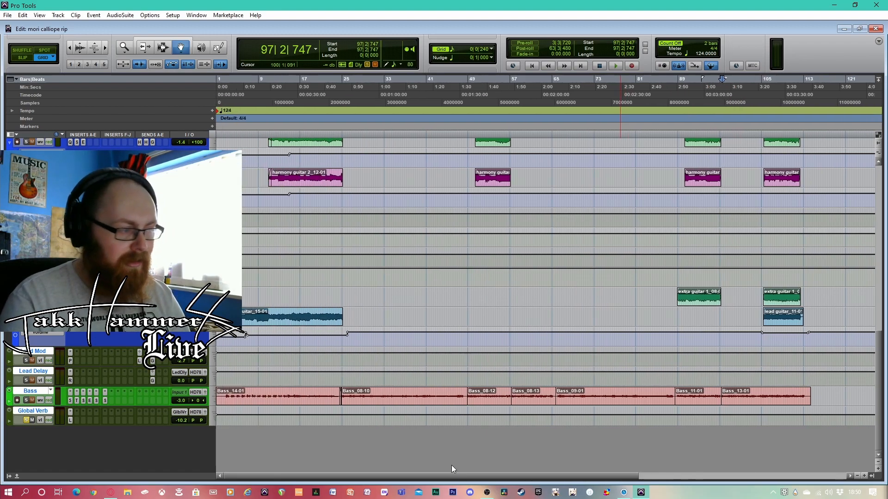
left_click(241, 93)
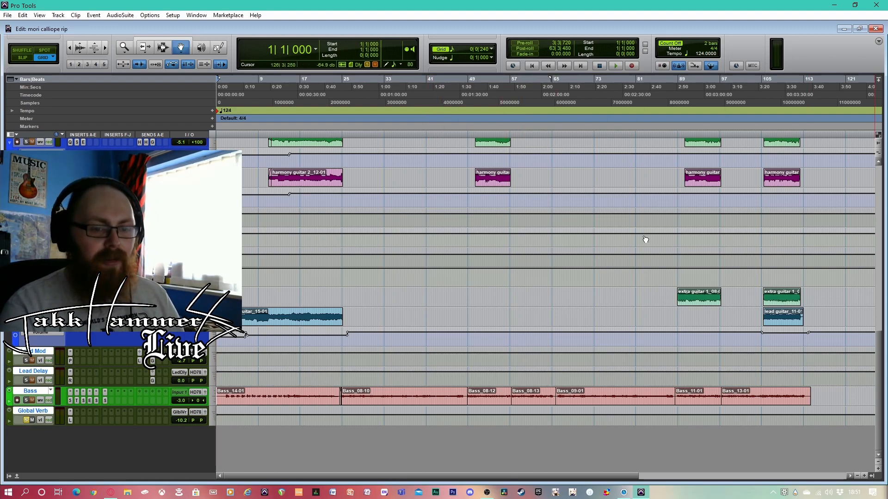
Play the lead guitar's second part from bar 106, solo Global Verb, and replay the ending from bar 109
scroll(394, 313, "up", 2)
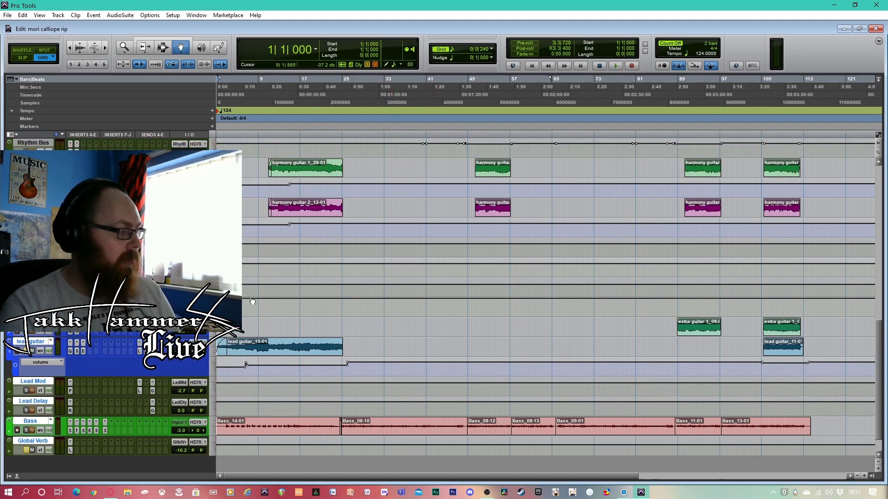
left_click(768, 87)
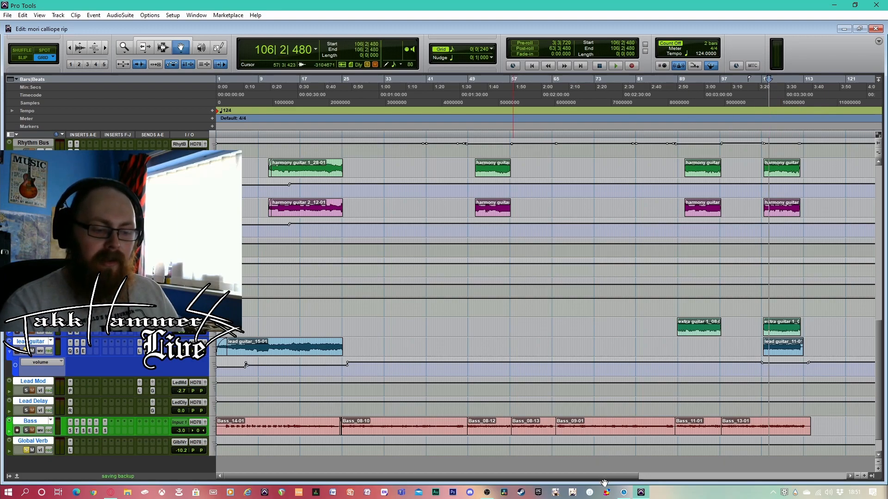
left_click_drag(608, 478, 769, 463)
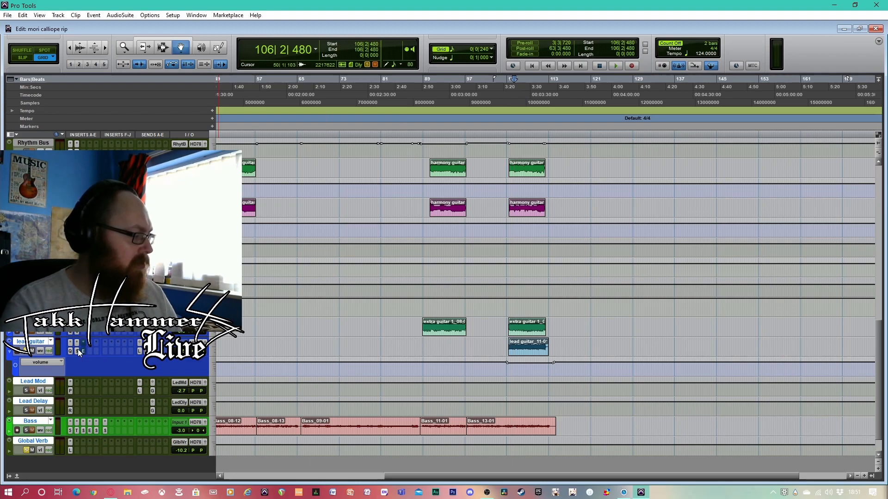
key("space")
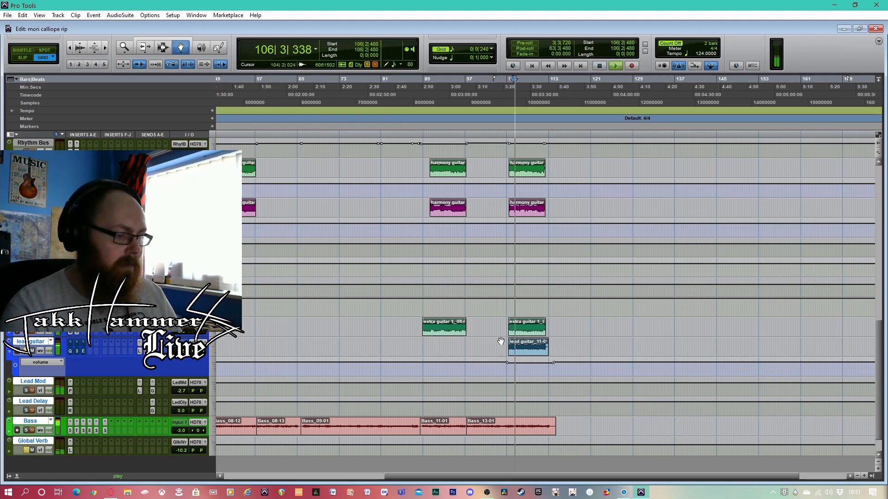
left_click(26, 450)
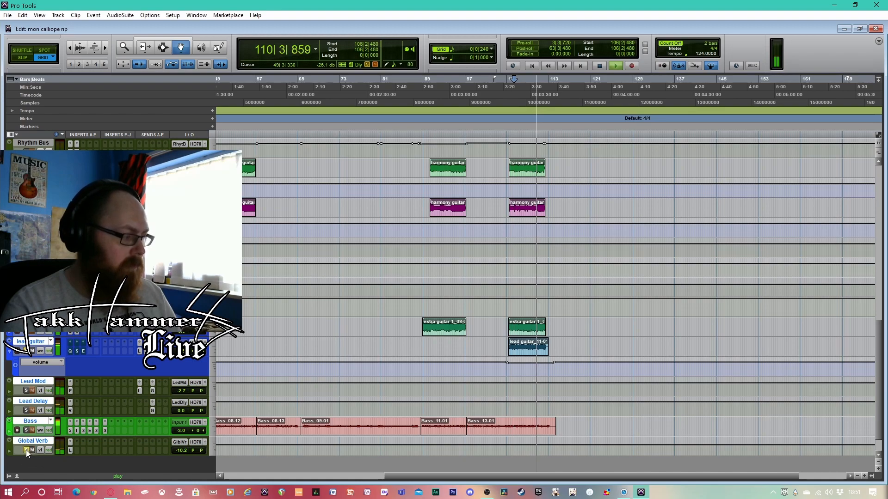
key("space")
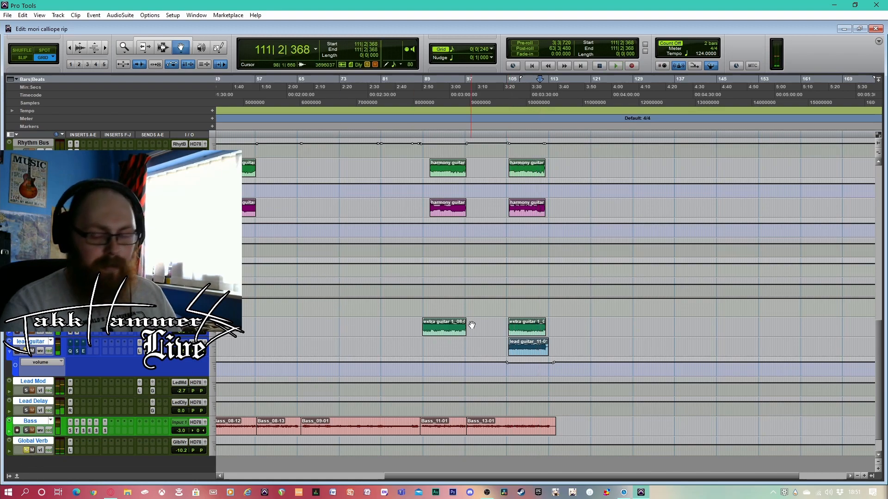
left_click(530, 93)
key("space")
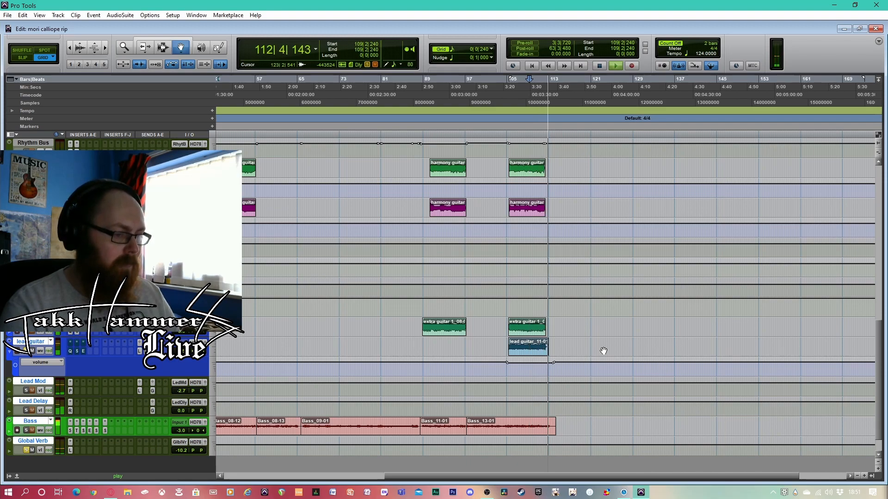
key("space")
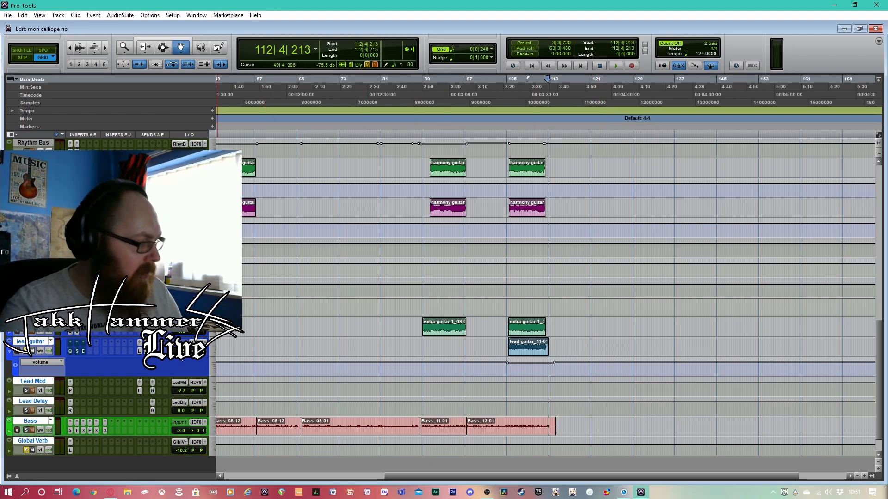
Open the lead guitar's EQ3 7-Band, examine its filter and band settings, and close it
left_click(70, 348)
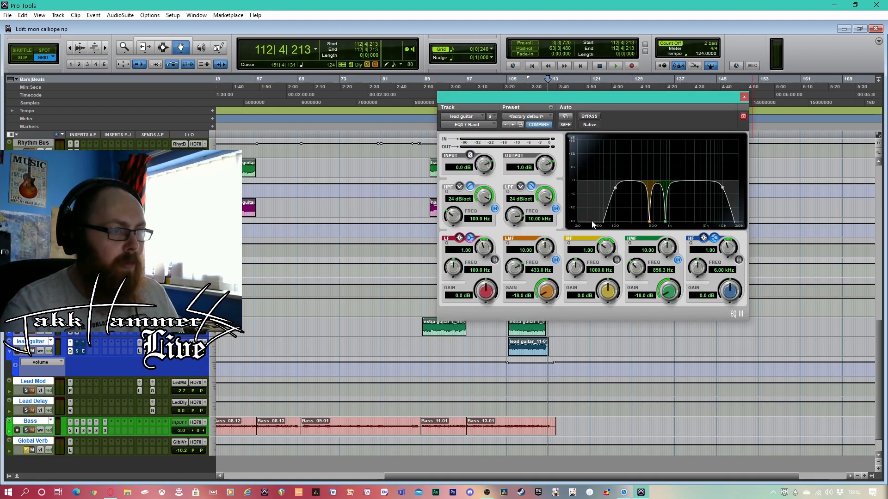
left_click_drag(710, 98, 493, 92)
left_click(529, 90)
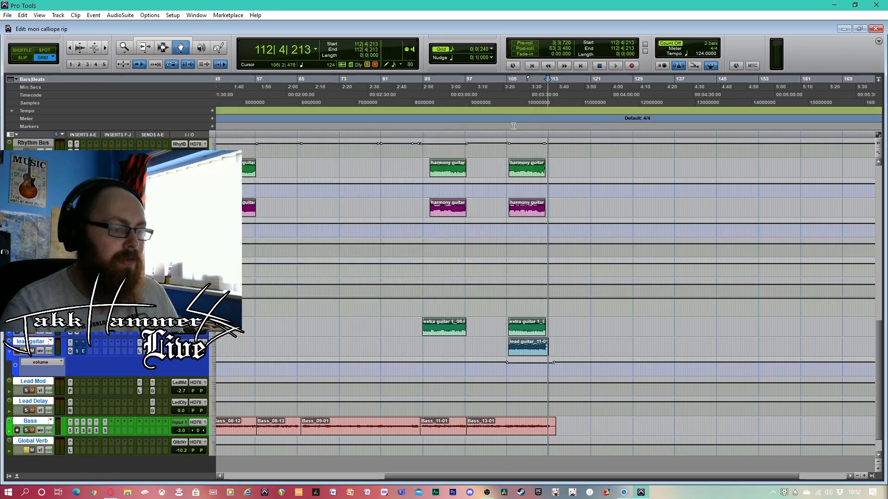
Play the lead guitar from bar 105, compare its EQ3 7-Band bypassed and active, and close the plug-in
left_click(508, 94)
key("space")
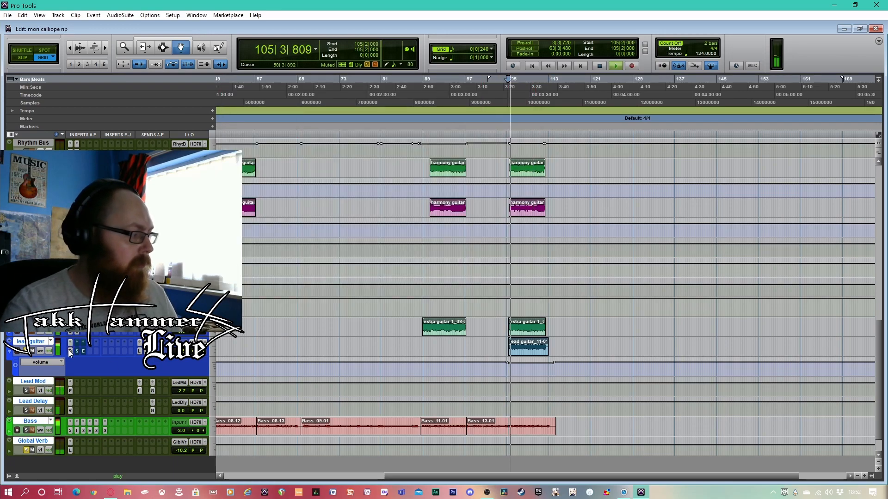
left_click(70, 352)
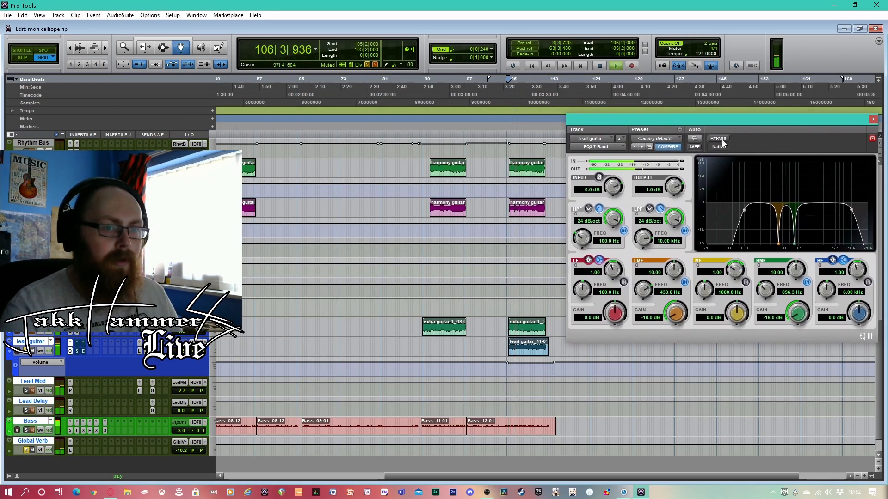
left_click(719, 139)
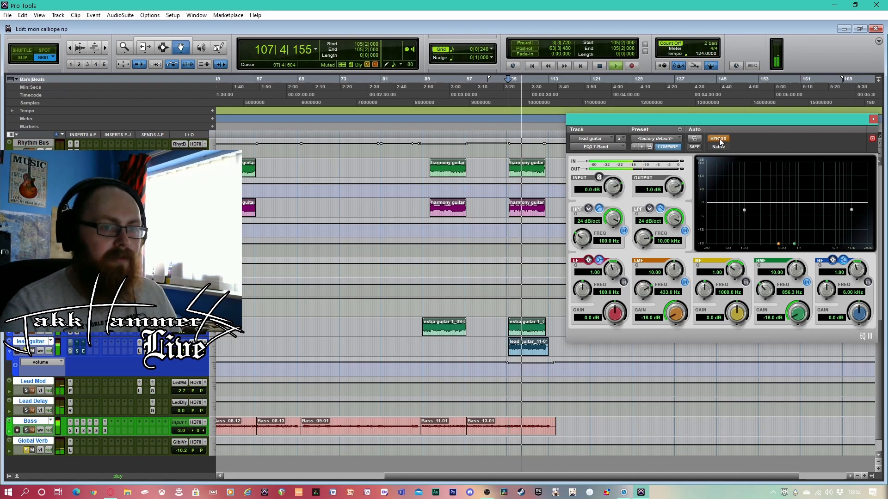
left_click(720, 139)
left_click_drag(745, 116, 707, 118)
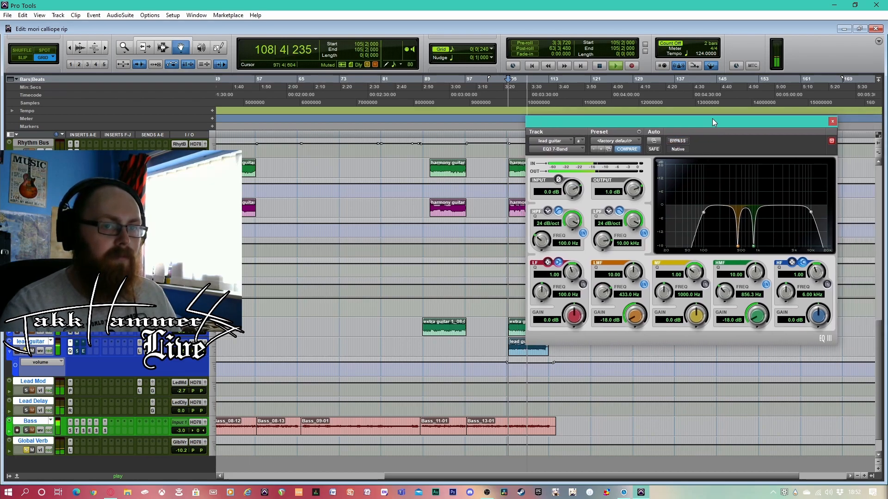
left_click(833, 120)
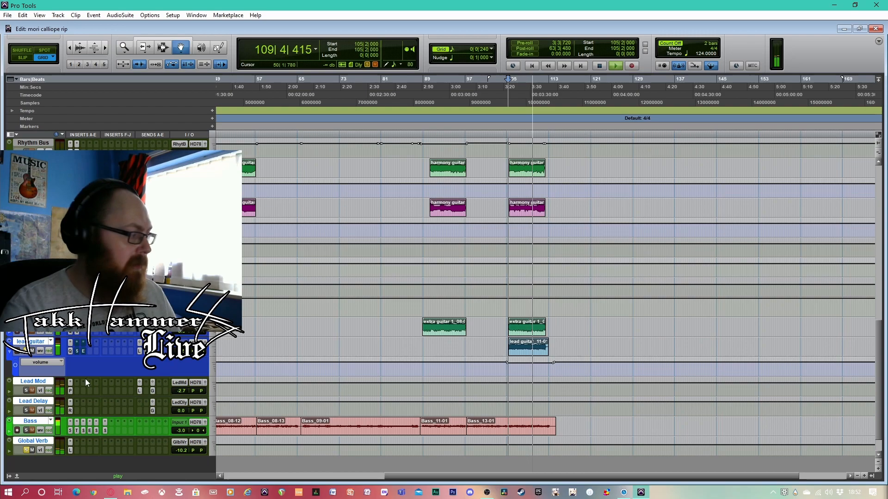
Play the lead guitar from bar 105 with its Scheps Omni Channel open, and take the plug-in out of bypass during playback
left_click(77, 353)
left_click_drag(804, 131, 762, 120)
left_click(507, 88)
key("space")
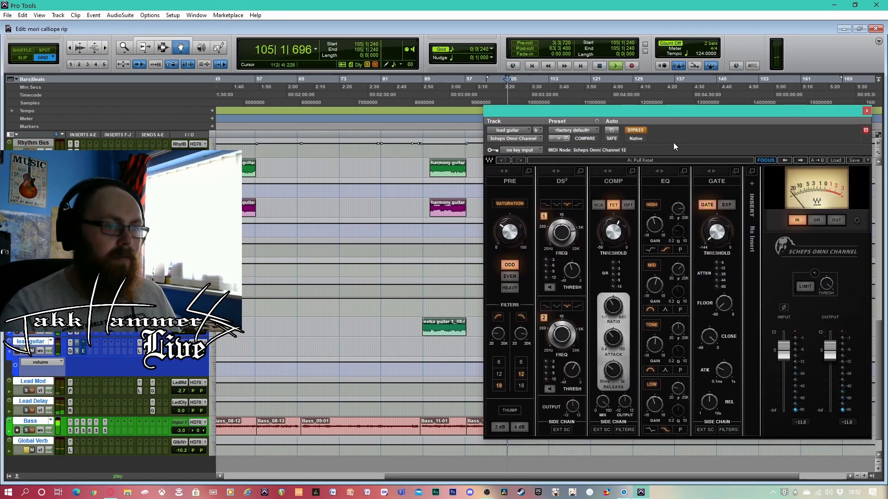
left_click(639, 129)
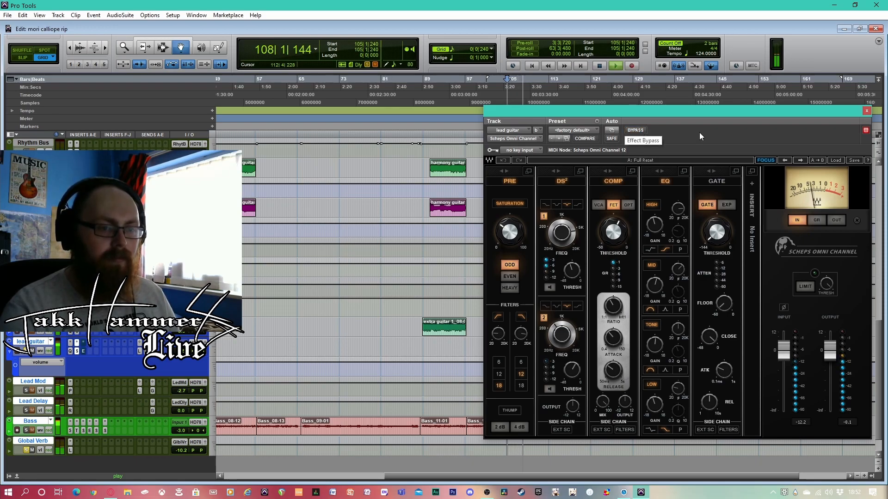
key("space")
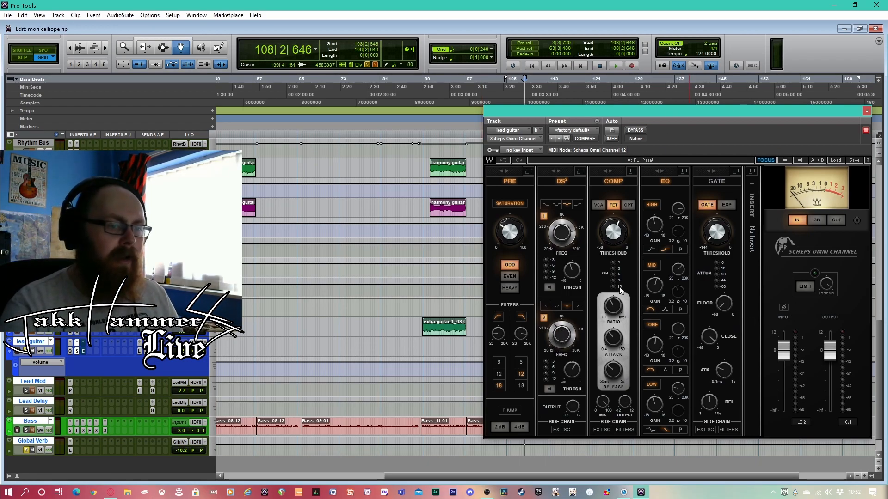
left_click_drag(779, 113, 763, 116)
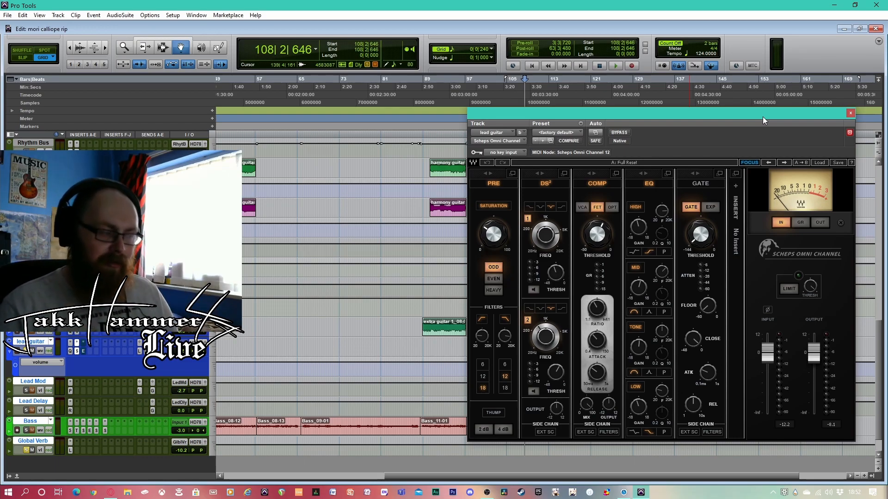
Resume playback with the lead guitar's Enhanced EQ open and taken out of bypass, stop, and close the plug-in
key("space")
left_click(85, 352)
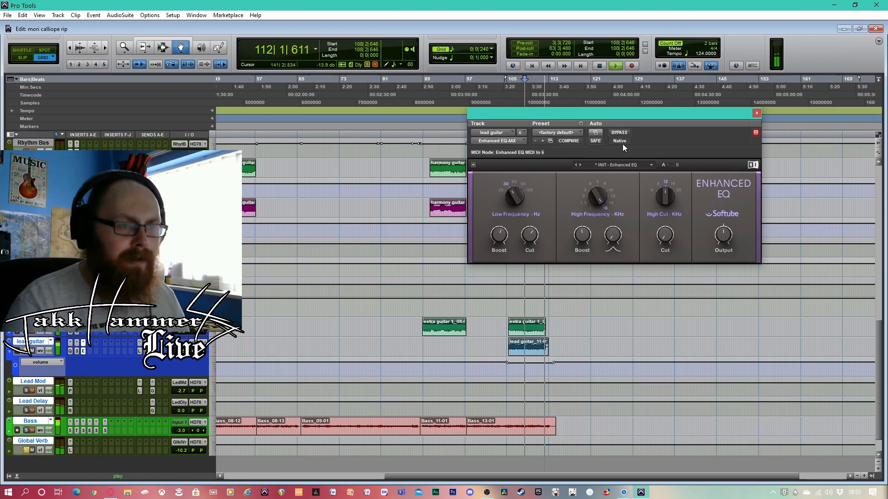
key("space")
left_click_drag(753, 115, 742, 150)
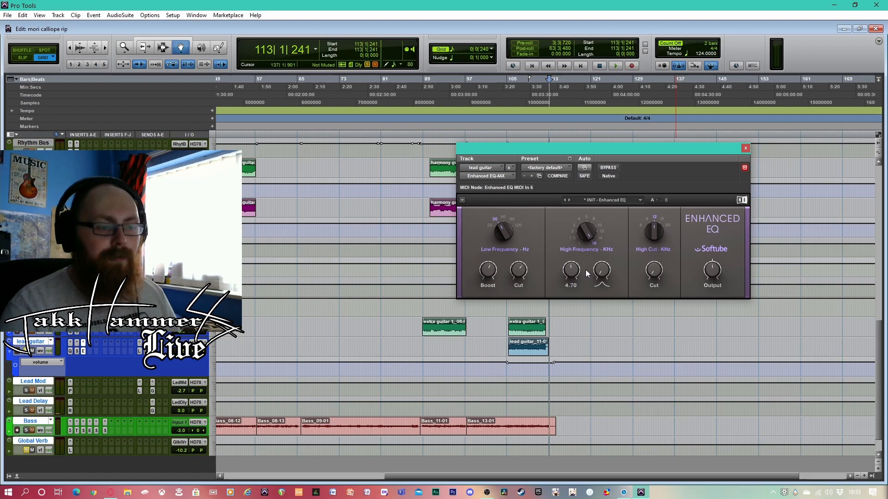
left_click(744, 147)
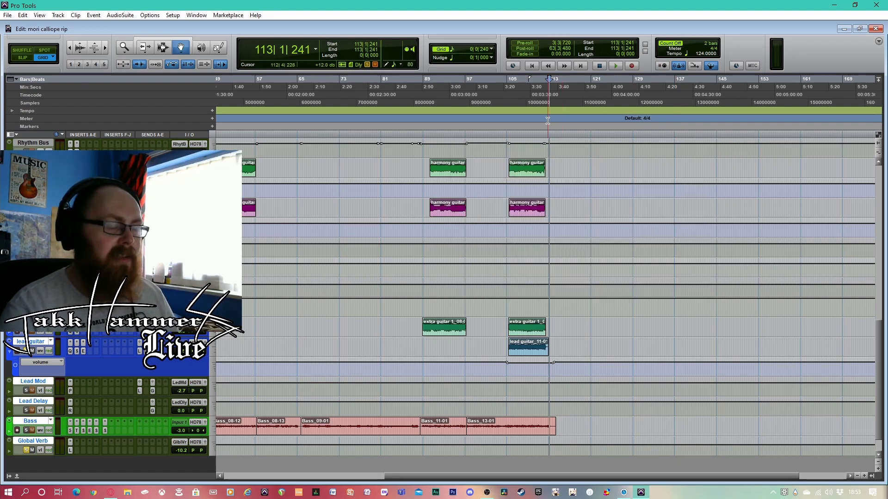
Play a short passage of the lead guitar from bar 106 with all three of its inserts active
left_click(512, 98)
key("space")
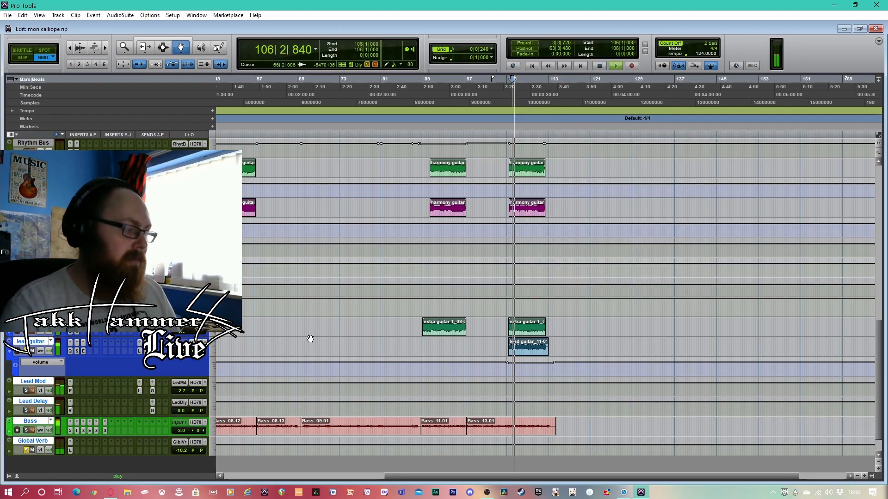
key("space")
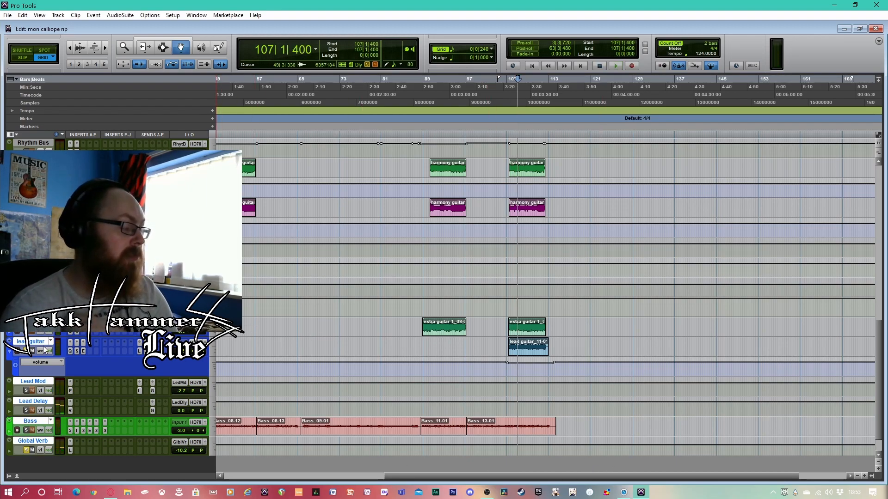
Solo Lead Delay, open its Replika delay, and play the lead guitar through it from bar 106
left_click(26, 411)
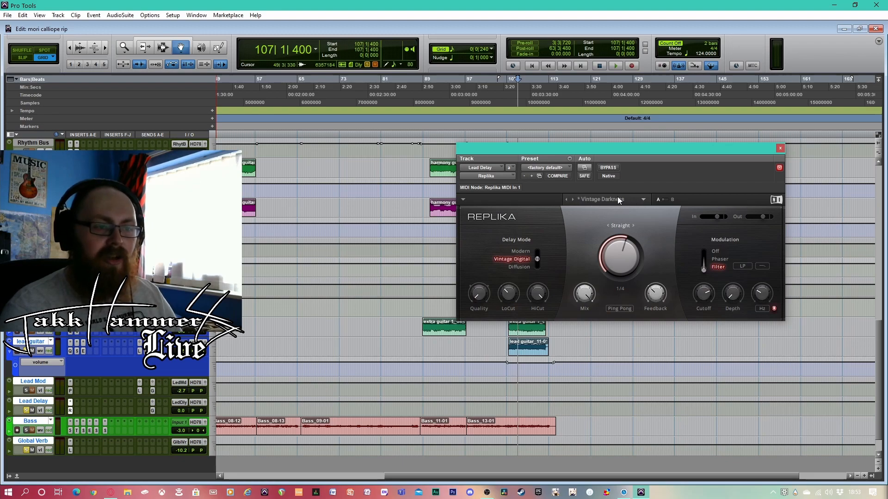
mouse_move(697, 292)
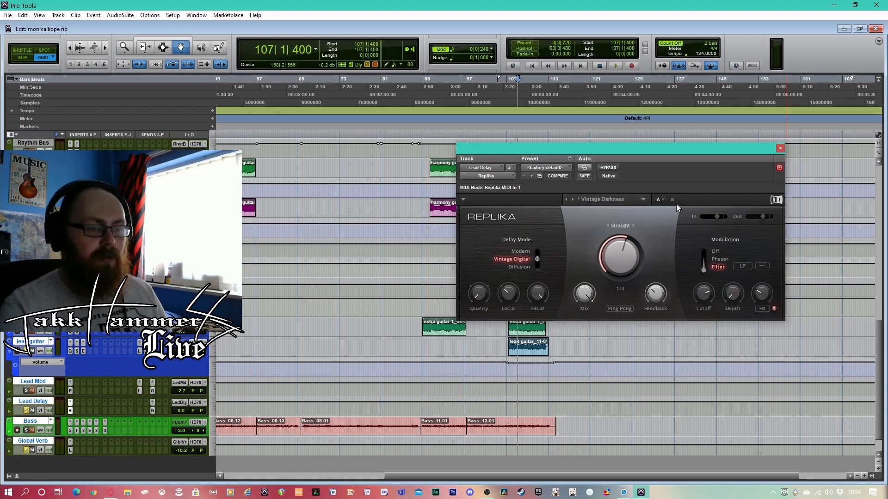
left_click_drag(745, 149, 732, 157)
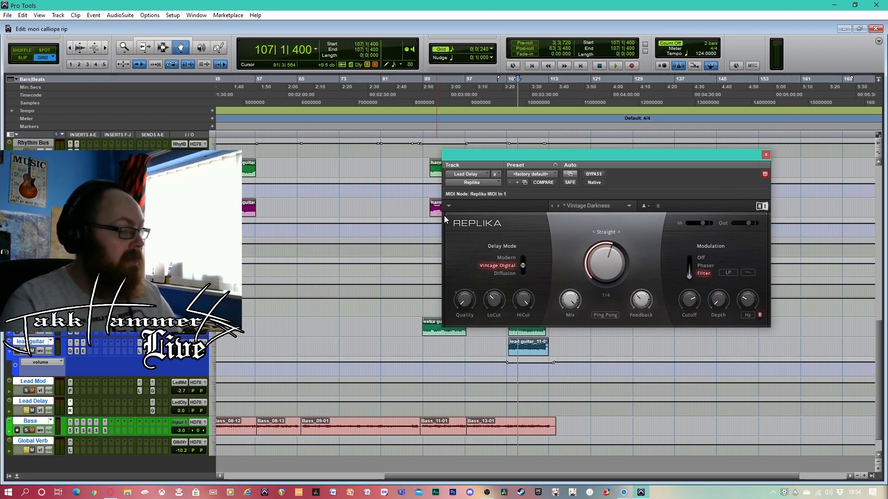
left_click(513, 97)
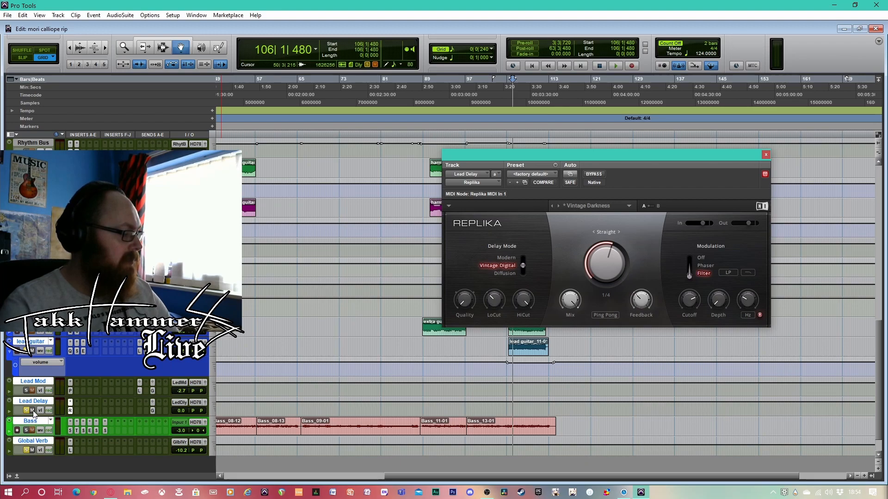
key("space")
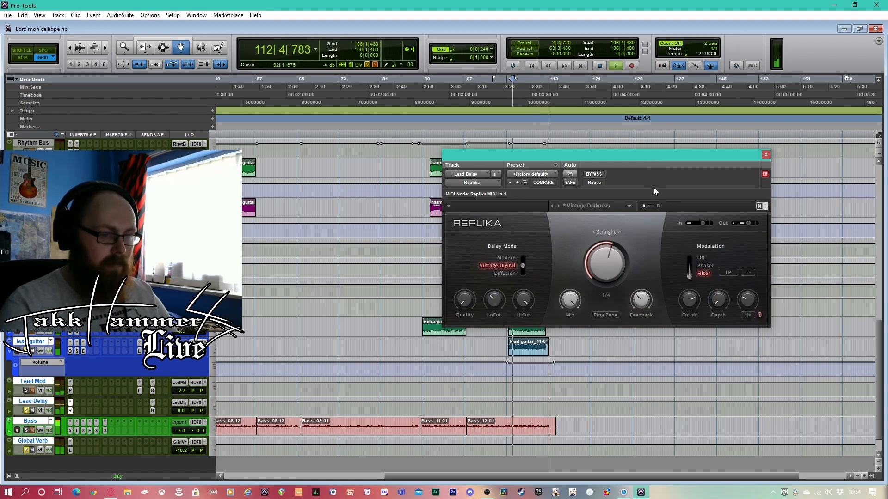
key("space")
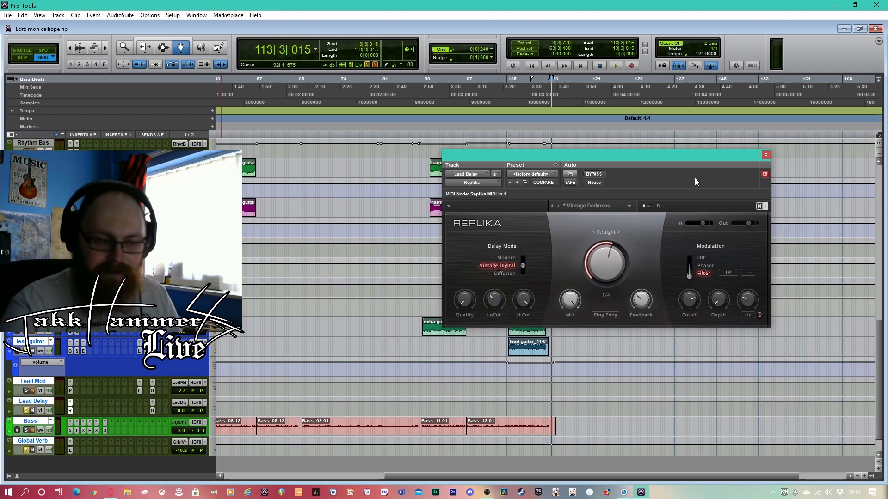
Cycle Replika's stereo mode through Normal and Wide back to Ping Pong, and close the plug-in
left_click(608, 316)
left_click(609, 316)
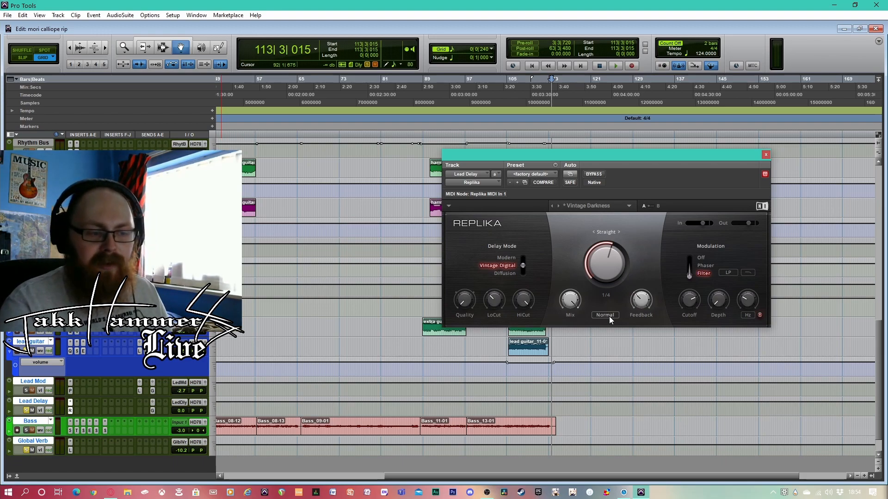
left_click(605, 317)
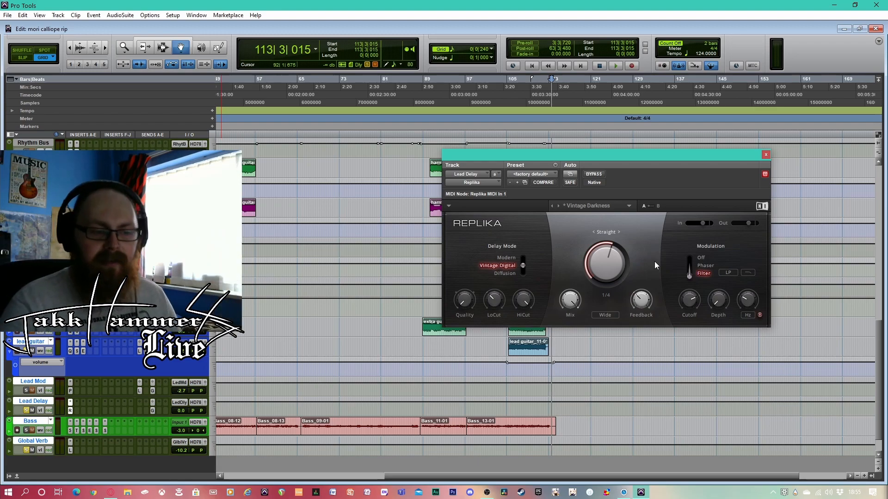
left_click(605, 315)
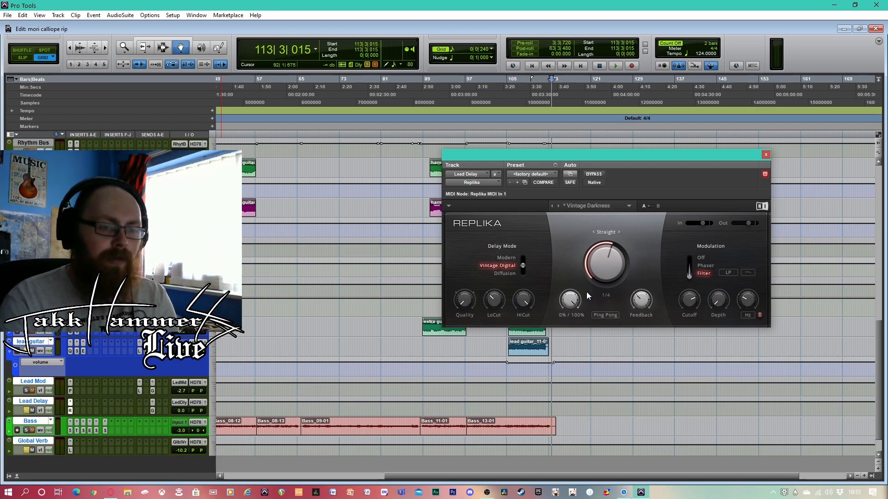
left_click(765, 155)
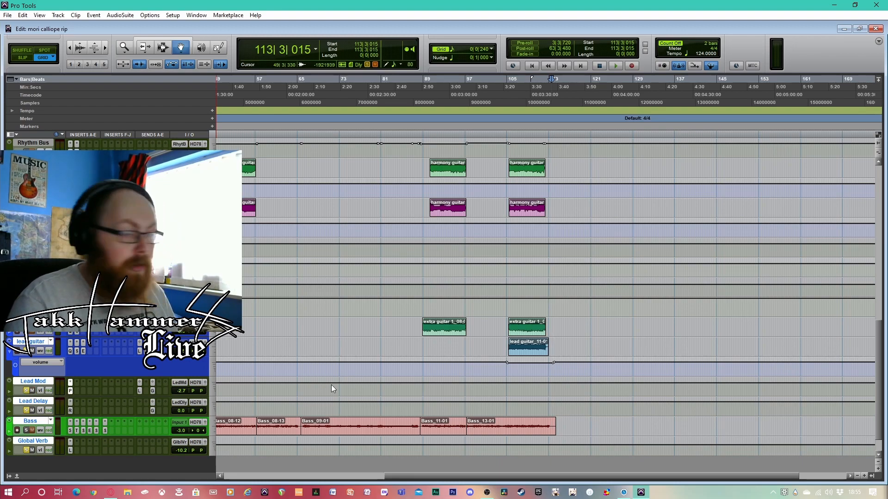
Solo Lead Mod, examine its Phasis plug-in, and play the lead guitar through it from just before bar 105
left_click_drag(581, 155, 691, 159)
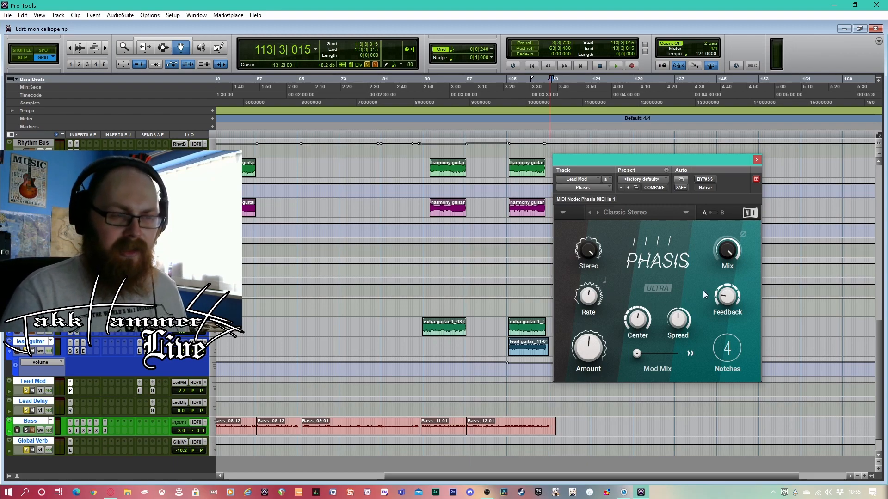
left_click_drag(720, 165, 736, 167)
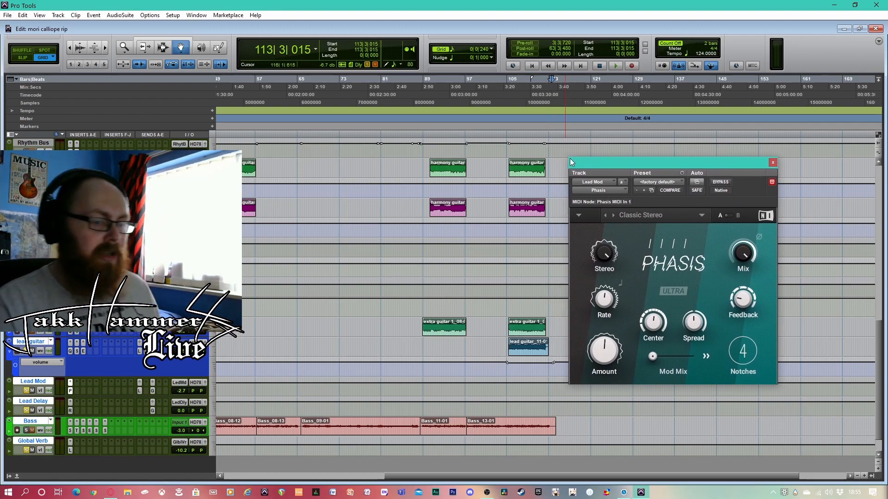
left_click(505, 90)
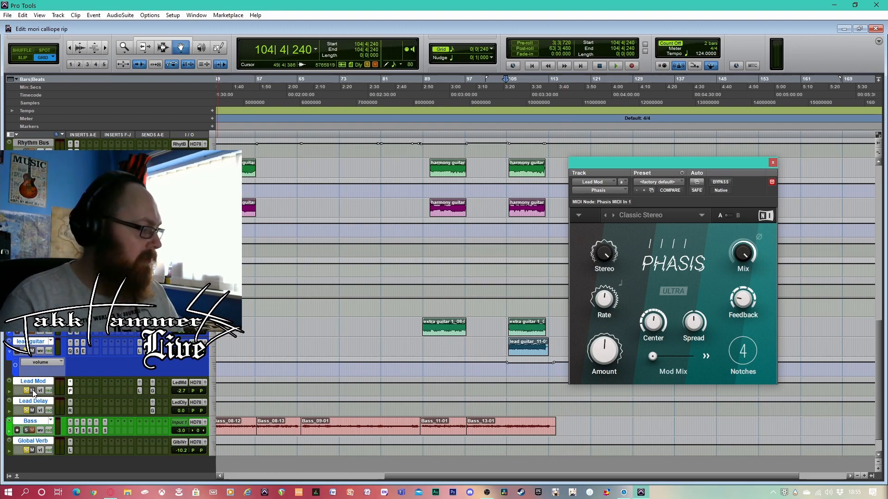
key("space")
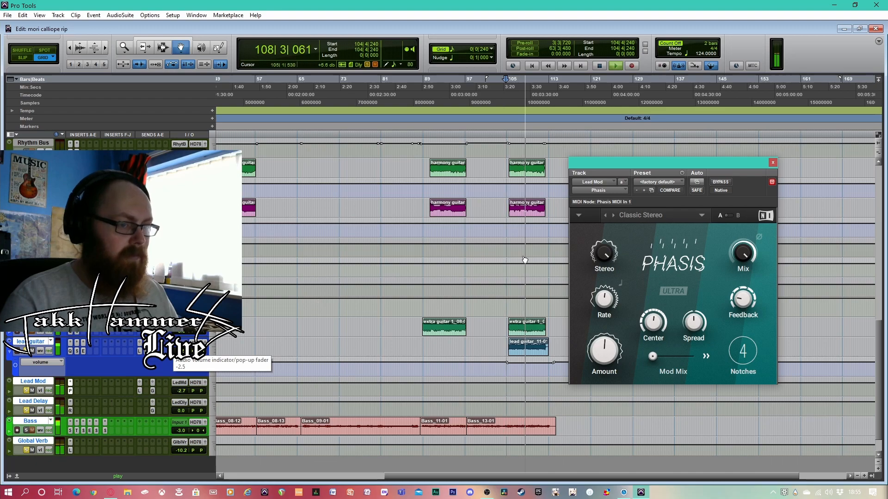
left_click(600, 67)
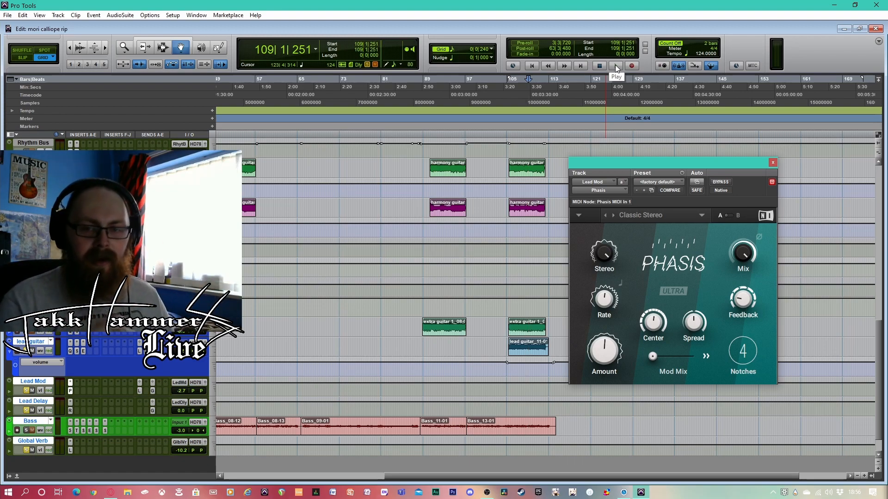
left_click(615, 65)
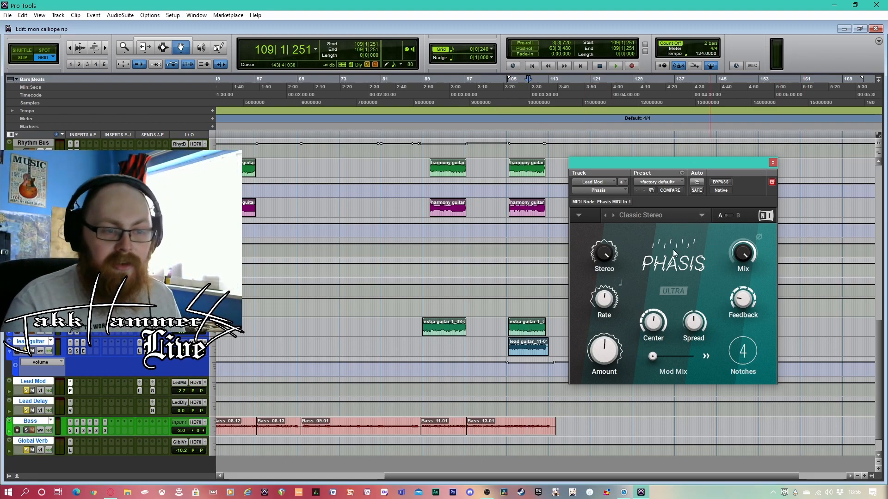
left_click_drag(707, 161, 714, 160)
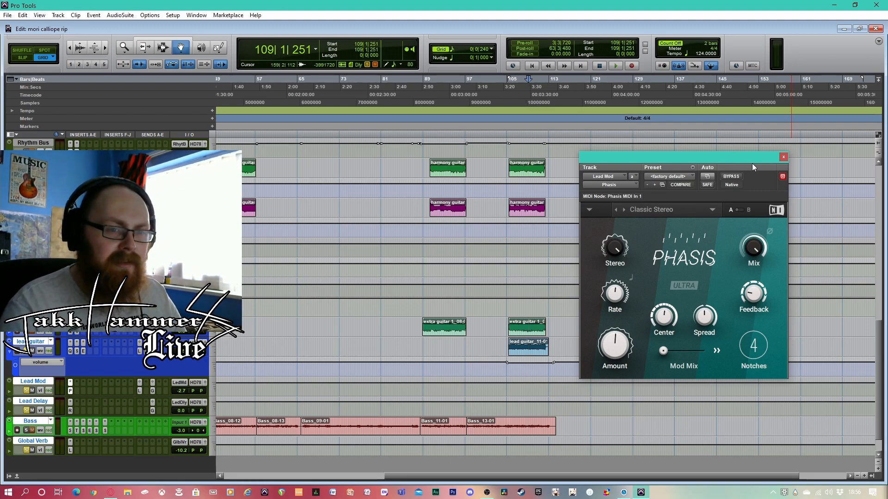
Play the lead guitar's first part from bar 1 with its delay and modulation, and close Phasis
left_click_drag(606, 477, 429, 484)
left_click(532, 66)
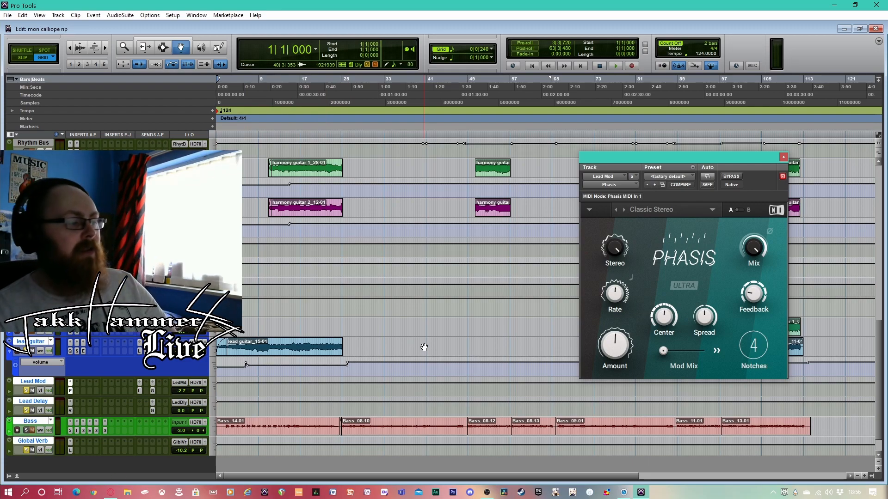
key("space")
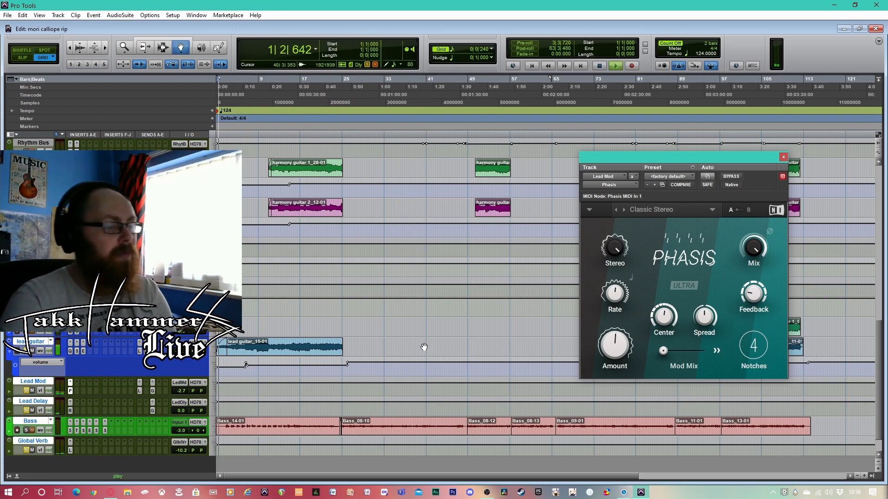
left_click(783, 157)
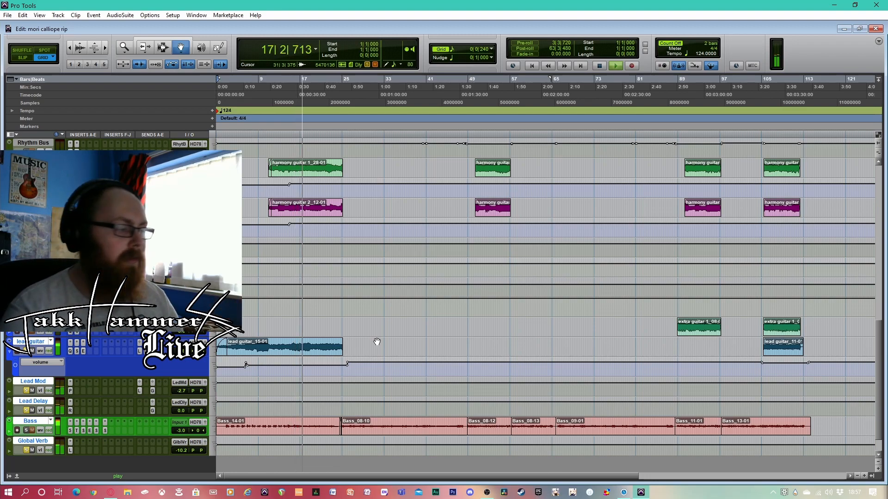
key("space")
Solo HarmonyDlVrb and play the lead guitar's first part from bar 4 to bar 24
scroll(412, 341, "up", 4)
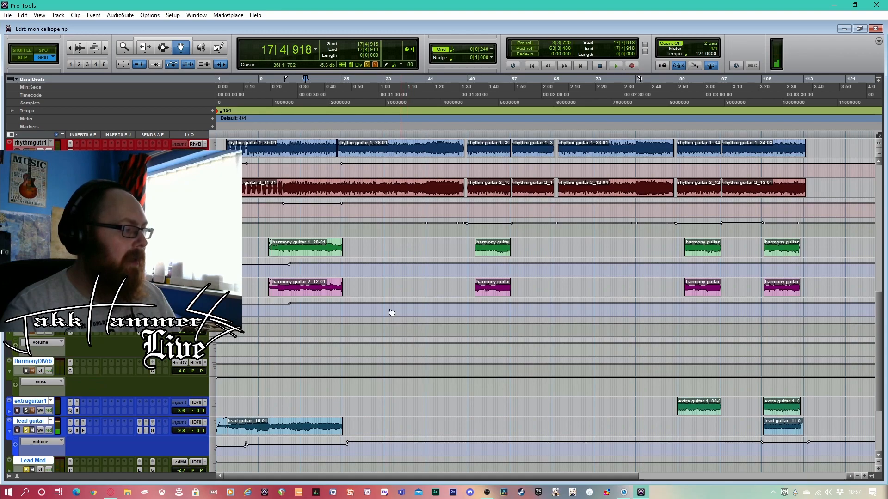
left_click(258, 92)
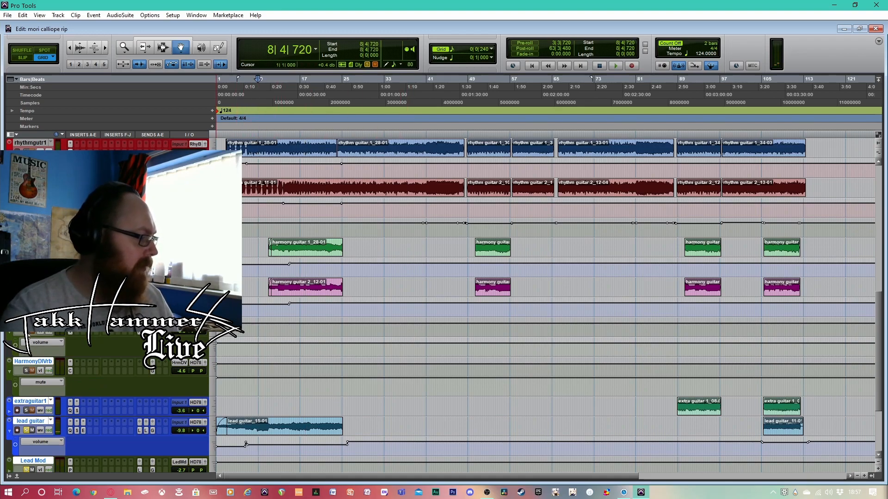
left_click(31, 371)
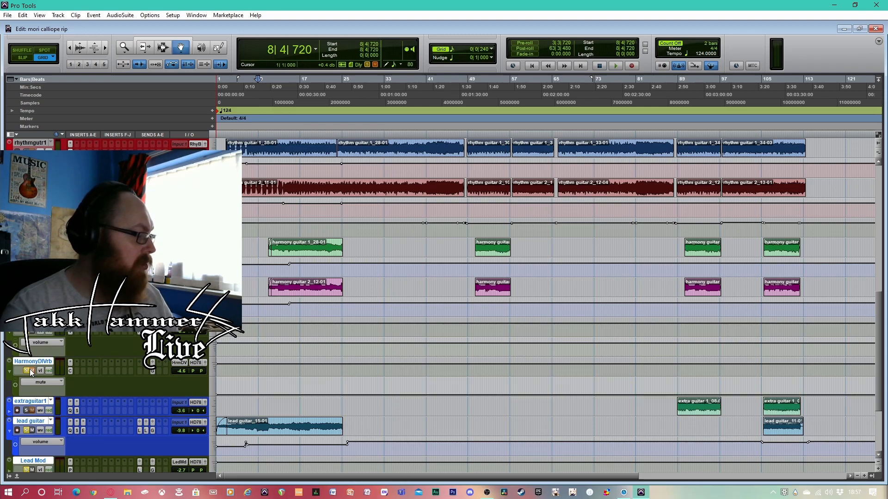
scroll(399, 363, "down", 1)
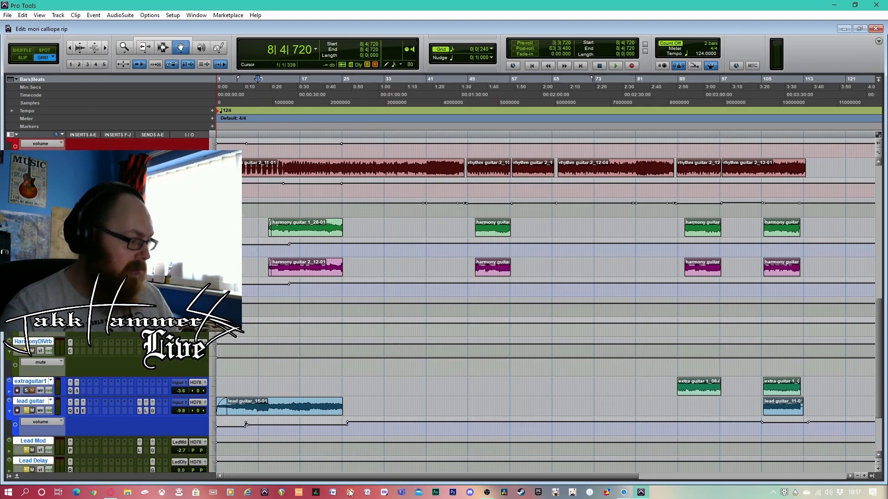
left_click(236, 87)
key("space")
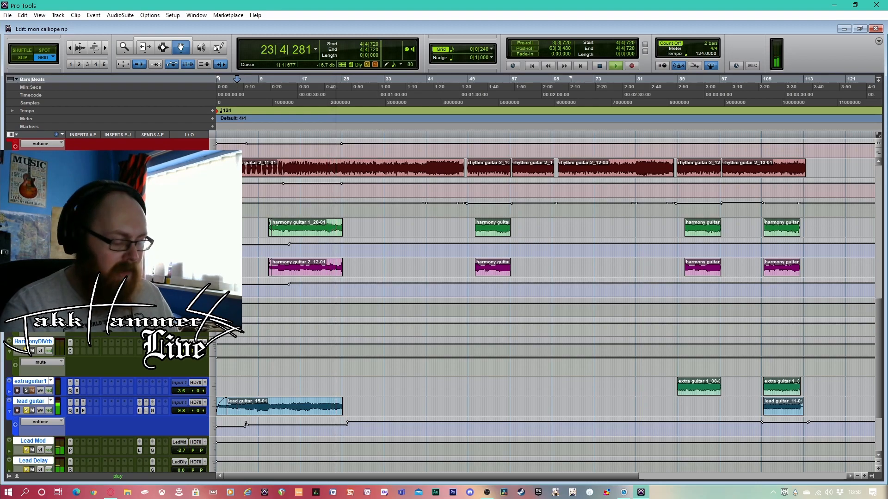
key("space")
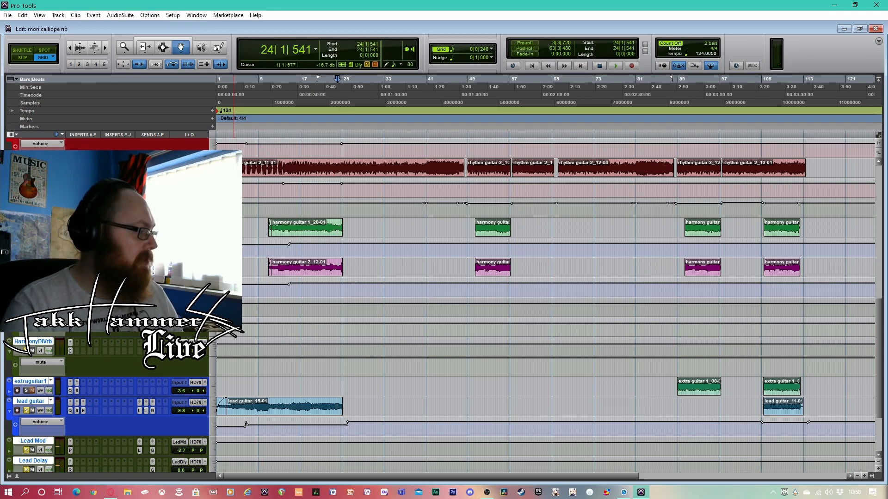
Clear the solos on the lead guitar and its effect tracks, and play the full mix from bar 1 to bar 25
scroll(40, 399, "down", 3)
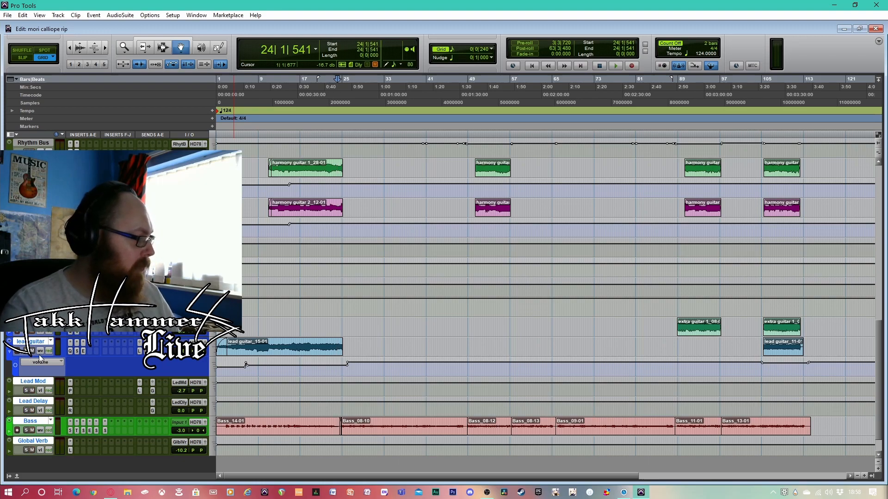
scroll(482, 337, "up", 6)
scroll(483, 337, "up", 3)
left_click(532, 66)
key("space")
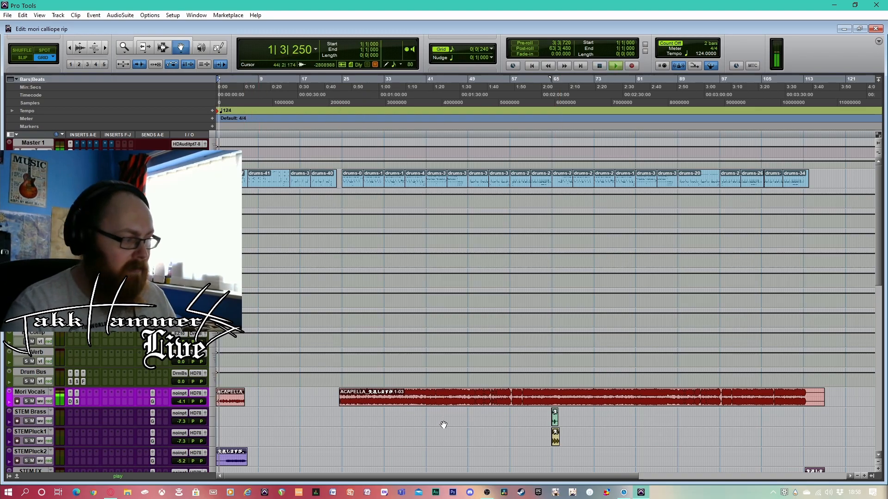
scroll(444, 424, "down", 4)
scroll(444, 425, "down", 6)
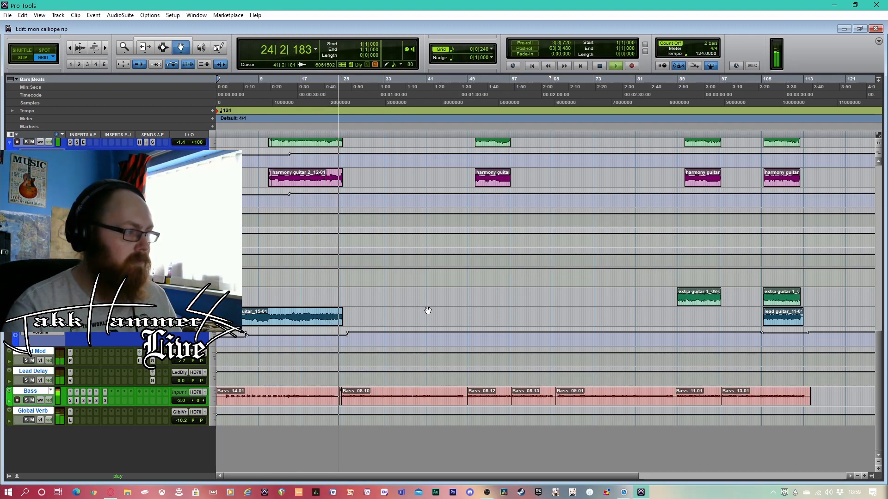
key("space")
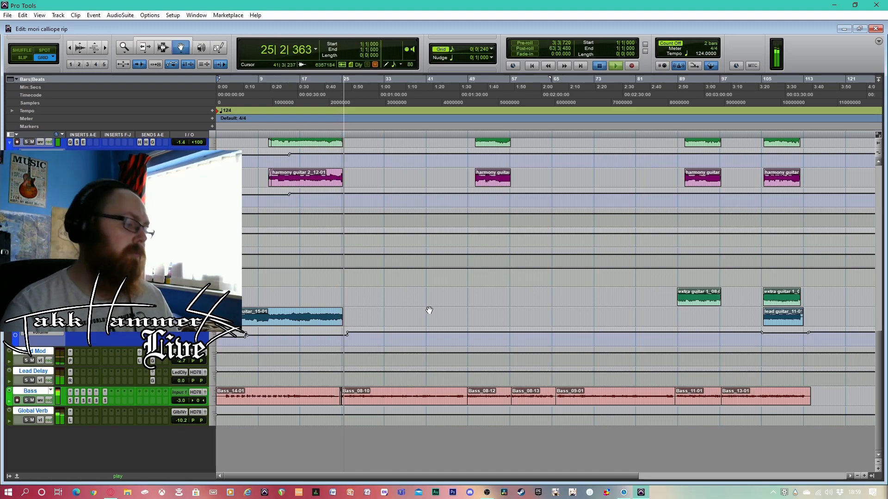
Play the full mix from bar 4 to bar 6, across the end of the opening vocal clip
scroll(428, 313, "up", 15)
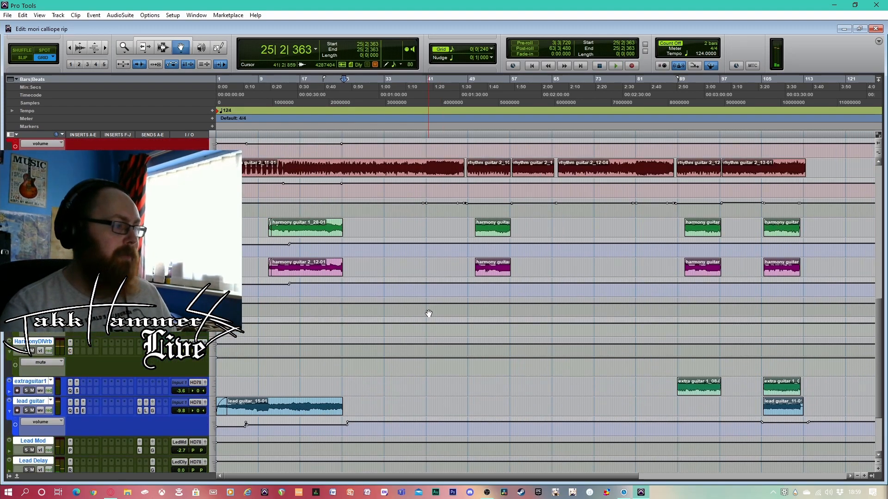
scroll(429, 314, "down", 5)
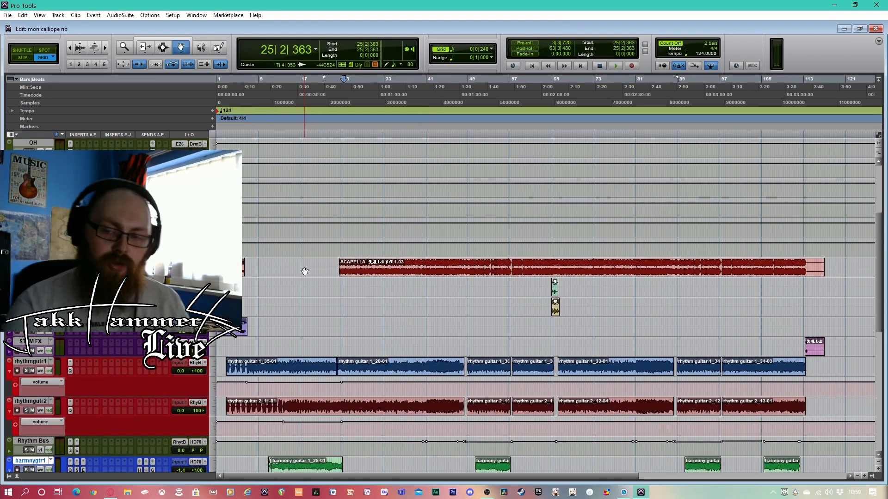
scroll(315, 345, "up", 4)
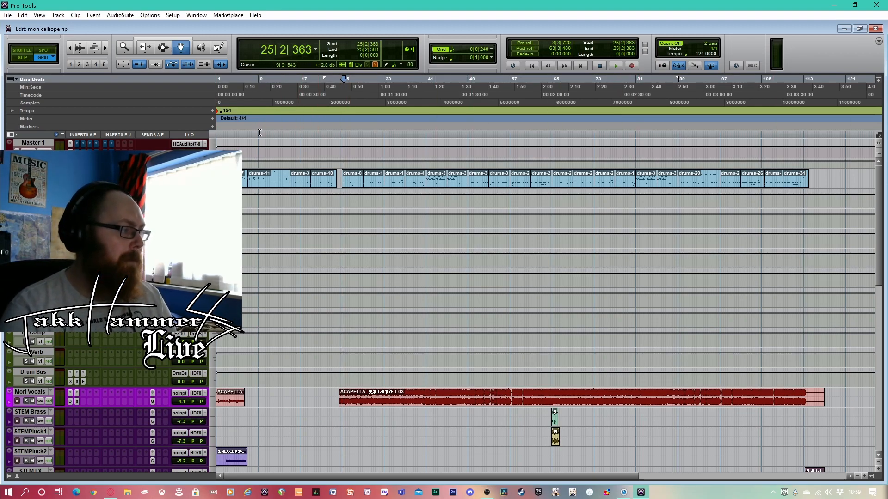
left_click(234, 89)
key("space")
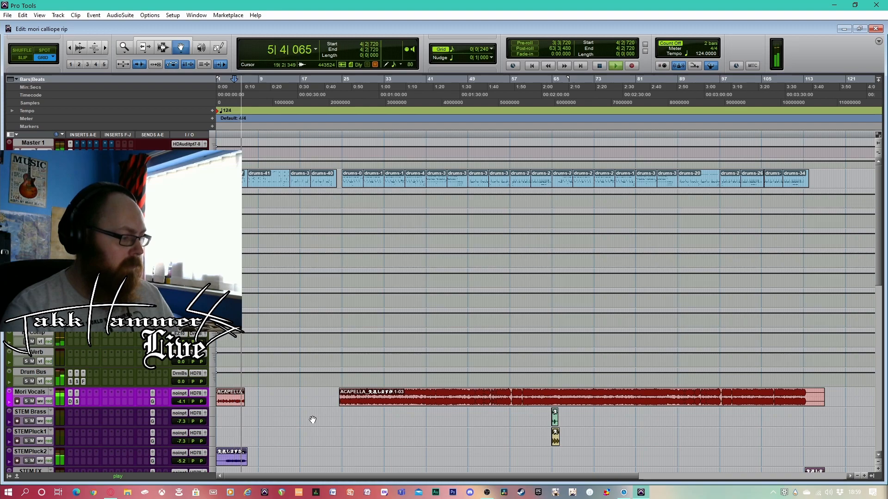
key("space")
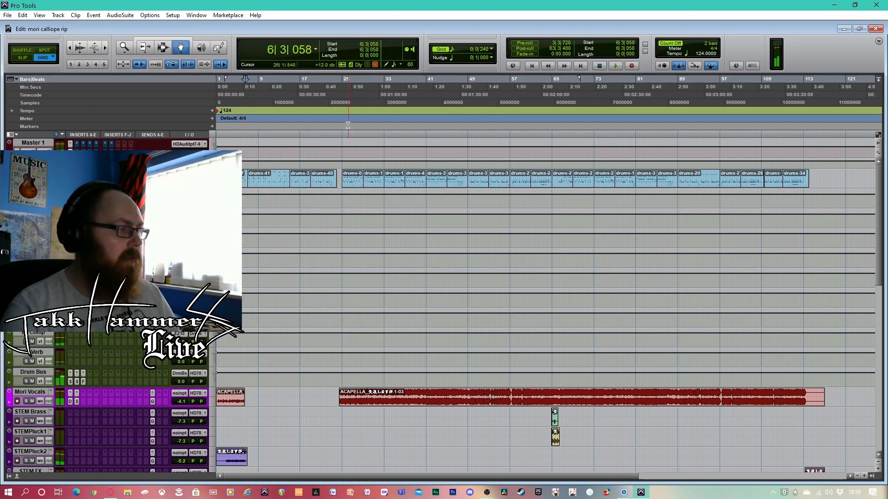
Play the full mix from bar 24, where the main vocal enters, to bar 27, and return to the session start
left_click(340, 96)
key("space")
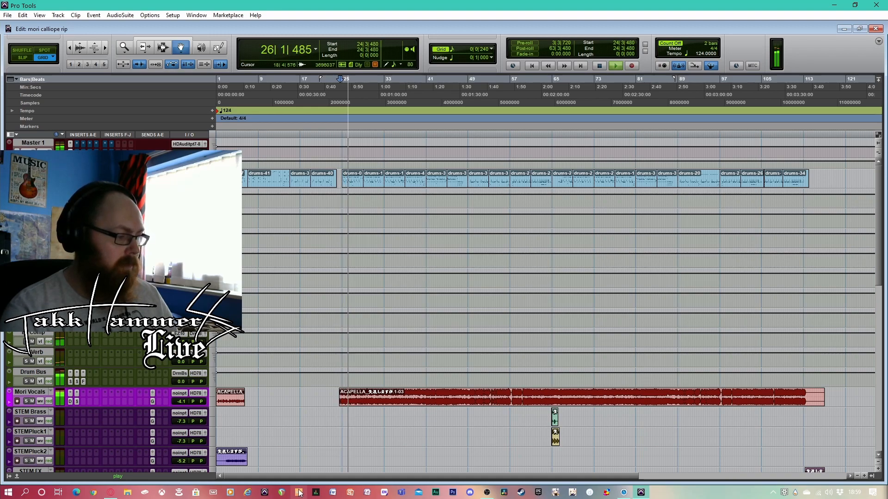
key("space")
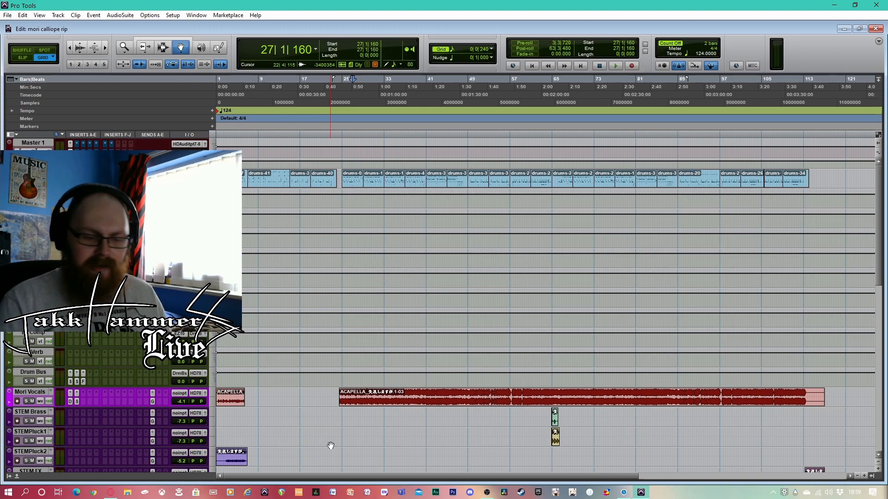
left_click(532, 66)
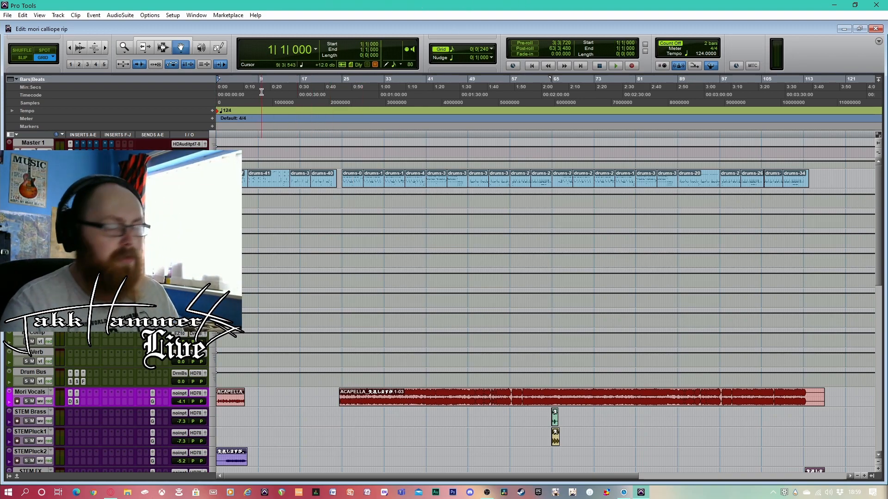
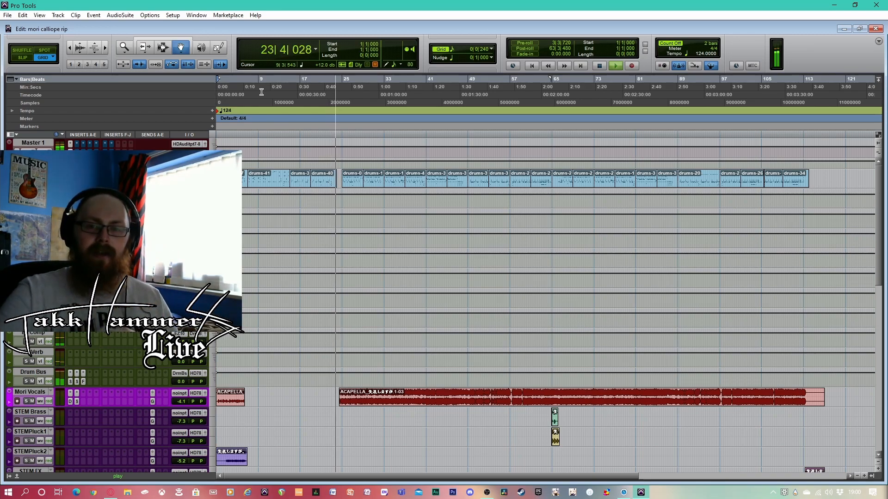
Replay the full mix from bar 22 to bar 24 and from bar 23 to bar 25, across the main vocal's entry
key("space")
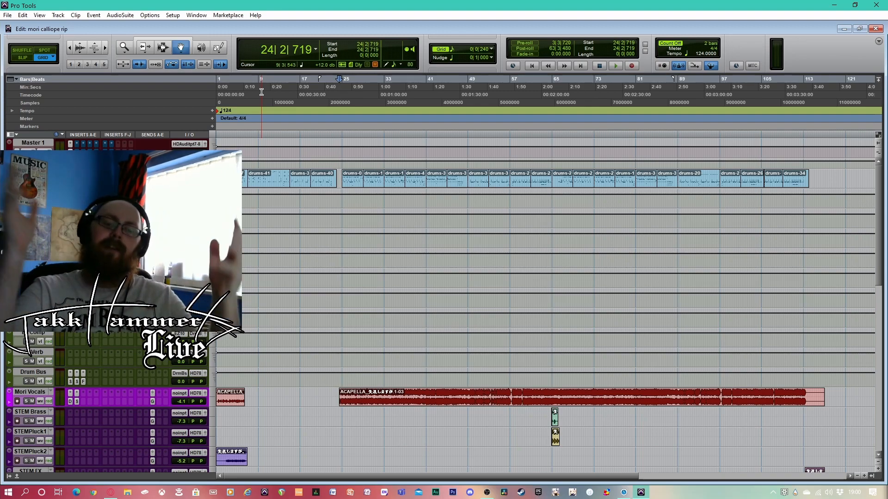
left_click(330, 84)
key("space")
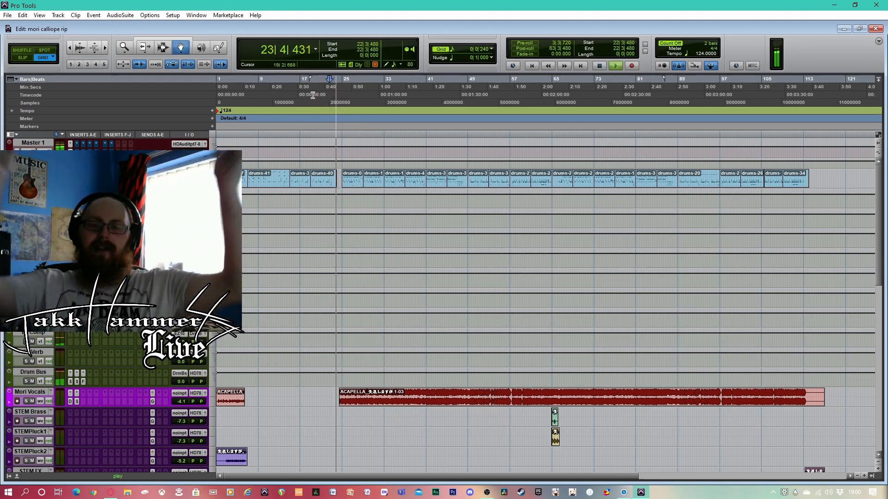
key("space")
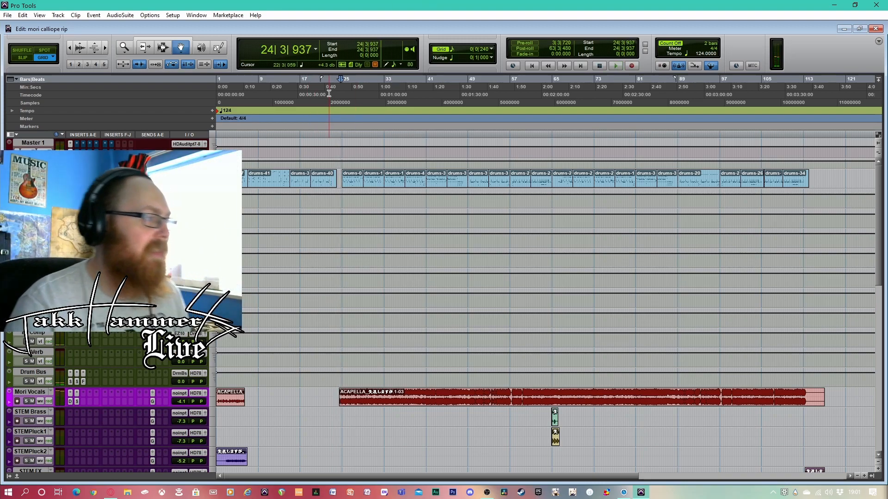
left_click(332, 93)
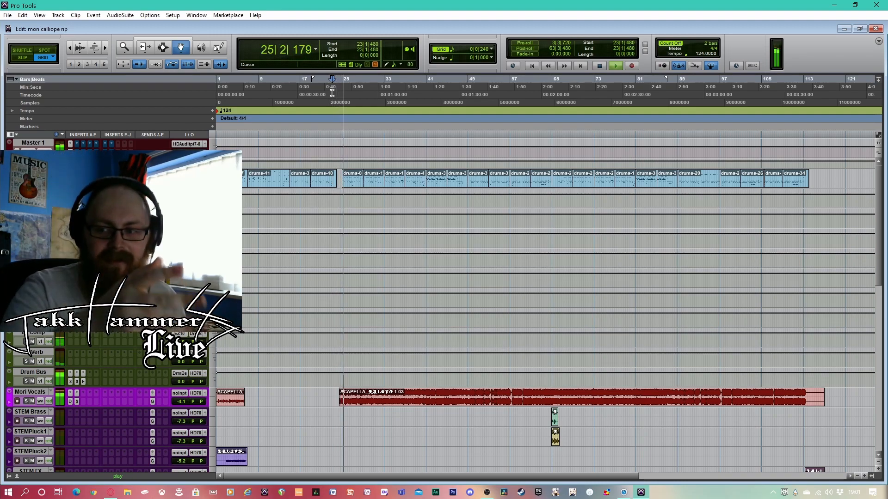
key("space")
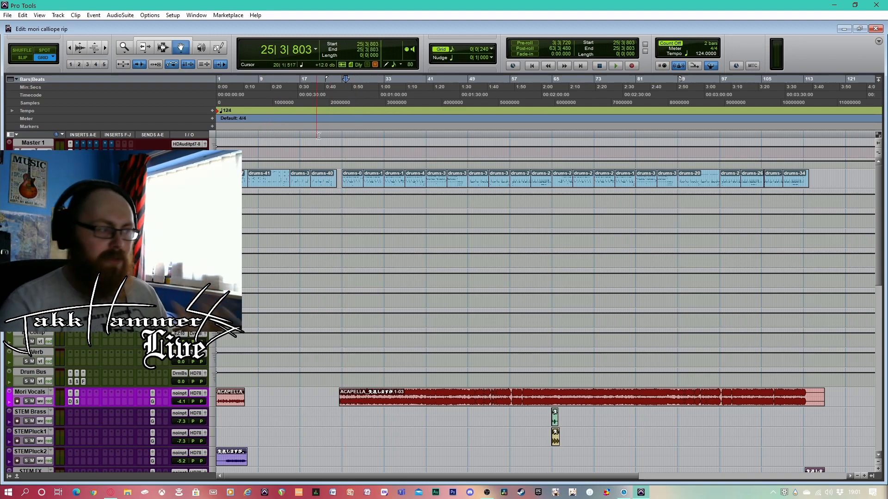
Play the full mix from bar 13 to bar 26, and look over the rhythm and harmony guitar clips
left_click(284, 95)
key("space")
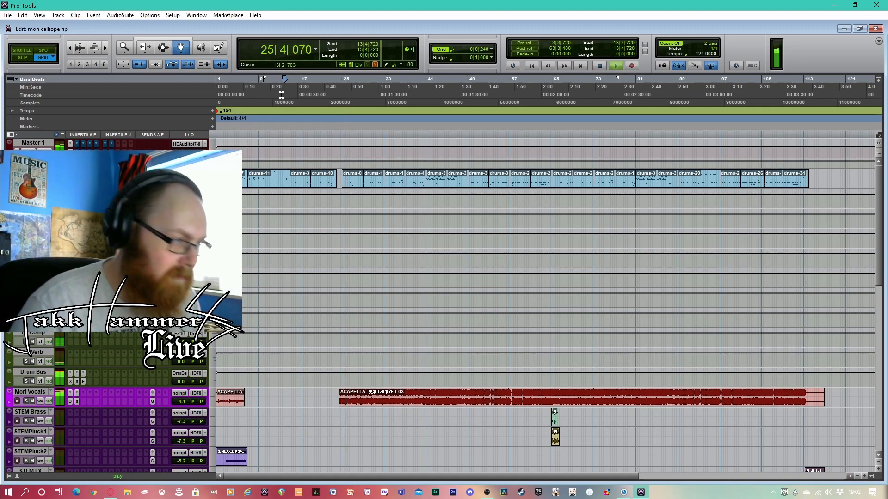
key("space")
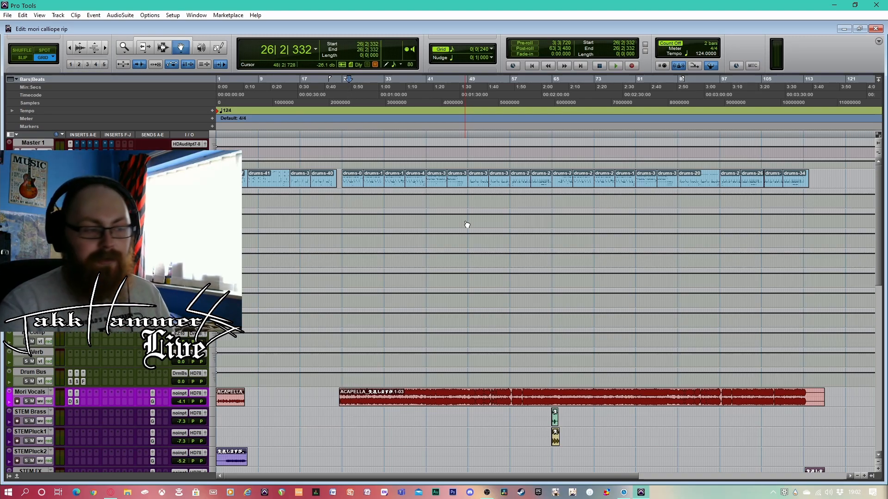
scroll(477, 197, "down", 8)
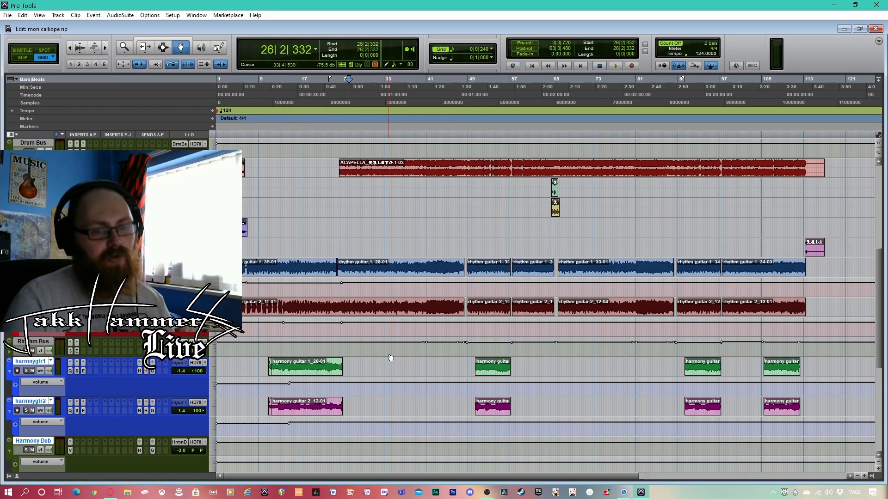
scroll(583, 379, "up", 8)
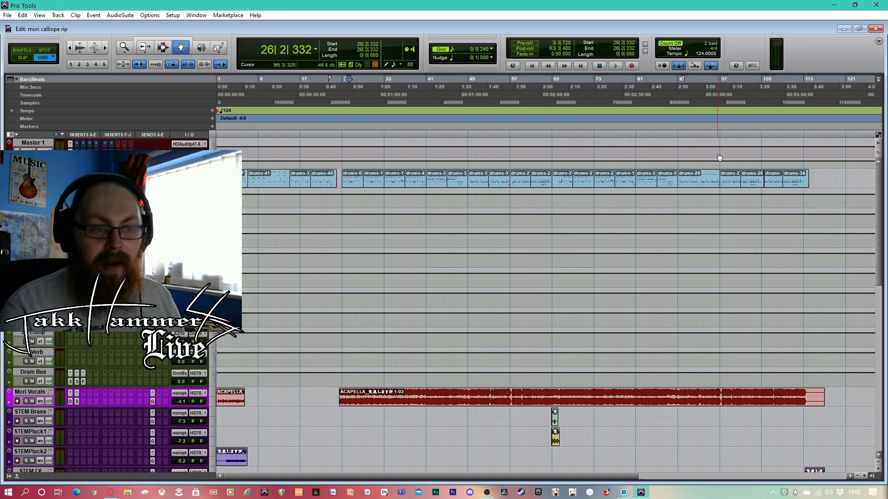
Play the full mix from bar 87, with the remaining arrangement through to the song's end in view
left_click(669, 199)
key("space")
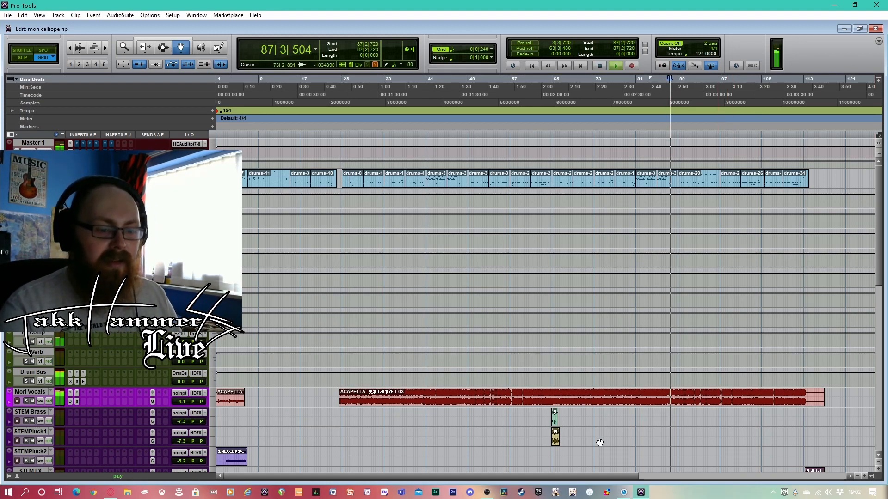
left_click_drag(633, 475, 721, 472)
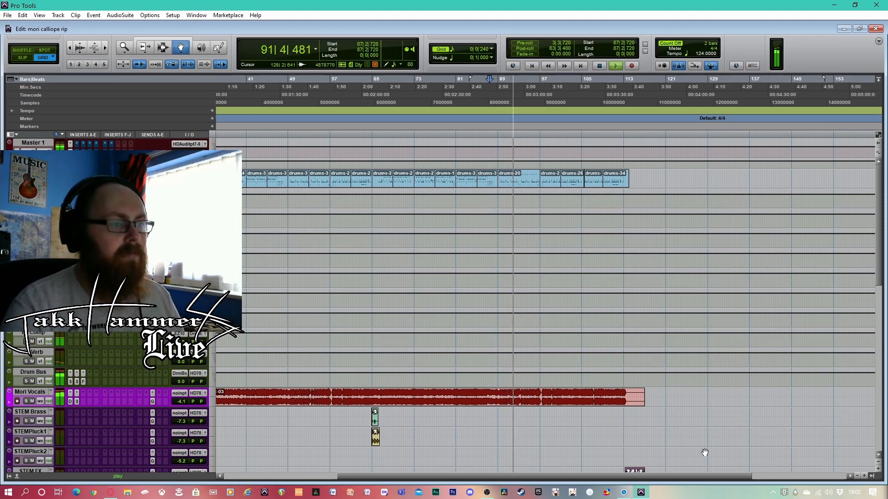
Play the full mix from bar 96 through the ending to bar 115, and return to the session start
left_click(538, 91)
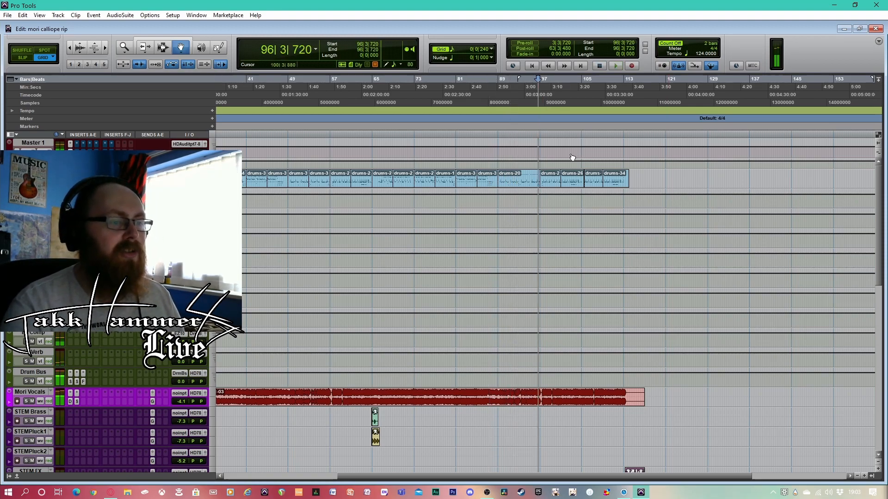
key("space")
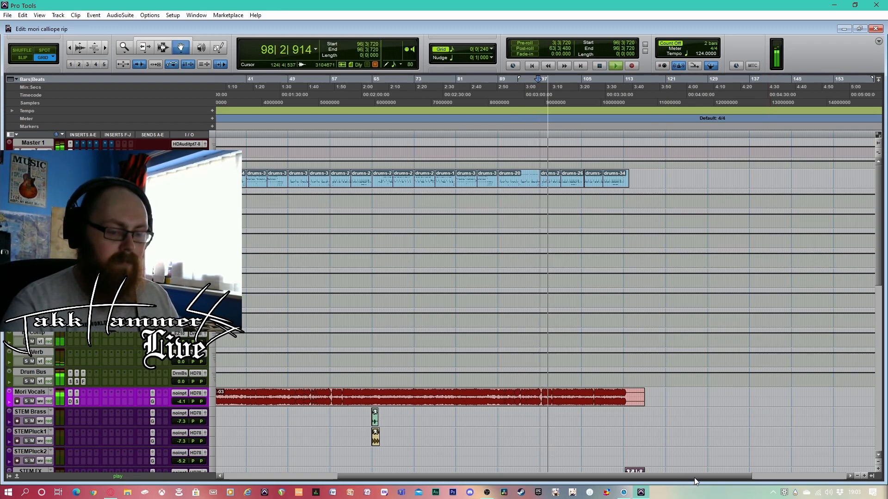
left_click_drag(692, 478, 717, 475)
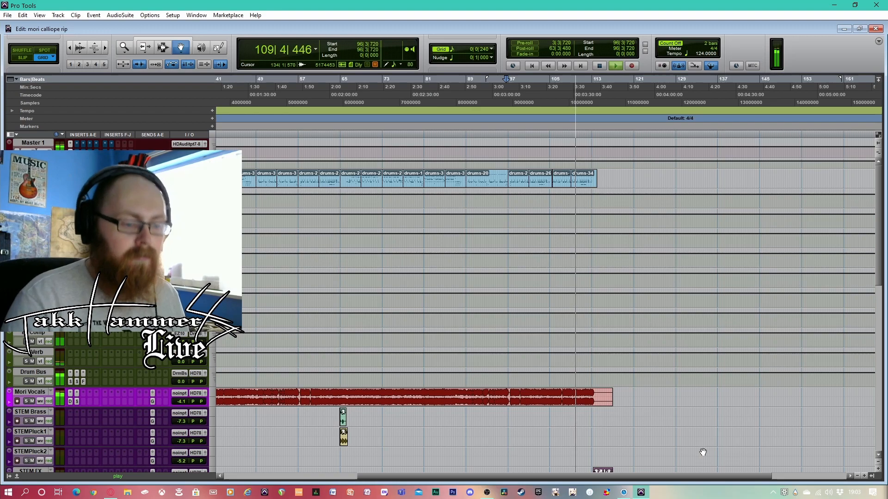
left_click_drag(703, 477, 719, 477)
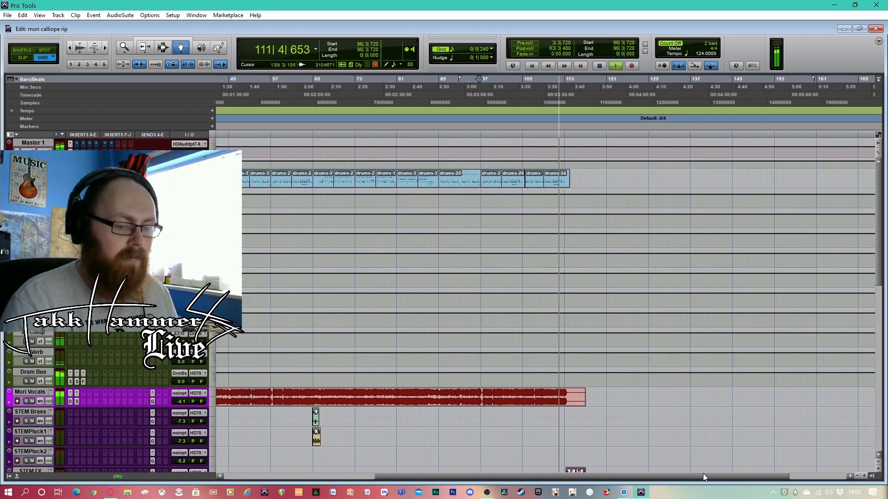
left_click_drag(704, 476, 716, 475)
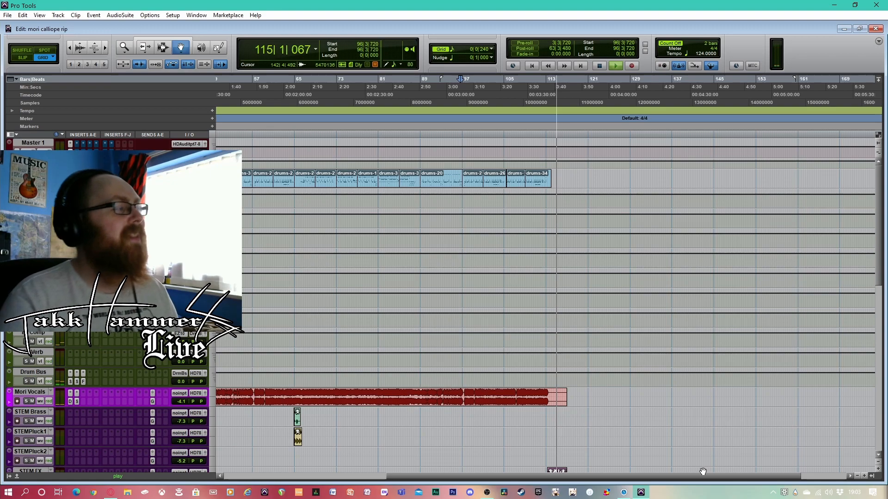
key("space")
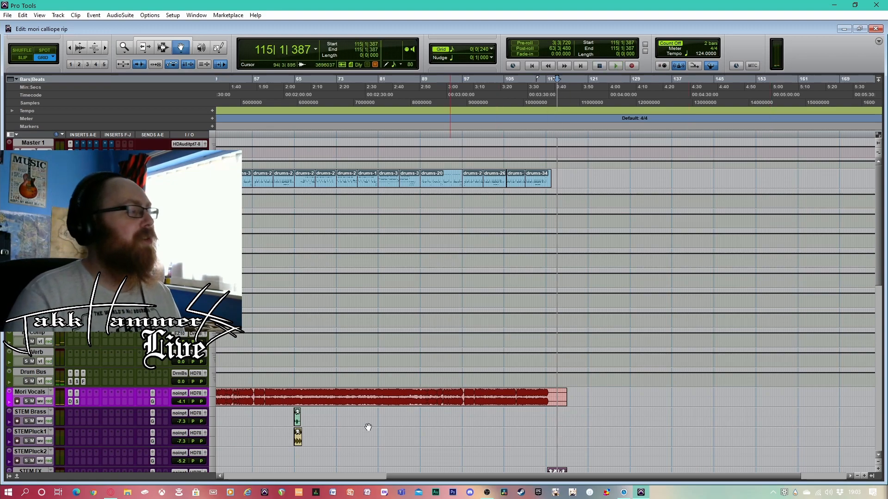
left_click(532, 66)
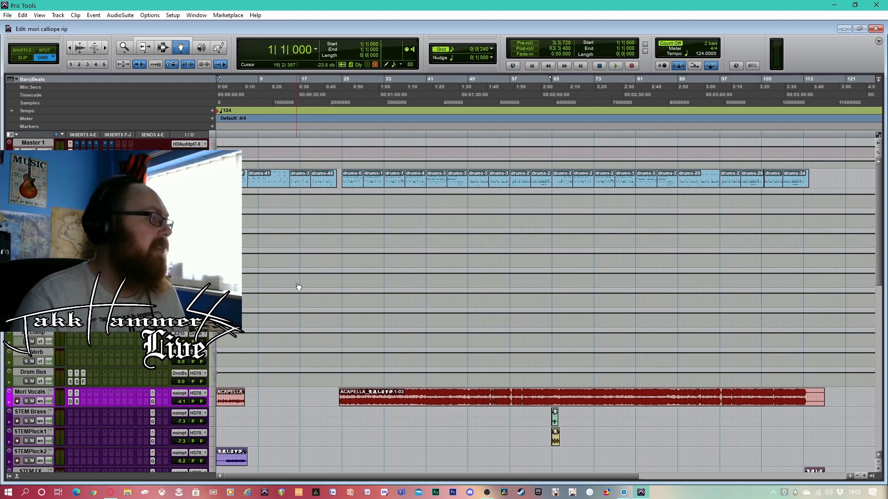
Show the Mix window beside the Edit window, and open Master 1's Solid Bus Comp insert for inspection
scroll(301, 324, "down", 3)
scroll(303, 327, "up", 3)
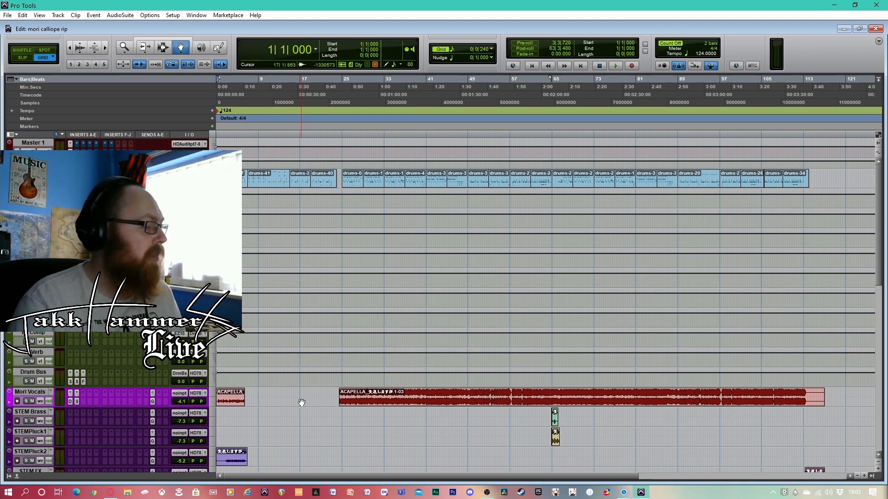
key("ctrl+equal")
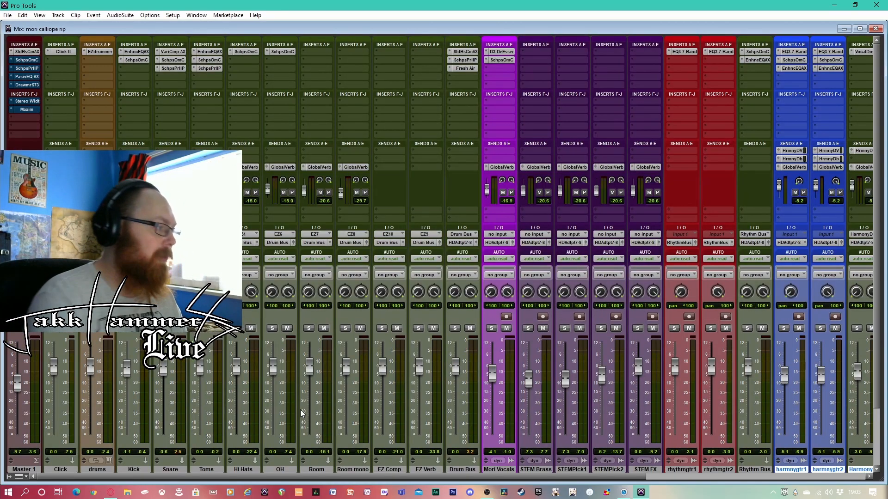
left_click_drag(287, 29, 548, 32)
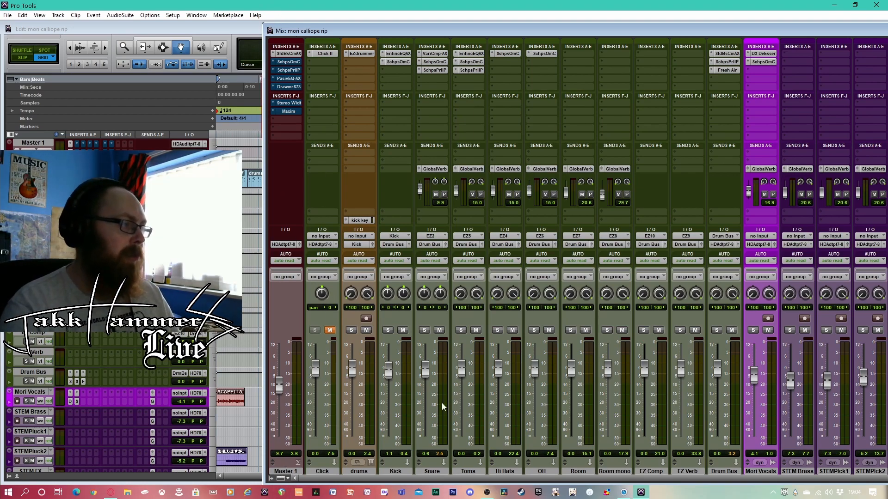
left_click(287, 55)
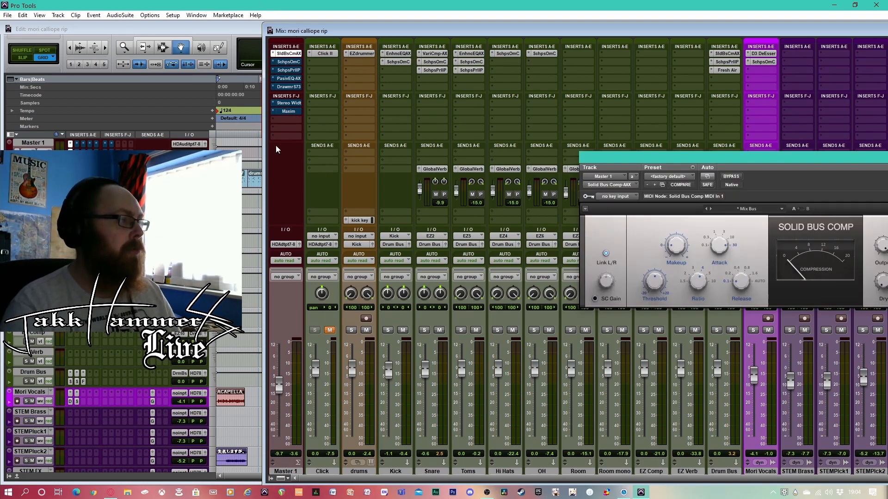
left_click_drag(852, 163, 651, 118)
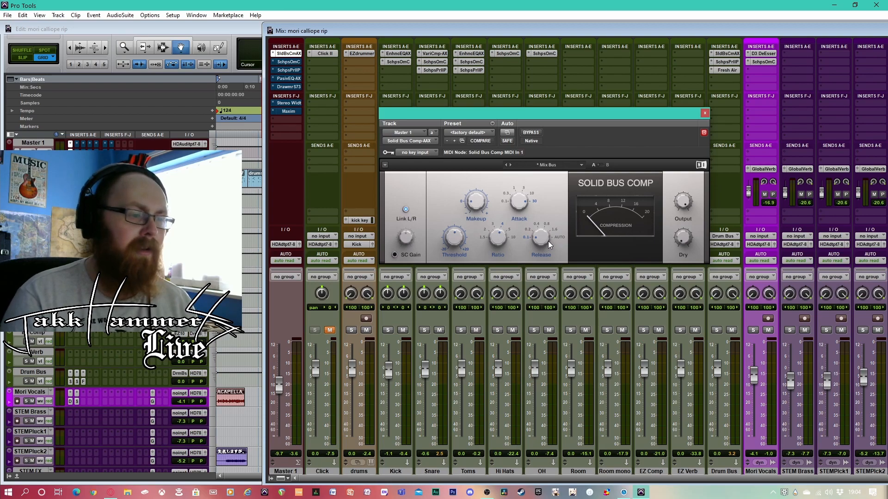
Play the full mix from bar 9 and from bar 32, watching Solid Bus Comp's compression meter
mouse_move(447, 246)
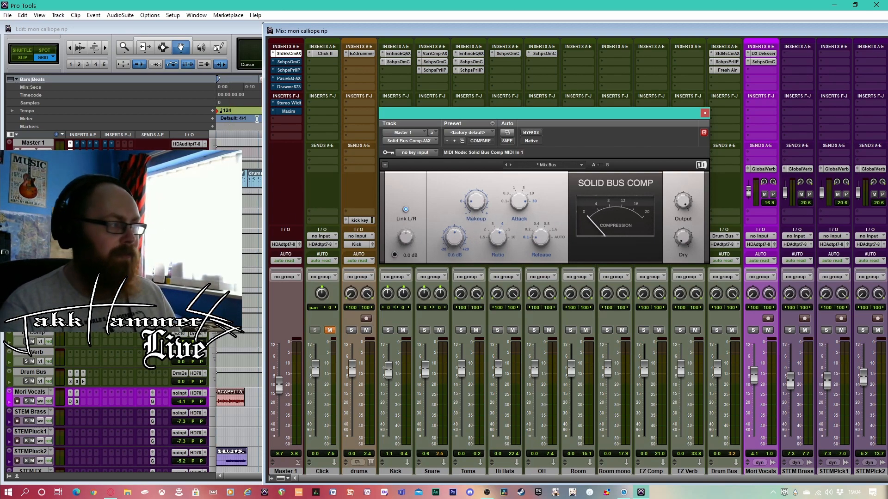
key("space")
left_click(253, 90)
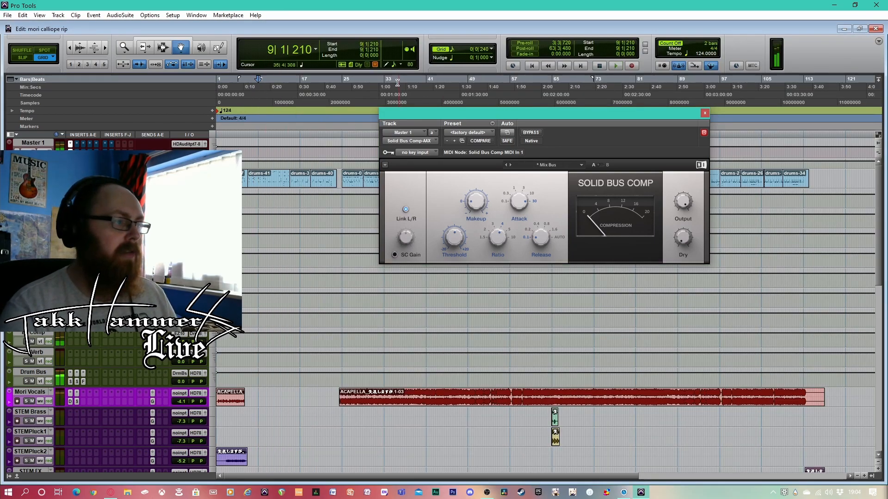
left_click(383, 93)
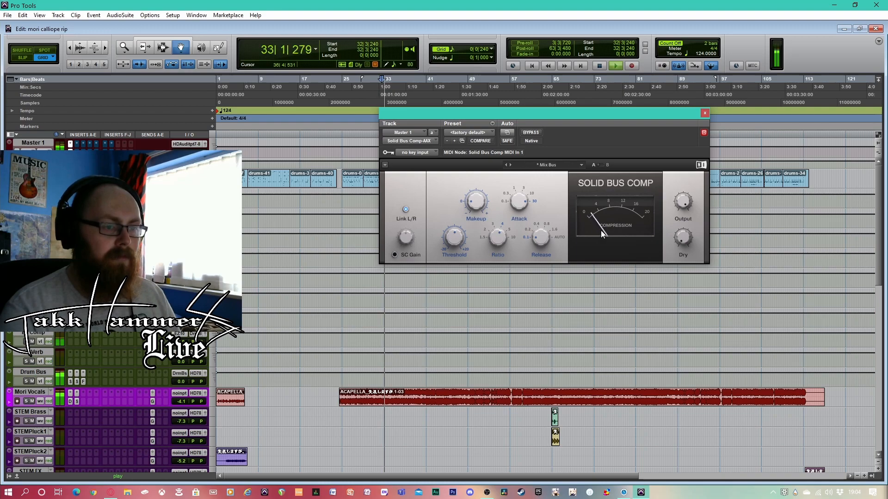
key("space")
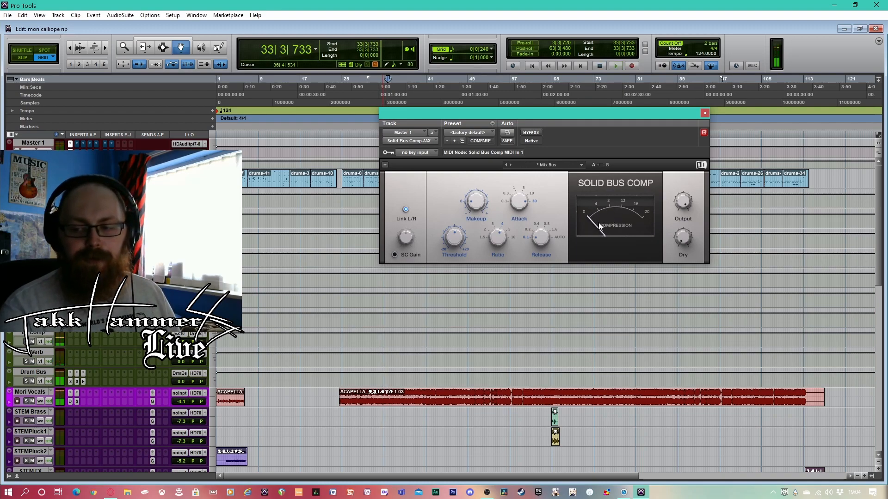
key("space")
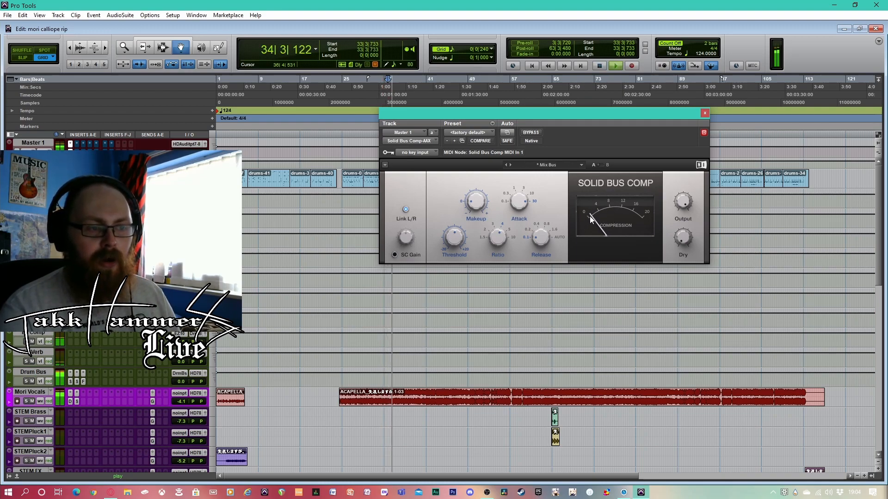
Play the full mix from bar 103 to bar 106, watching Solid Bus Comp's compression meter
left_click(752, 96)
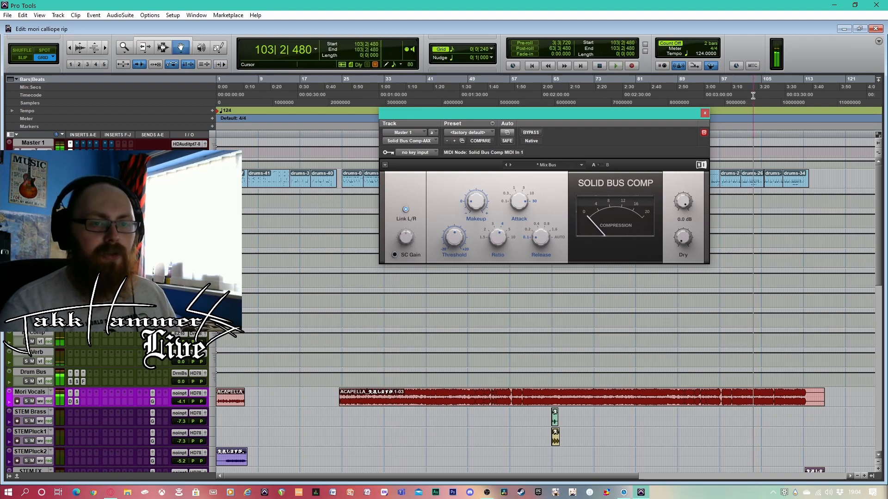
key("space")
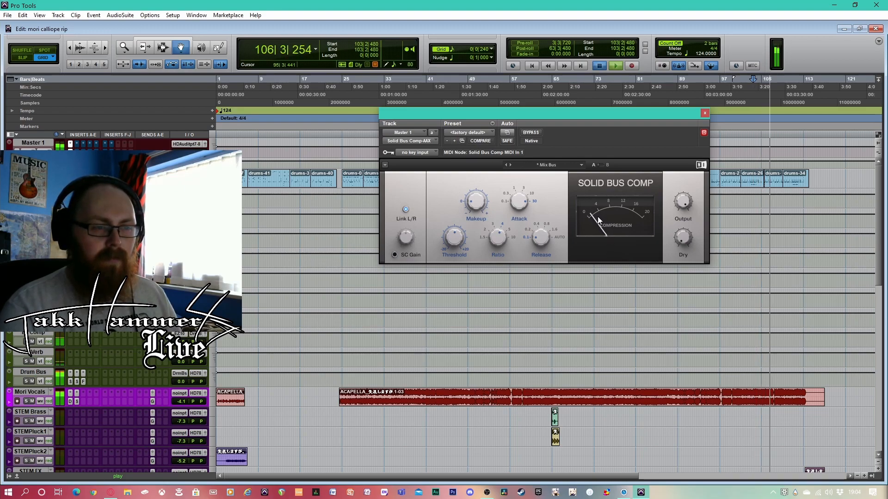
key("space")
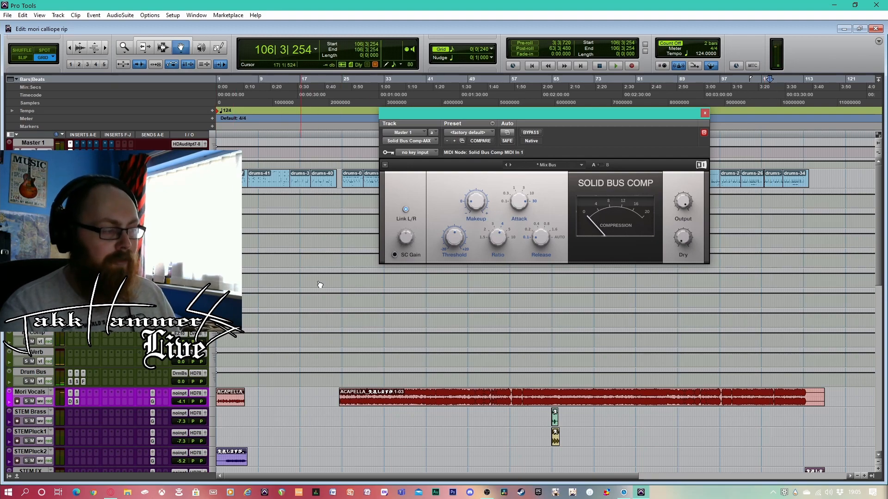
Return to the Mix window, close Solid Bus Comp, and open Master 1's bypassed Scheps Omni Channel for inspection
key("ctrl+equal")
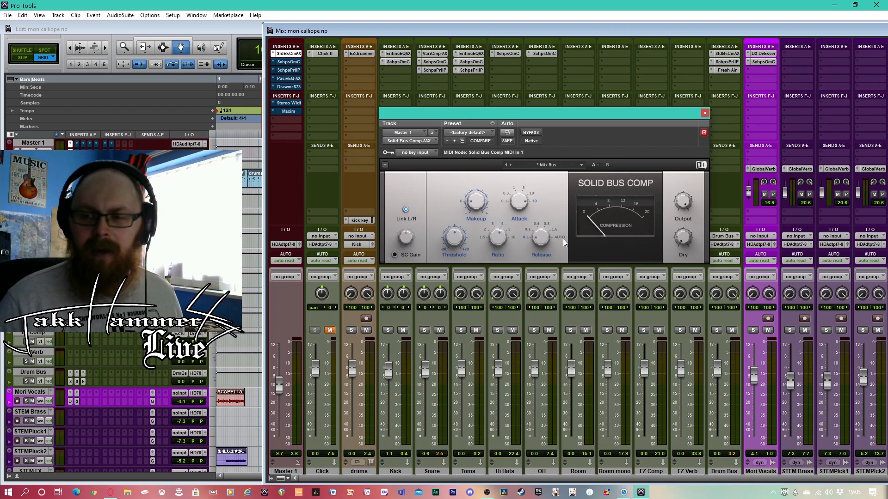
left_click(704, 112)
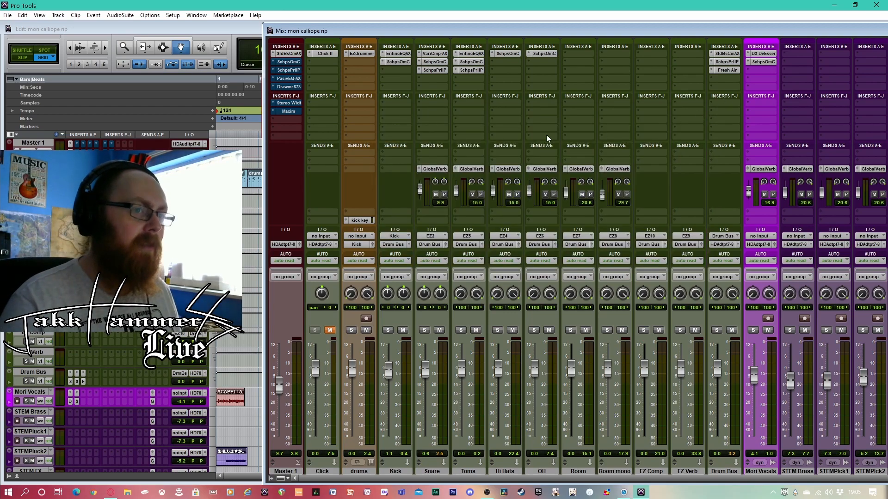
left_click(288, 61)
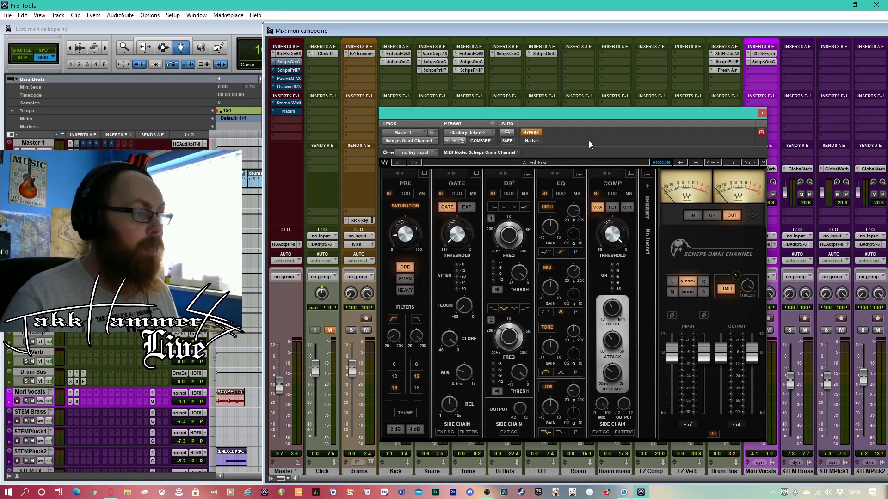
left_click_drag(621, 115, 645, 92)
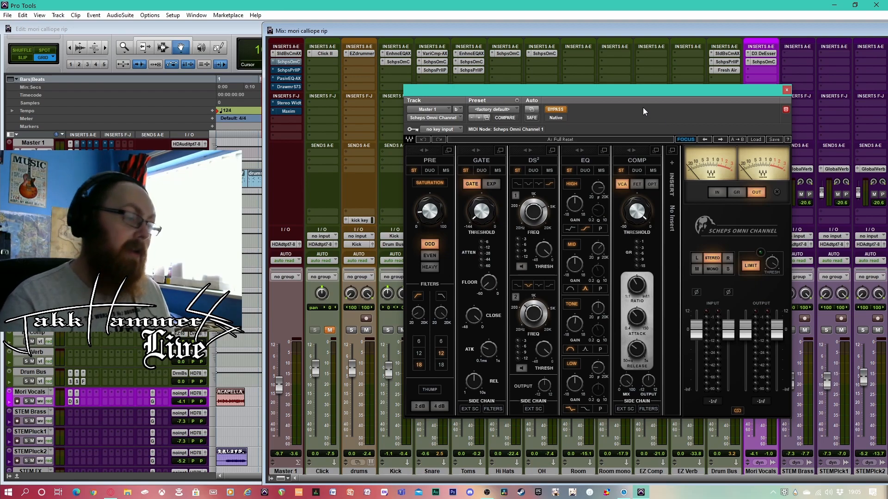
Play the full mix from bar 28 while comparing Scheps Omni Channel bypassed and active, leaving it active on Master 1
left_click(561, 110)
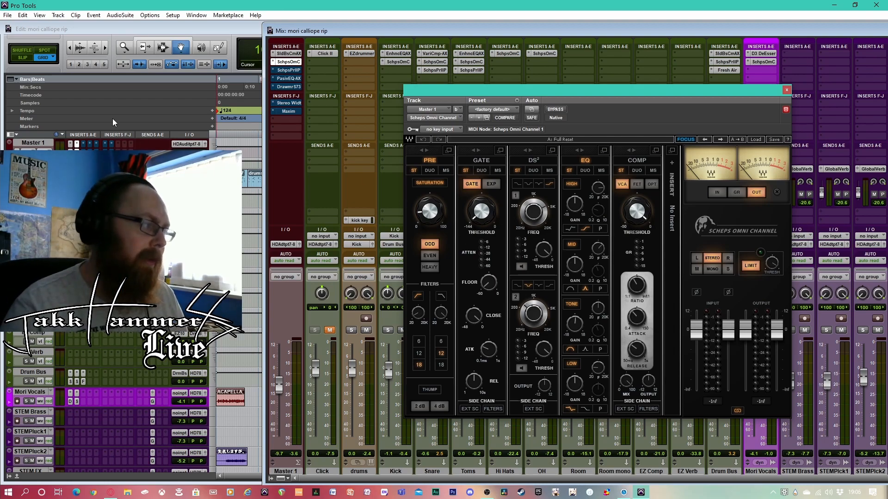
left_click(235, 87)
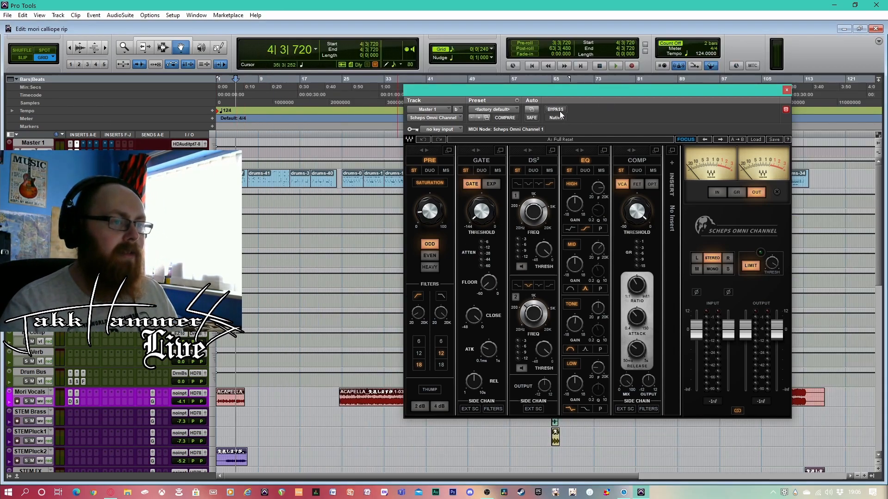
left_click(556, 110)
left_click(360, 86)
key("space")
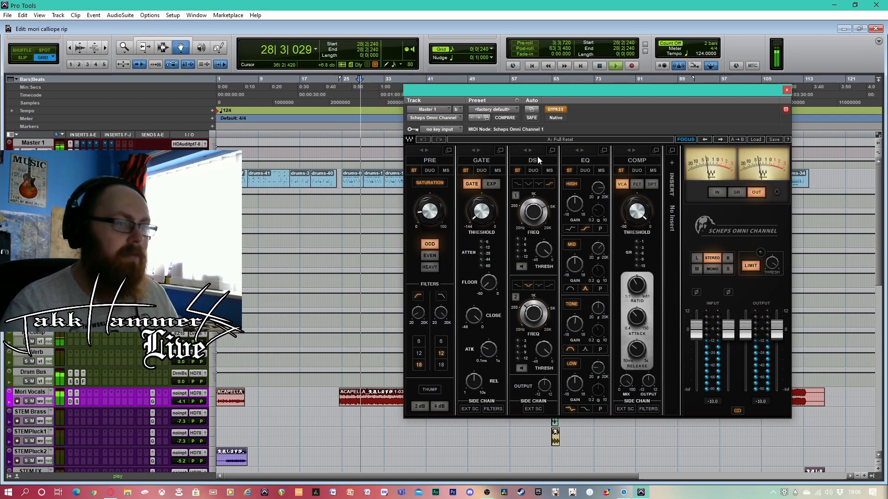
left_click(556, 110)
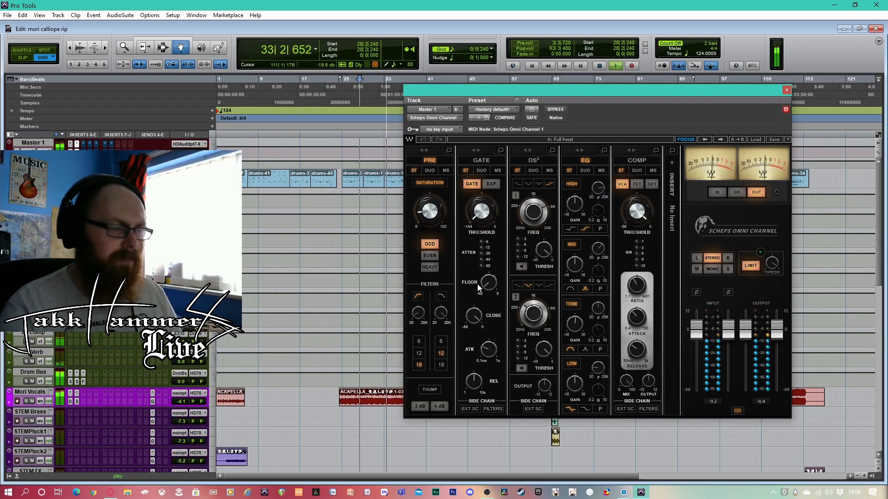
key("space")
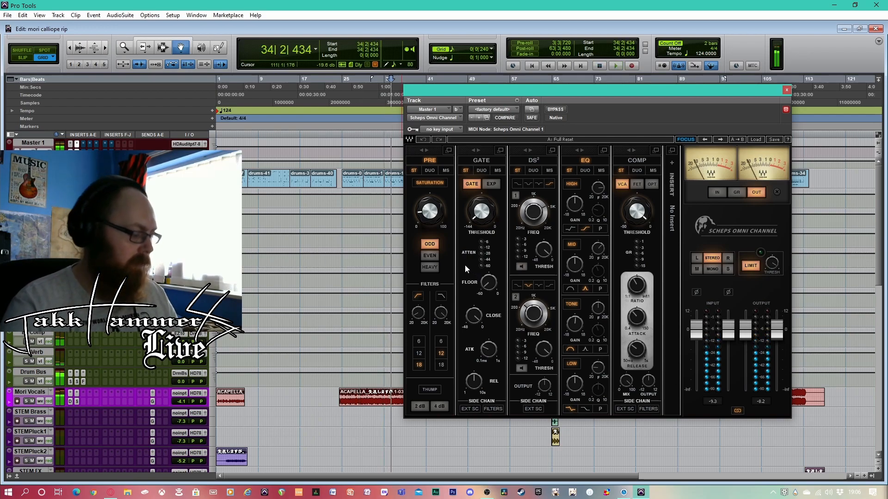
Open Master 1's Scheps Parallel Particles from the Mix window, activate it during playback, and close the plug-in
key("ctrl+equal")
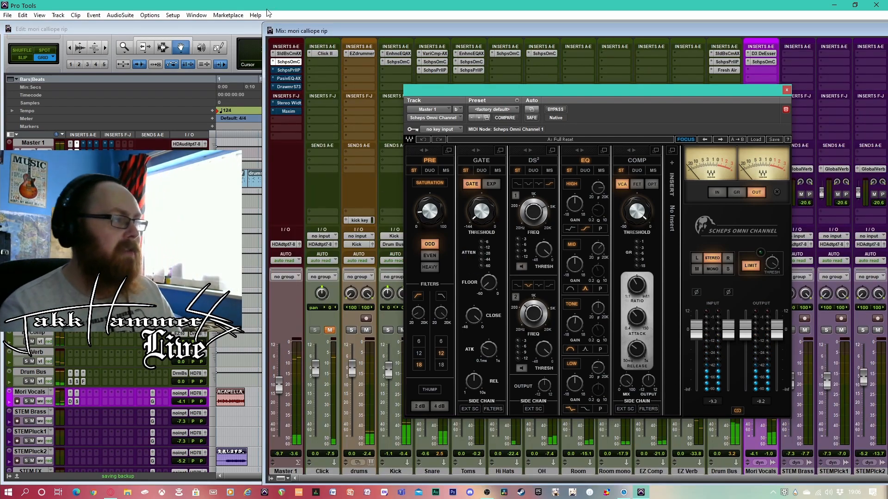
left_click(288, 71)
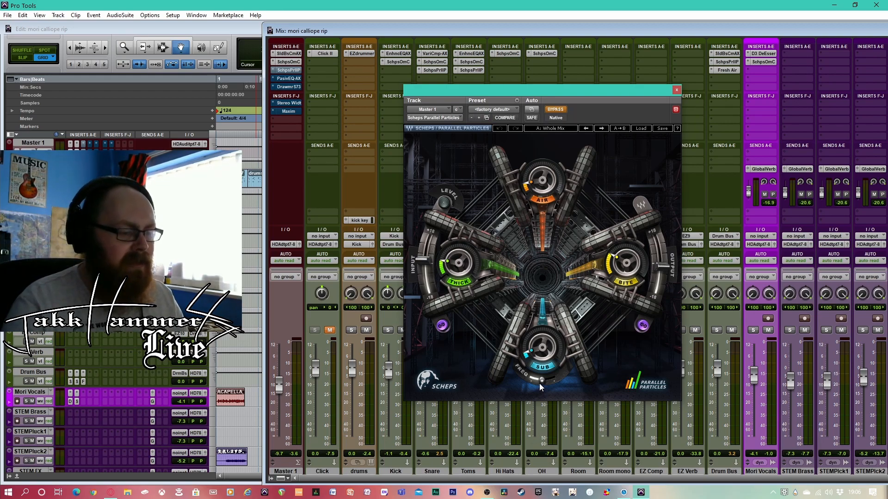
mouse_move(544, 384)
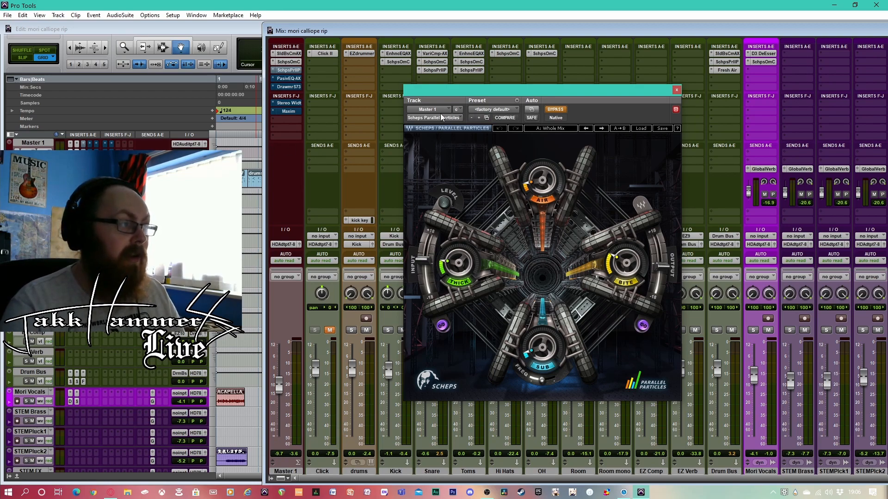
key("space")
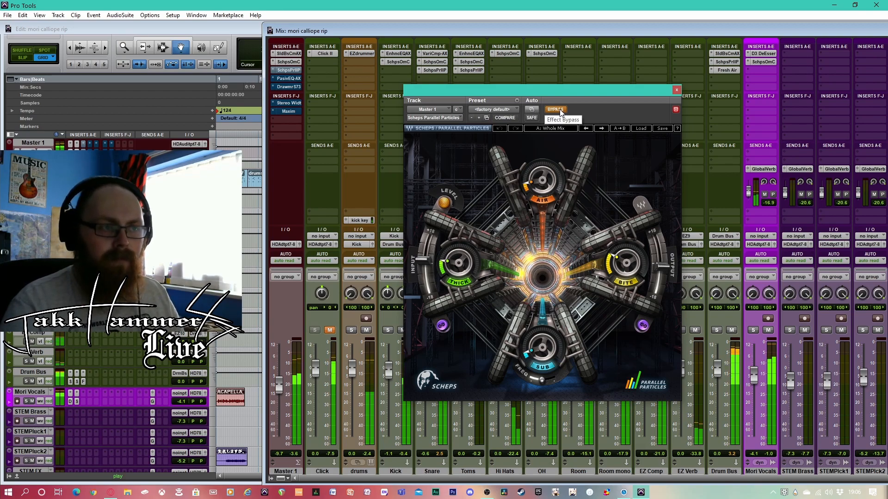
left_click(556, 110)
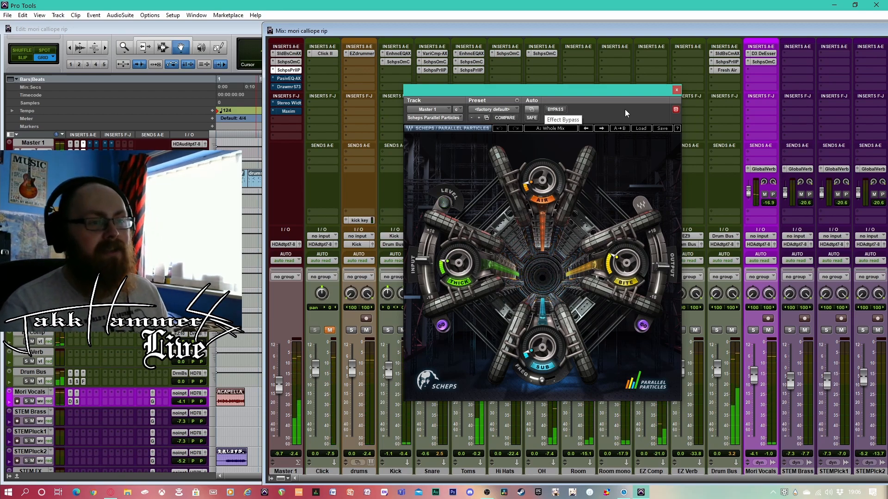
left_click(677, 90)
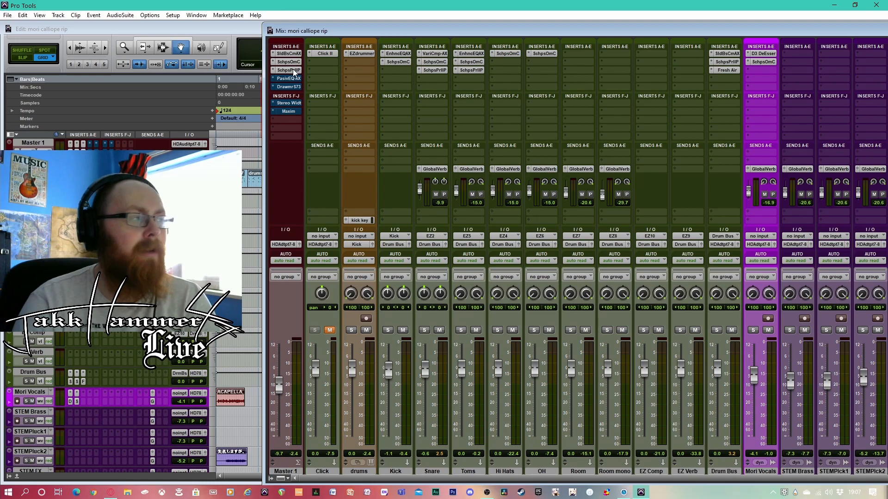
Reopen Master 1's Scheps Omni Channel to review its settings, and close it again
left_click(297, 62)
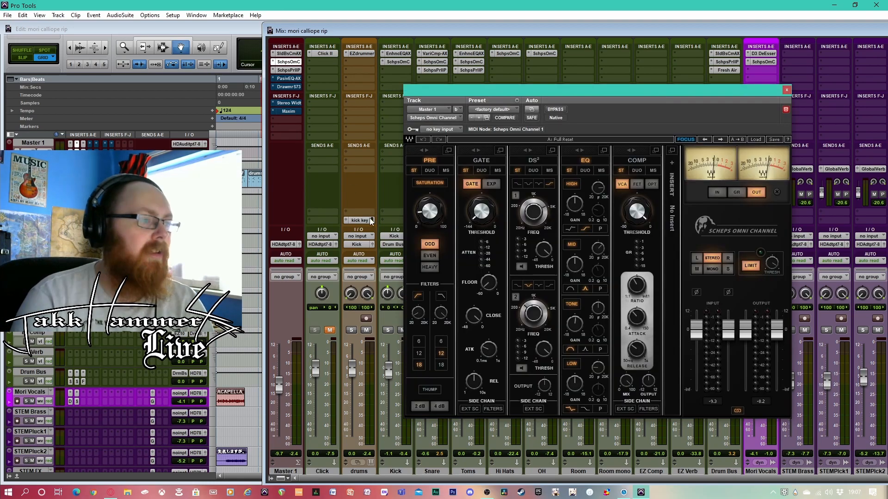
left_click(787, 89)
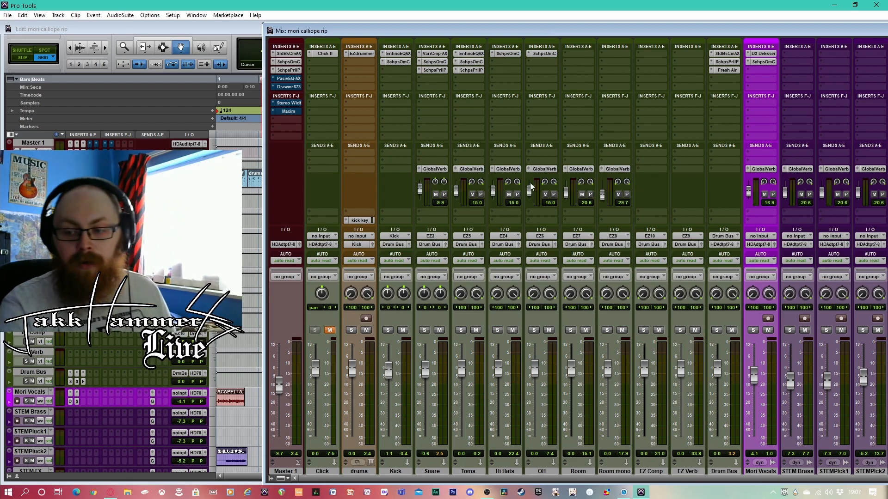
right_click(435, 493)
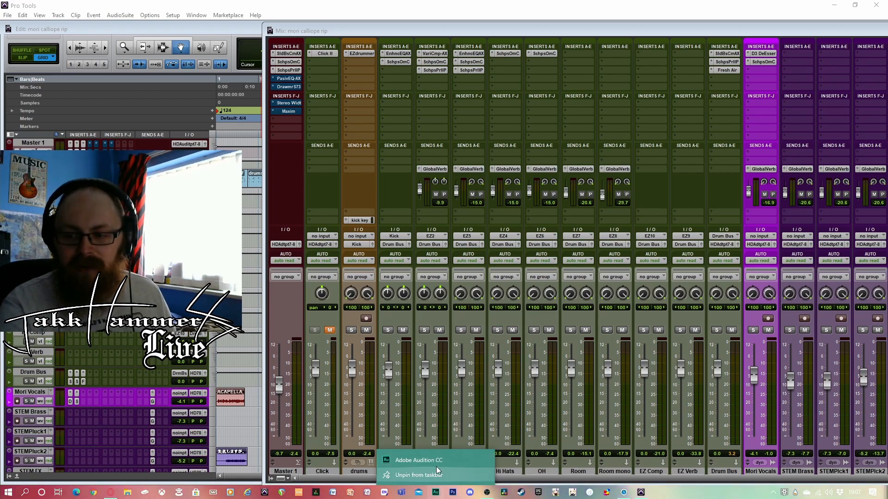
left_click(623, 33)
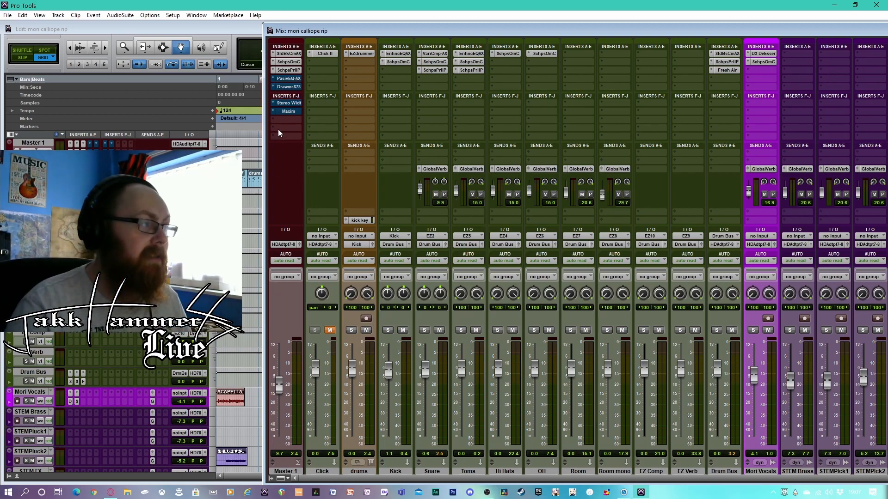
Open Master 1's Passive EQ insert for inspection, reposition its window, and point out its Mid solo switch
left_click(293, 79)
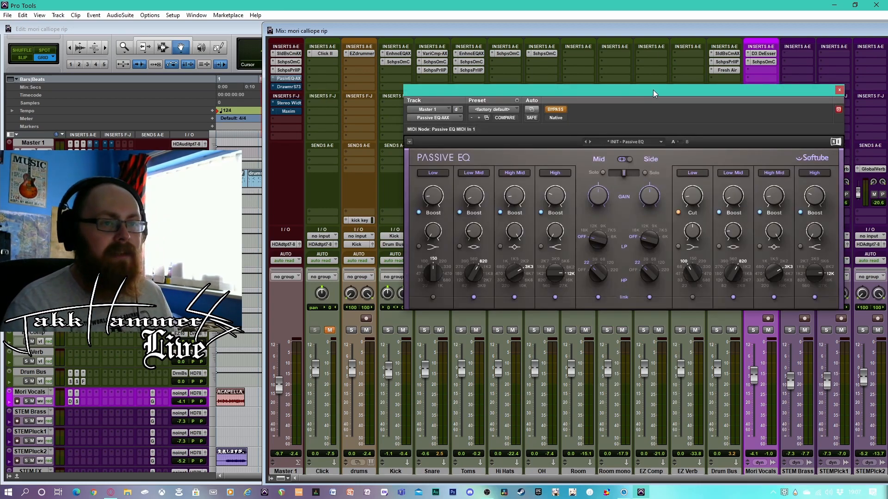
left_click_drag(653, 90, 525, 62)
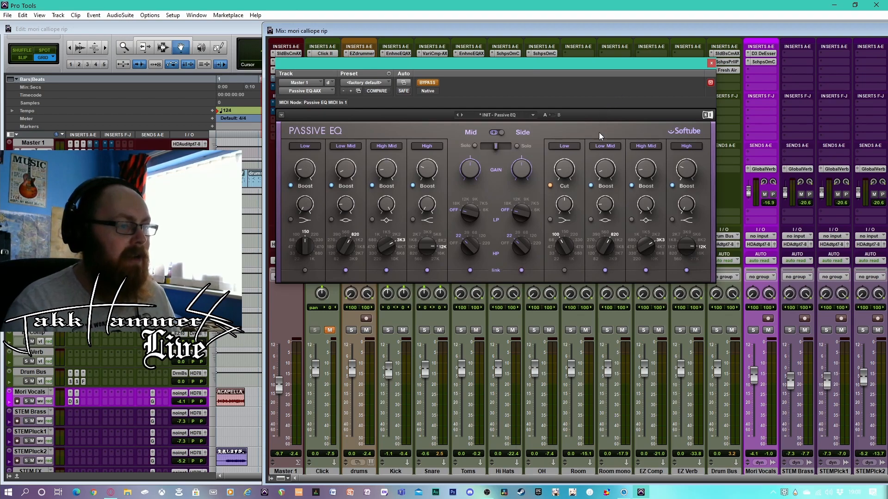
left_click_drag(610, 65, 670, 63)
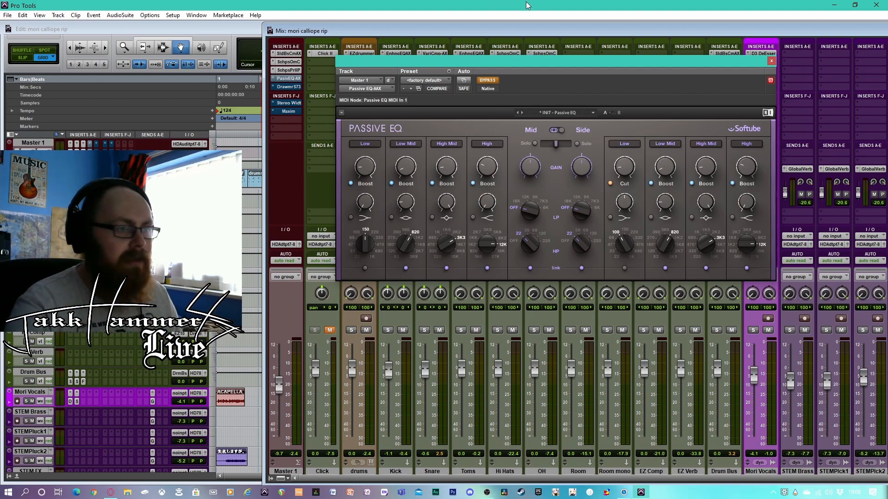
left_click(534, 143)
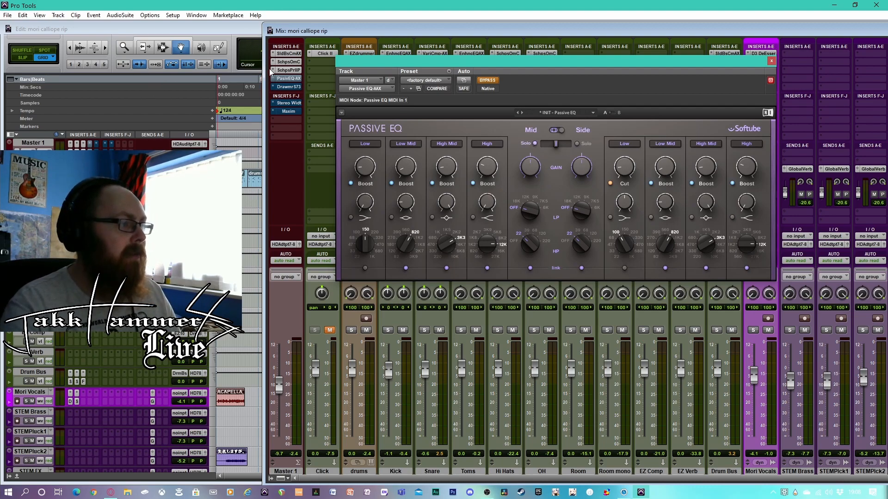
left_click(534, 144)
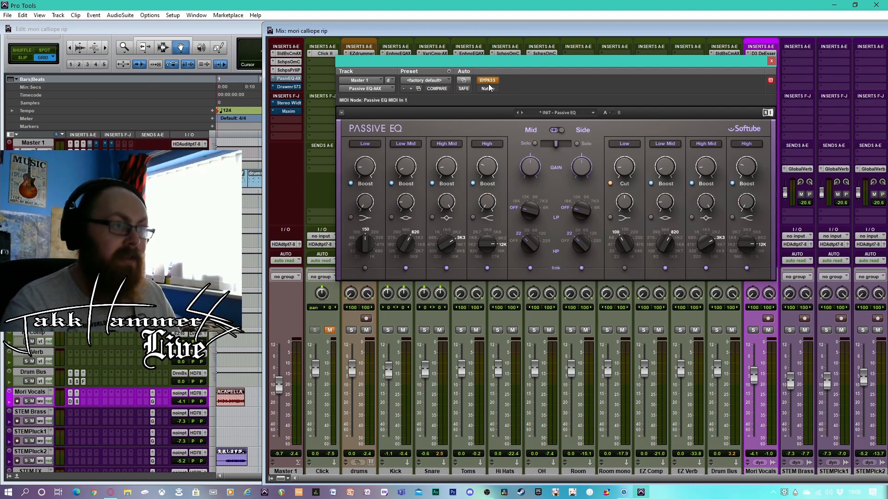
Play the mix while comparing Passive EQ bypassed and active, leaving it active on Master 1
key("space")
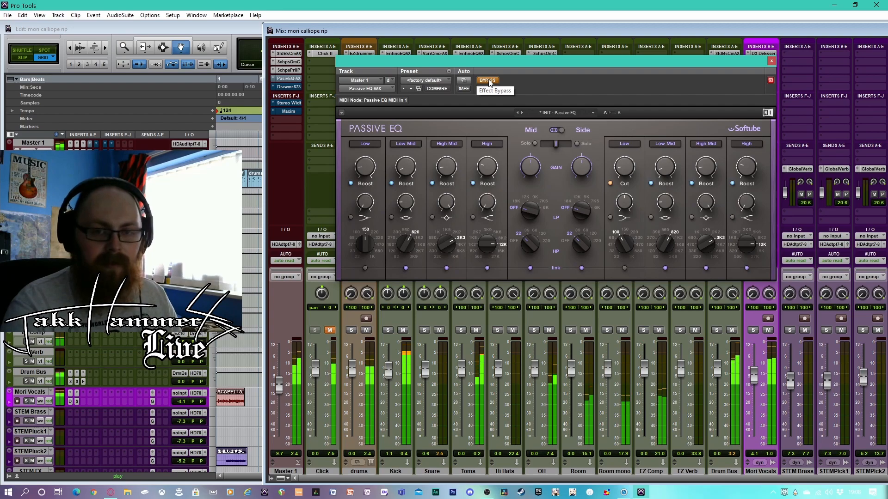
left_click(489, 83)
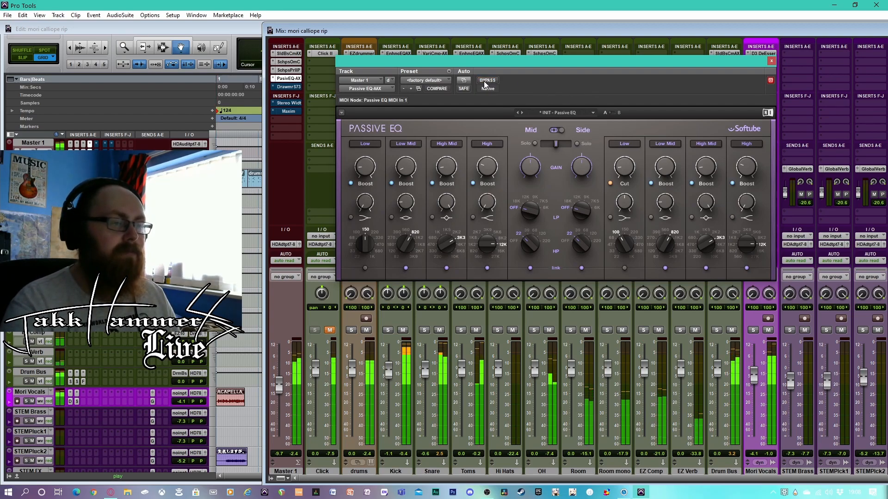
left_click(487, 82)
left_click(485, 83)
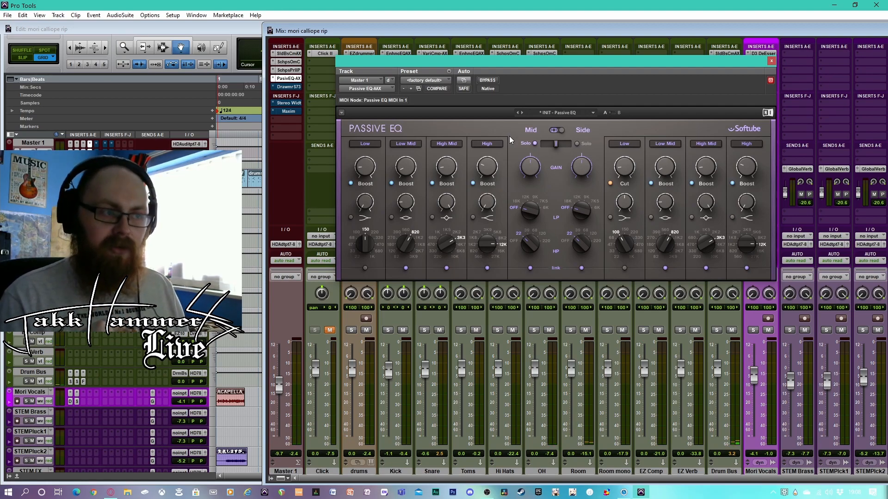
Play the mix through Passive EQ with the Mid soloed and with the Side soloed, and release the solo
key("space")
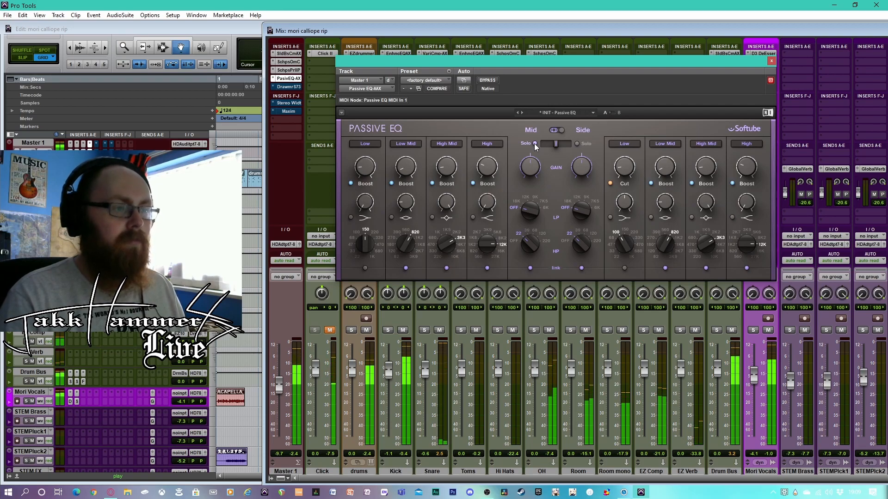
left_click(577, 144)
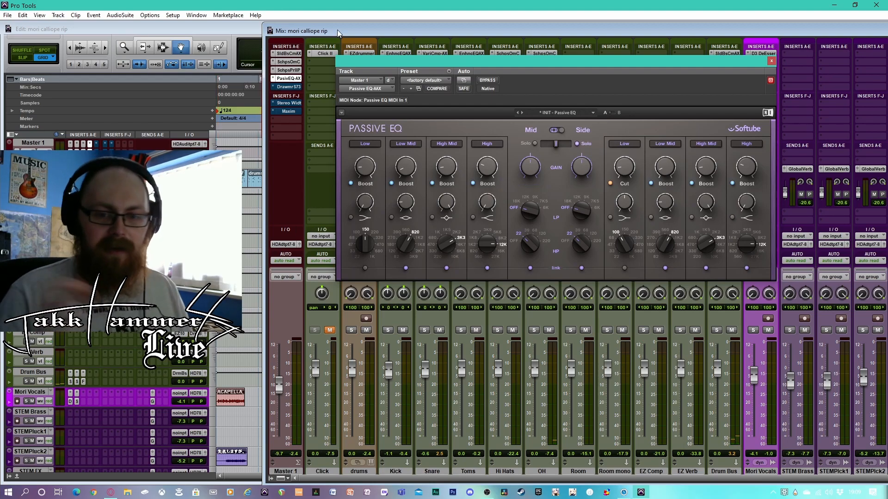
key("space")
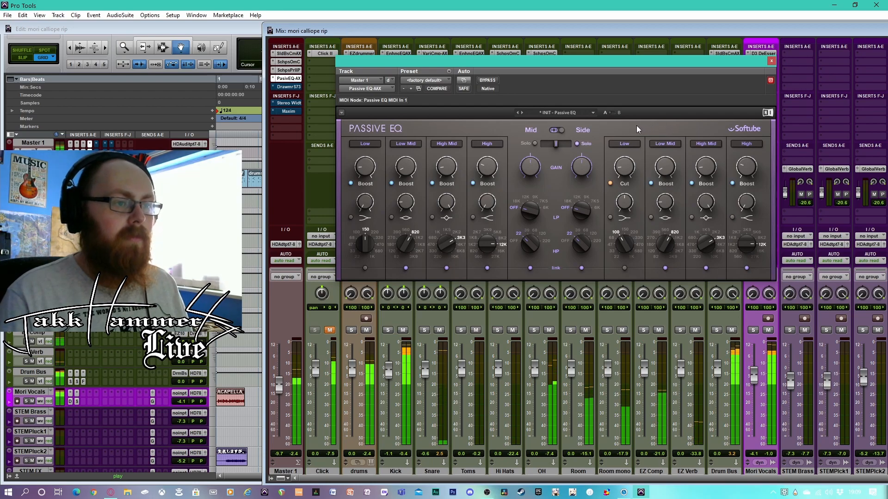
left_click(577, 143)
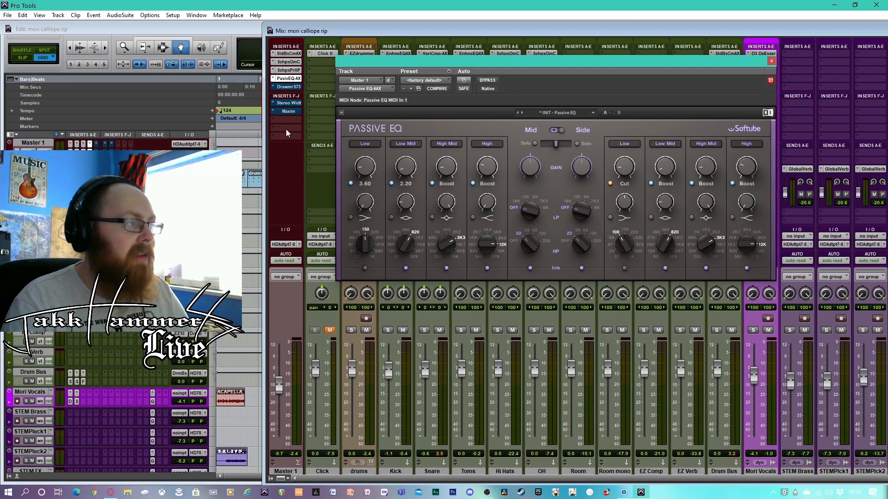
Open Master 1's Drawmer S73 insert, reposition its window, and set the Amount to about 30%
left_click(294, 89)
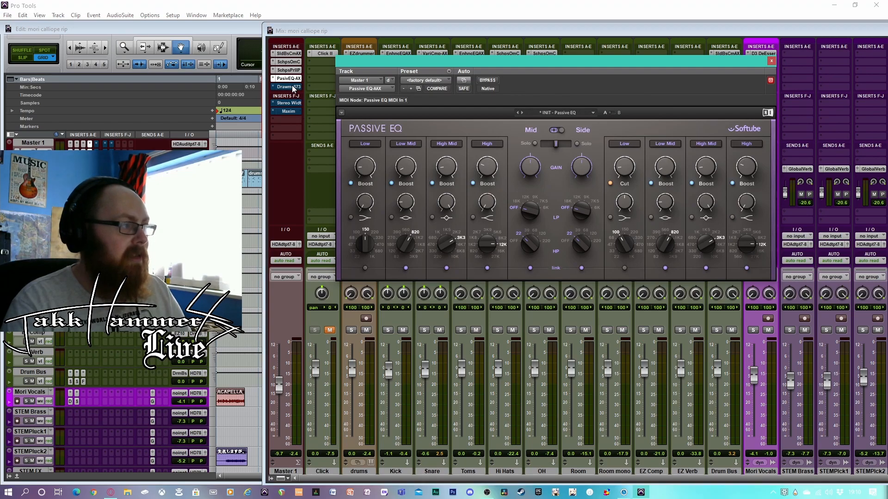
left_click_drag(486, 60, 628, 76)
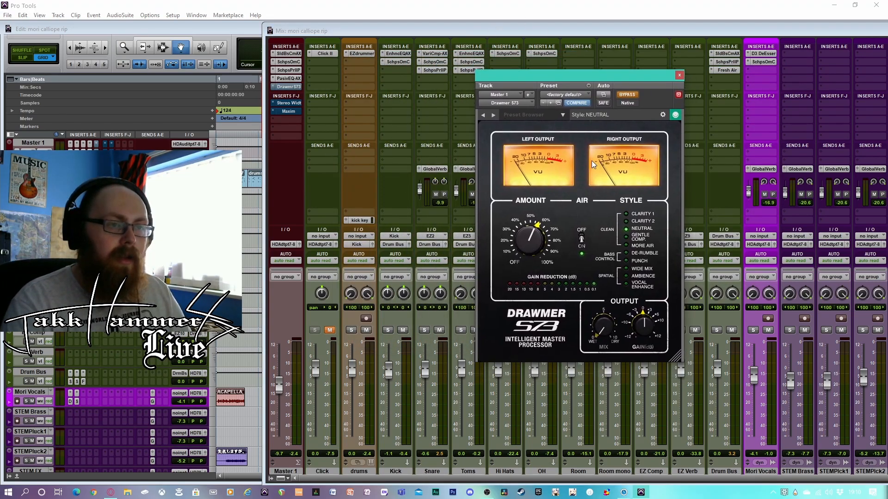
left_click_drag(526, 235, 522, 260)
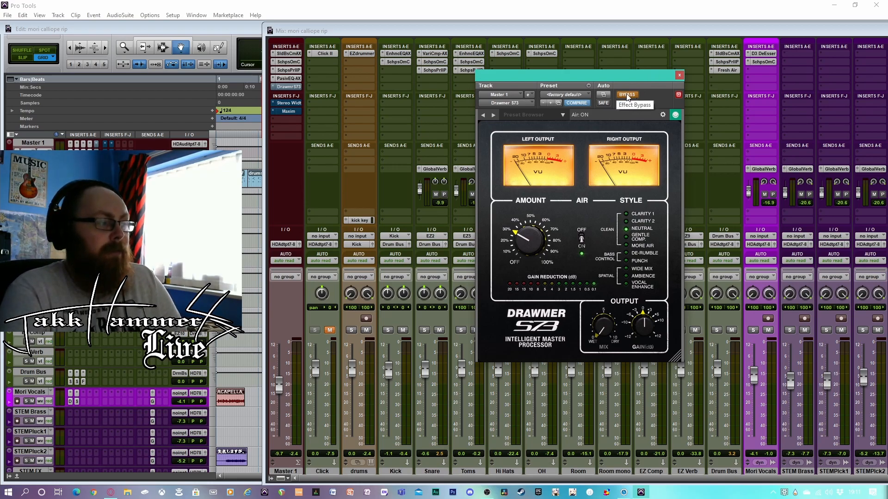
Play the mix while comparing Drawmer S73 bypassed and active, dismissing the CPU warnings and leaving it active on Master 1
key("space")
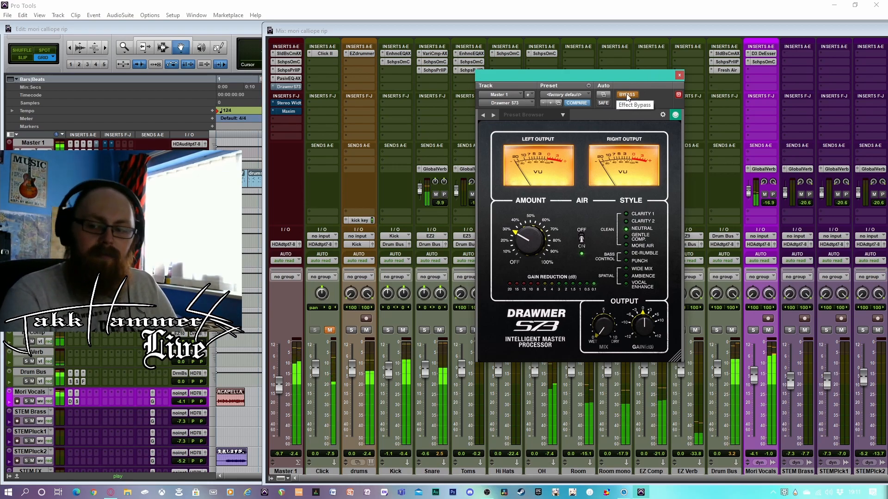
left_click(627, 95)
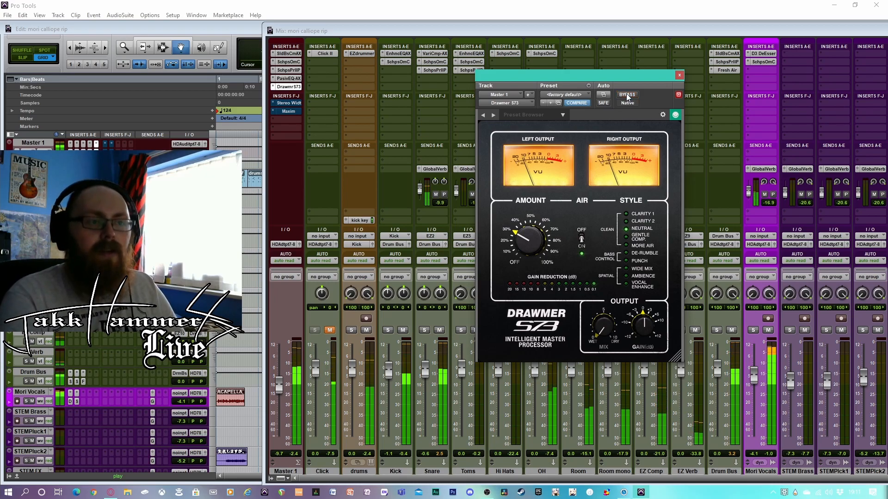
left_click(406, 194)
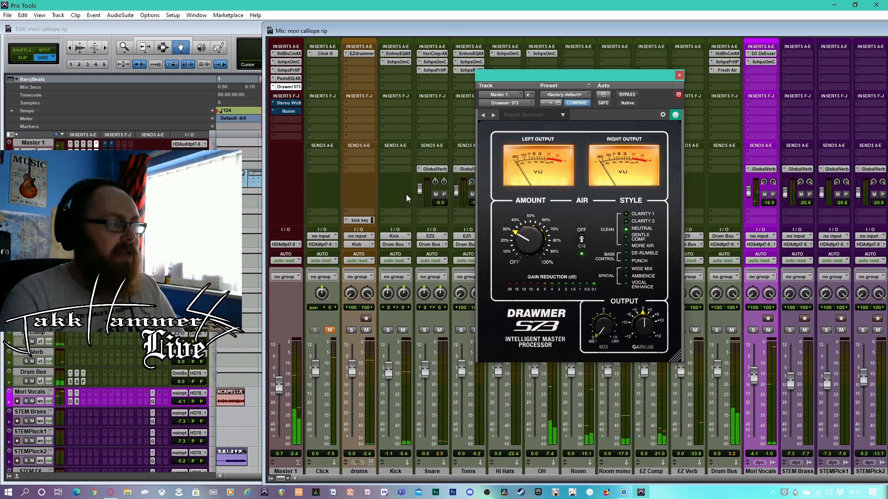
key("space")
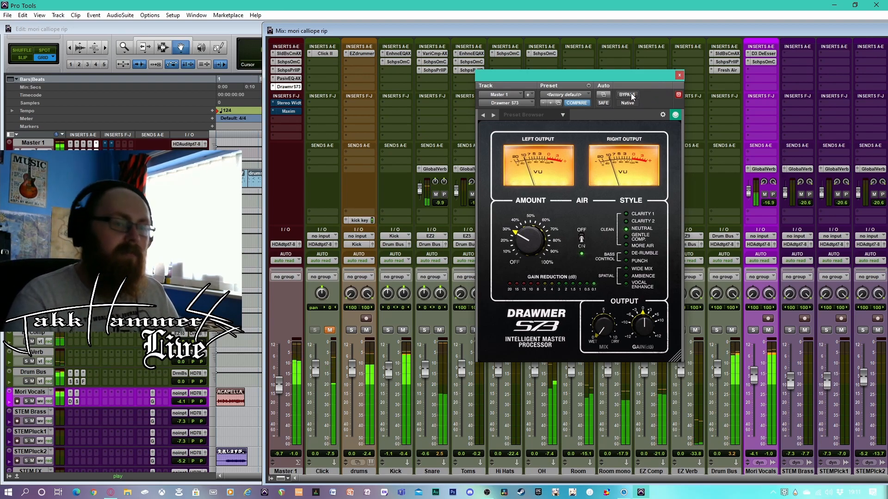
left_click(632, 95)
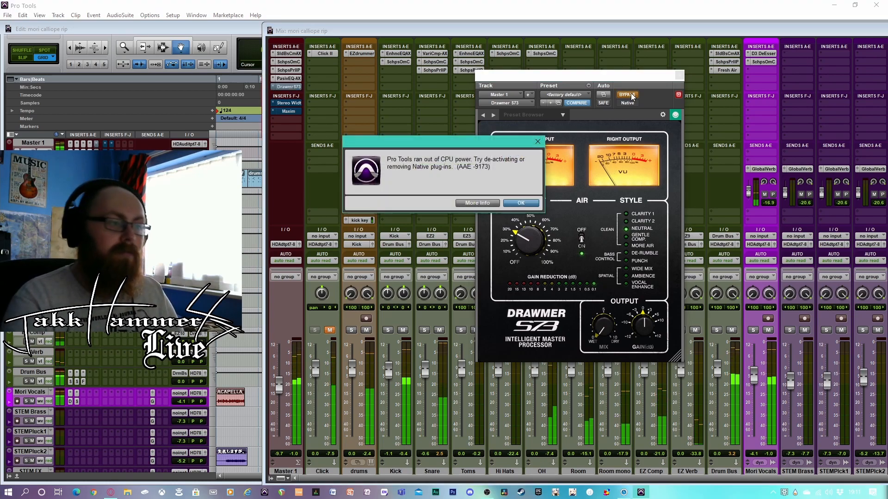
left_click(527, 206)
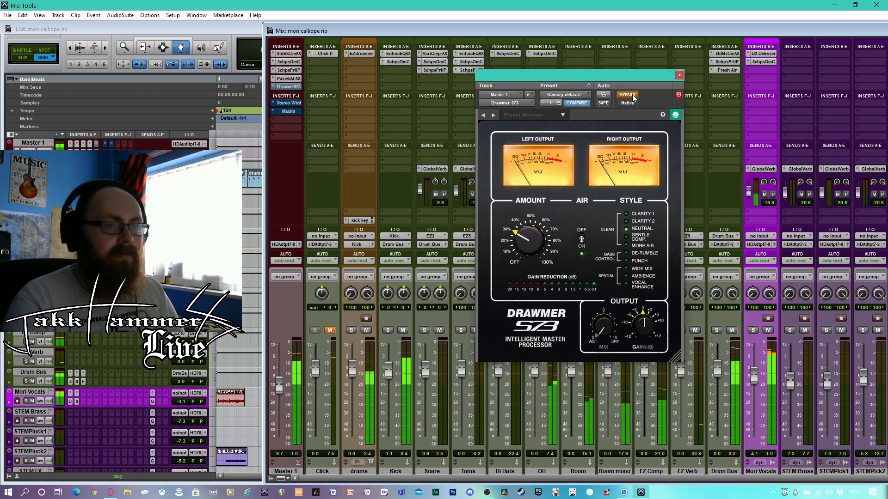
left_click(530, 204)
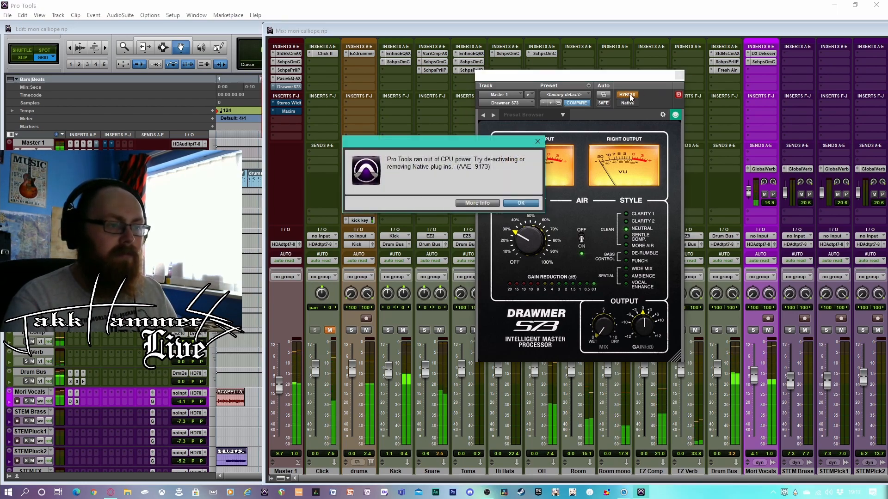
left_click(520, 203)
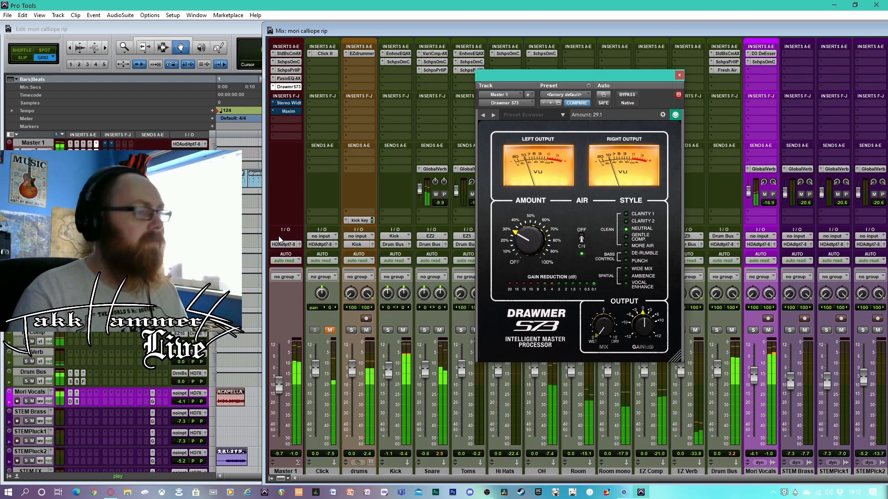
left_click(510, 203)
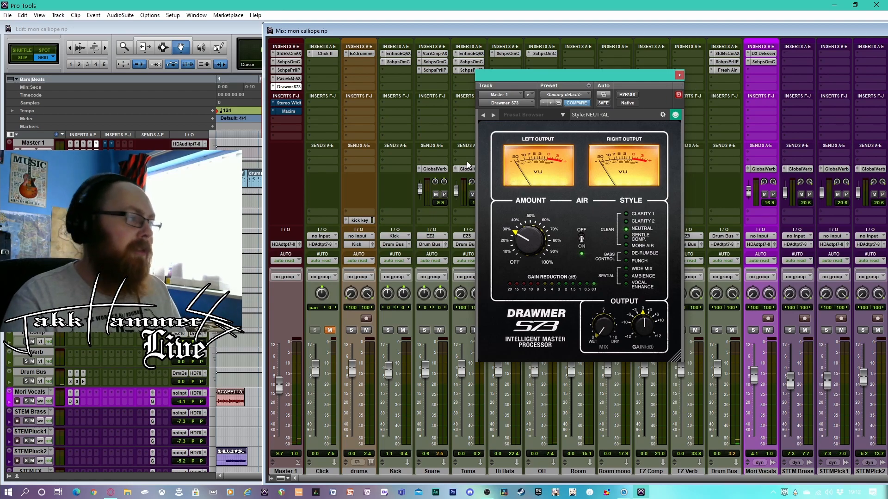
Close the Drawmer S73 window, open Master 1's Stereo Width insert, and take it out of bypass
left_click(679, 75)
left_click(288, 103)
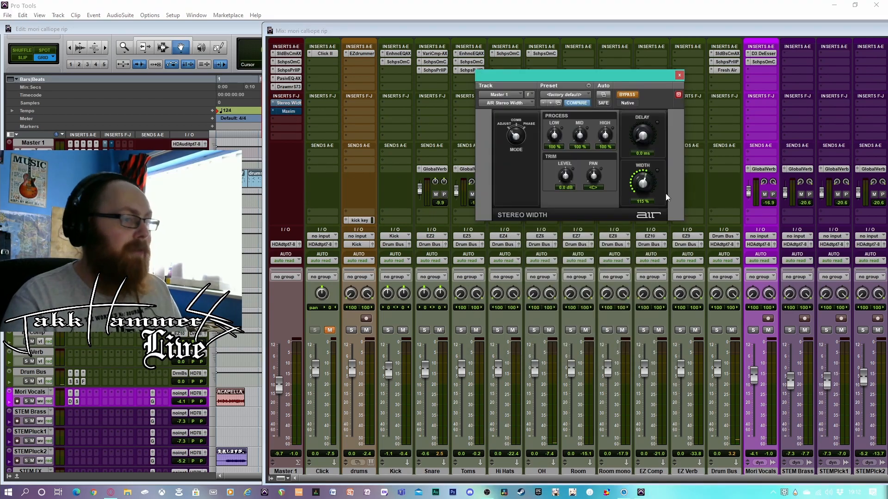
left_click(631, 96)
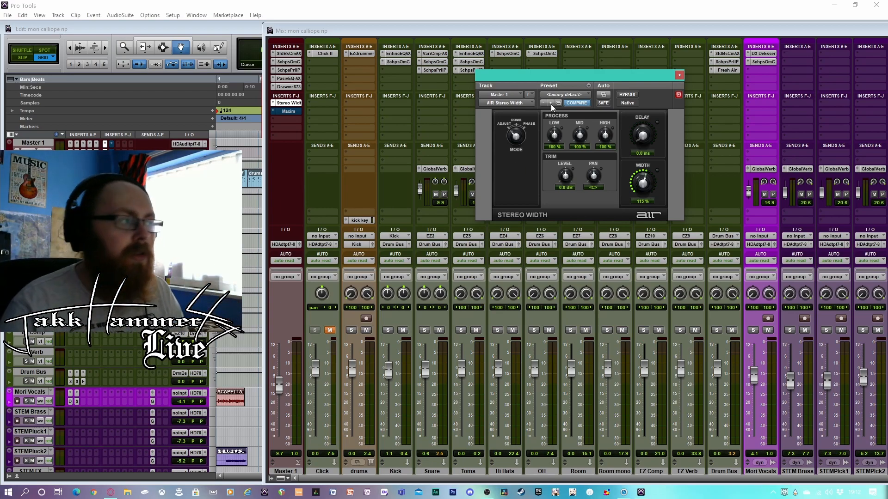
Play the mix while comparing Stereo Width active and bypassed, leave it active, and briefly revisit the Passive EQ settings
key("space")
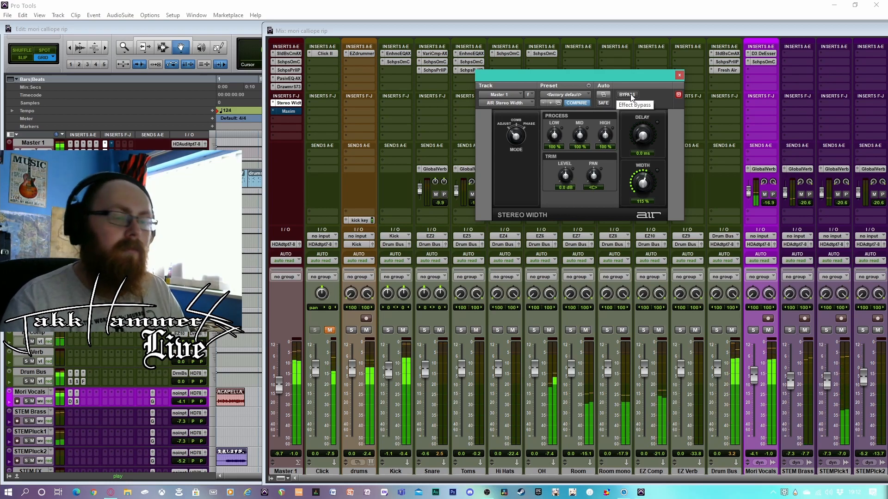
left_click(631, 95)
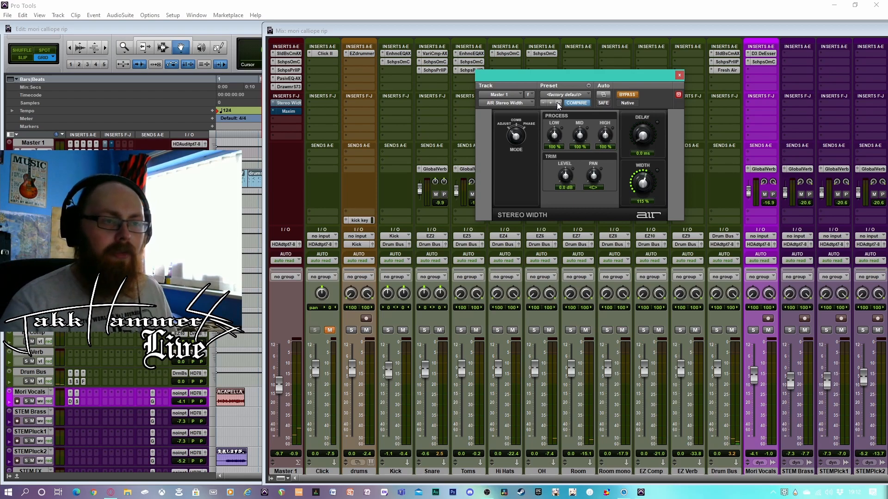
left_click(627, 94)
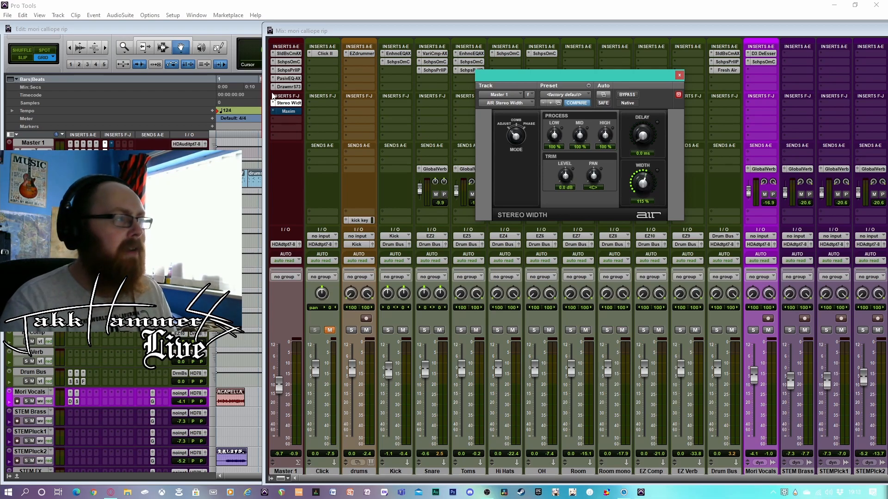
left_click(292, 78)
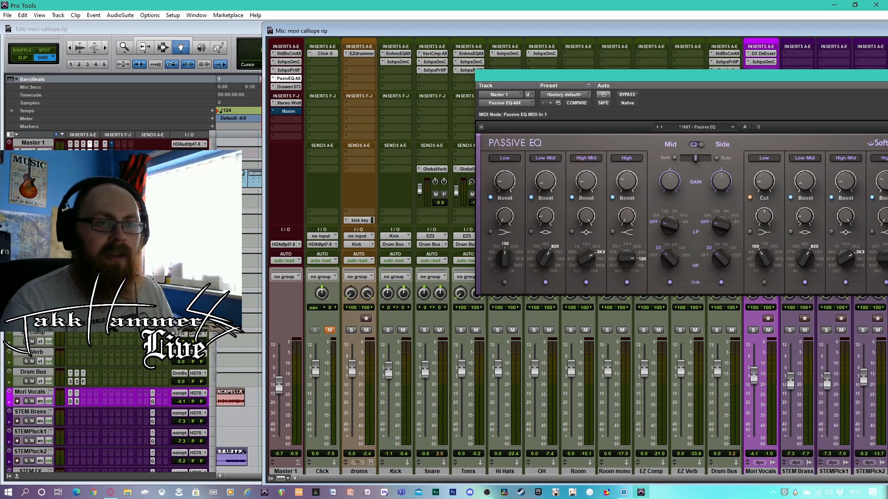
left_click(288, 104)
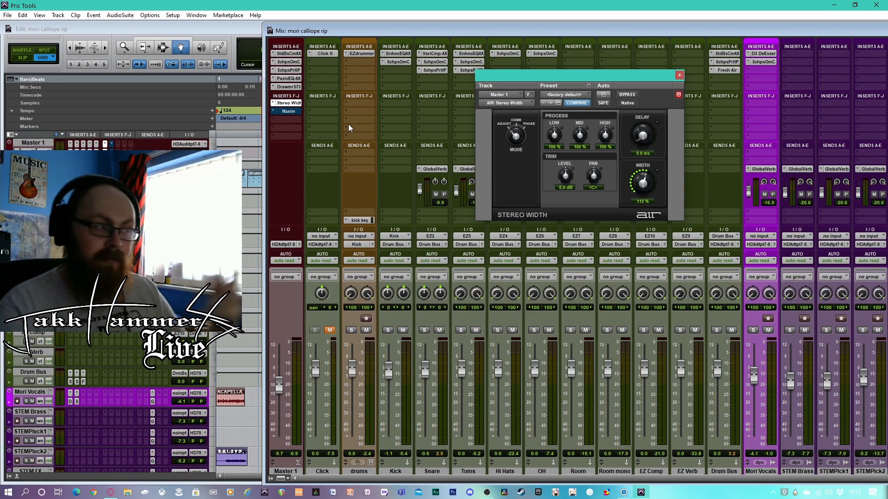
Open Master 1's Maxim insert, take it out of bypass during playback, and set its Ceiling to -0.1 dB
left_click(284, 111)
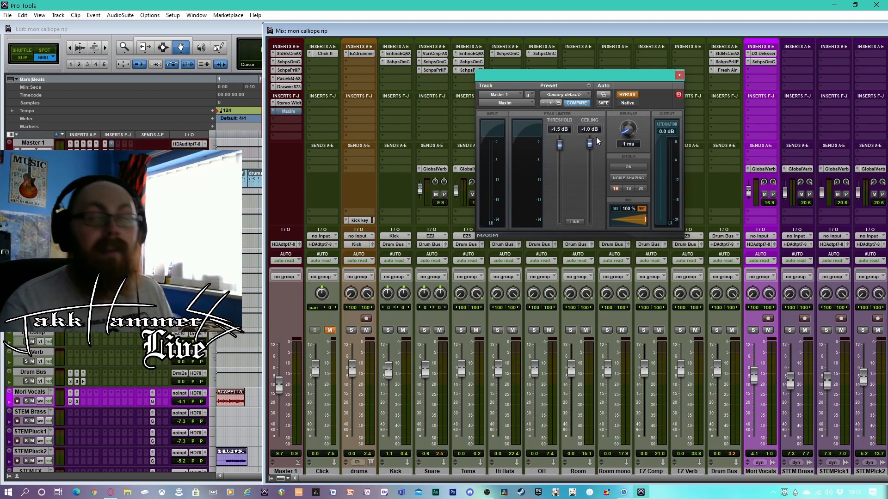
left_click_drag(590, 143, 591, 140)
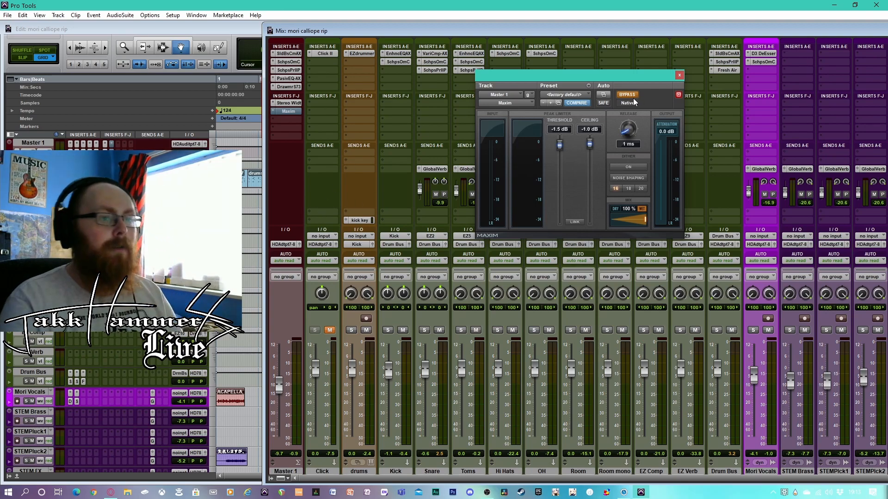
key("space")
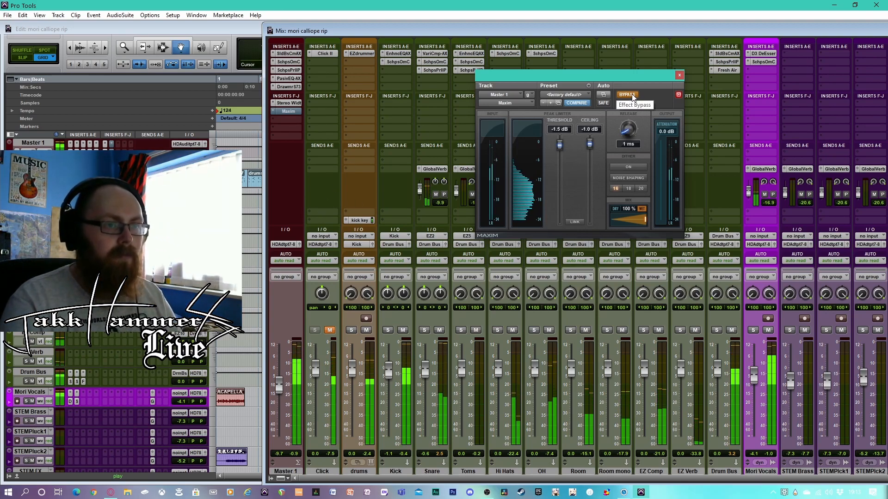
left_click(633, 96)
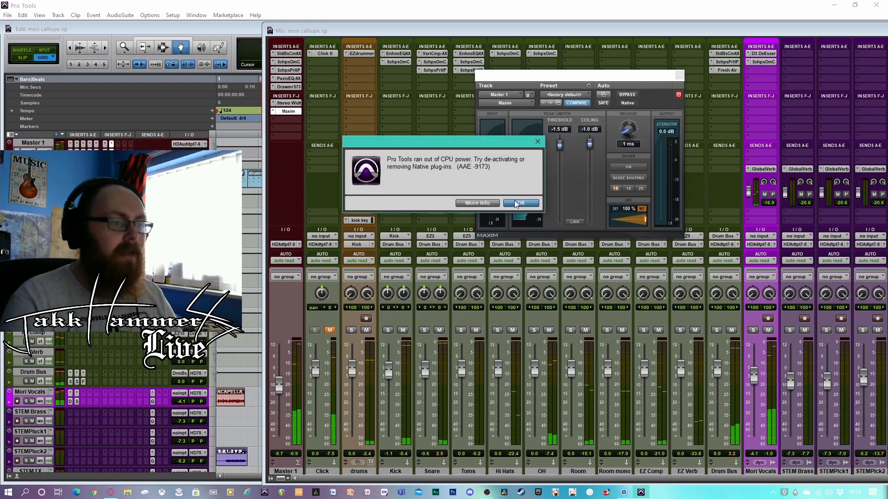
left_click(519, 203)
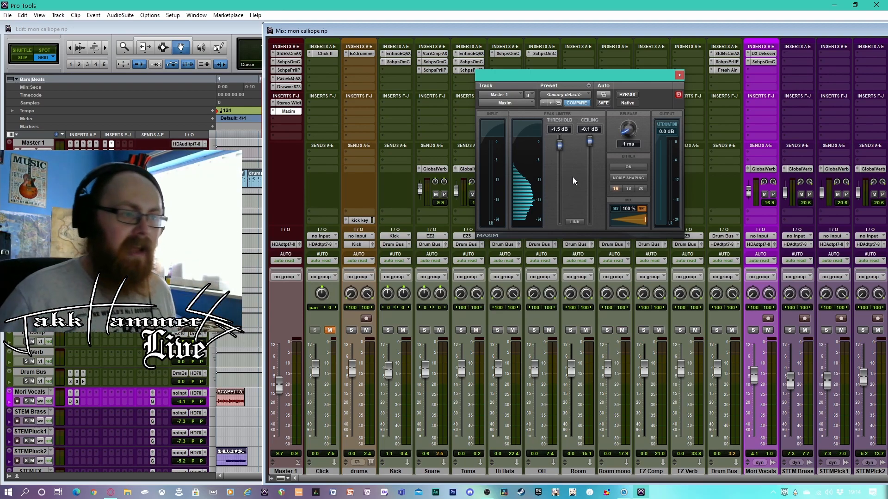
Play the mix through Maxim, try a Threshold of -6.0 dB, and settle the Threshold at -2.5 dB
key("space")
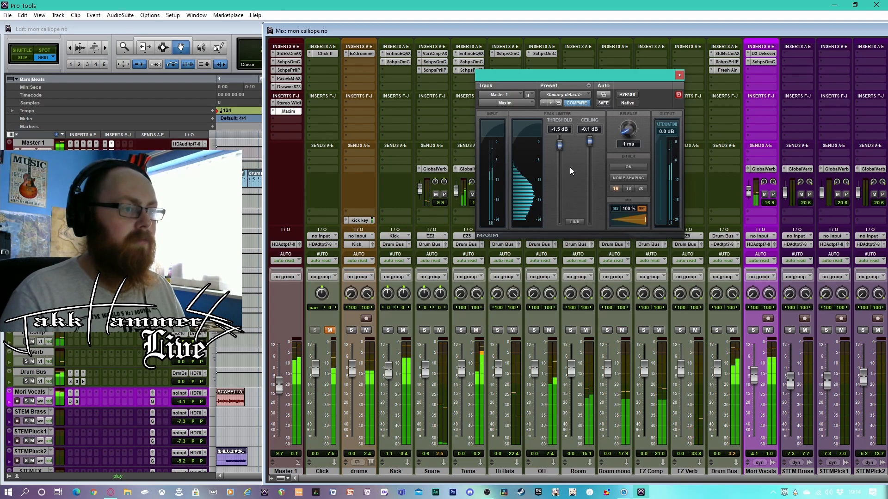
left_click(521, 202)
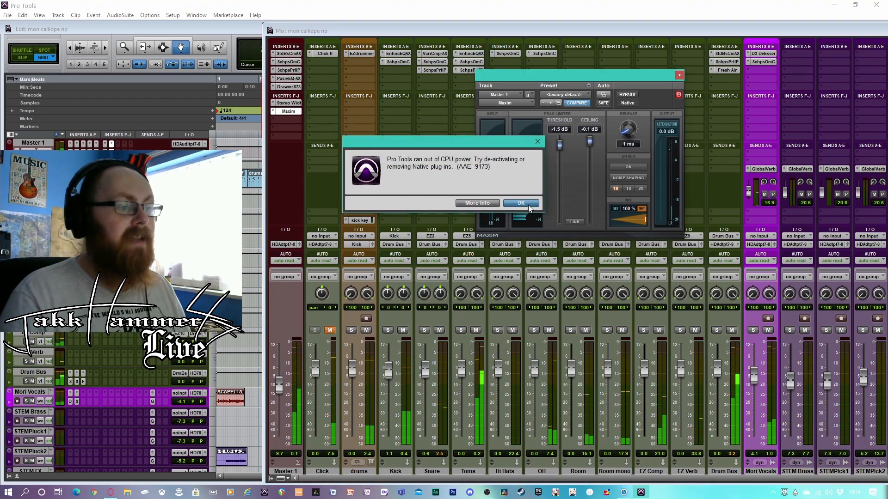
left_click_drag(560, 146, 559, 163)
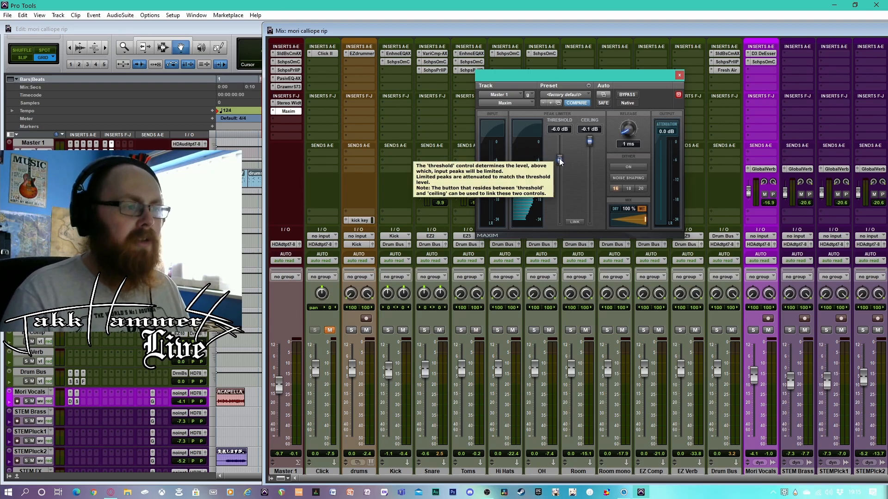
left_click_drag(559, 158, 559, 146)
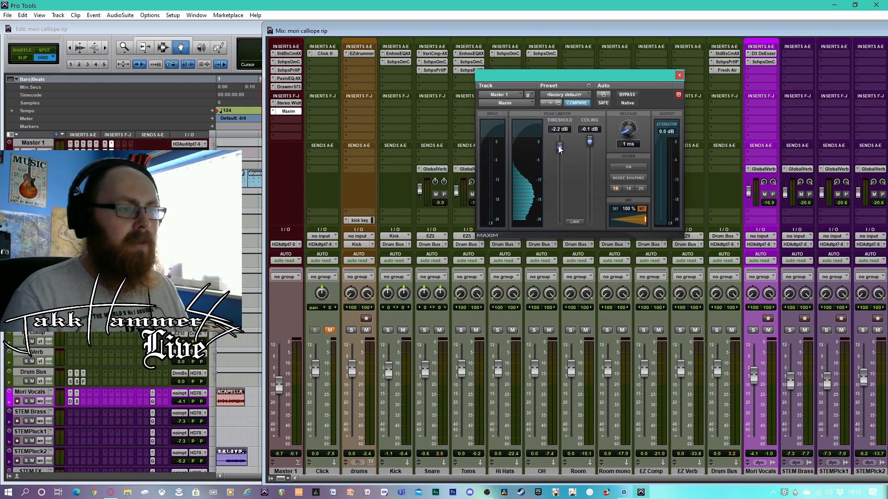
key("space")
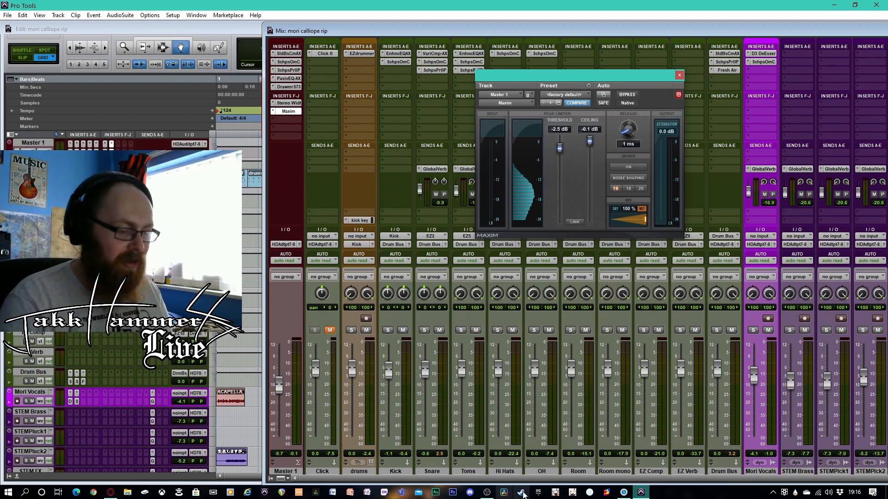
Switch to OBS Studio and transition the live program output to the webcam and chat scene
mouse_move(486, 492)
left_click(485, 467)
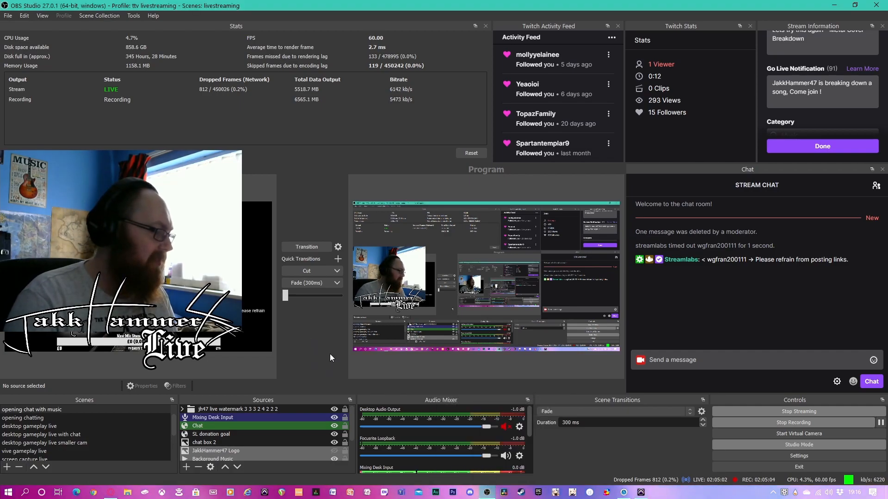
left_click(312, 249)
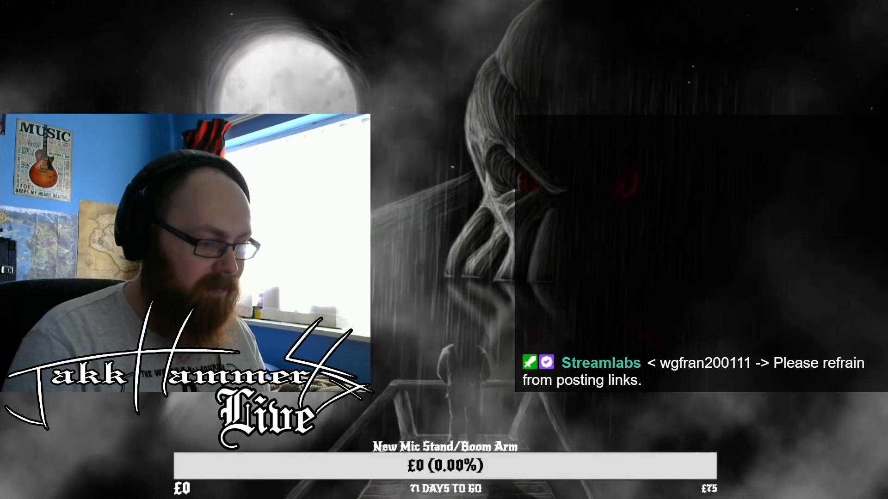